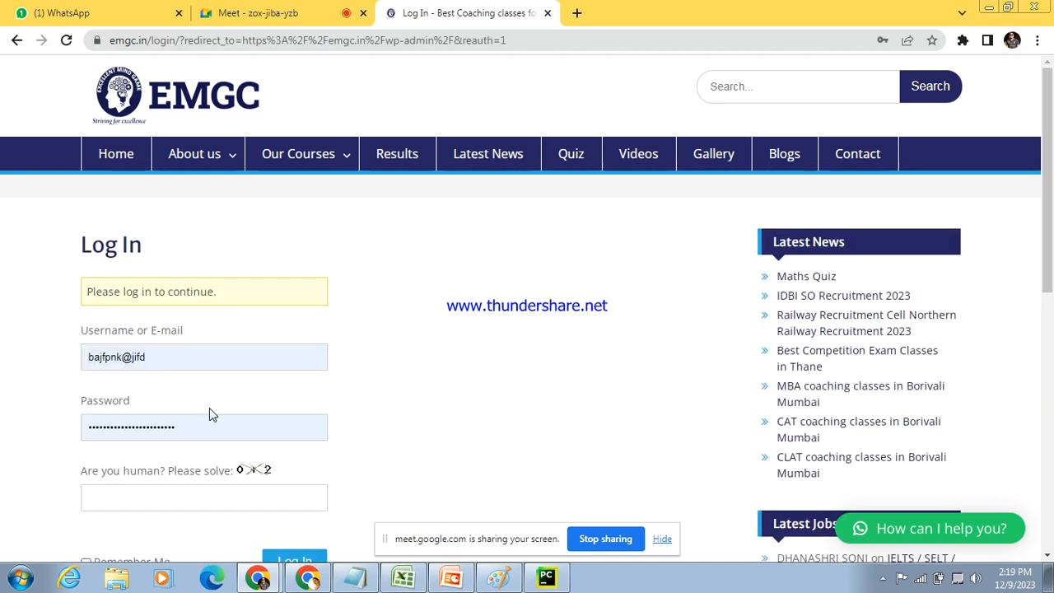
Step: Answer the human-verification sum with 2 and log in to the emgc.in admin site with the prefilled credentials
left_click(198, 500)
type("2")
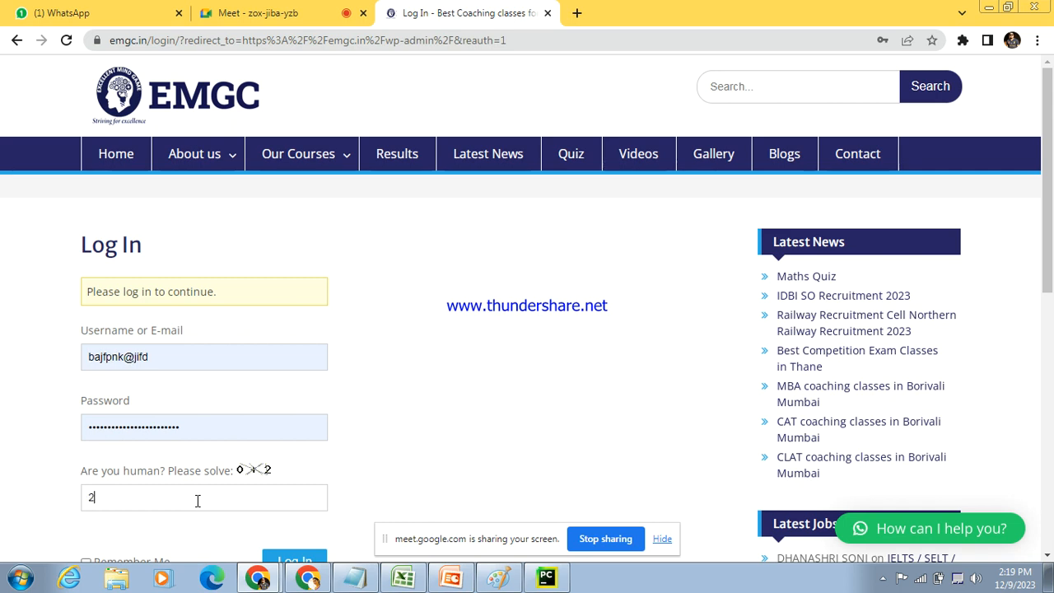
left_click_drag(1051, 164, 1051, 214)
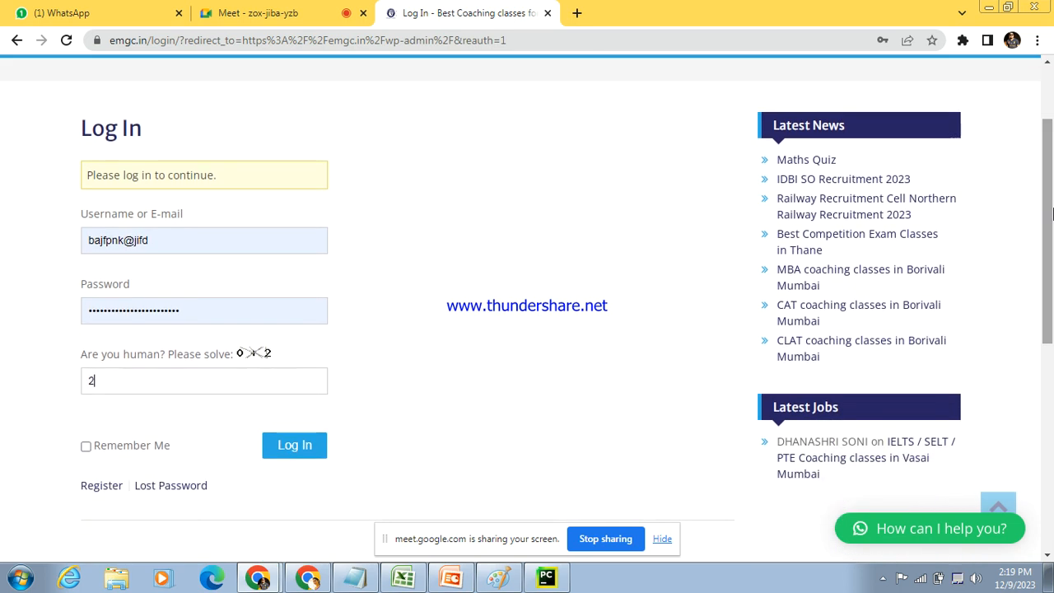
left_click(307, 447)
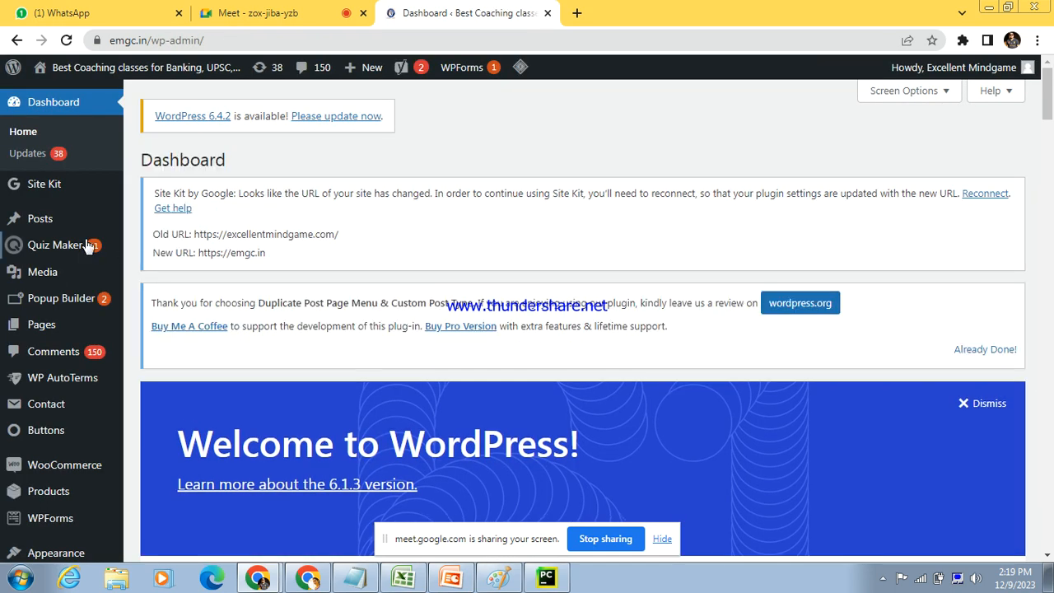
Step: Create a published Quiz Maker quiz category titled "Maths", then save and close it
mouse_move(66, 251)
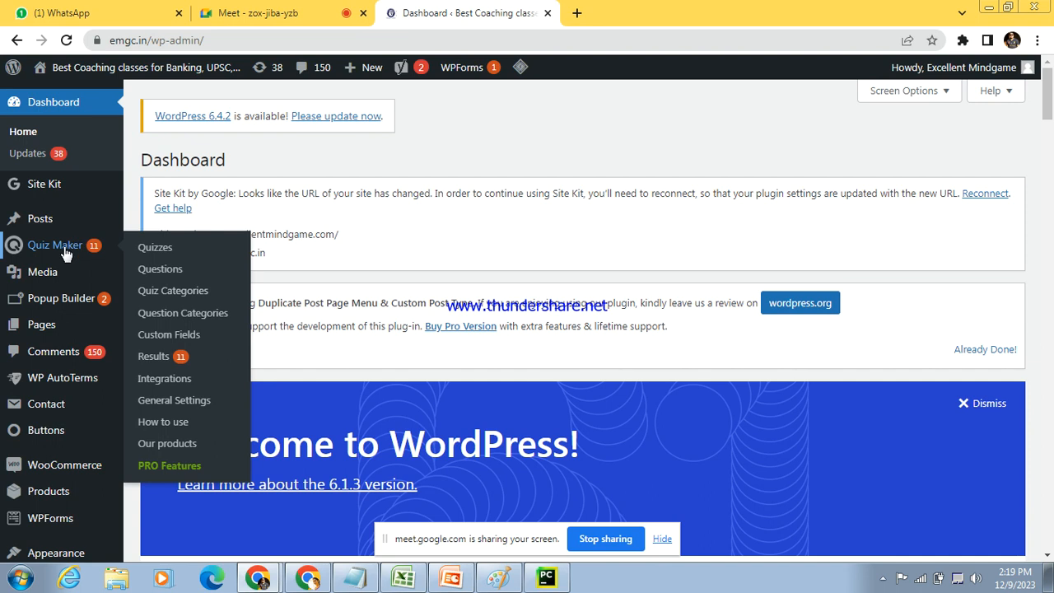
left_click(191, 298)
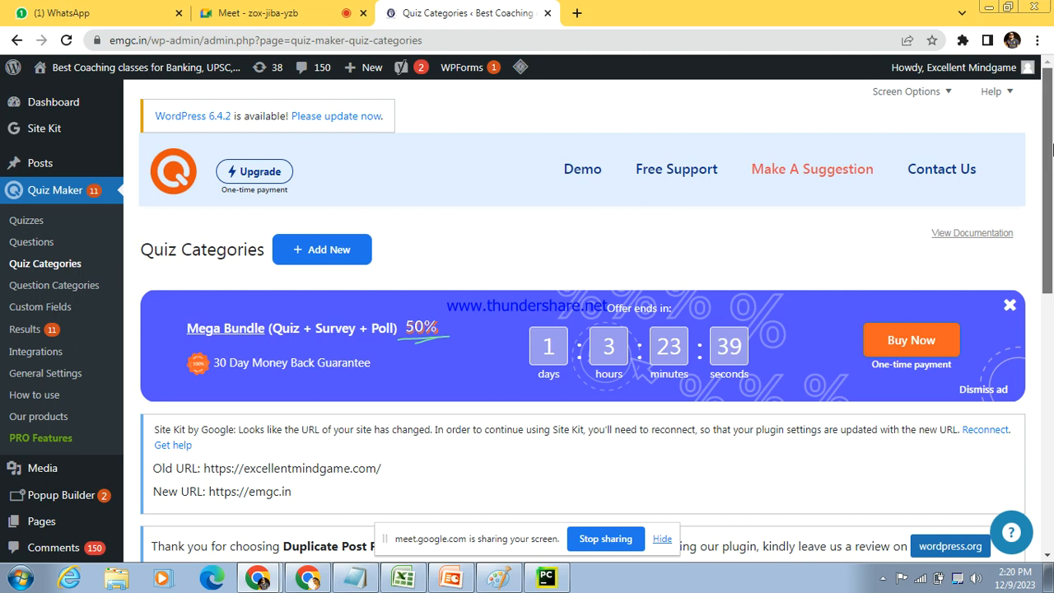
left_click_drag(1051, 149, 1052, 191)
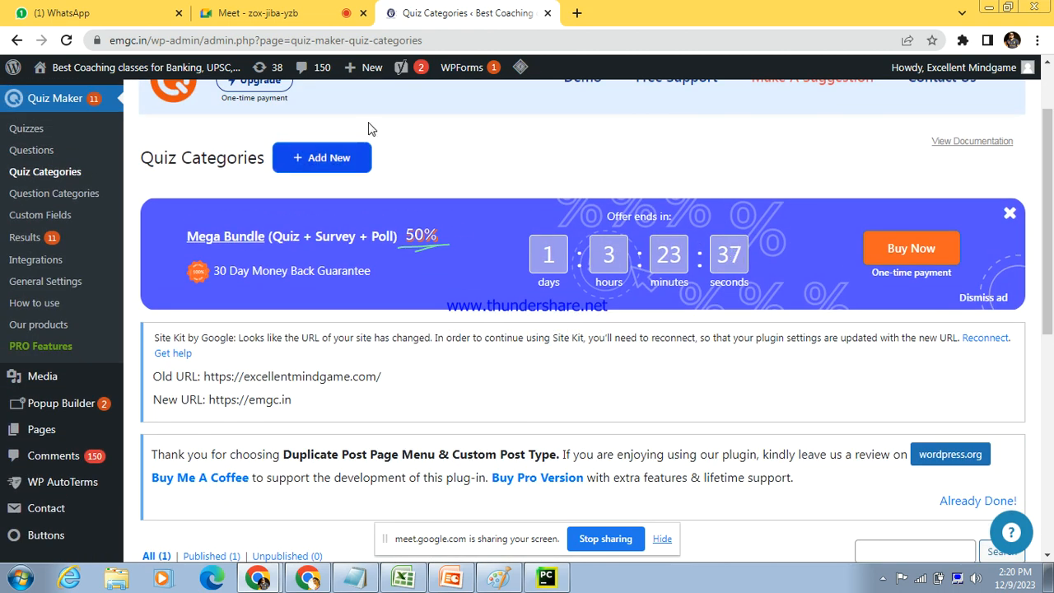
left_click(327, 159)
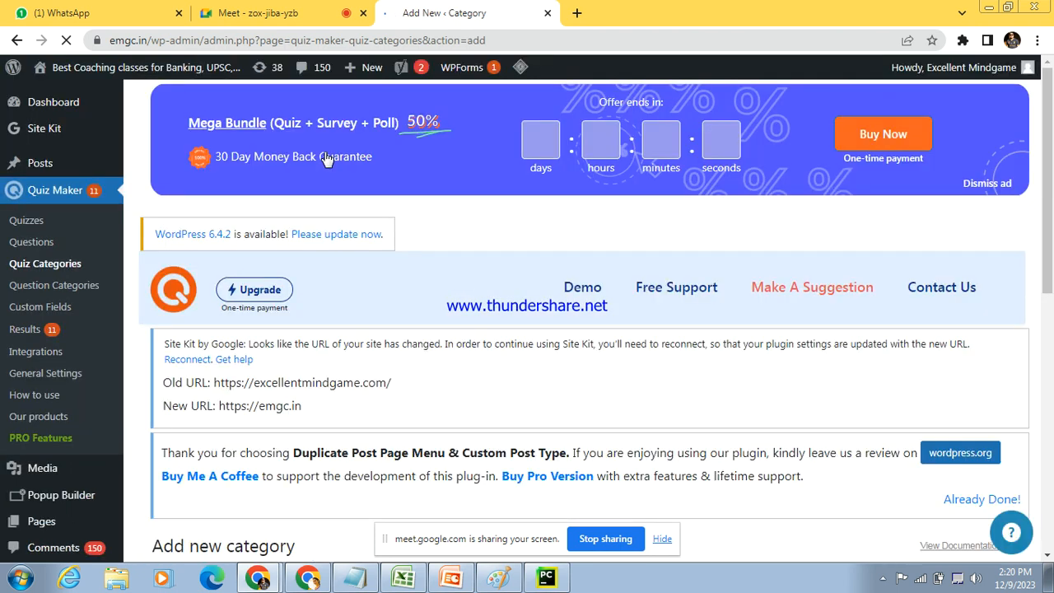
scroll(645, 315, "down", 5)
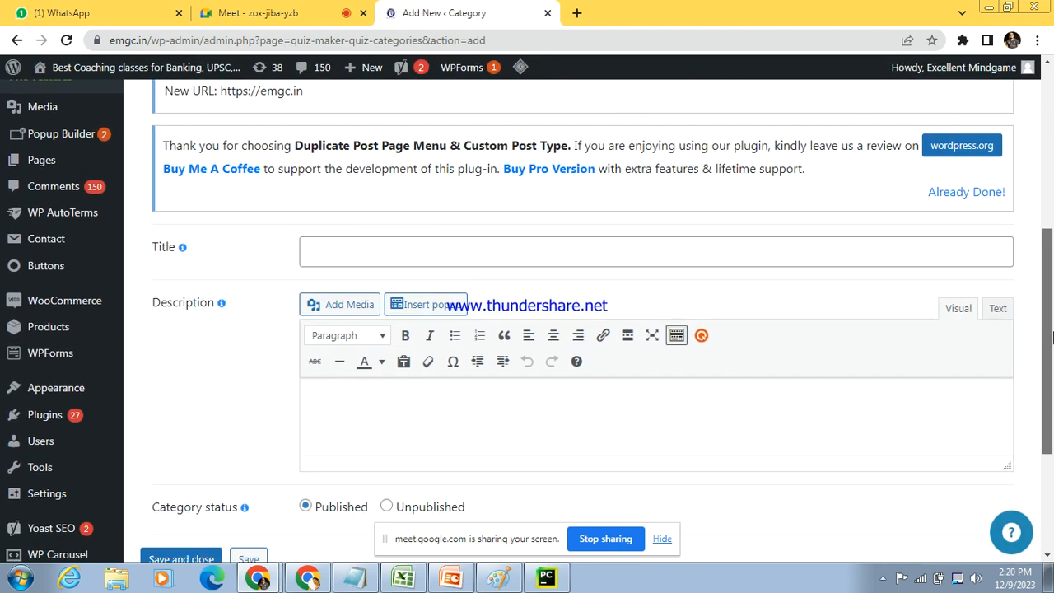
left_click(553, 252)
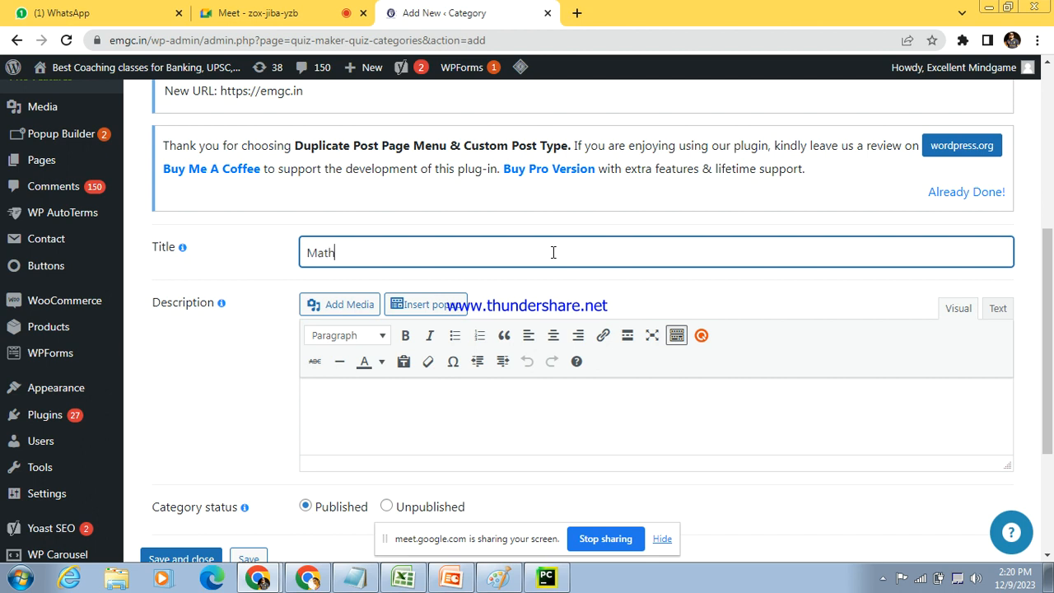
scroll(364, 438, "down", 1)
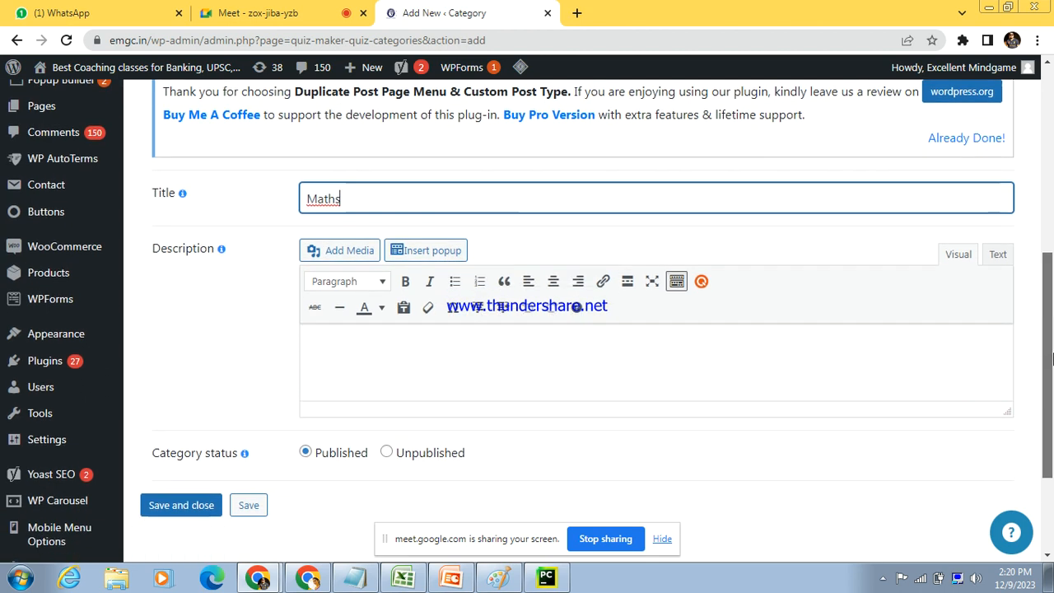
left_click(169, 491)
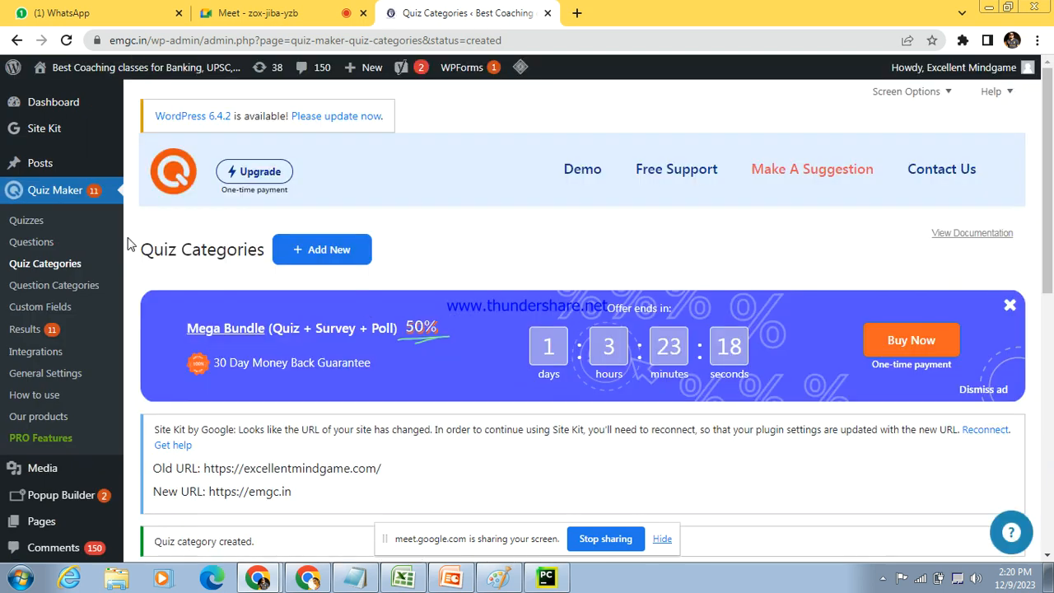
Step: Start another new quiz category and title it "Logical reasoning", correcting the spelling of the second word
left_click(348, 247)
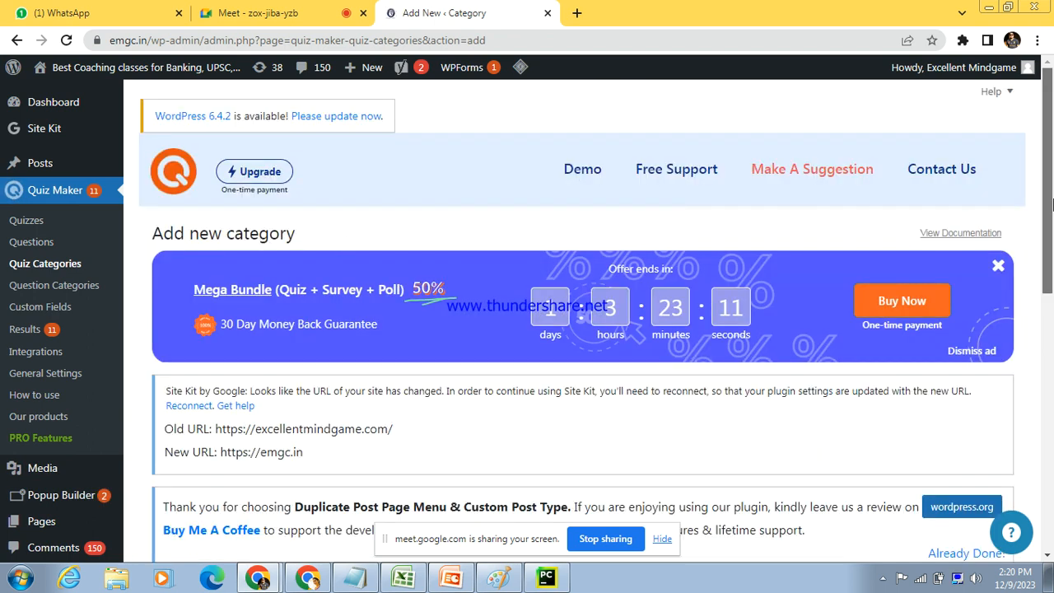
scroll(1052, 263, "down", 5)
left_click(484, 241)
type("Logica")
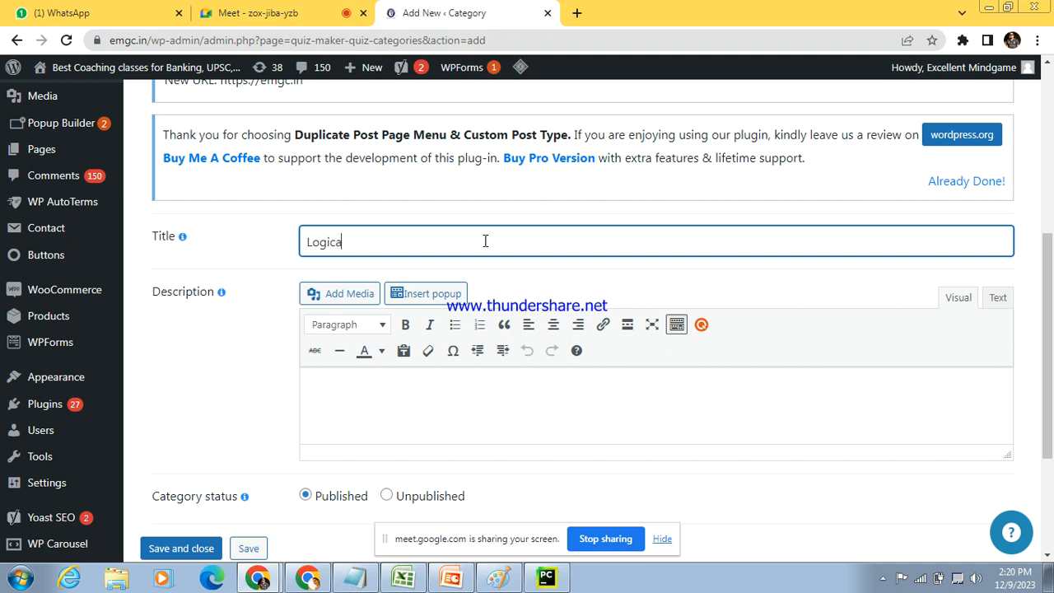
type("l resoning")
right_click(376, 243)
left_click(420, 257)
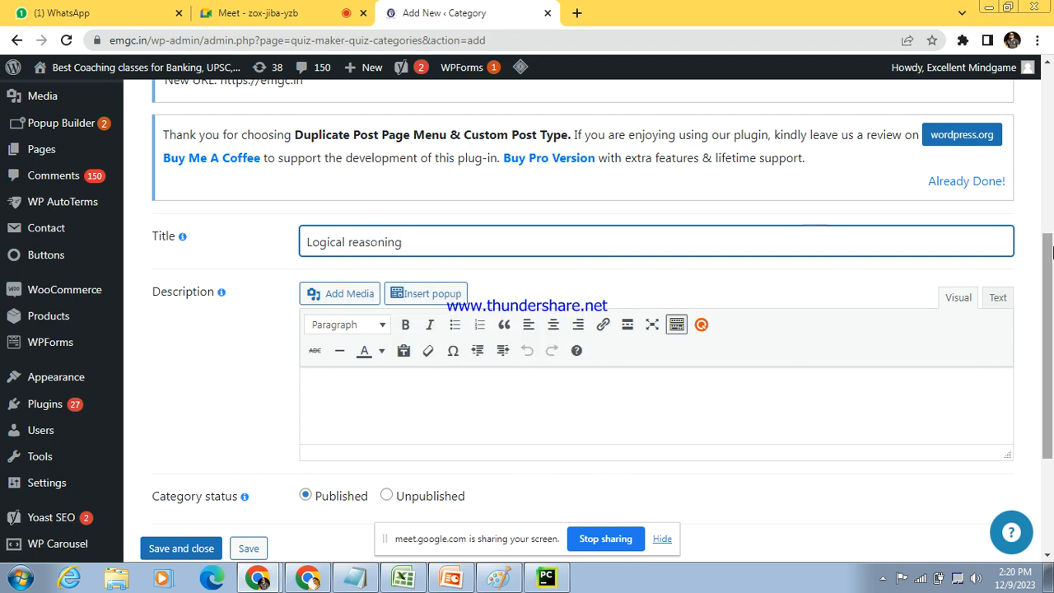
Step: Capitalise the second word so the category title reads "Logical Reasoning", and save the category
scroll(387, 250, "down", 1)
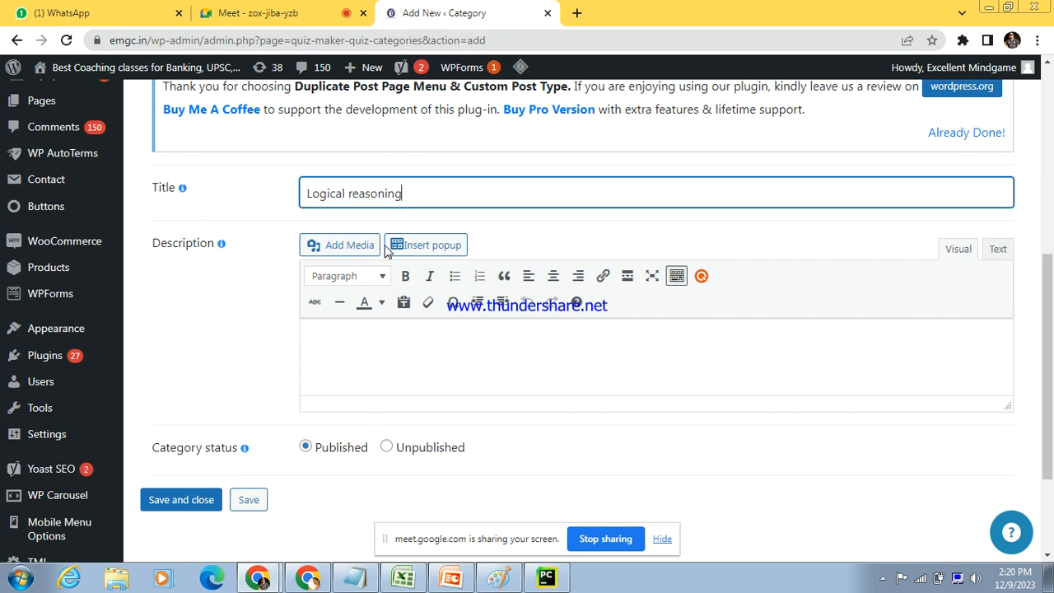
left_click(349, 193)
key("Delete")
type("R")
left_click(391, 490)
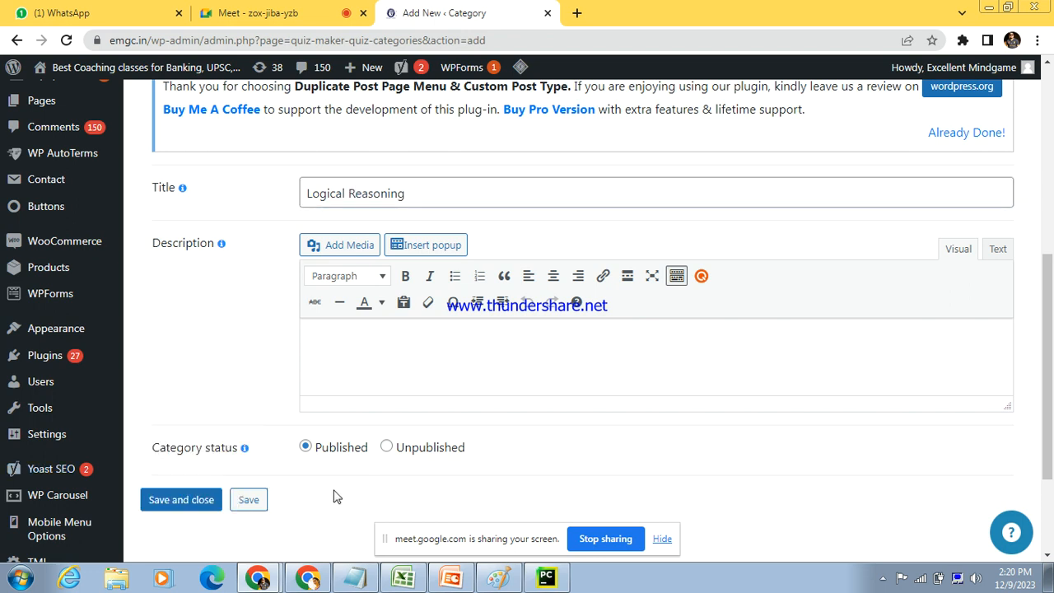
left_click(249, 501)
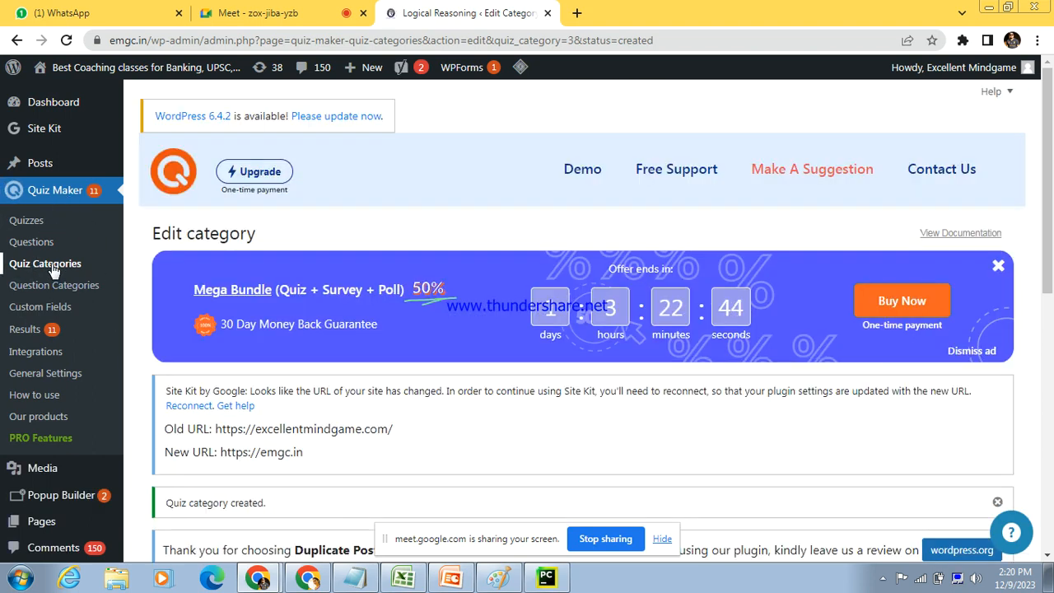
Step: Return to the quiz categories list and review its entries
mouse_move(1048, 272)
left_mouse_down()
mouse_move(1048, 454)
mouse_move(1048, 284)
left_mouse_up()
left_click(32, 265)
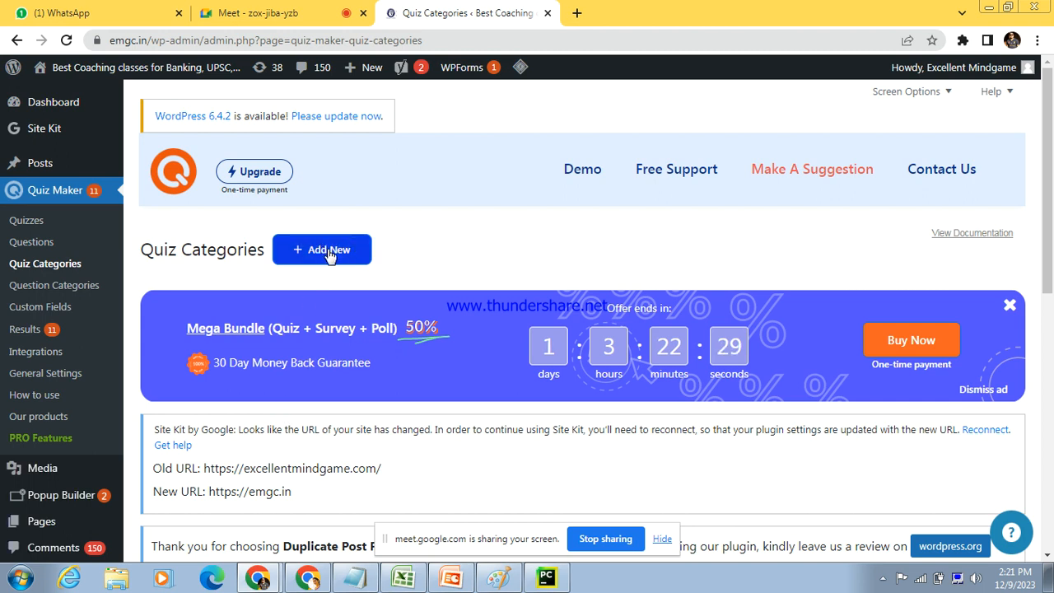
left_click(1051, 459)
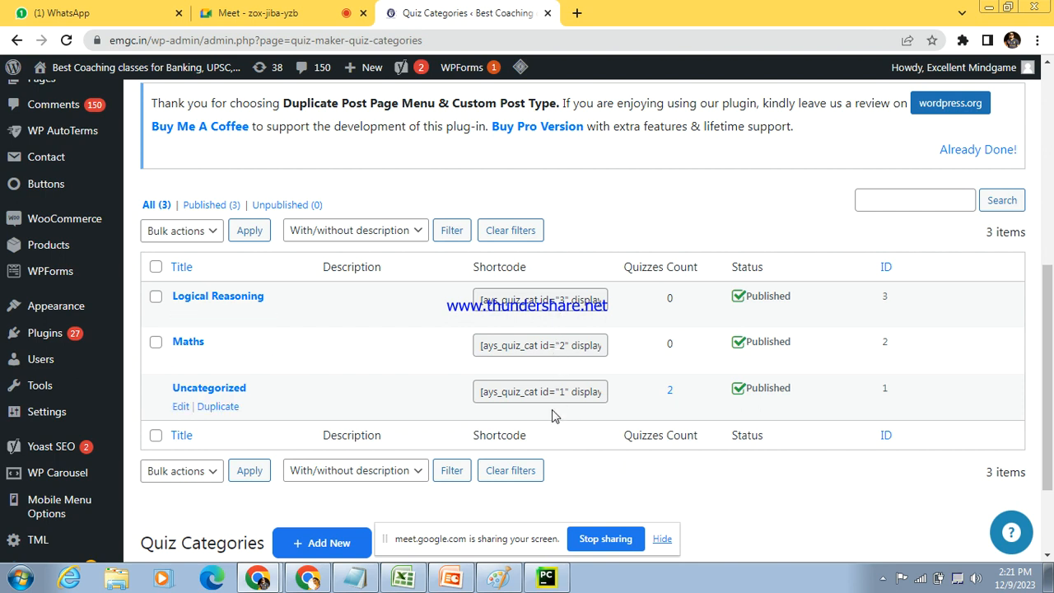
left_click(1049, 193)
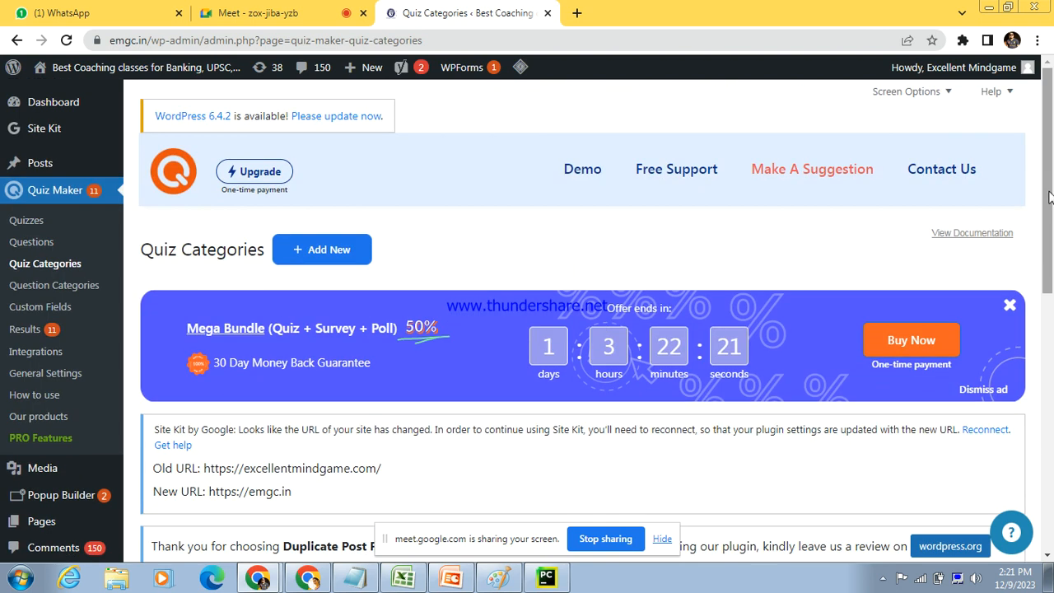
Step: Create a published question category with a title beginning with "P", then save and close it
left_click(61, 286)
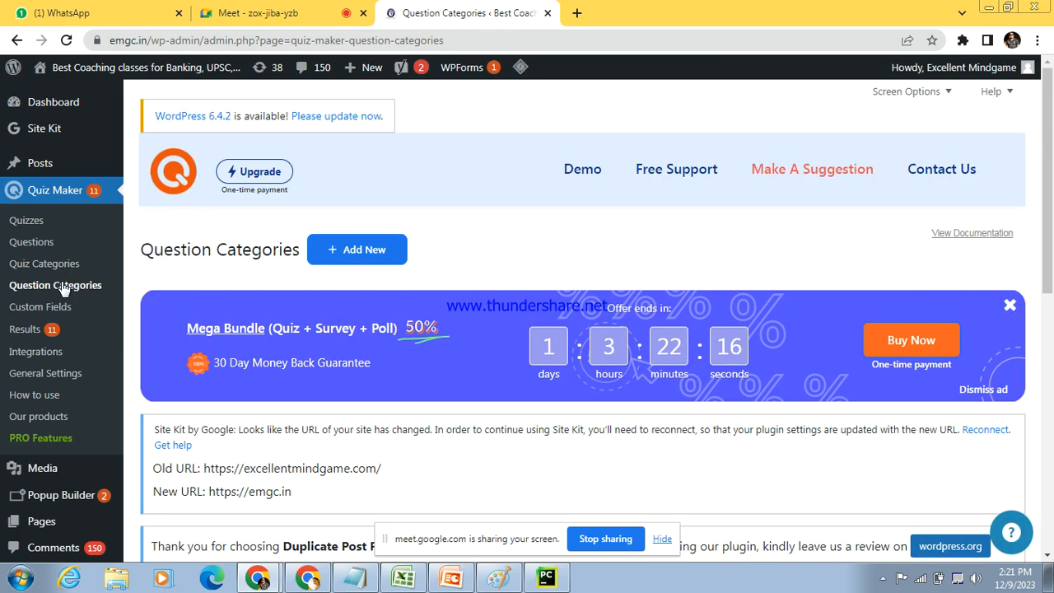
scroll(1051, 274, "down", 3)
left_click_drag(1053, 273, 1052, 186)
left_click(377, 225)
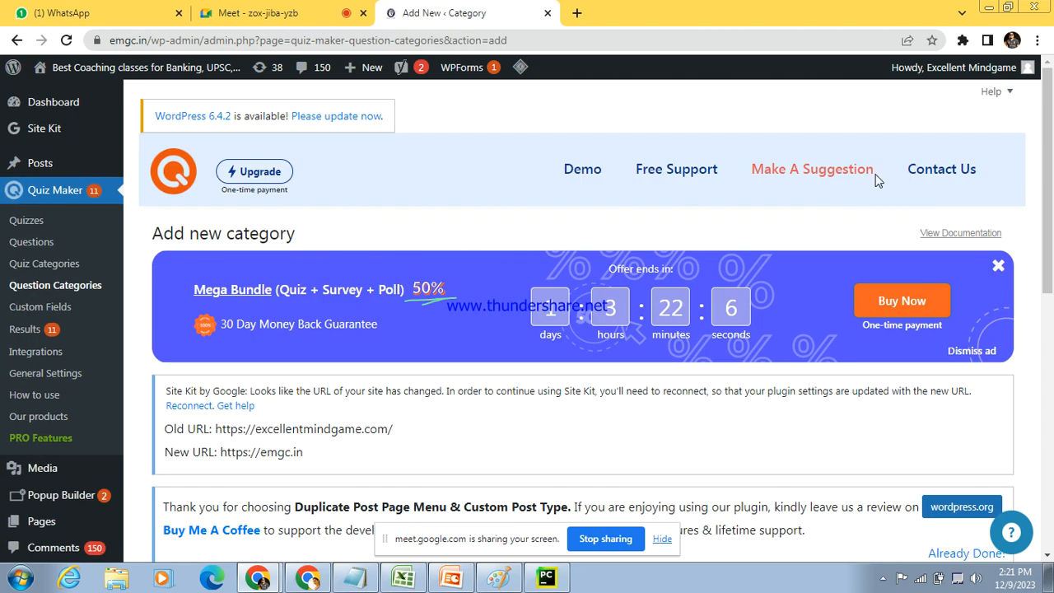
left_click_drag(1051, 142, 1051, 284)
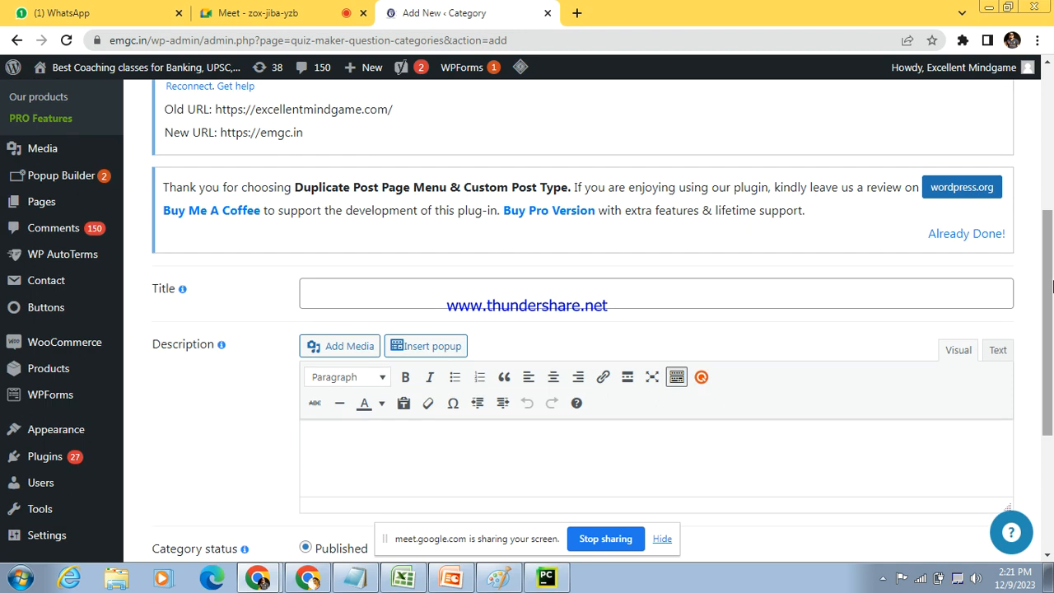
left_click(814, 305)
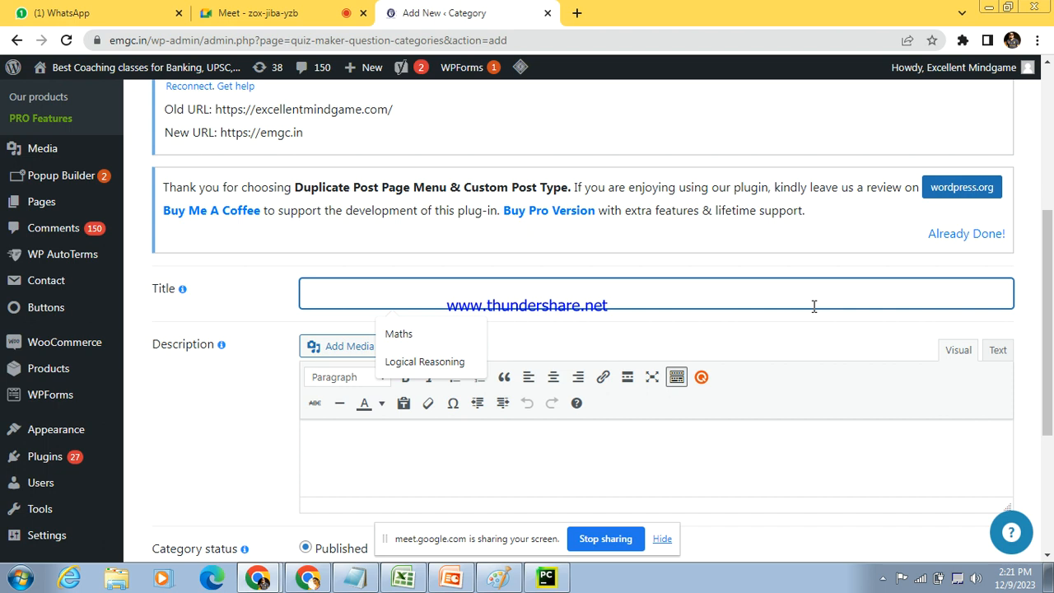
type("PL")
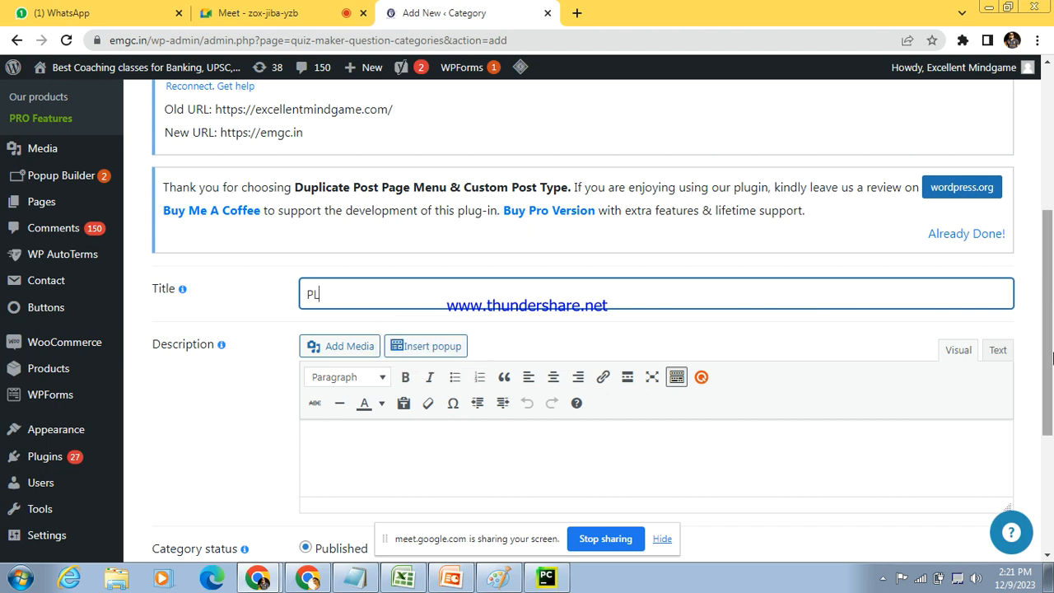
scroll(860, 294, "down", 3)
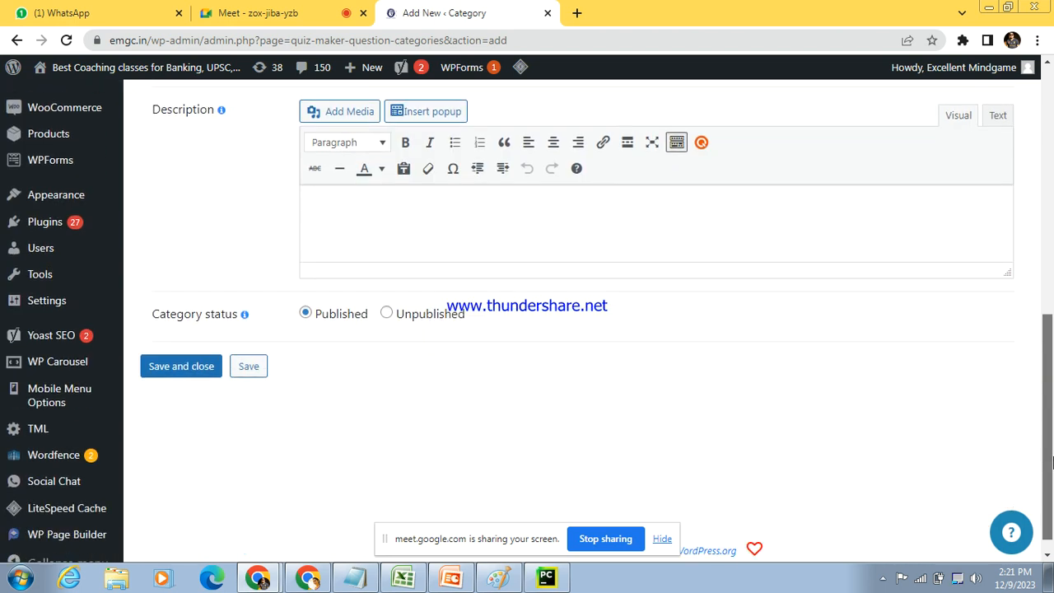
left_click(176, 372)
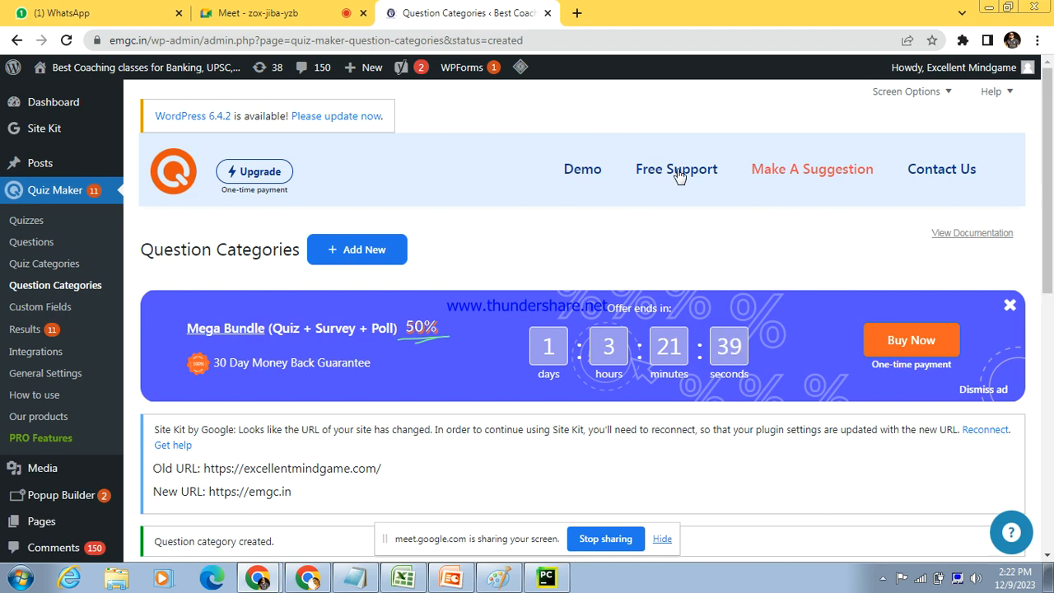
Step: Open the form for adding a new quiz and look over its General settings and other settings sections
left_click(33, 226)
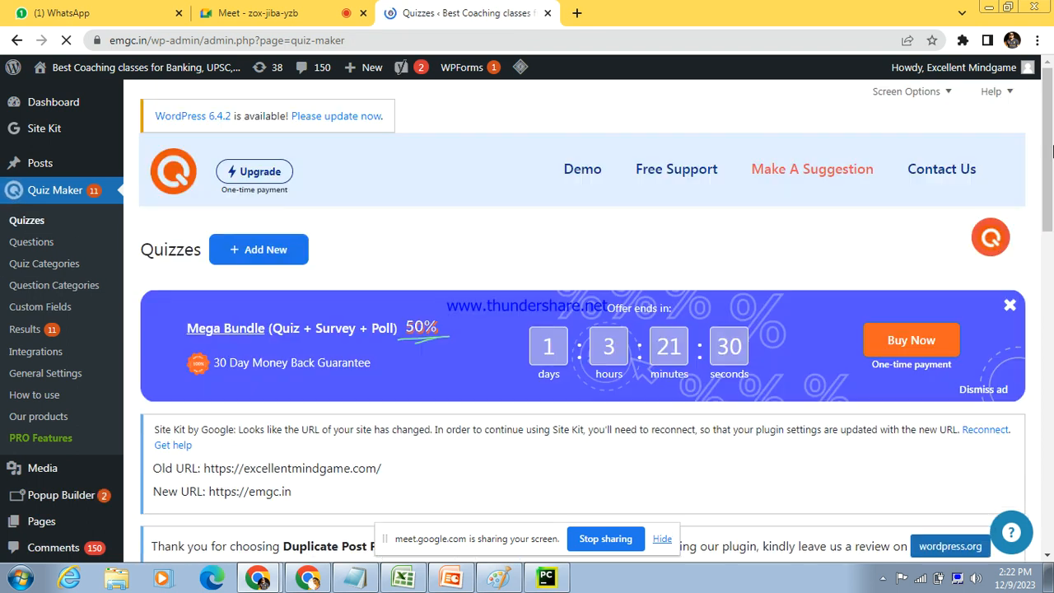
left_click_drag(1051, 149, 1051, 185)
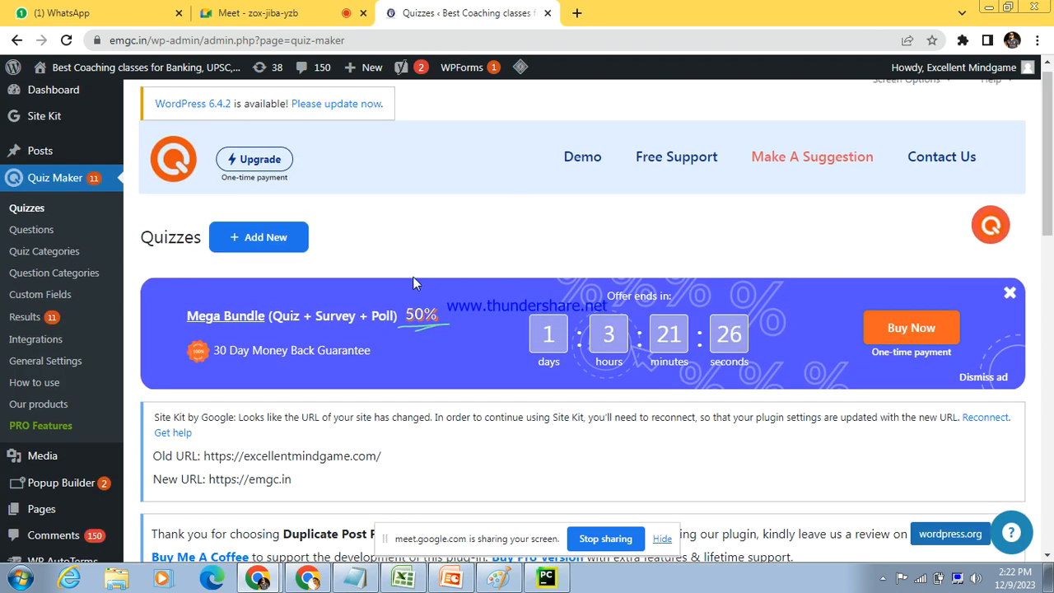
left_click(254, 238)
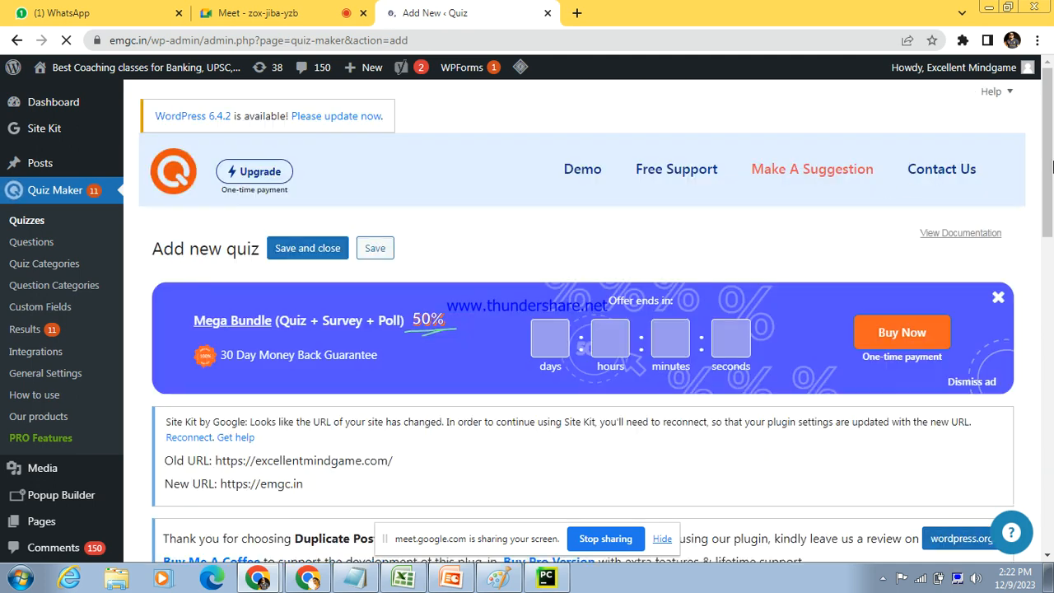
left_click_drag(1052, 167, 1052, 339)
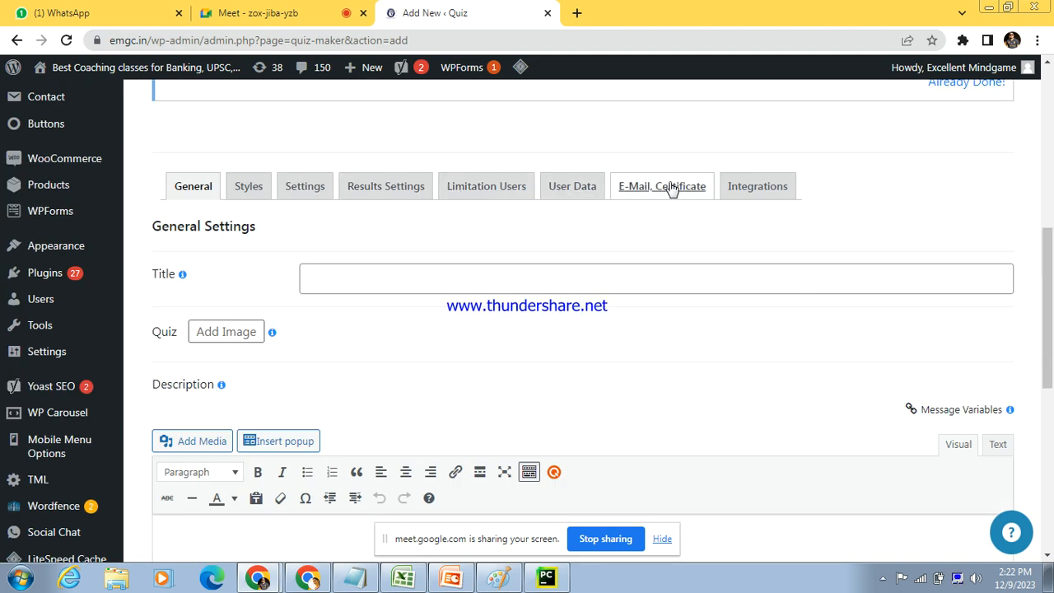
left_click(1050, 191)
Step: Return to the quizzes list and duplicate the test quiz with ID 2
left_click(26, 163)
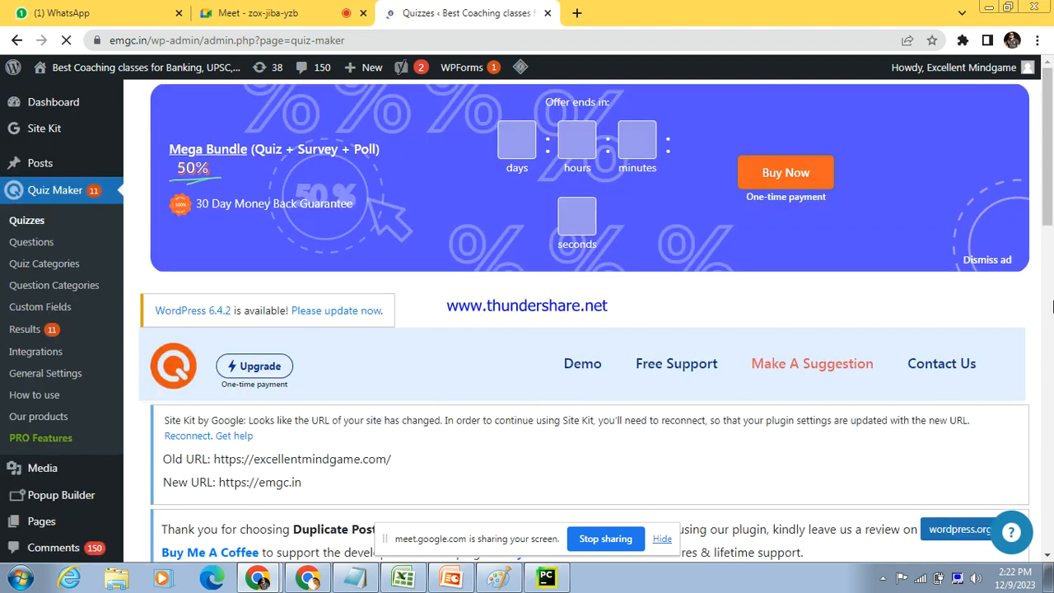
scroll(1052, 306, "down", 5)
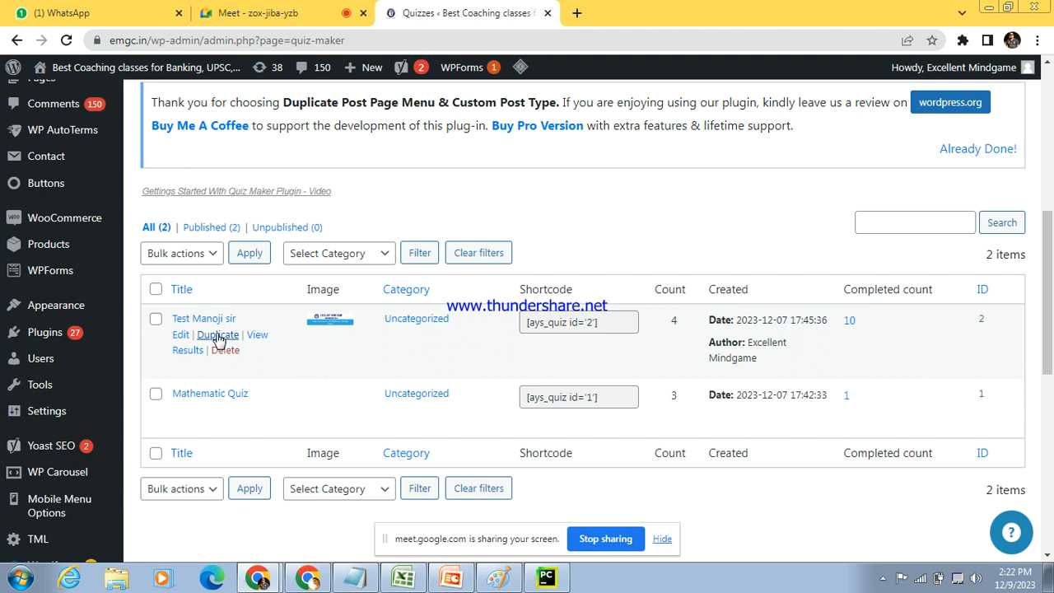
left_click(218, 335)
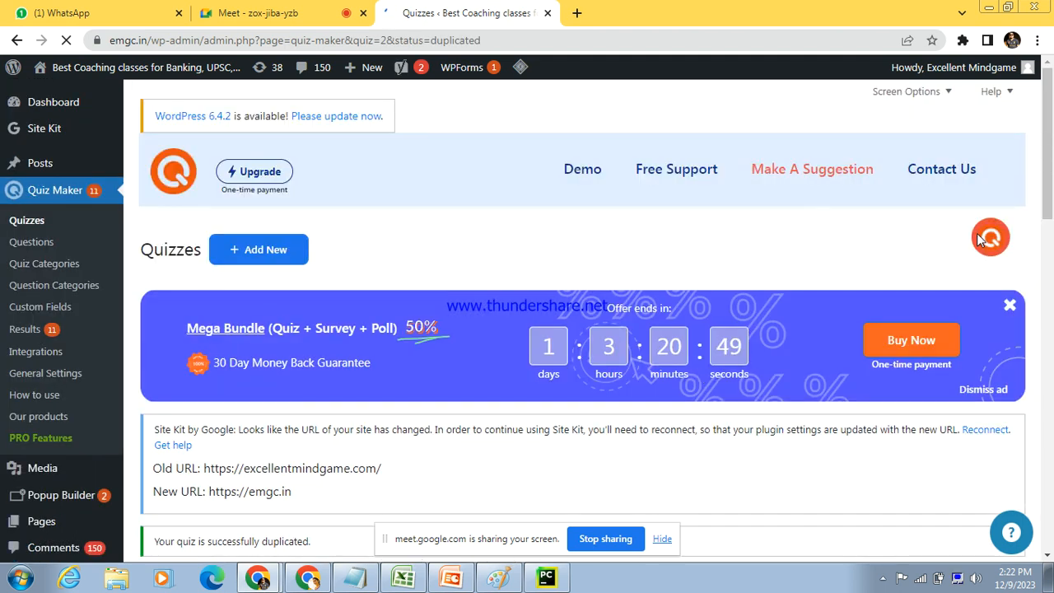
Step: Open the duplicated quiz with ID 3 for editing from the quizzes list
left_click_drag(1048, 173, 1052, 324)
mouse_move(610, 298)
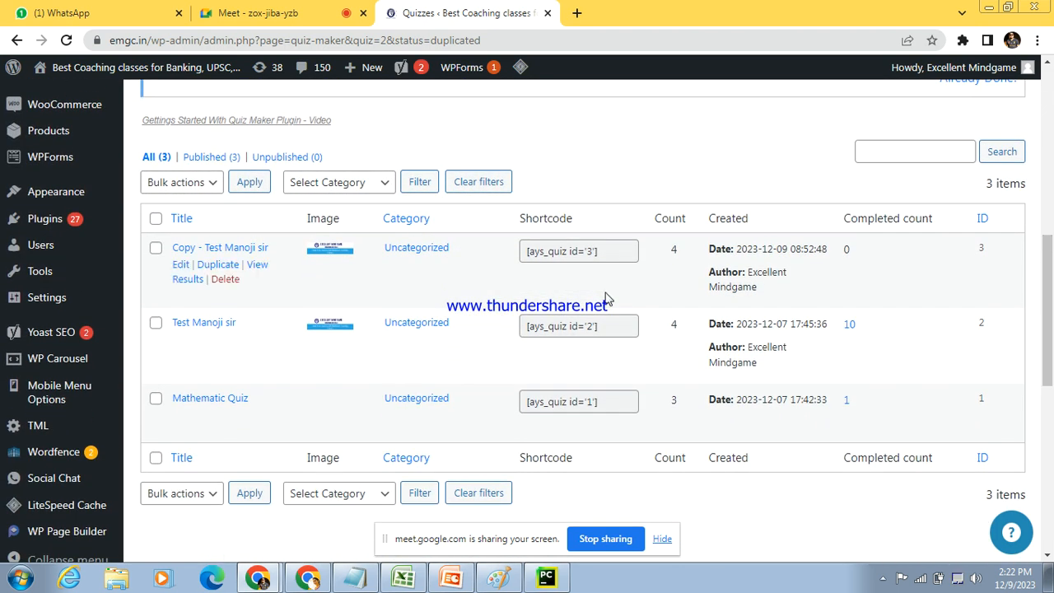
left_click(237, 249)
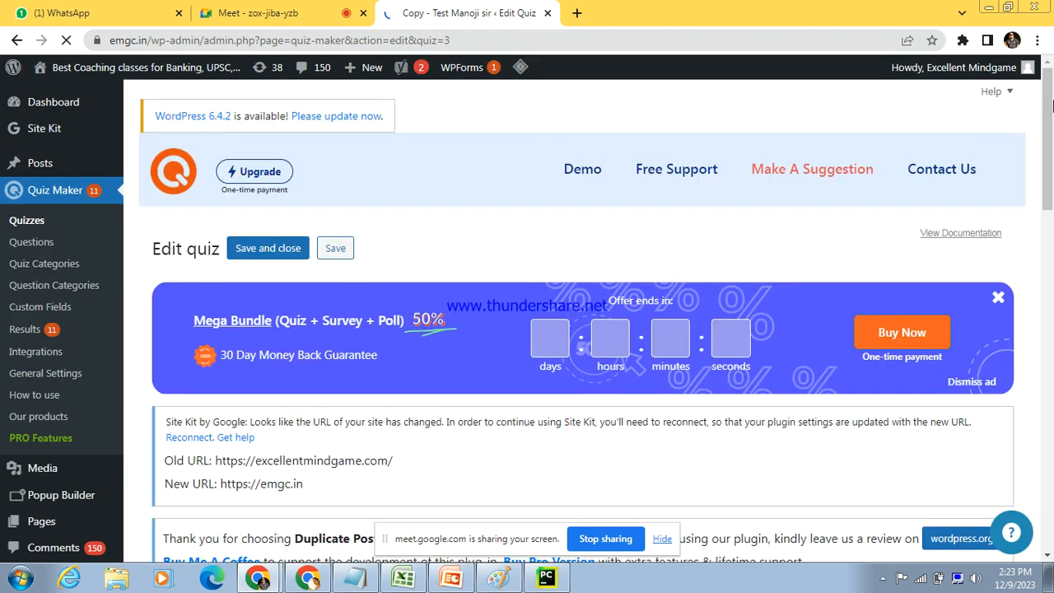
Step: Replace the duplicated quiz's title with "Maths Dec test"
left_click_drag(1049, 124, 1052, 260)
left_click_drag(443, 162, 416, 318)
left_click(444, 321)
key("BackSpace")
key("BackSpace")
key("BackSpace")
key("BackSpace")
key("BackSpace")
key("BackSpace")
key("BackSpace")
key("BackSpace")
key("BackSpace")
key("BackSpace")
key("BackSpace")
key("BackSpace")
key("BackSpace")
key("BackSpace")
key("BackSpace")
key("BackSpace")
key("BackSpace")
key("BackSpace")
key("BackSpace")
key("BackSpace")
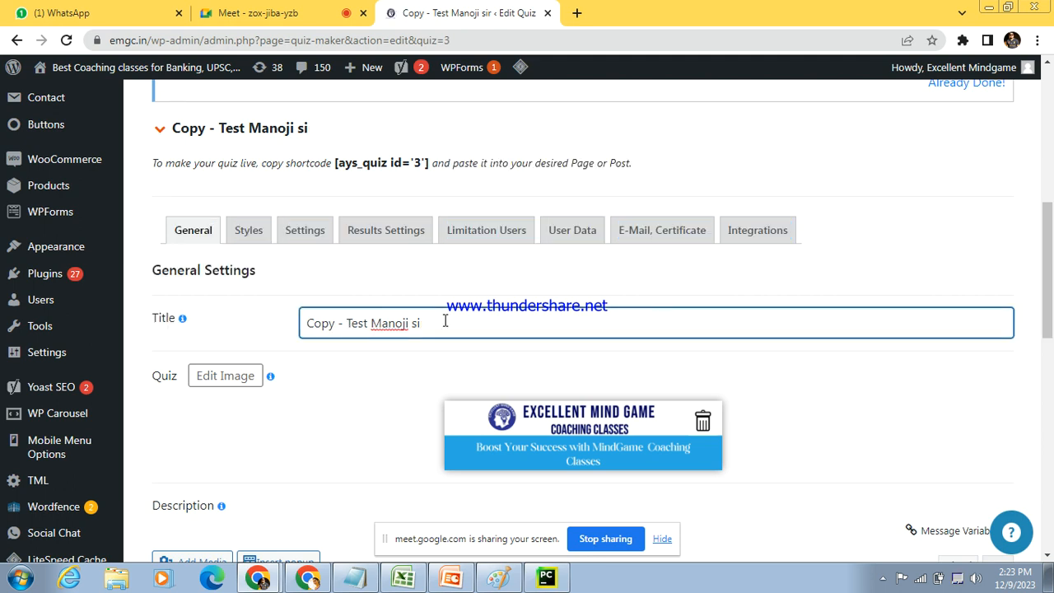
type("Maths ")
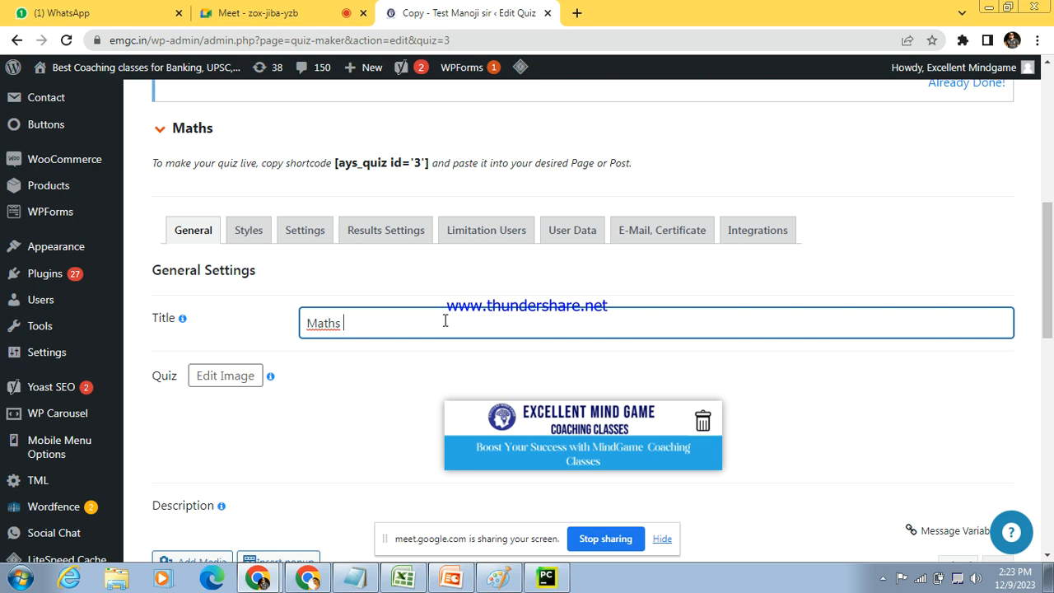
type("Dec test")
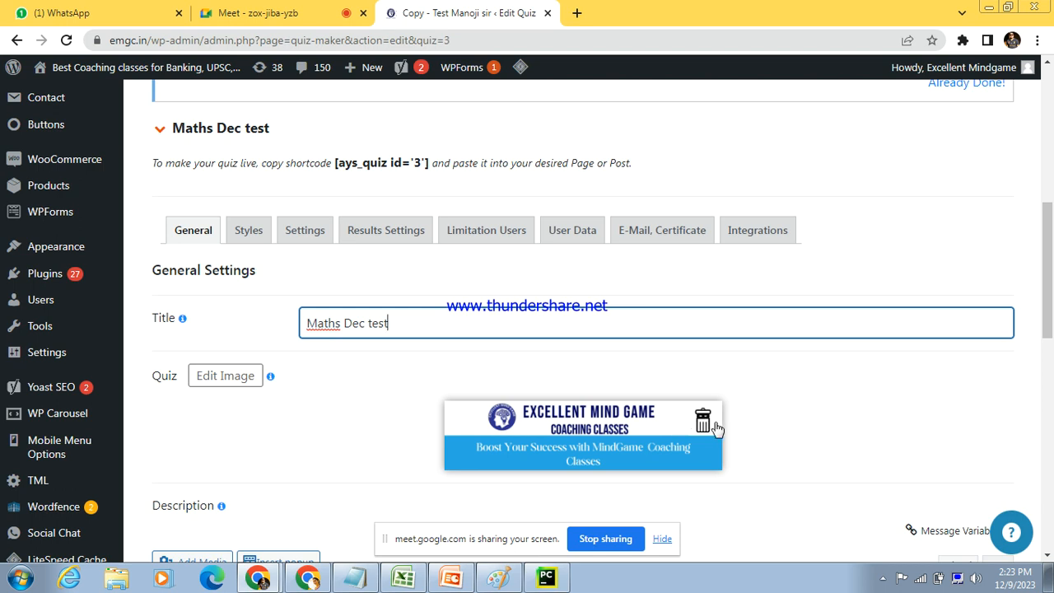
Step: Replace the quiz image with the media library photo of a hand filling in an answer sheet
left_click(1052, 199)
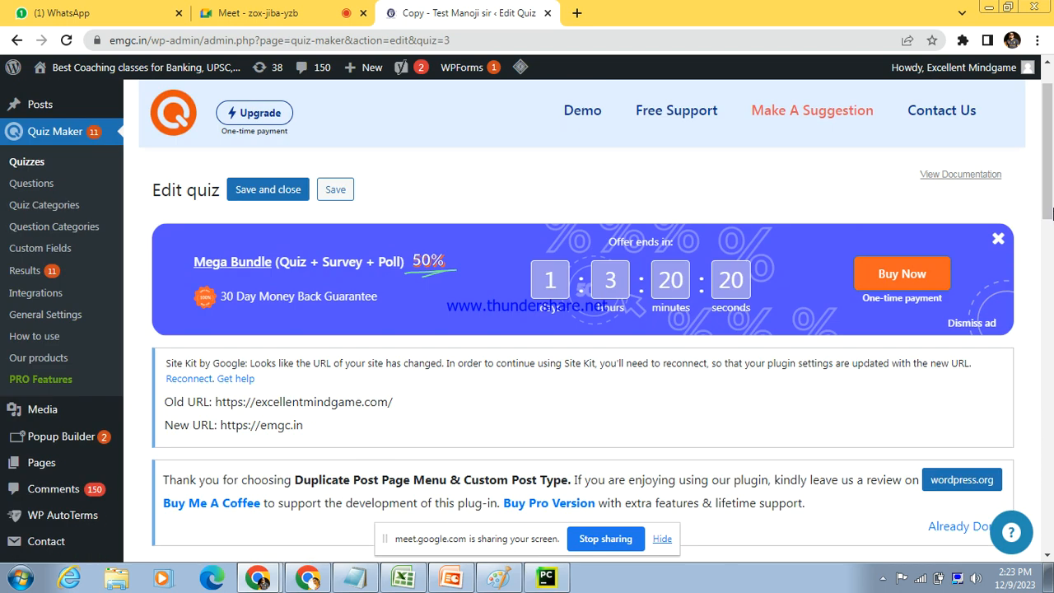
left_click_drag(1052, 214, 1051, 355)
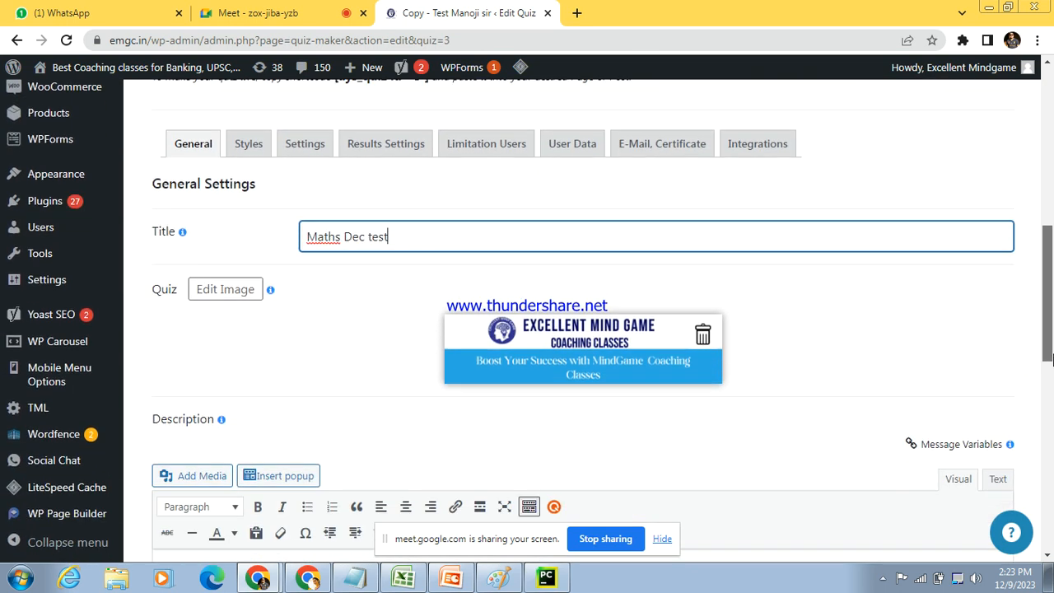
left_click(206, 295)
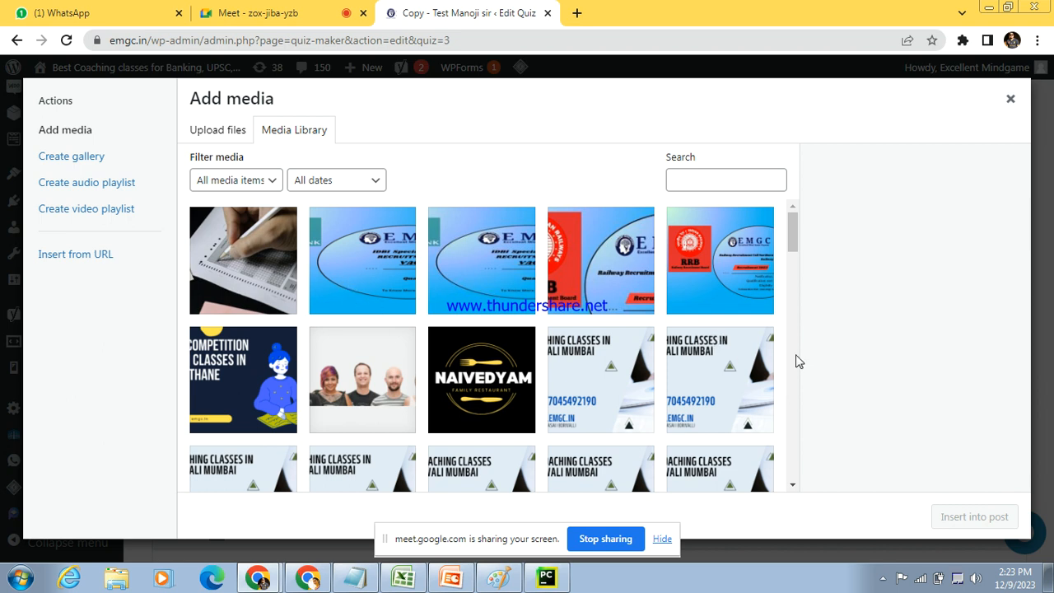
scroll(795, 360, "down", 5)
scroll(797, 361, "down", 5)
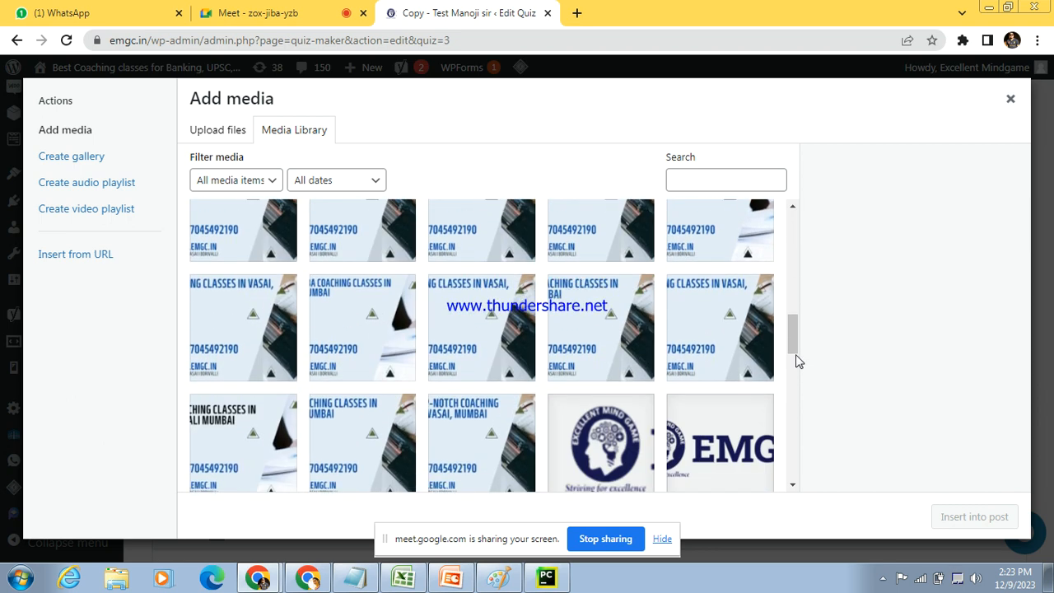
left_click(796, 220)
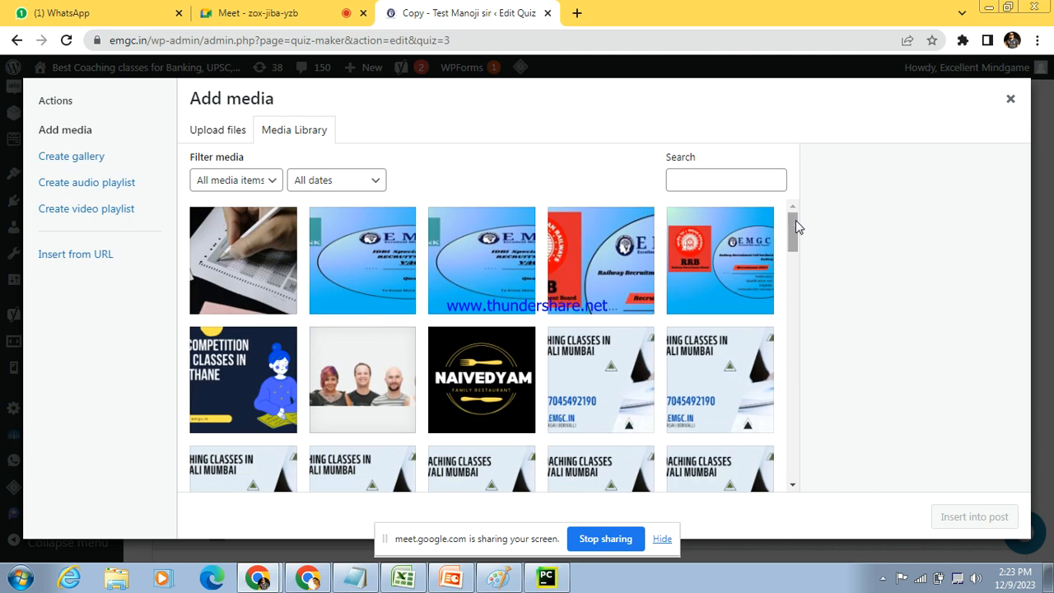
left_click(213, 271)
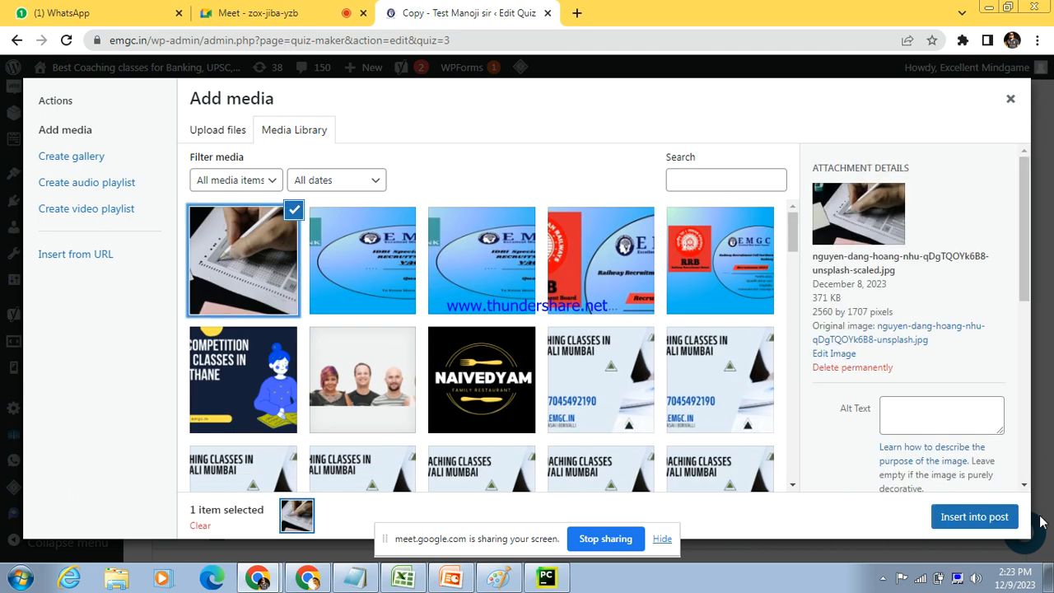
left_click(979, 517)
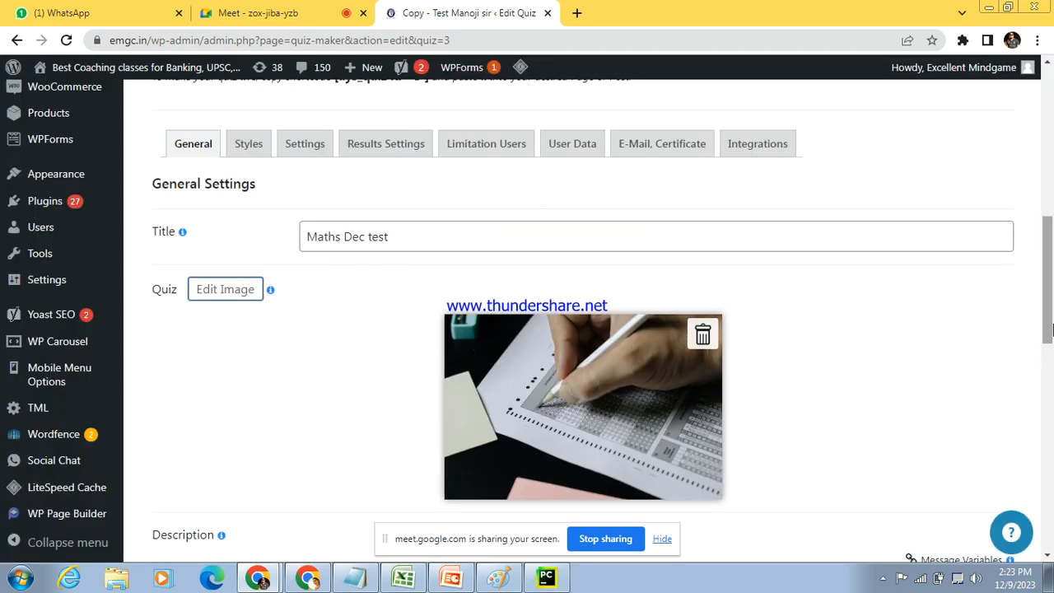
Step: Replace the quiz description with "This test is about Maths", correcting the misspelled "abount"
left_click_drag(1051, 330, 1051, 385)
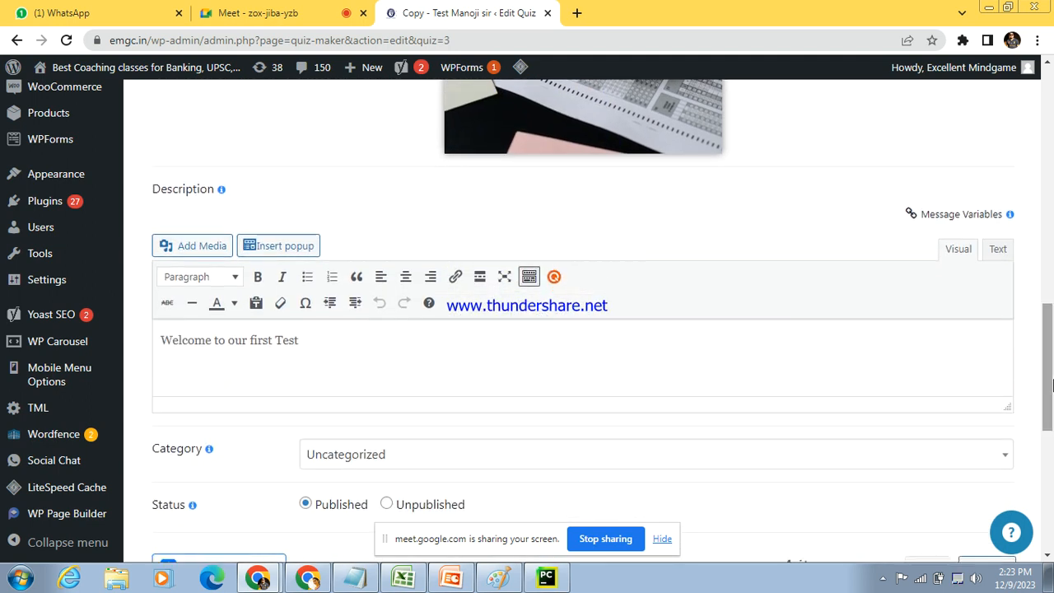
left_click_drag(327, 356, 129, 352)
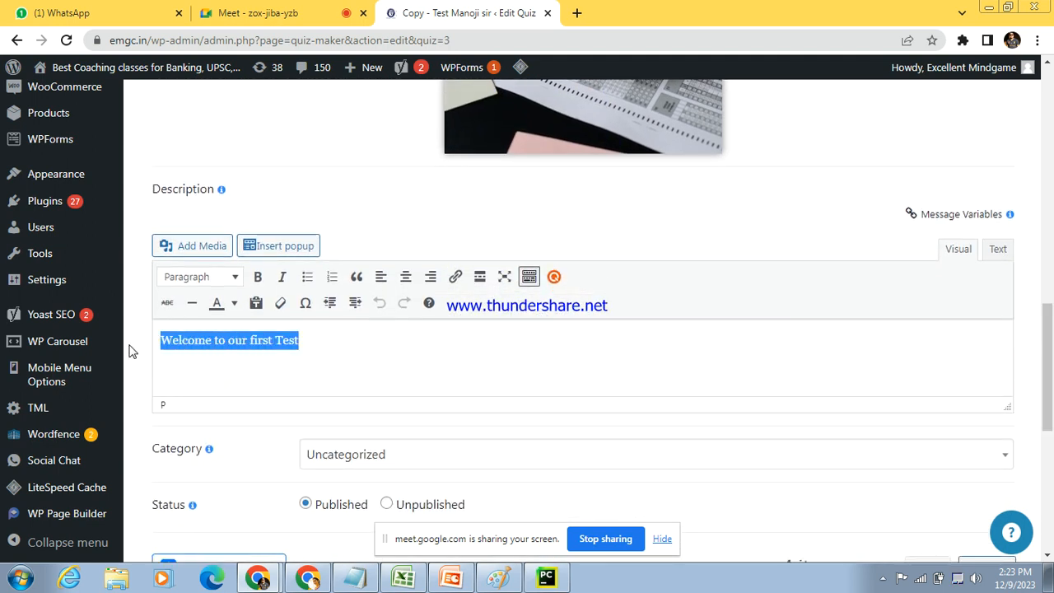
type("Thi")
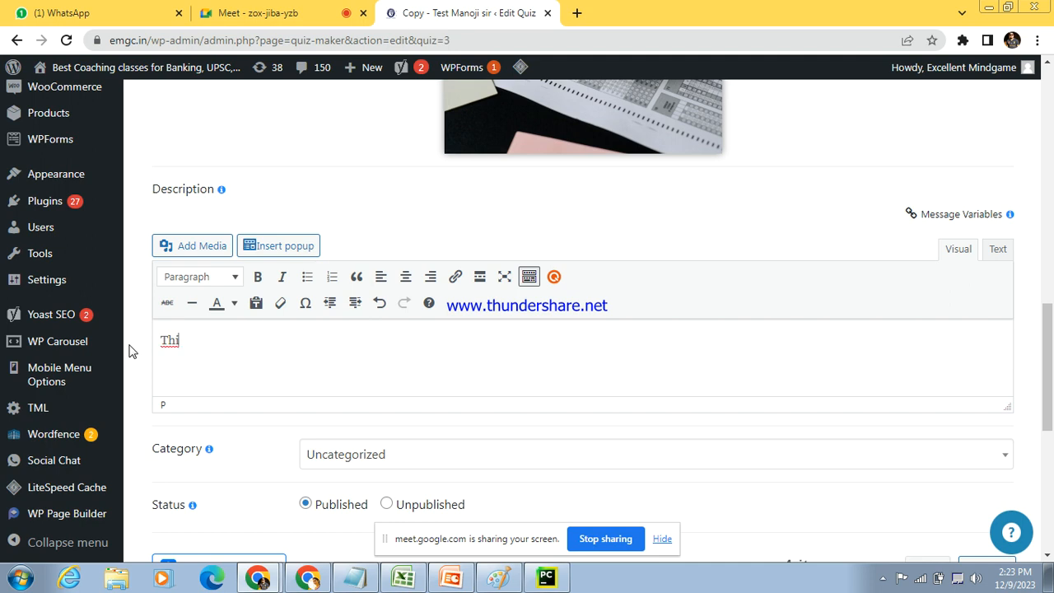
key("ctrl+z")
type("This test is abount ")
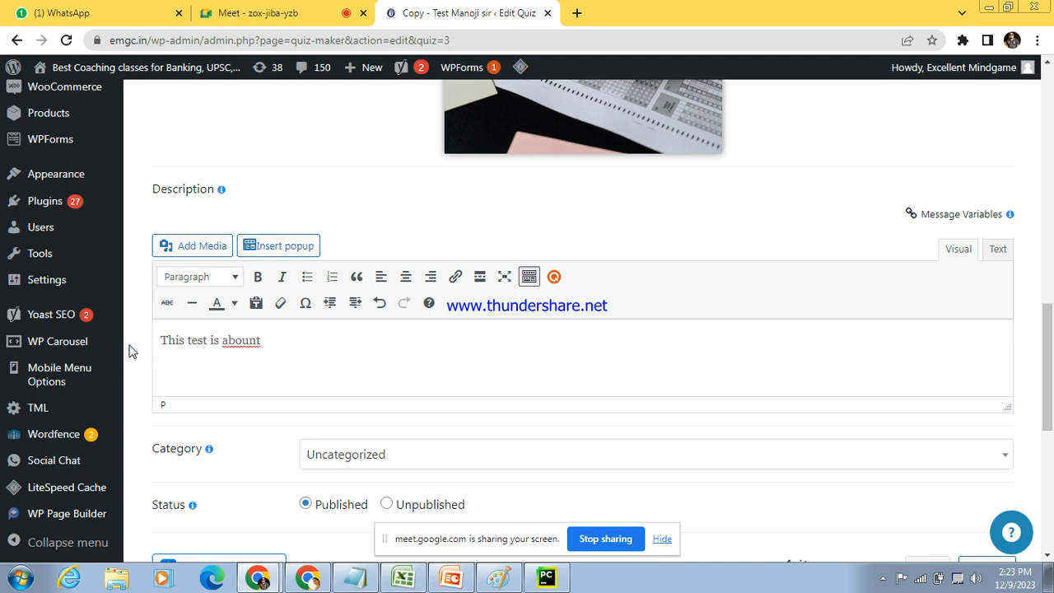
type("Maths")
right_click(236, 342)
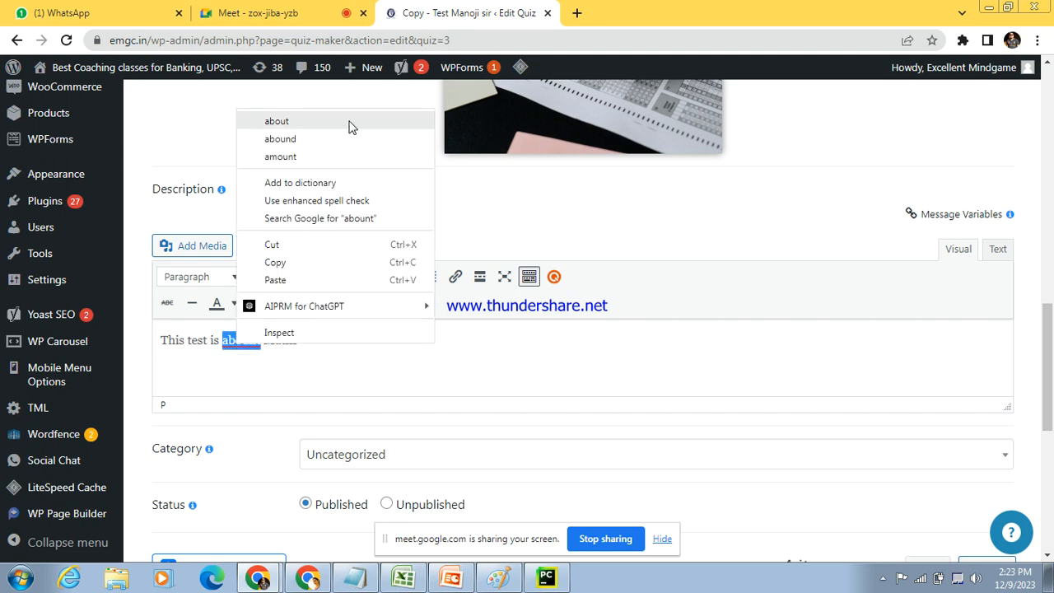
left_click(349, 125)
Step: Set the quiz category to Maths
scroll(1051, 350, "down", 1)
scroll(1051, 350, "down", 2)
left_click(821, 272)
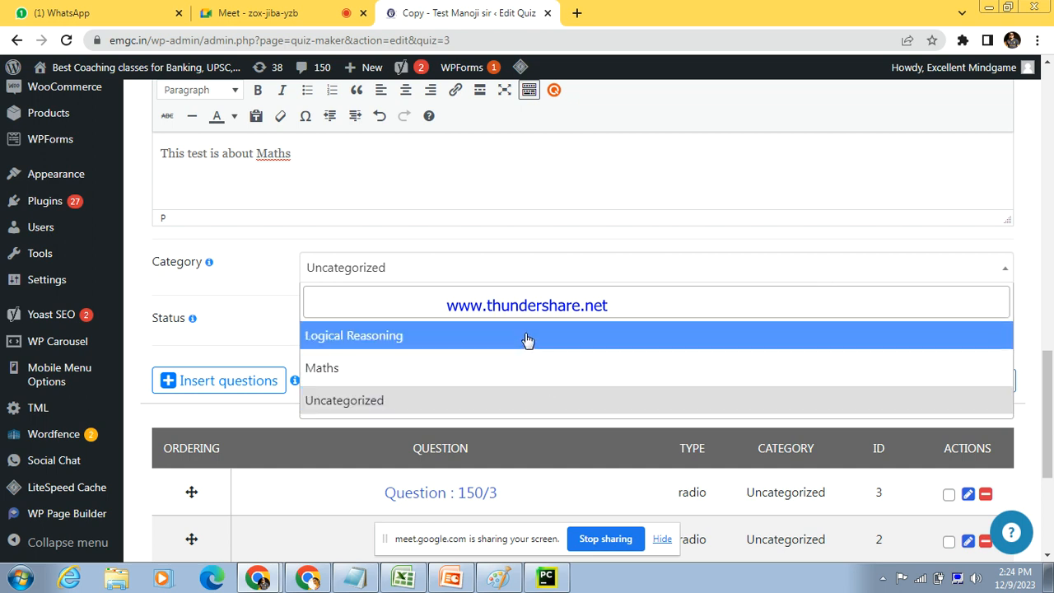
left_click(532, 375)
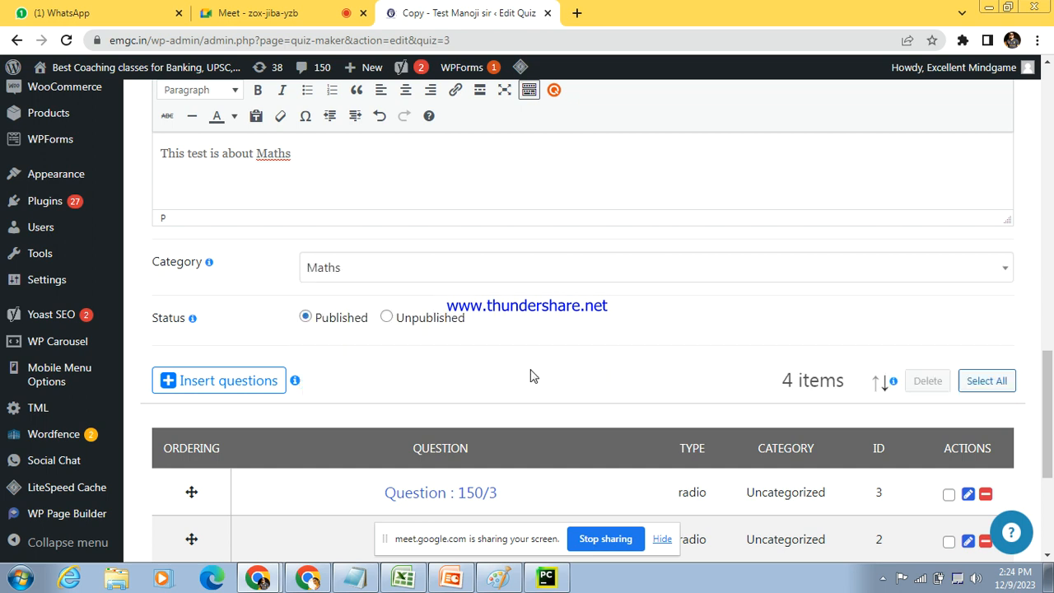
Step: Deselect all four existing questions for insertion, reselect only "Question : 111* 2" and insert it into the quiz
left_click_drag(1052, 416, 1051, 476)
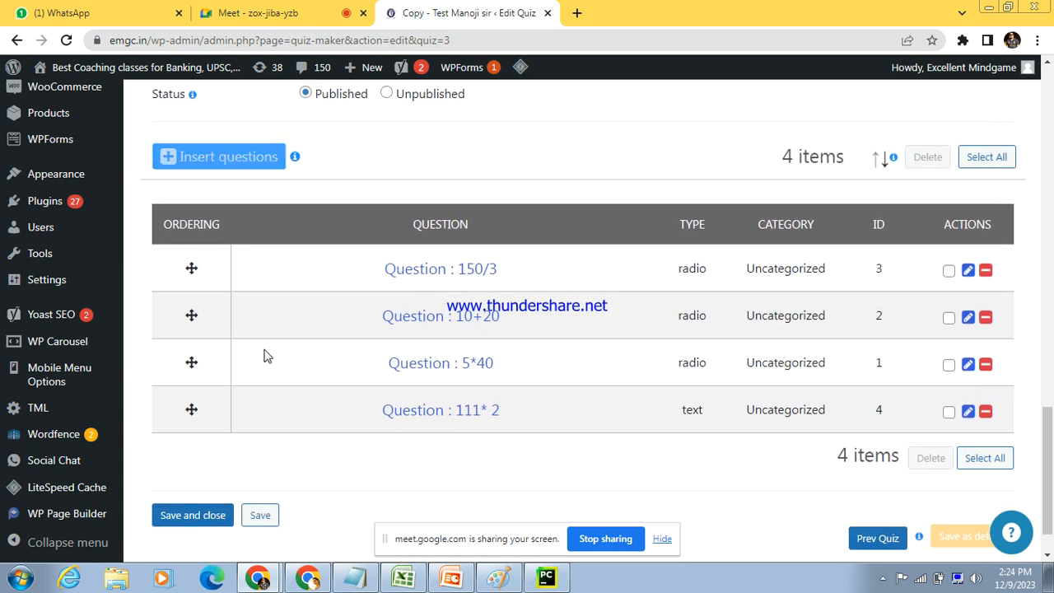
left_click(196, 161)
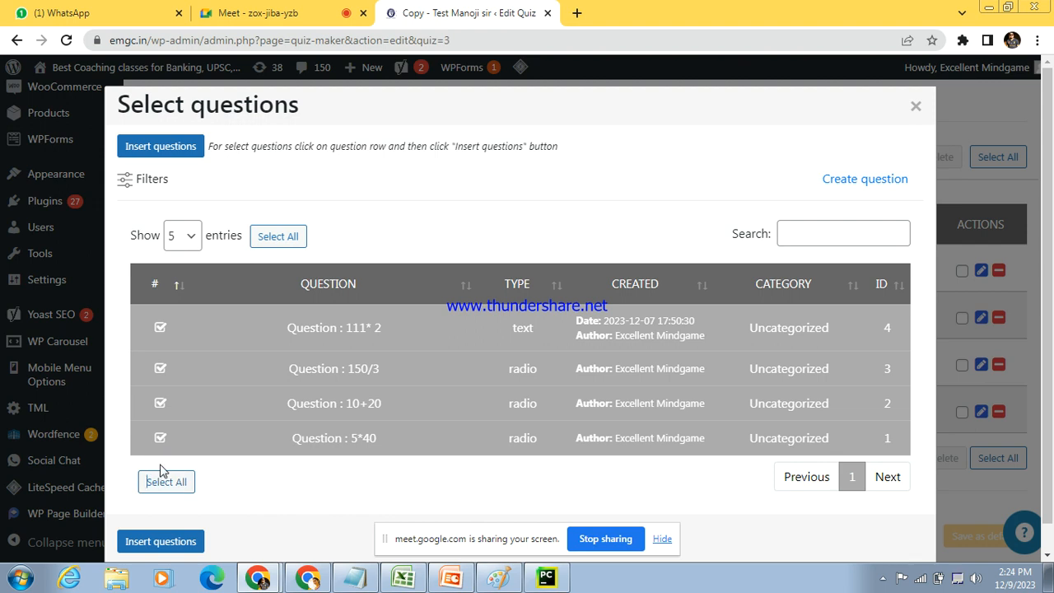
left_click(231, 328)
left_click(226, 369)
left_click(231, 403)
left_click(246, 446)
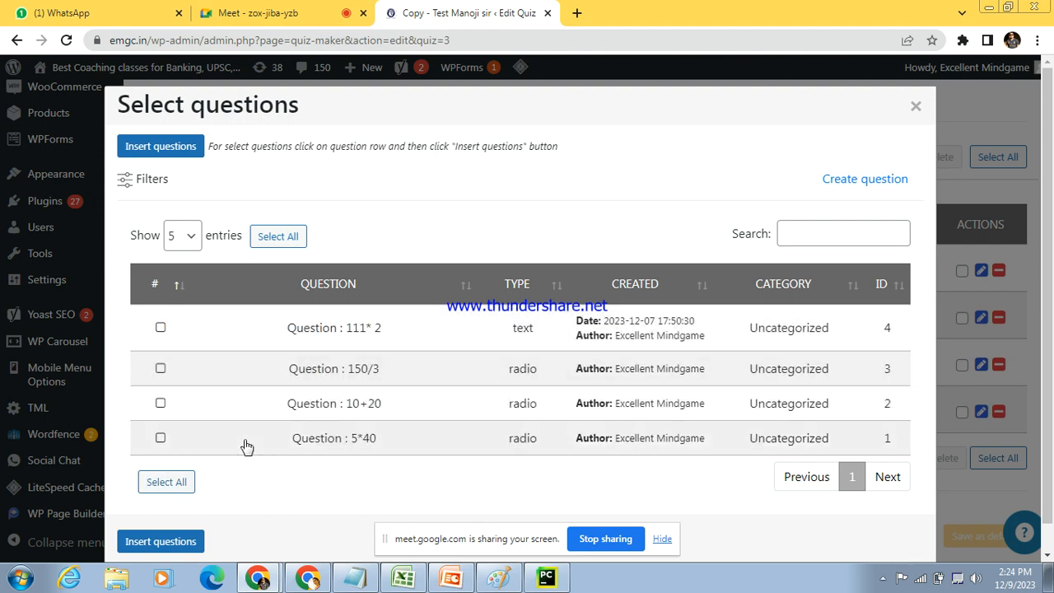
left_click(162, 328)
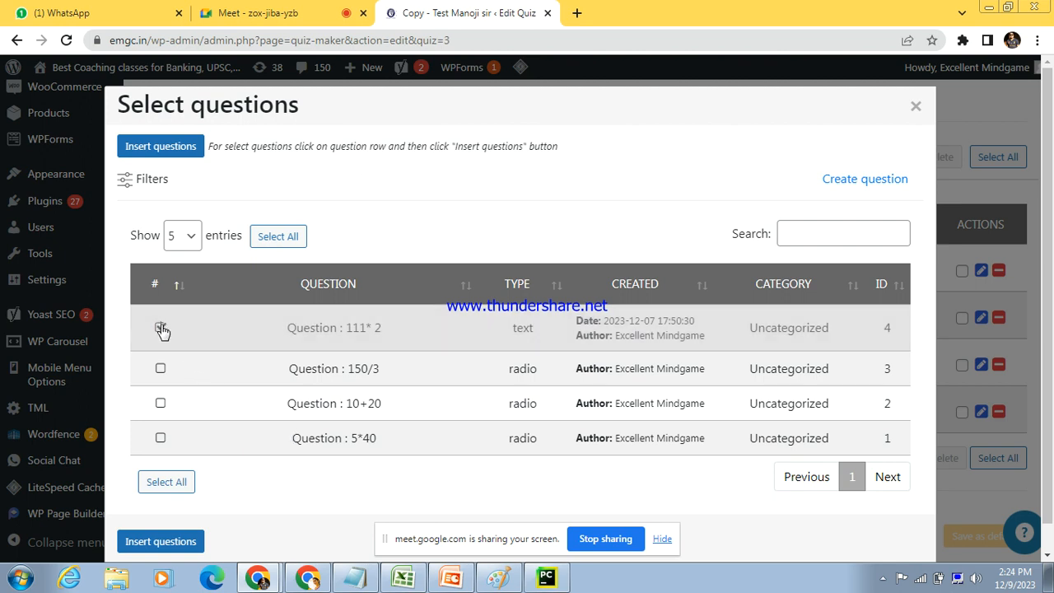
left_click(161, 541)
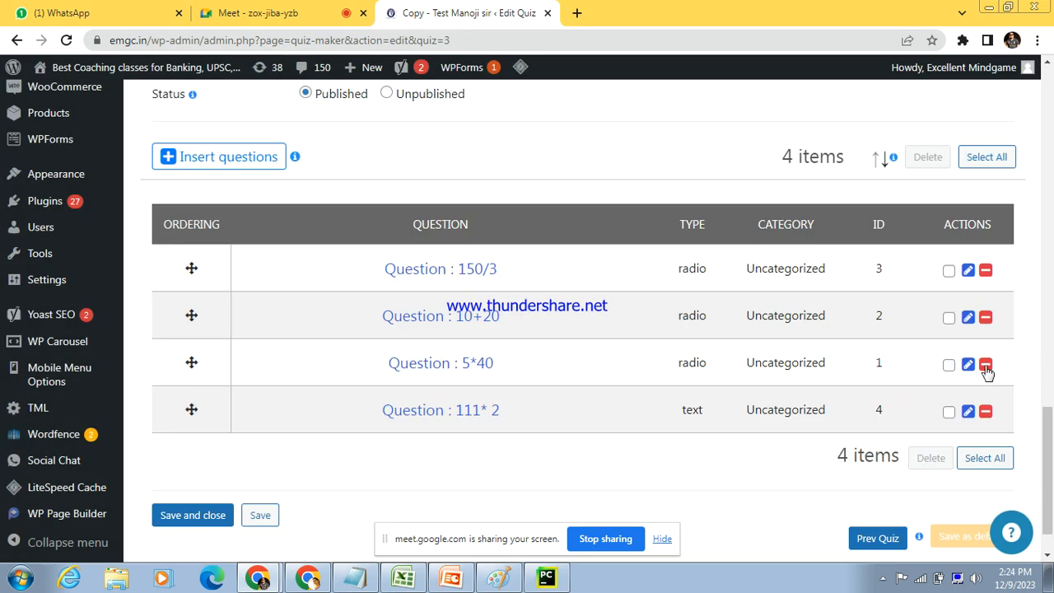
Step: Remove the questions 150/3, 10+20 and 5*40 from the quiz's question list
left_click(987, 275)
left_click(987, 274)
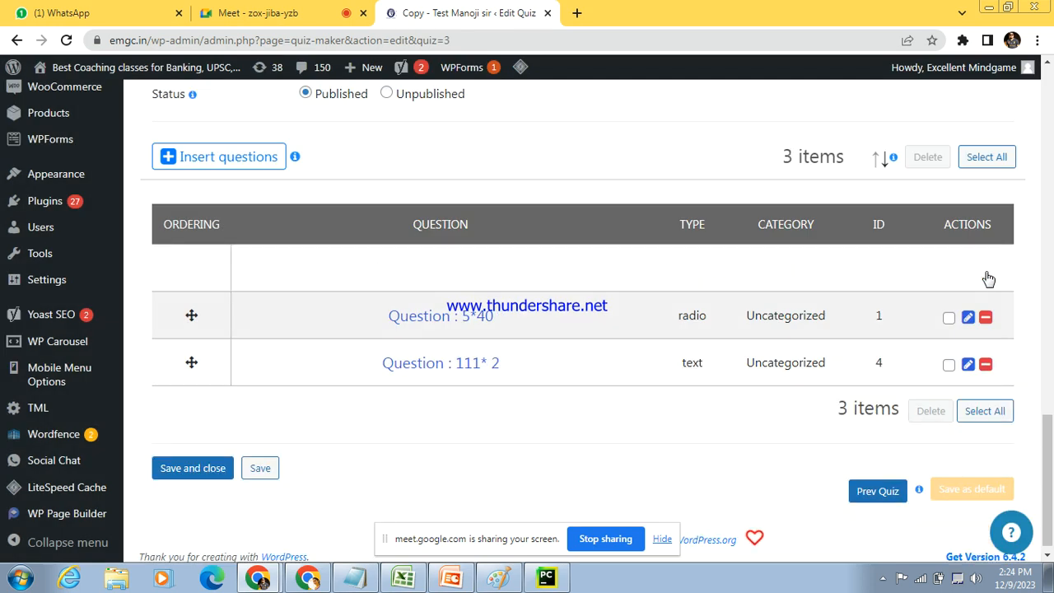
left_click(987, 307)
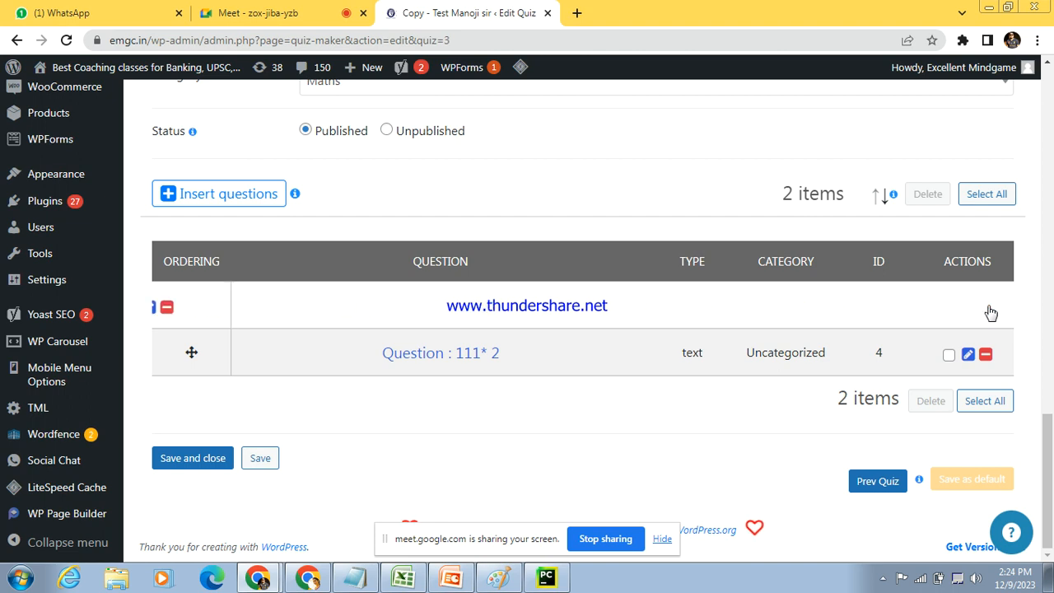
Step: Open the 111* 2 question for editing and reword it as "Question : 25 * 25 is equal to ?"
left_click(968, 355)
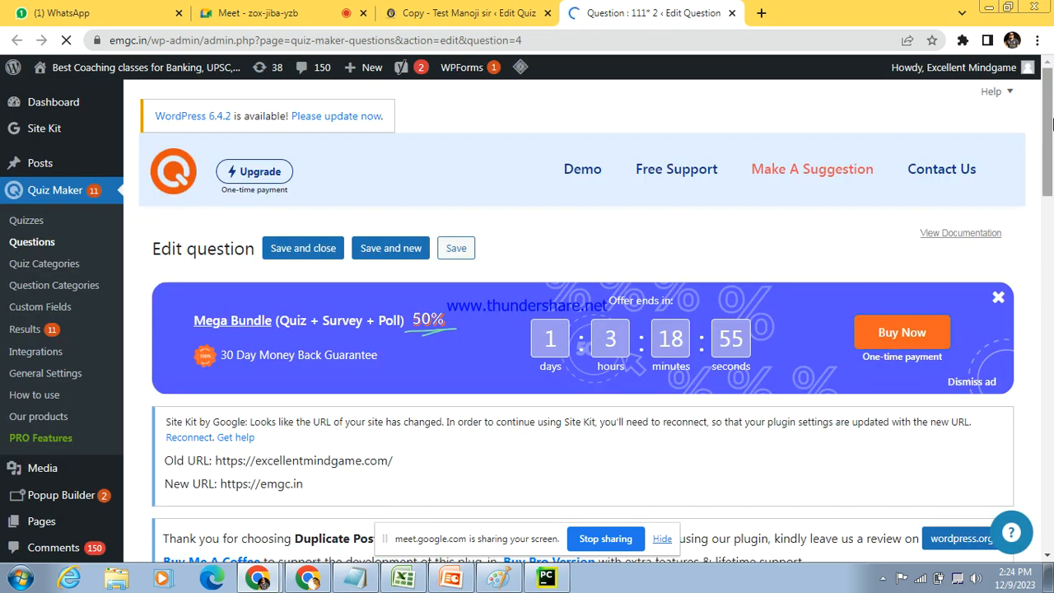
left_click_drag(1052, 163, 1053, 276)
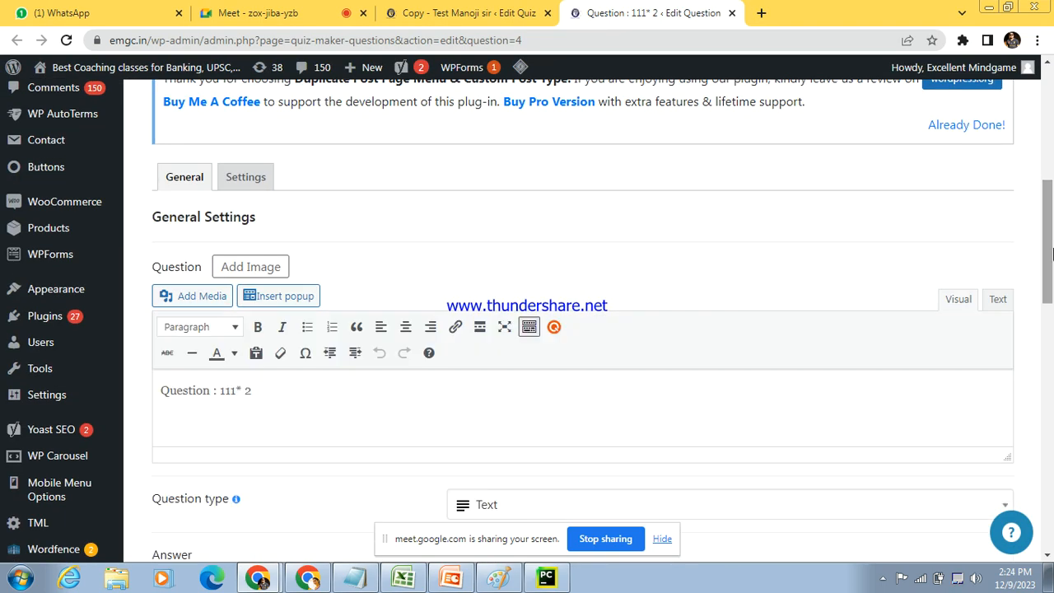
left_click_drag(285, 395, 224, 401)
key("BackSpace")
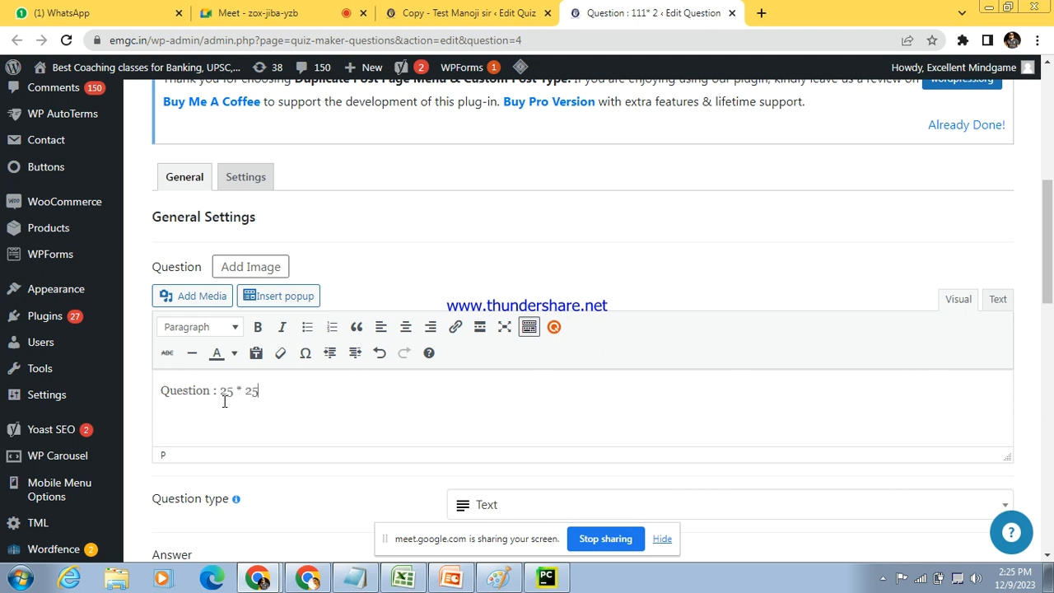
left_click_drag(1049, 259, 1052, 306)
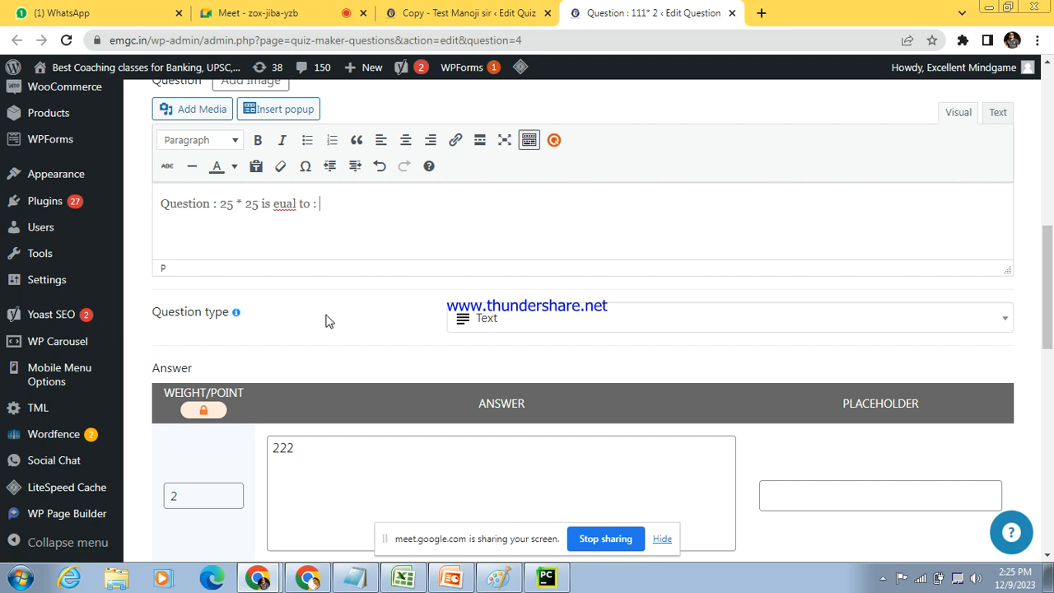
left_click(283, 204)
type("q")
type("?")
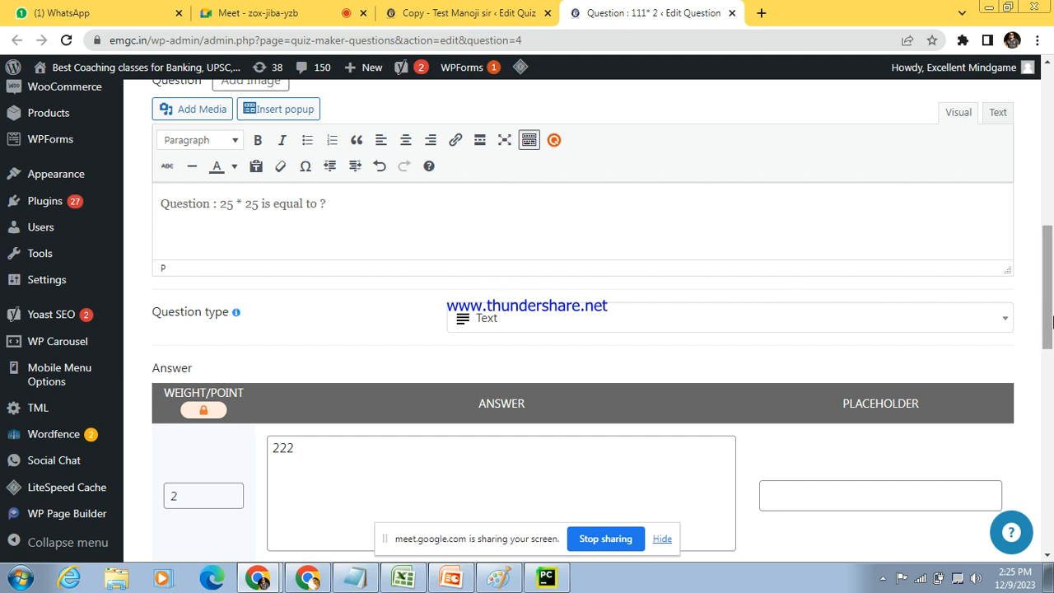
Step: Try the Radio type for the question, and switch it to Checkbox( Multiple )
scroll(1050, 341, "down", 1)
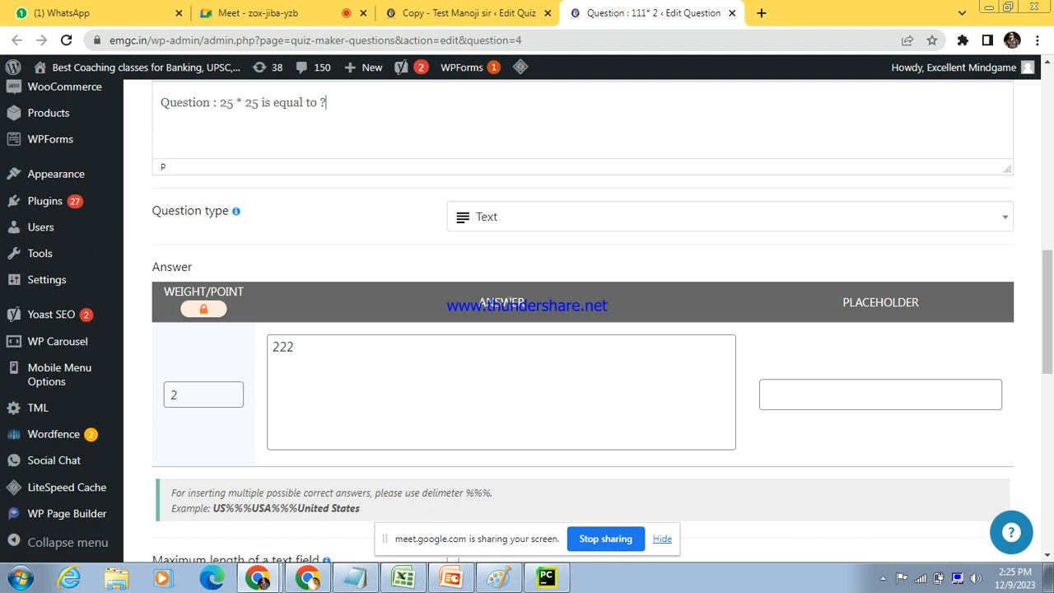
left_click(545, 225)
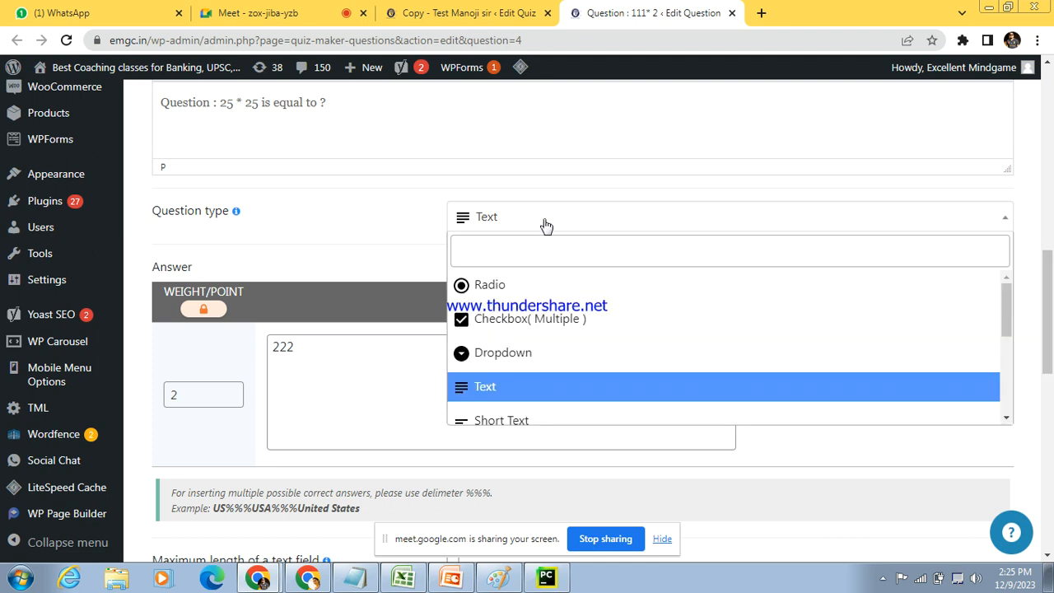
left_click(479, 286)
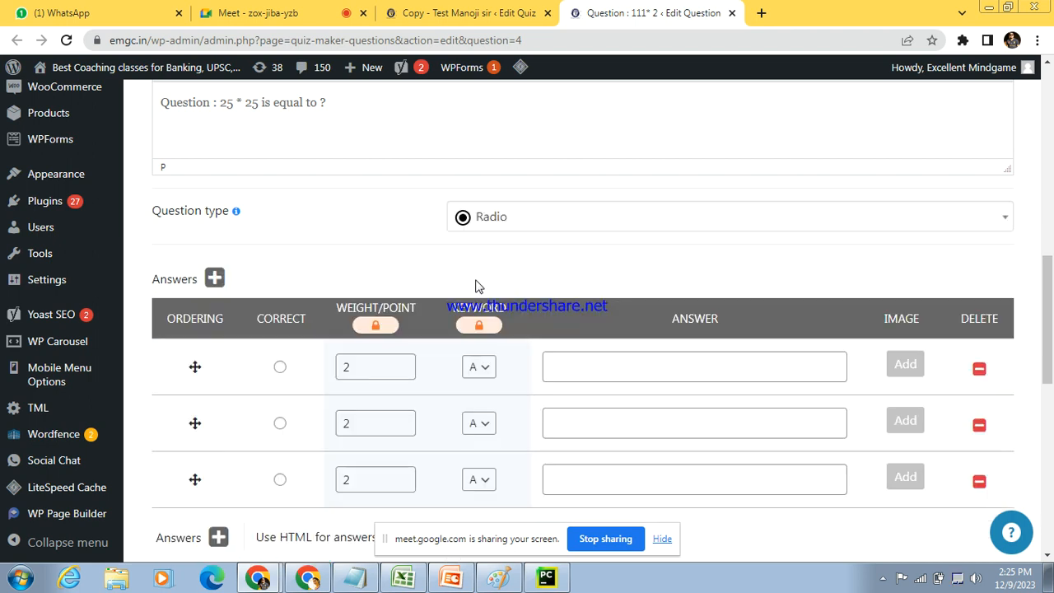
left_click(715, 216)
left_click(545, 312)
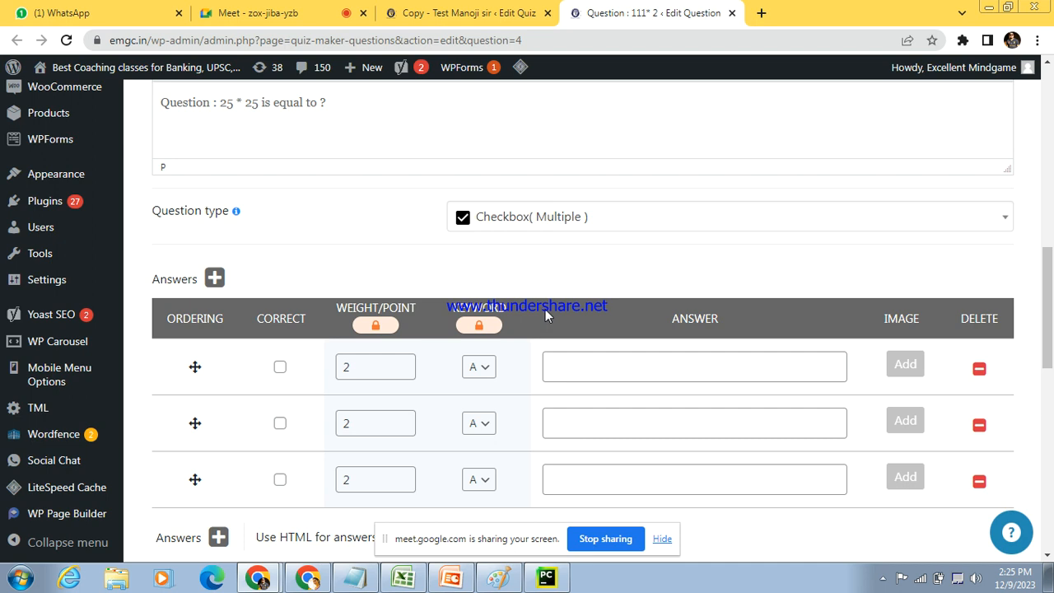
Step: Try the Dropdown type for the 25 * 25 question, and switch it to Text
left_click(655, 227)
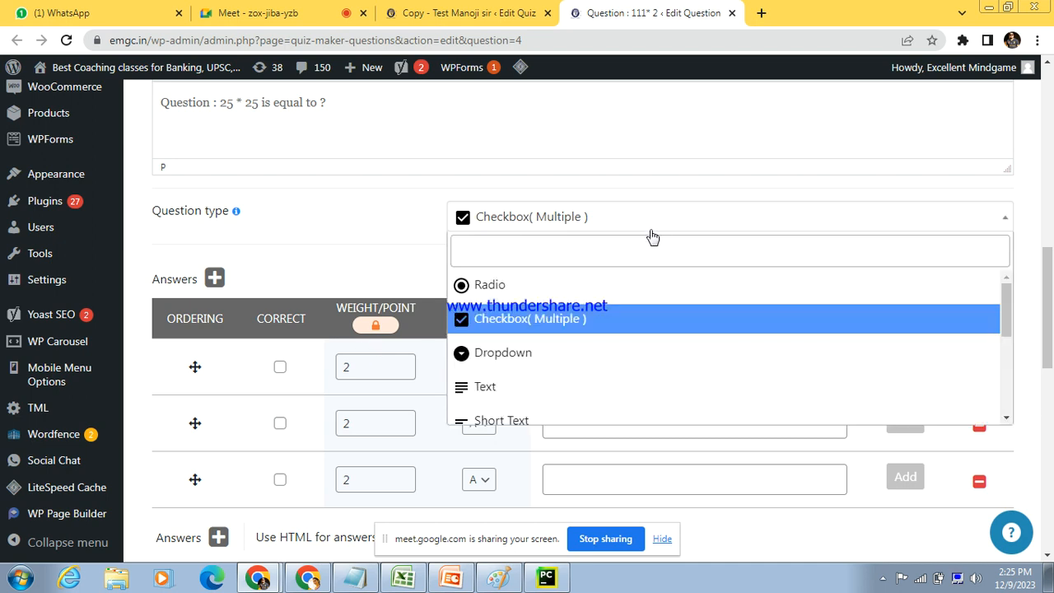
left_click(522, 365)
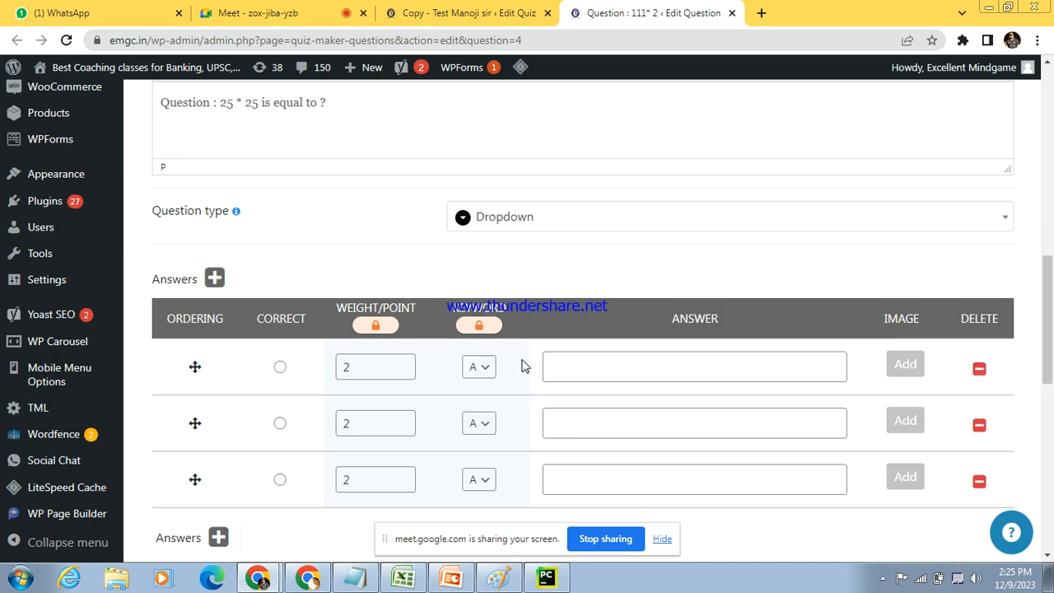
left_click(724, 217)
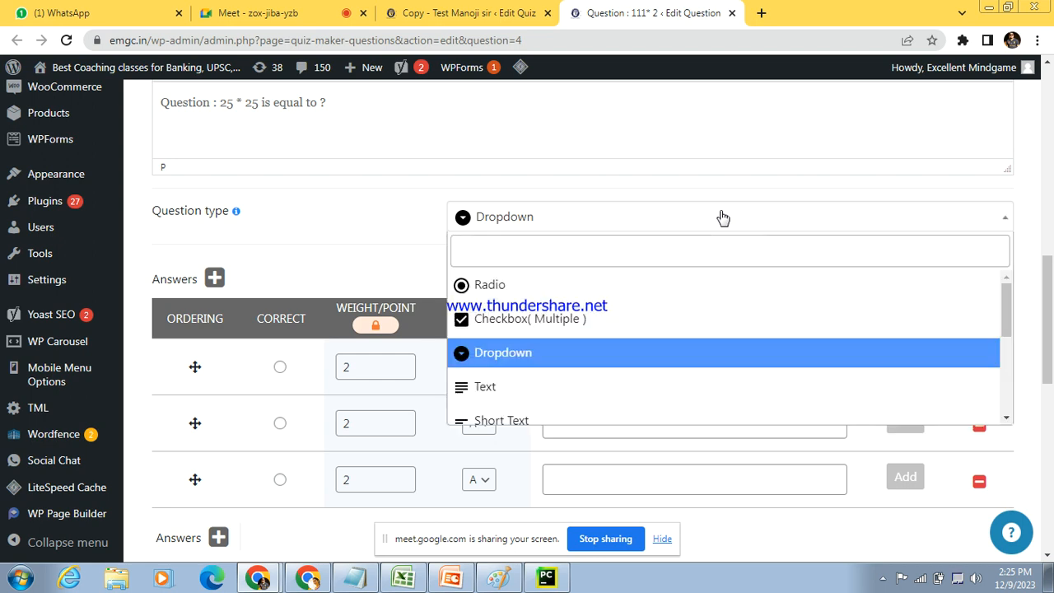
left_click(573, 401)
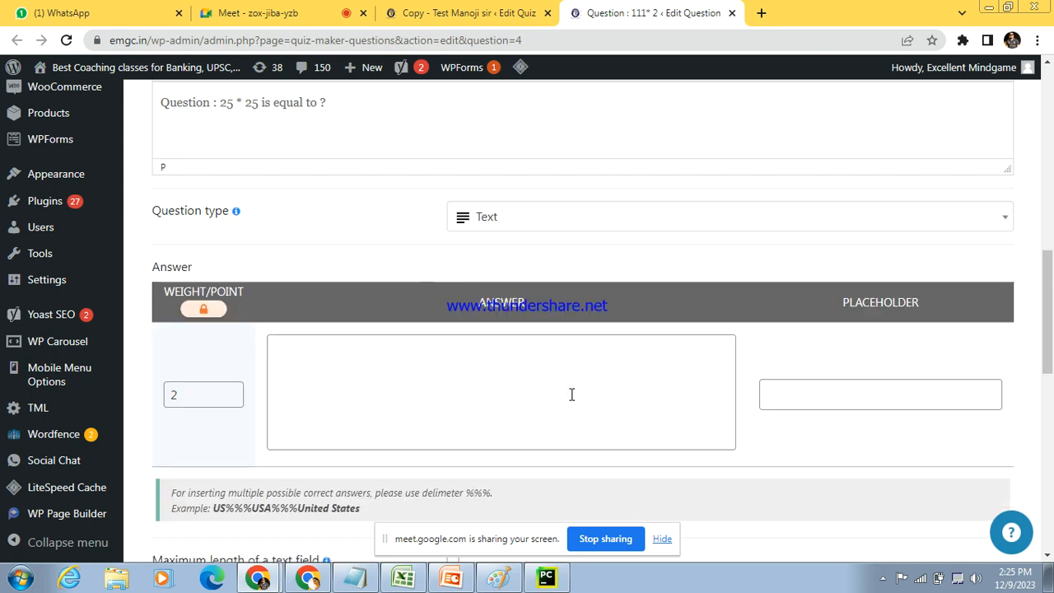
Step: Try replacing the question wording after "Question :" with "write eassy" for the free-text answer type
left_click_drag(346, 102, 220, 96)
type("wri")
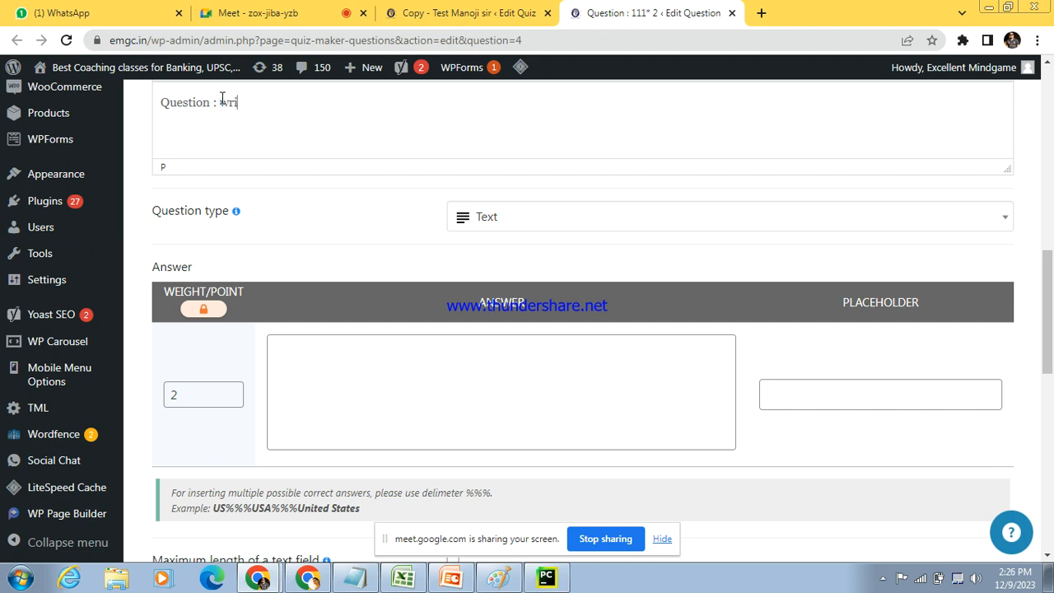
type("te eassy")
left_click(331, 339)
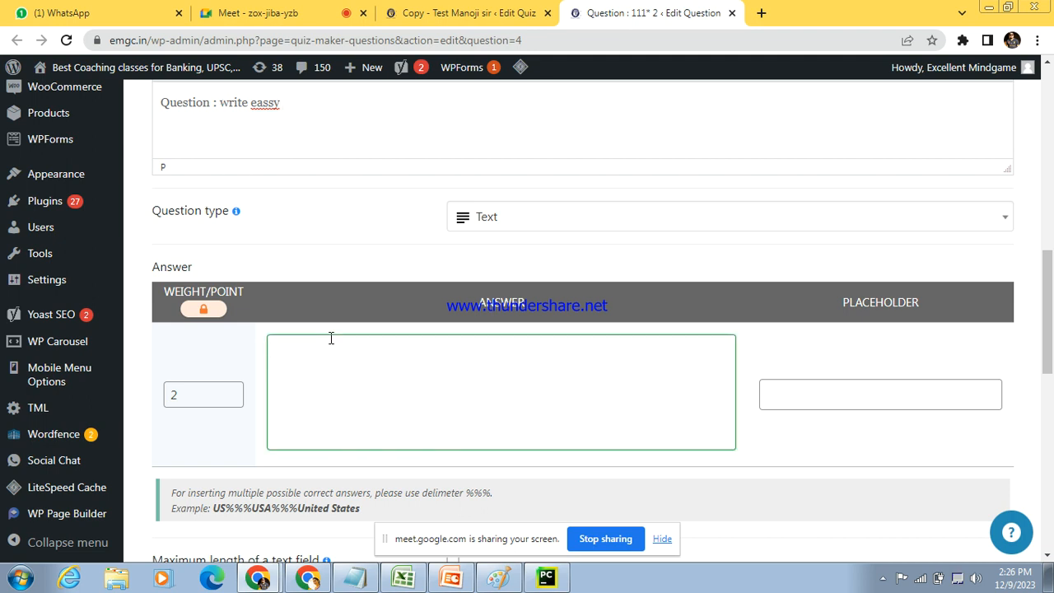
Step: Set the question type to Radio and undo the "write eassy" rewording
left_click(558, 225)
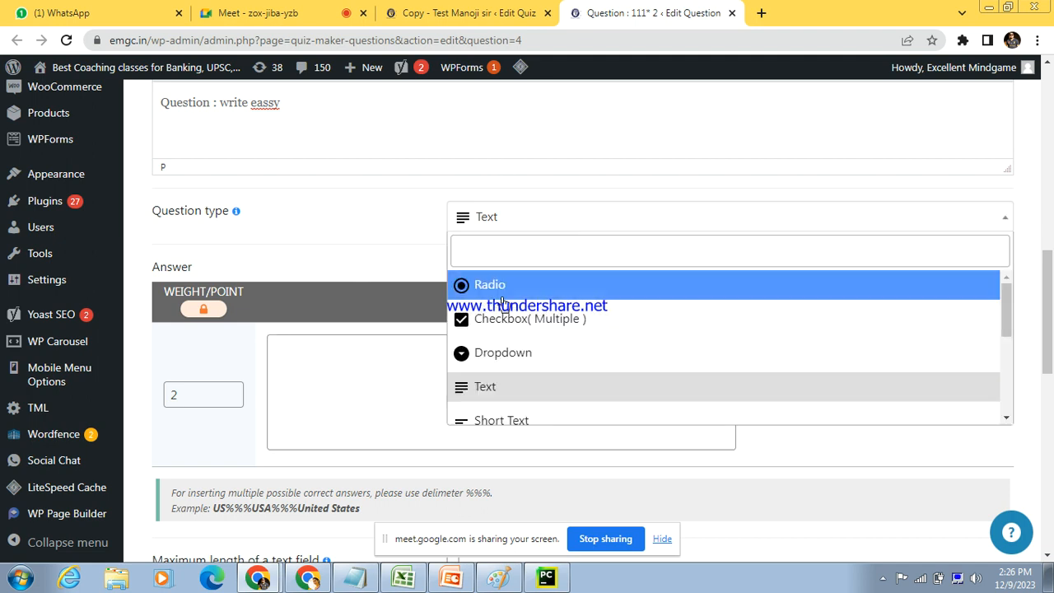
left_click(501, 288)
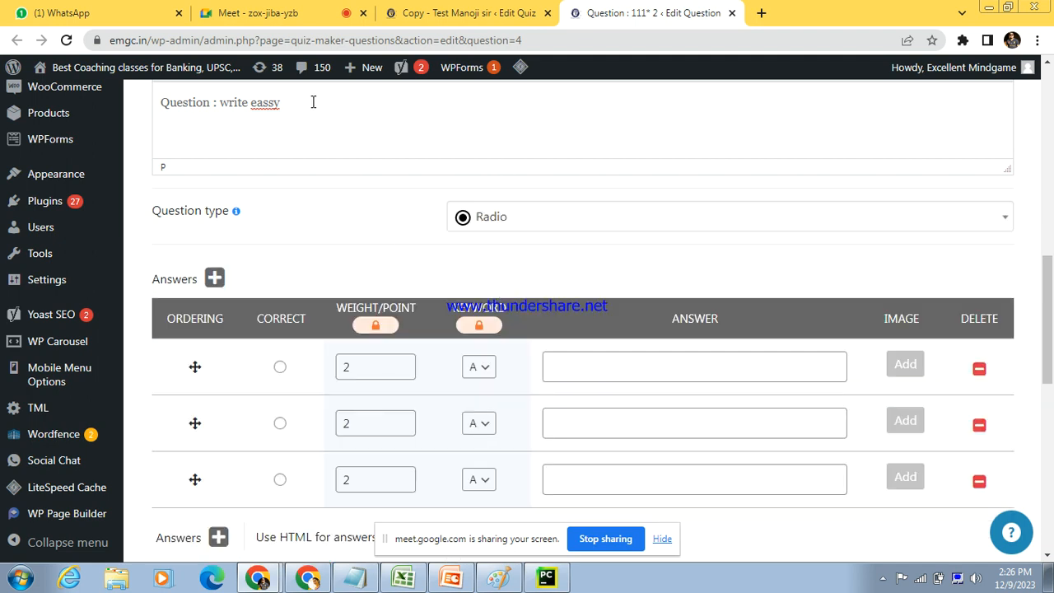
key("ctrl+z")
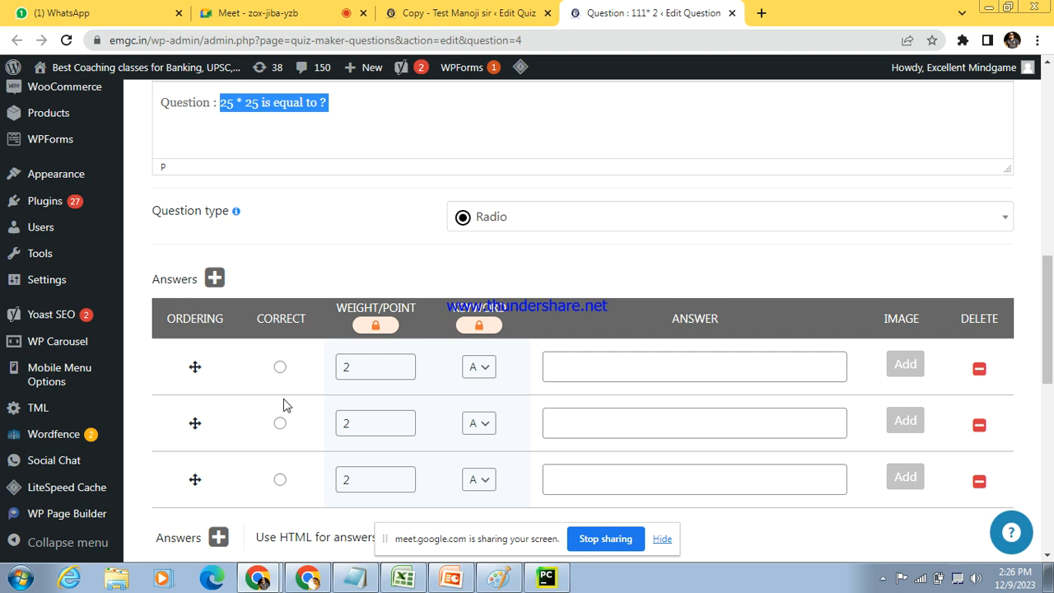
Step: Add three answer rows to the question and delete the last one, leaving five rows
scroll(383, 337, "down", 2)
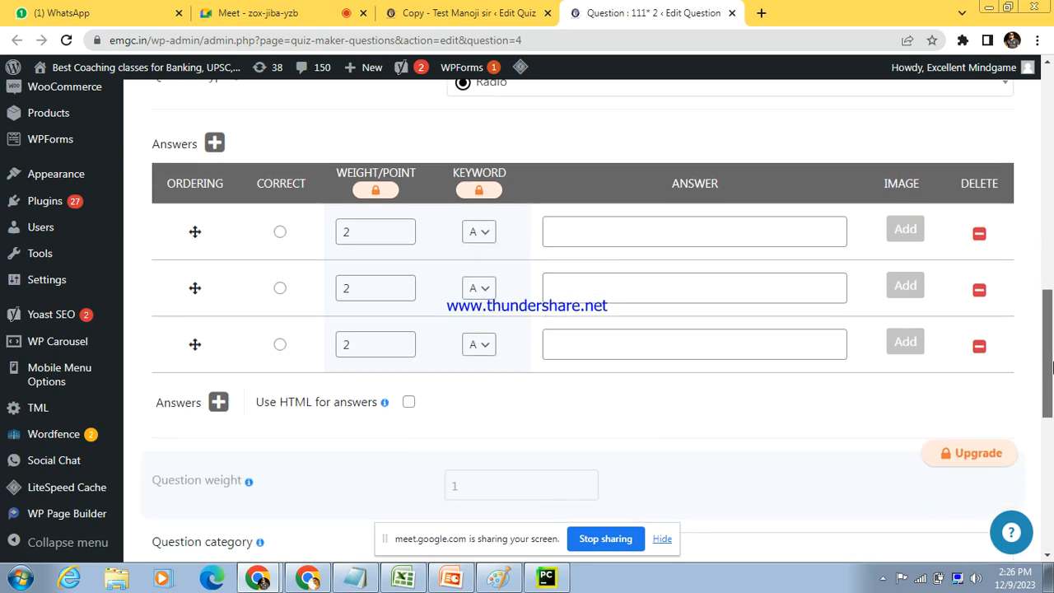
left_click(217, 392)
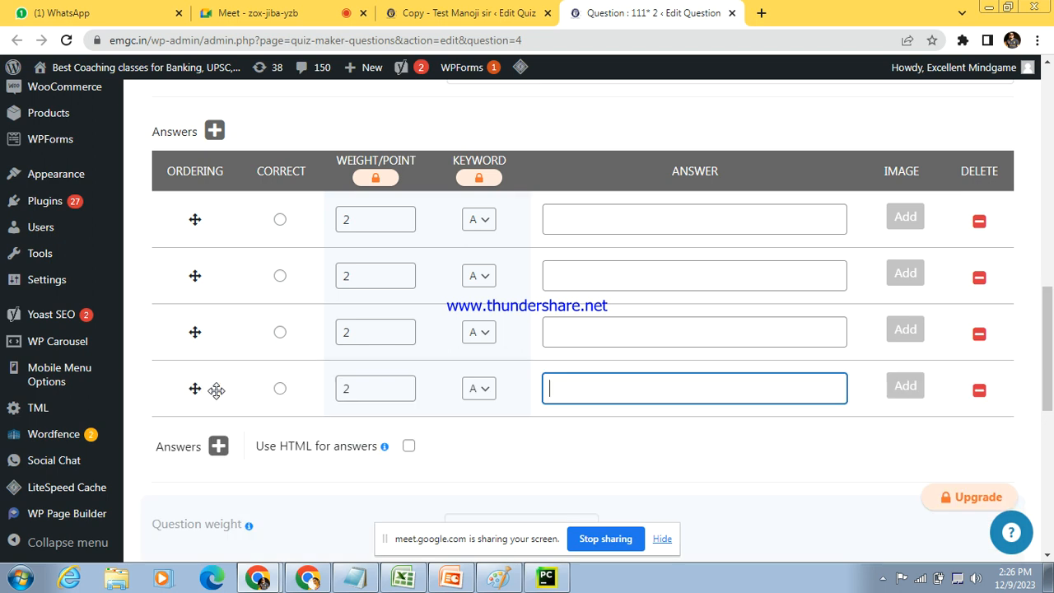
left_click(216, 447)
left_click(220, 504)
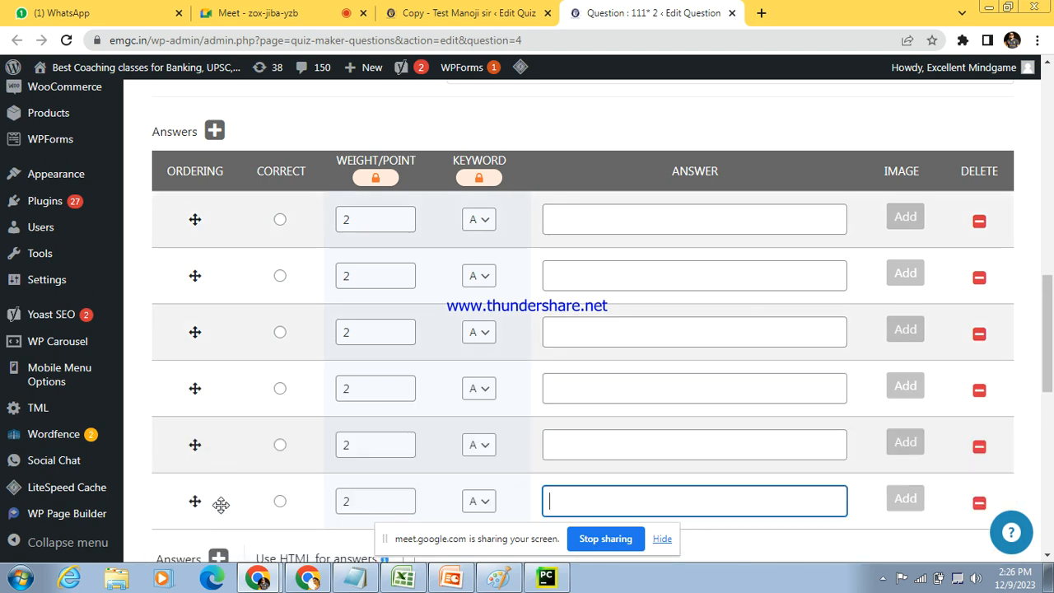
left_click(978, 504)
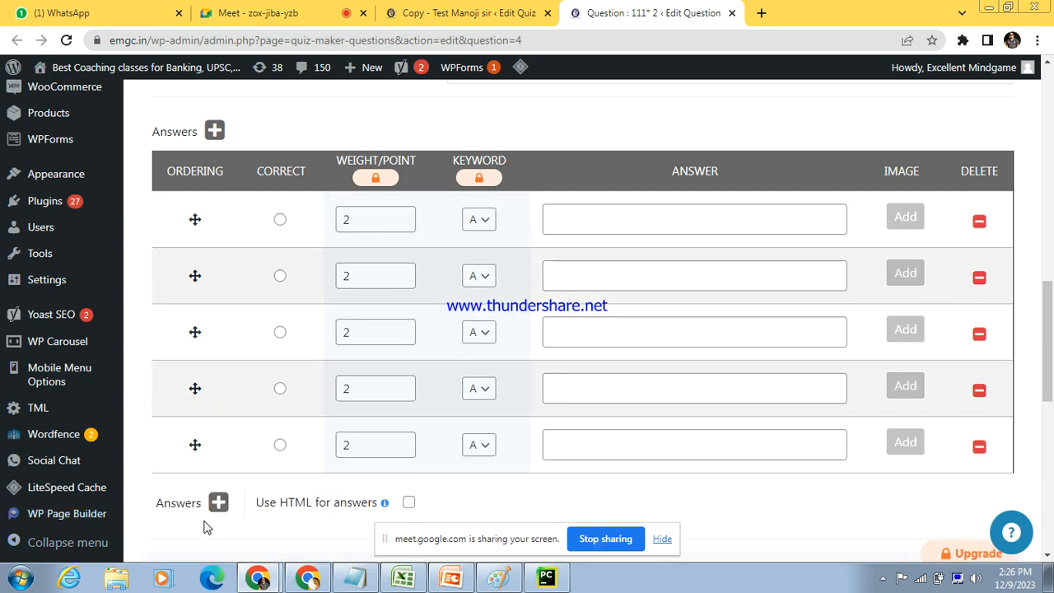
Step: Fill in the five answers in order as 2525, 625, 425, 250 and none
left_click(633, 219)
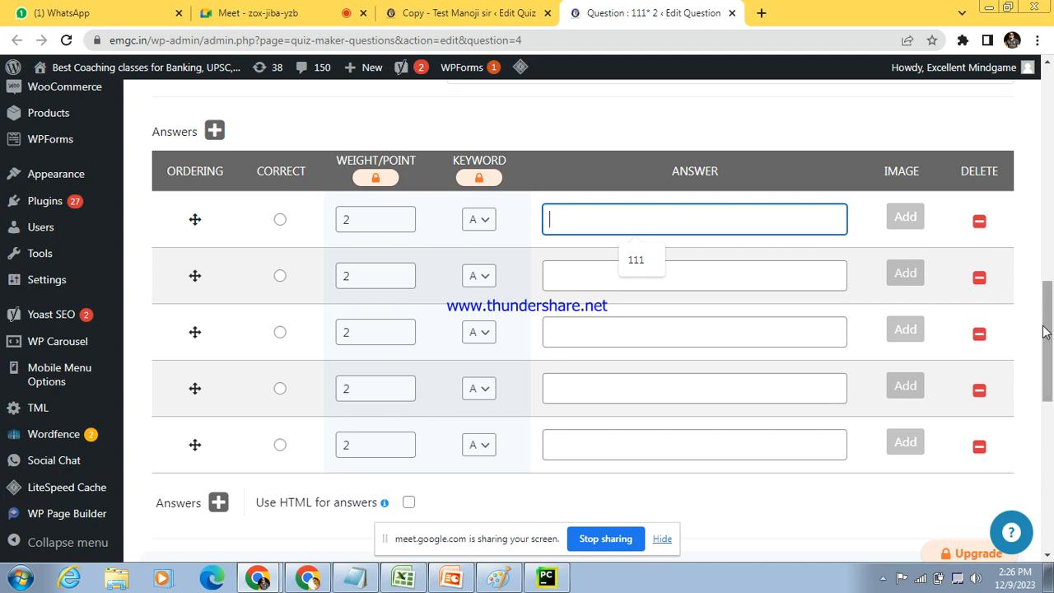
scroll(1051, 281, "up", 3)
scroll(1050, 282, "down", 2)
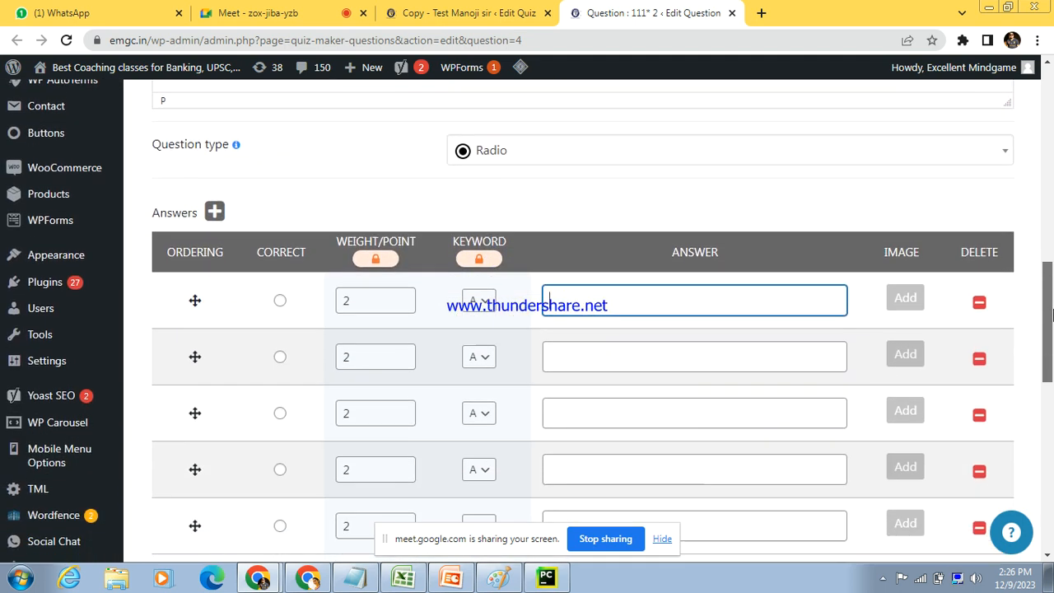
type("2525")
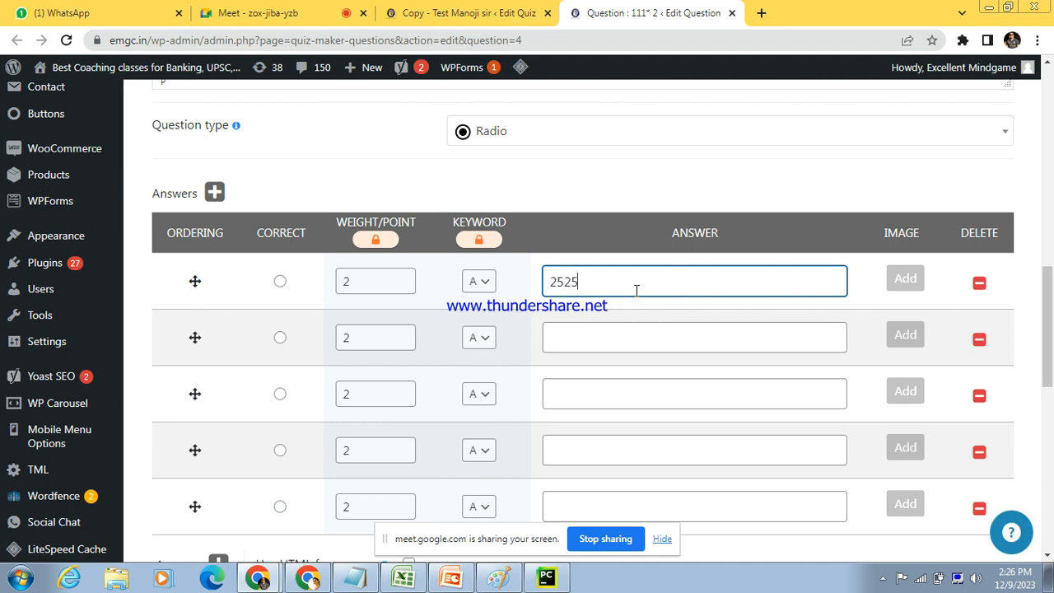
left_click(603, 324)
type("625")
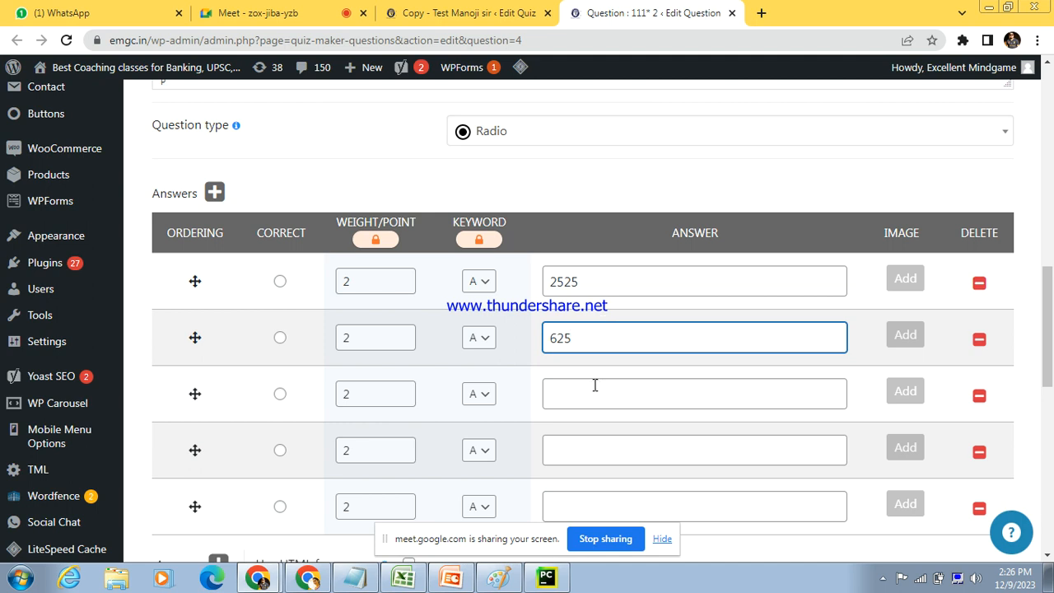
left_click(594, 387)
type("425")
left_click(591, 445)
type("250")
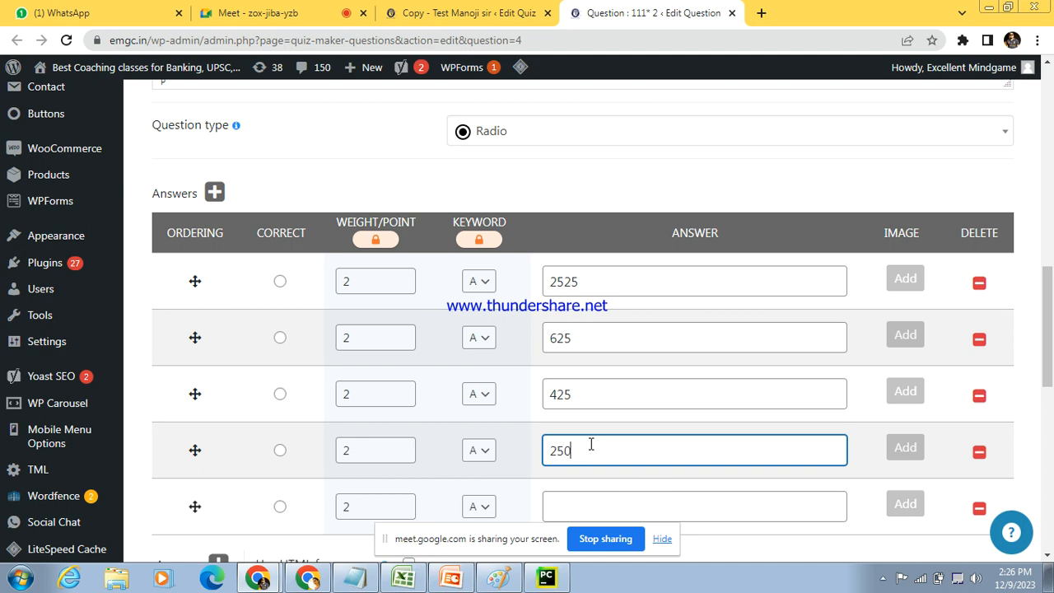
left_click(575, 502)
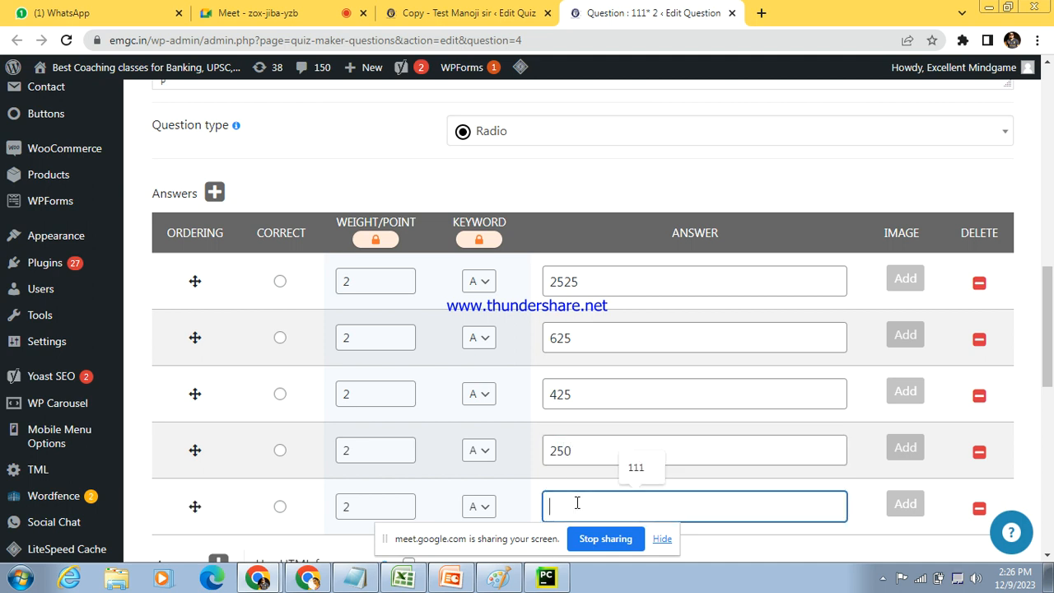
type("none")
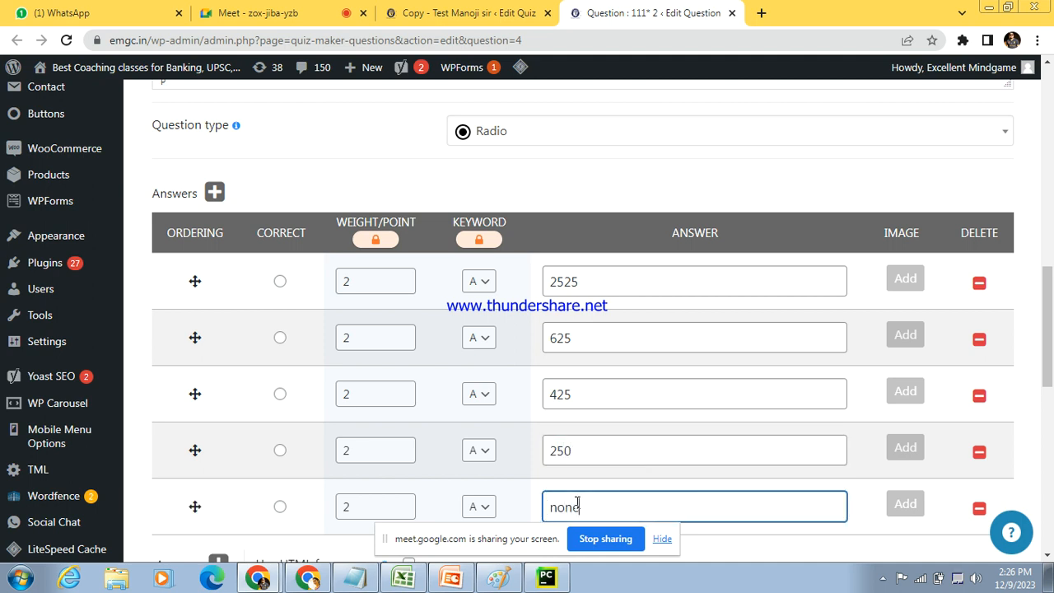
Step: Mark 625 as the correct answer
left_click_drag(1051, 319, 1051, 344)
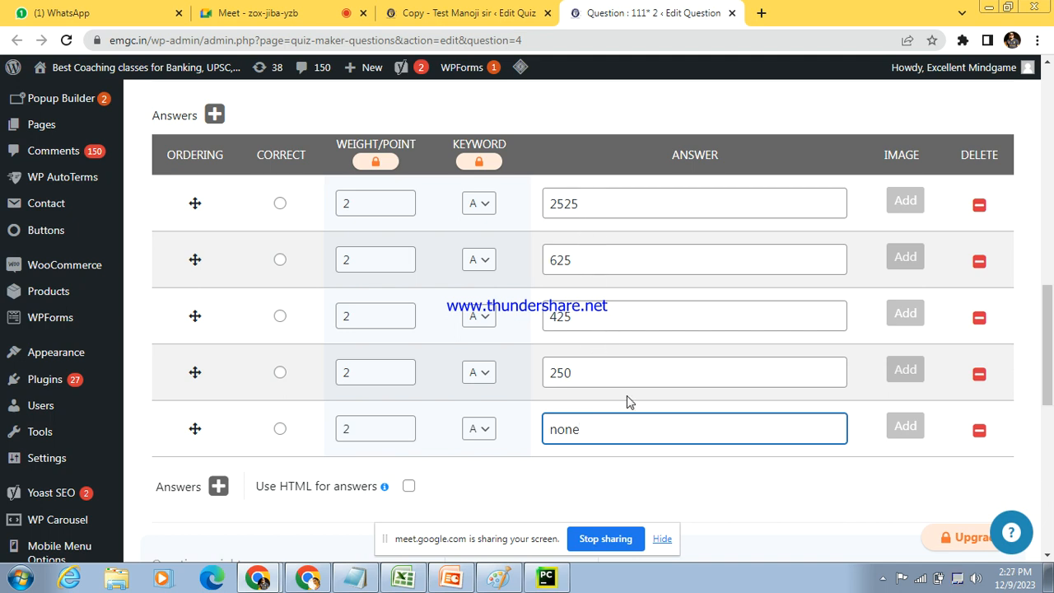
left_click(280, 262)
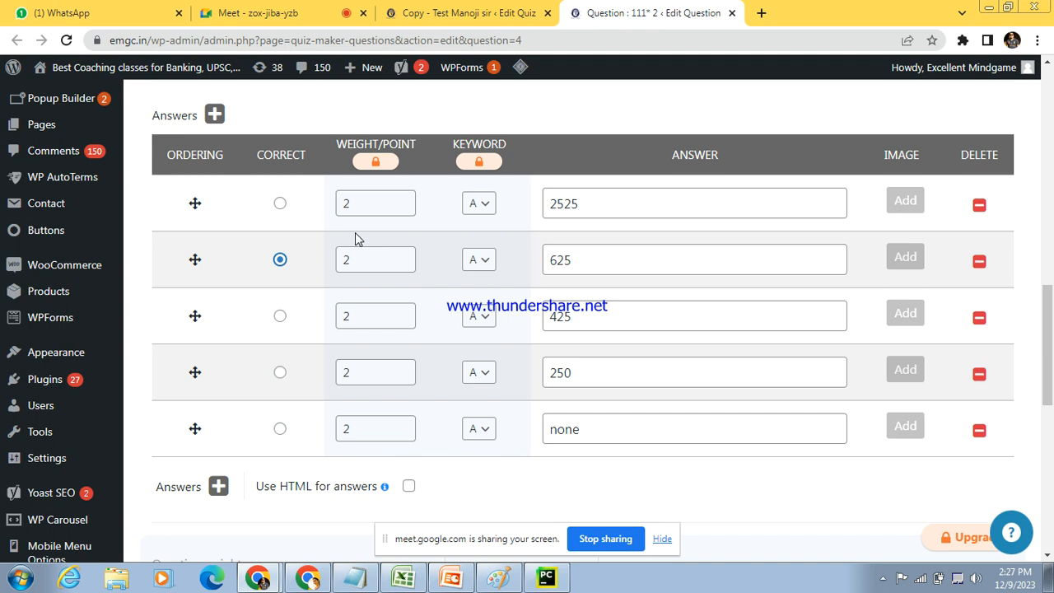
left_click_drag(1050, 327, 1051, 306)
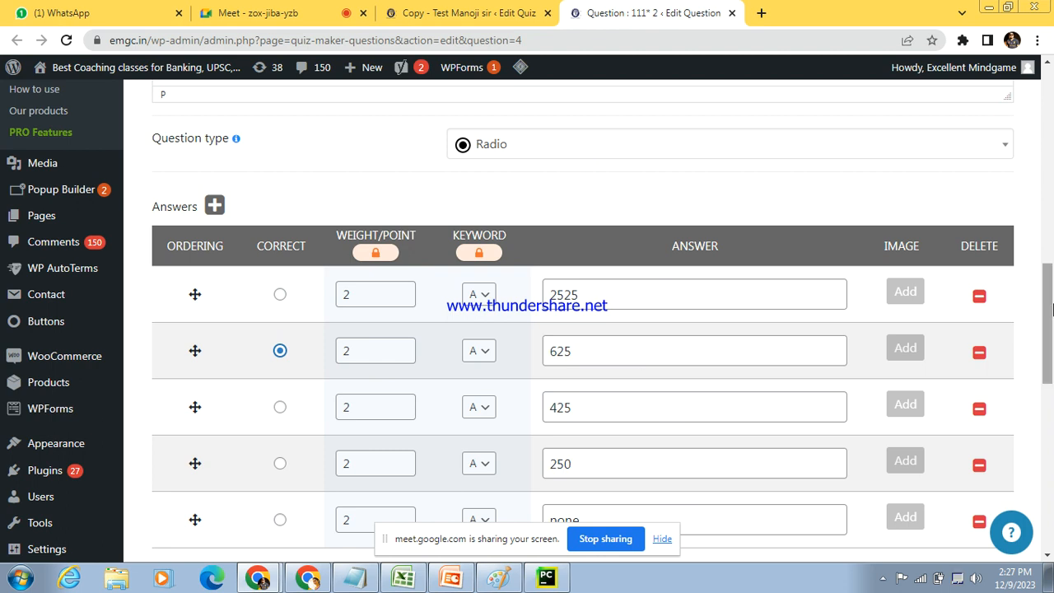
scroll(510, 288, "down", 2)
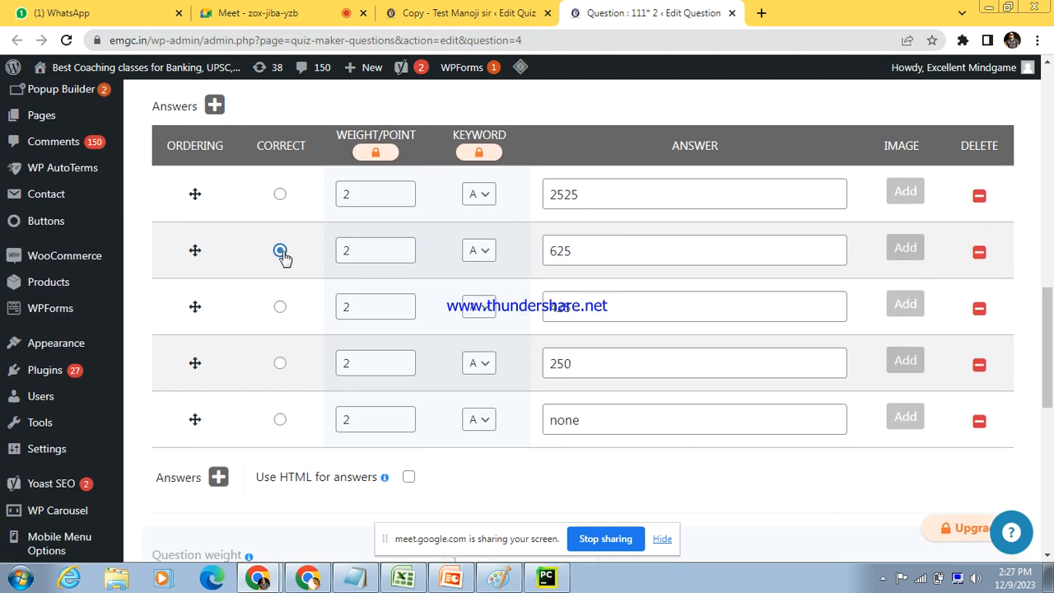
Step: Set the question category to PL
left_click_drag(1053, 350, 1053, 418)
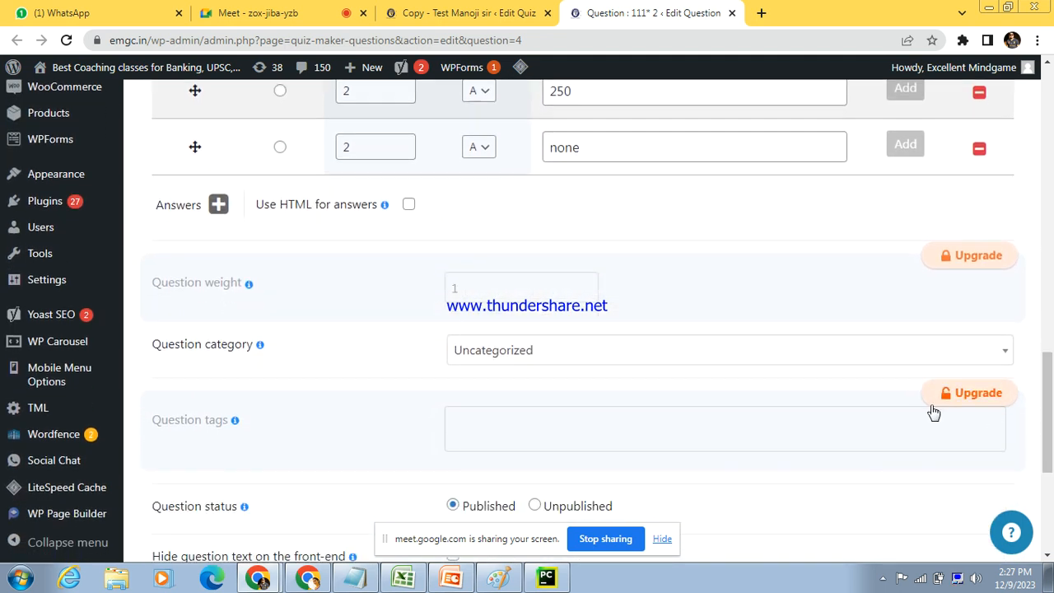
left_click(828, 360)
left_click(576, 423)
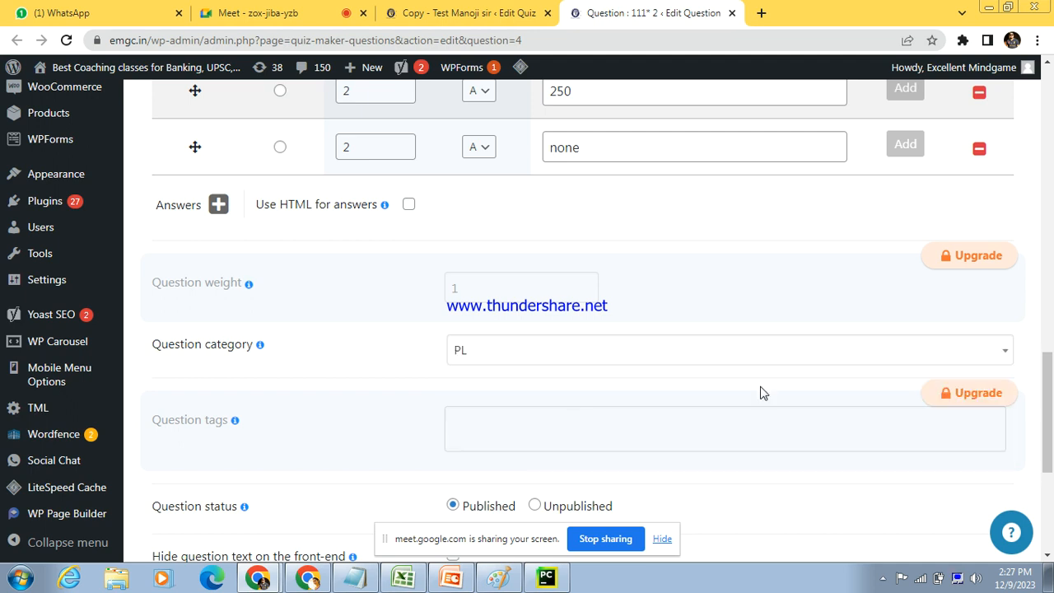
Step: Title the question "Multi plication Test" and save it, starting a new question
left_click_drag(1050, 430, 1050, 520)
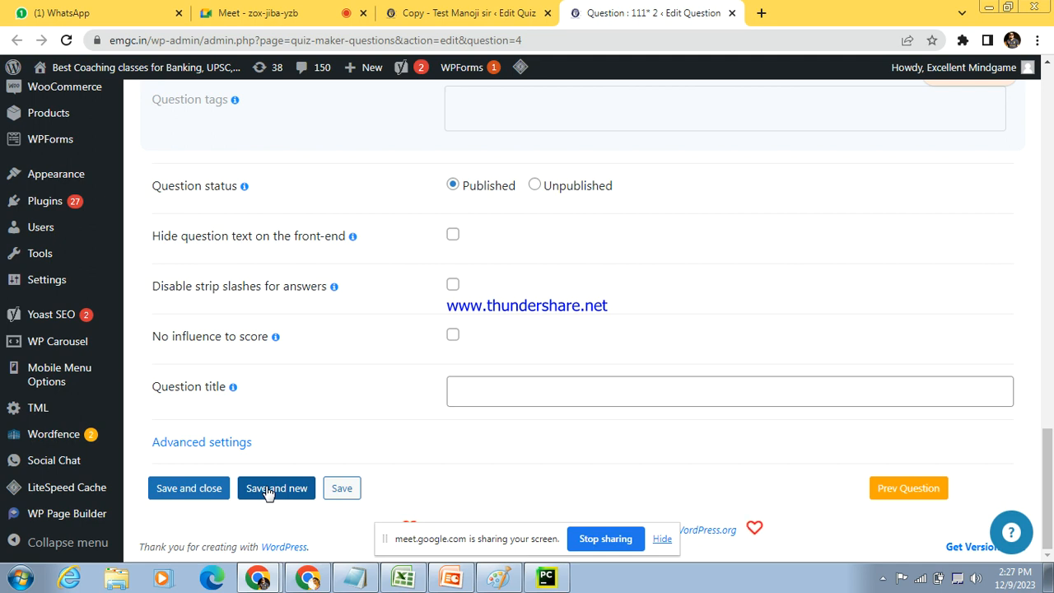
left_click(516, 391)
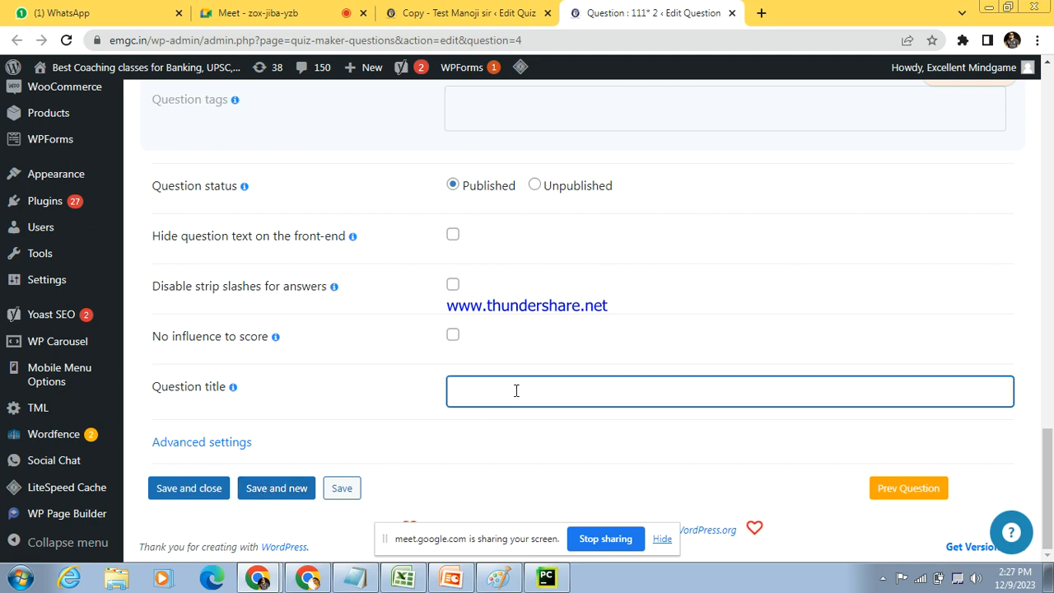
type("Multi plication Test")
right_click(510, 392)
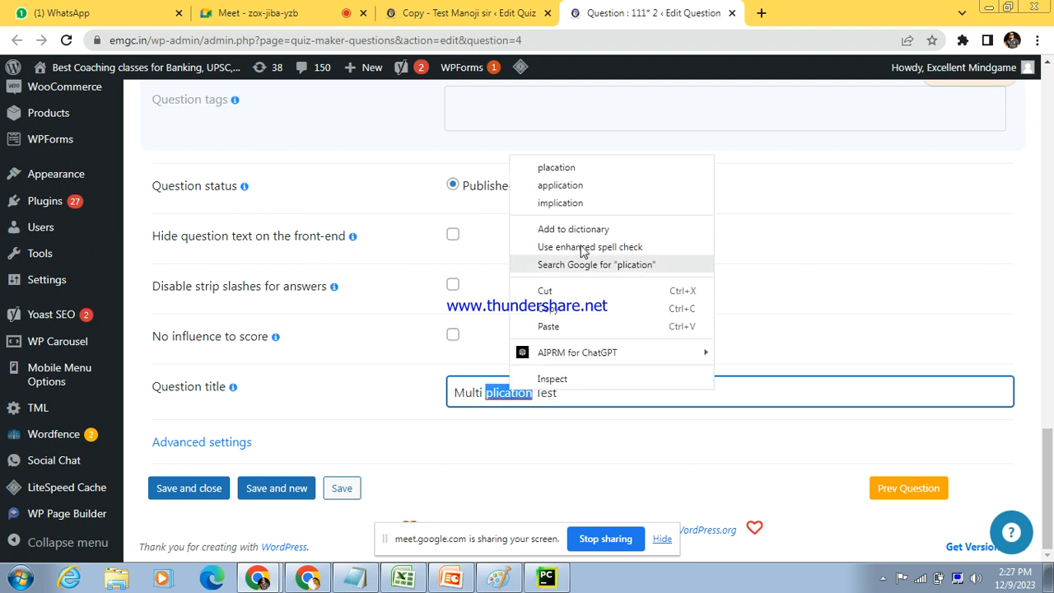
left_click(600, 174)
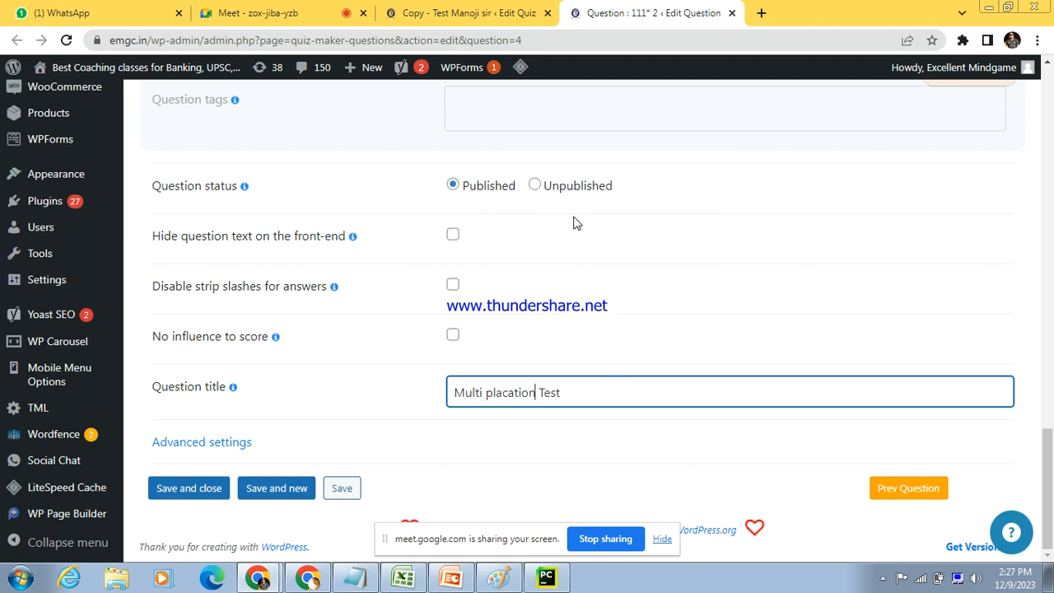
double_click(504, 392)
key("BackSpace")
type("plicatio")
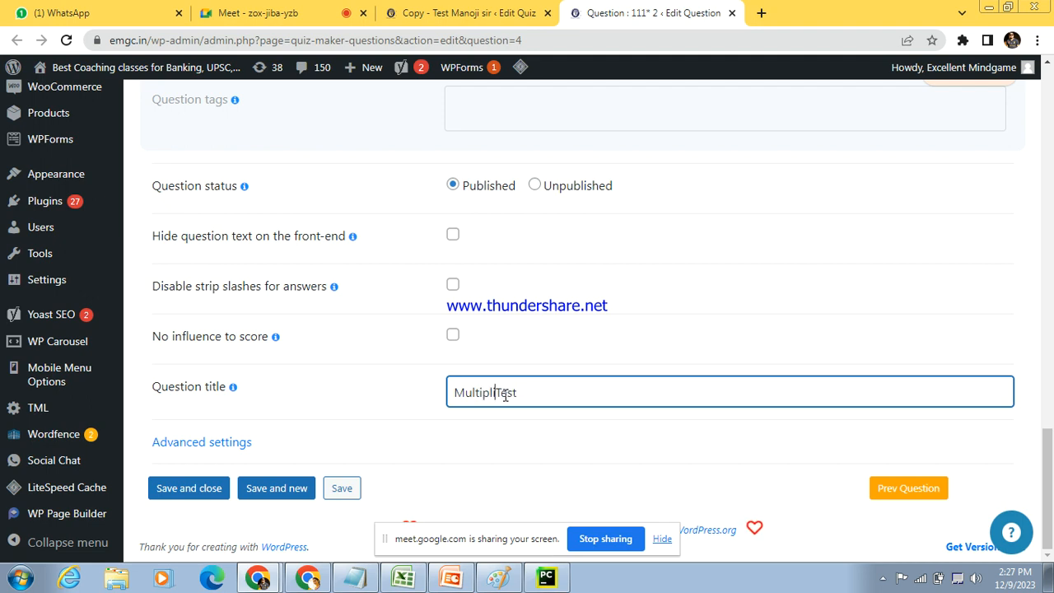
type("n")
left_click(273, 497)
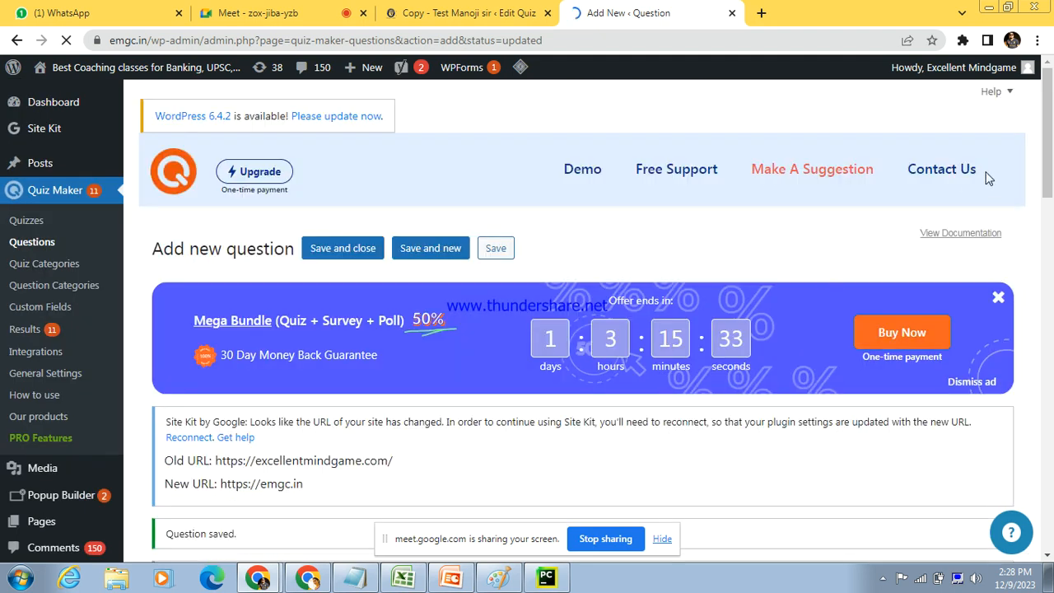
Step: Enter "How to clear MPSC" as the new question's text and set its type to Checkbox( Multiple )
left_click_drag(1048, 149, 1052, 283)
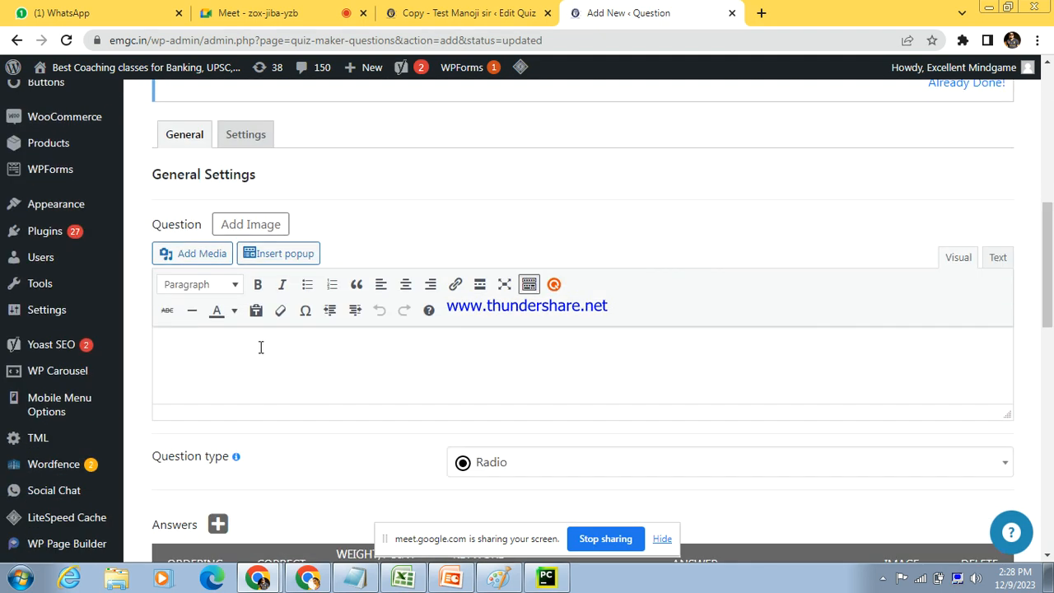
type("How to clear MPSC")
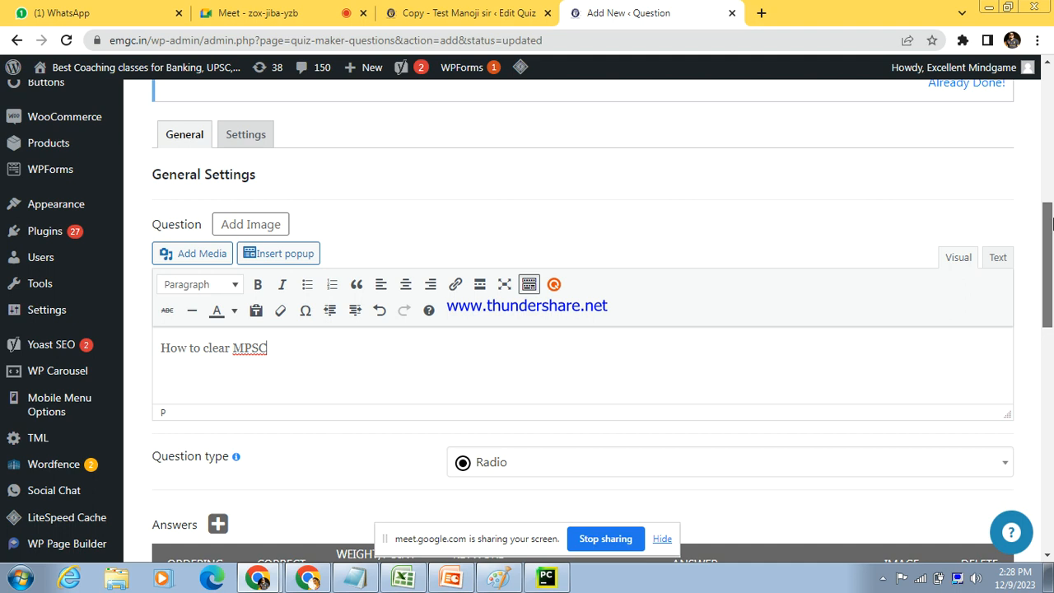
scroll(931, 234, "down", 3)
left_click(788, 211)
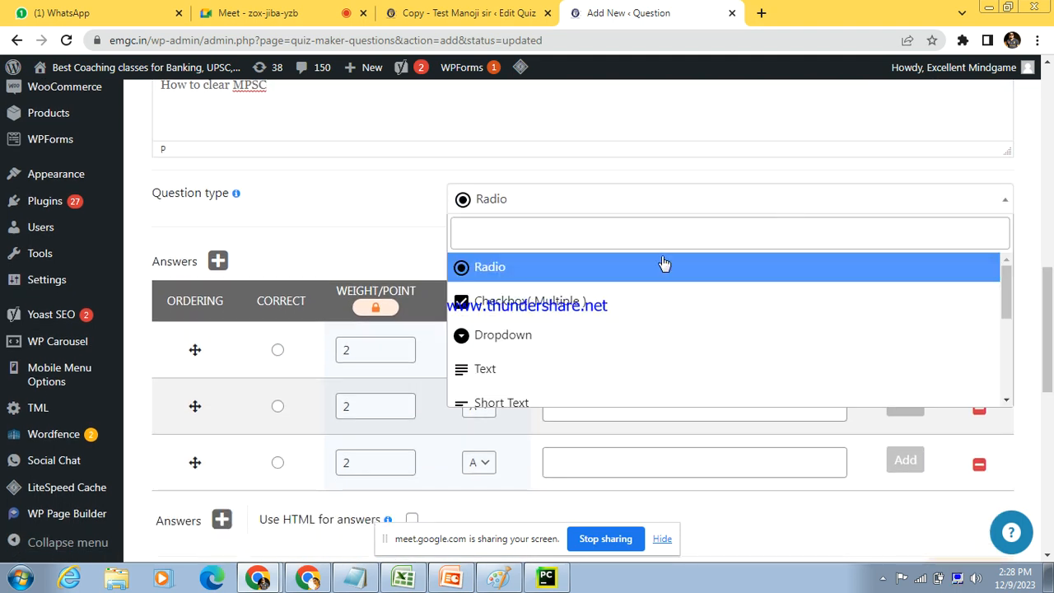
left_click(550, 307)
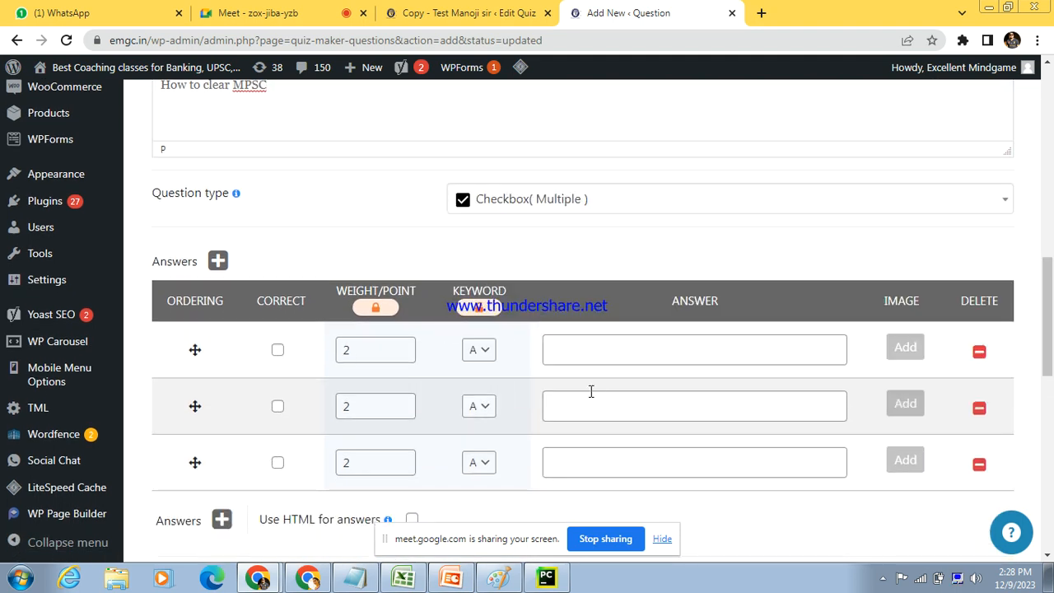
Step: Enter "By study Hard", "By Practice" and "By watching movie" as the question's three answers
left_click(591, 351)
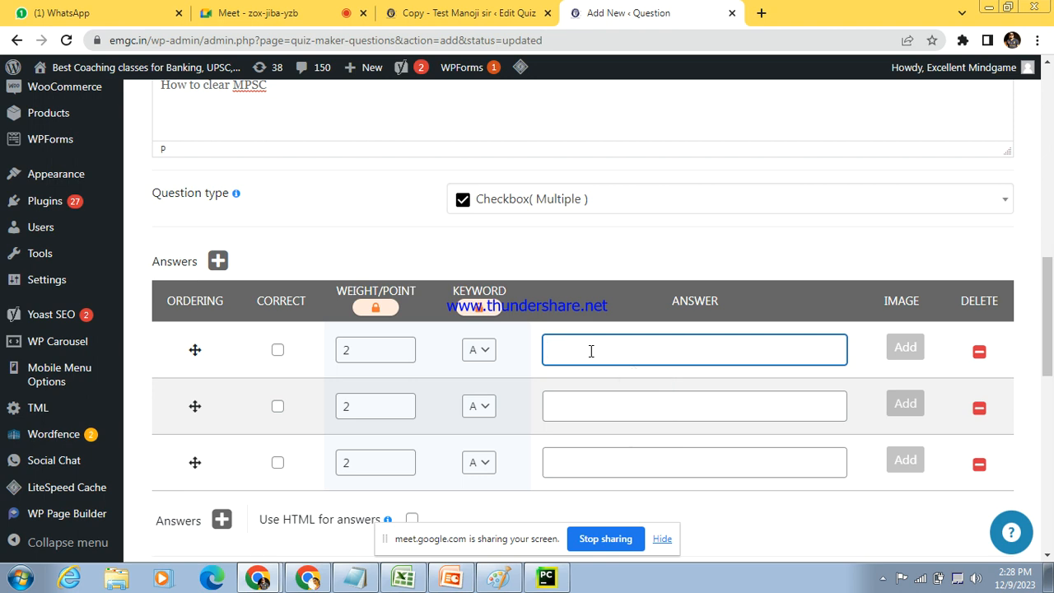
type("By study Hard")
left_click(585, 402)
type("By ")
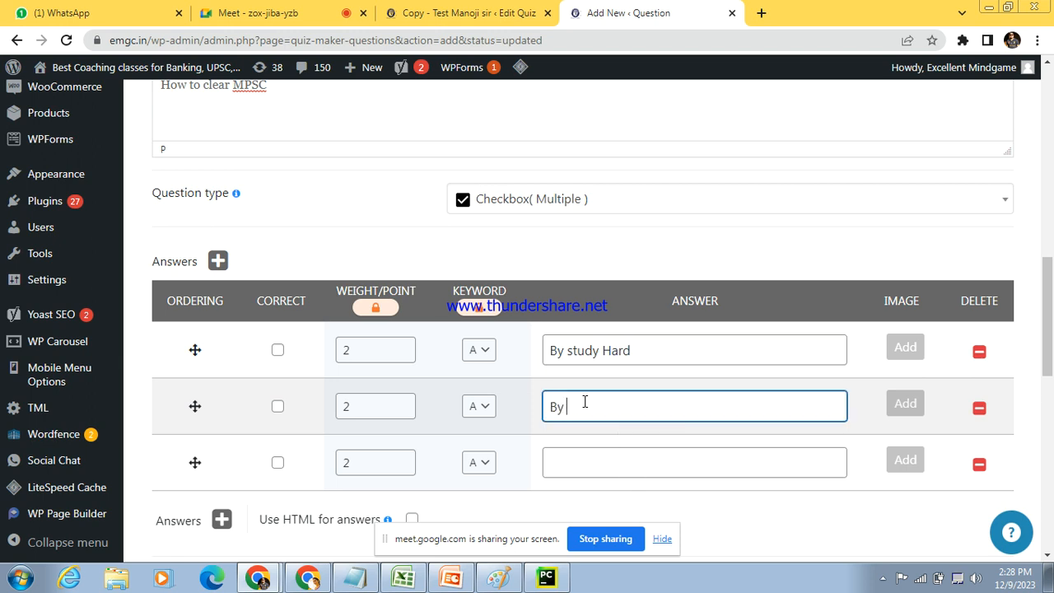
type("Practice")
left_click(571, 461)
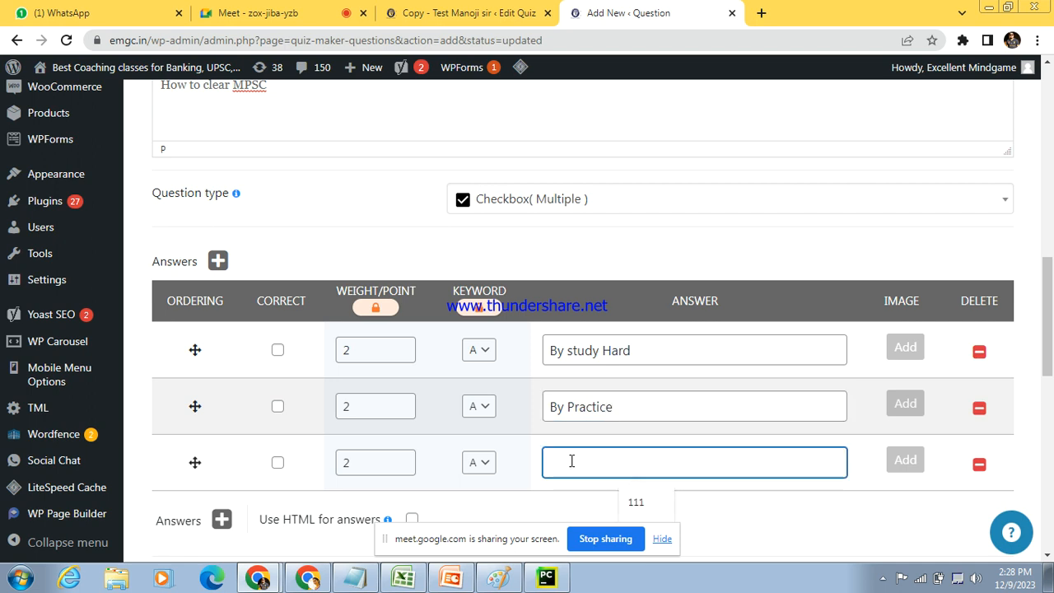
type("By watching movie")
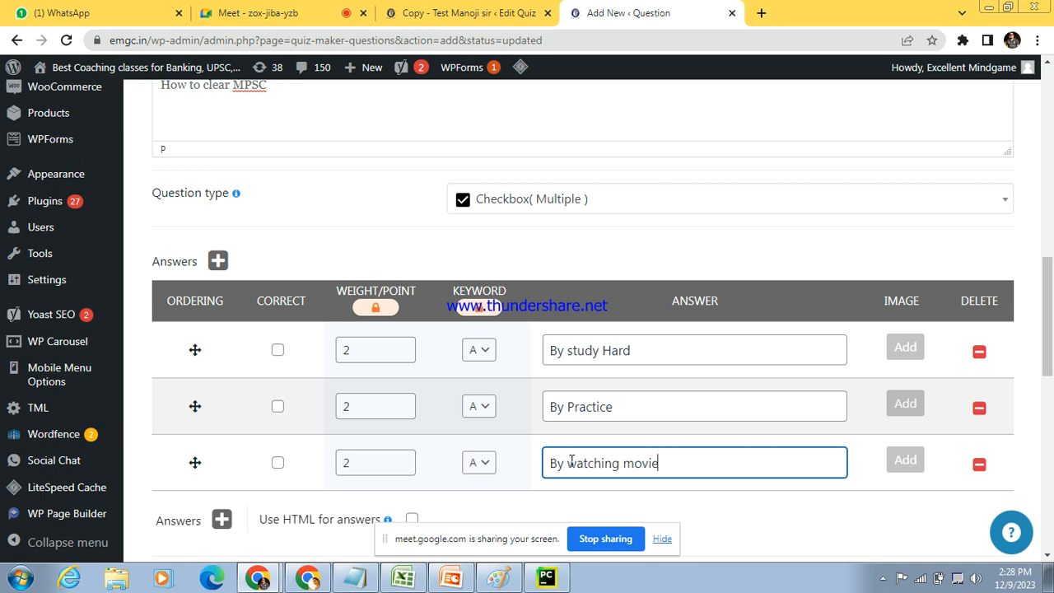
Step: Mark "By study Hard" and "By Practice" as the correct answers
left_click(278, 351)
left_click(278, 406)
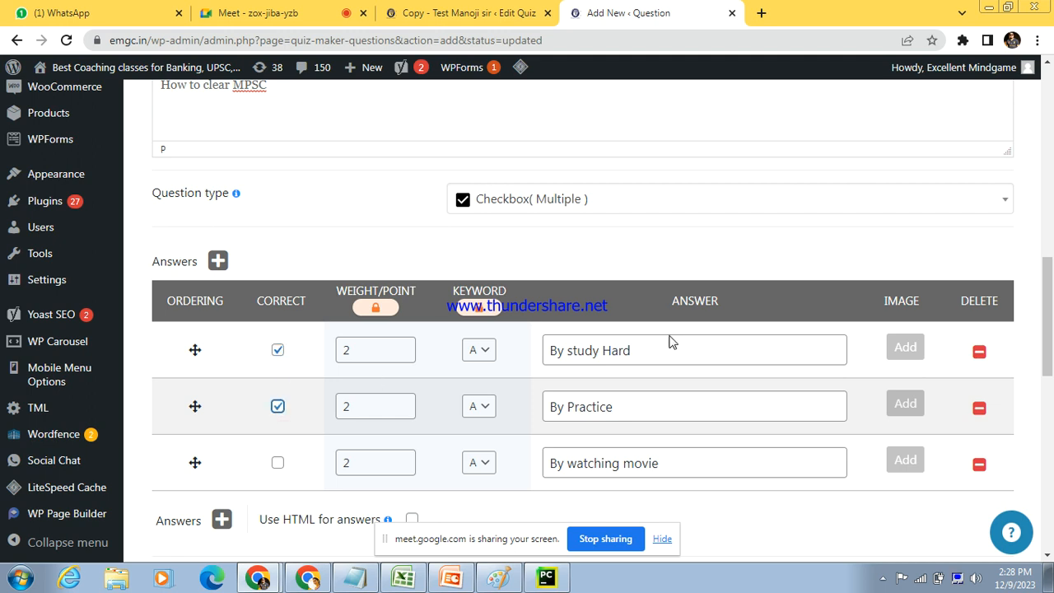
scroll(1051, 378, "down", 2)
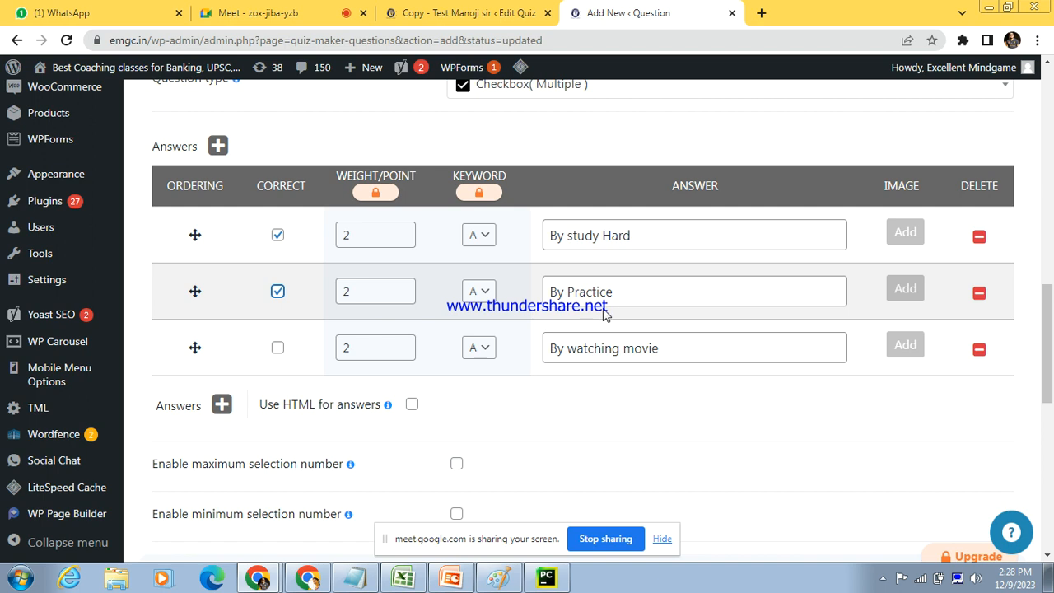
left_click_drag(675, 346, 568, 354)
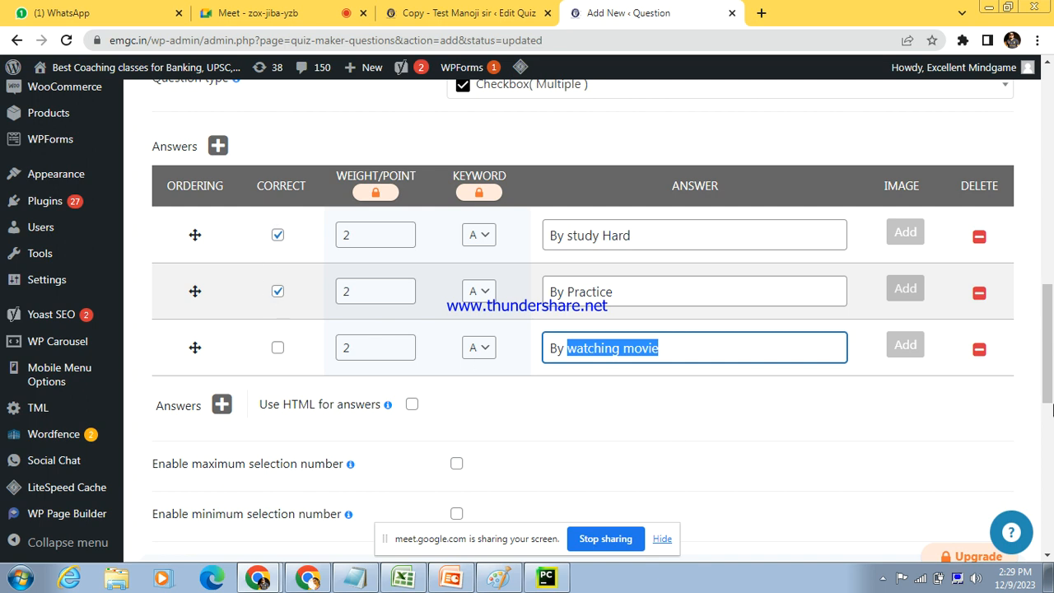
Step: Set the category of the "How to clear MPSC" question to PL
left_click_drag(1051, 335, 1051, 449)
left_click(823, 179)
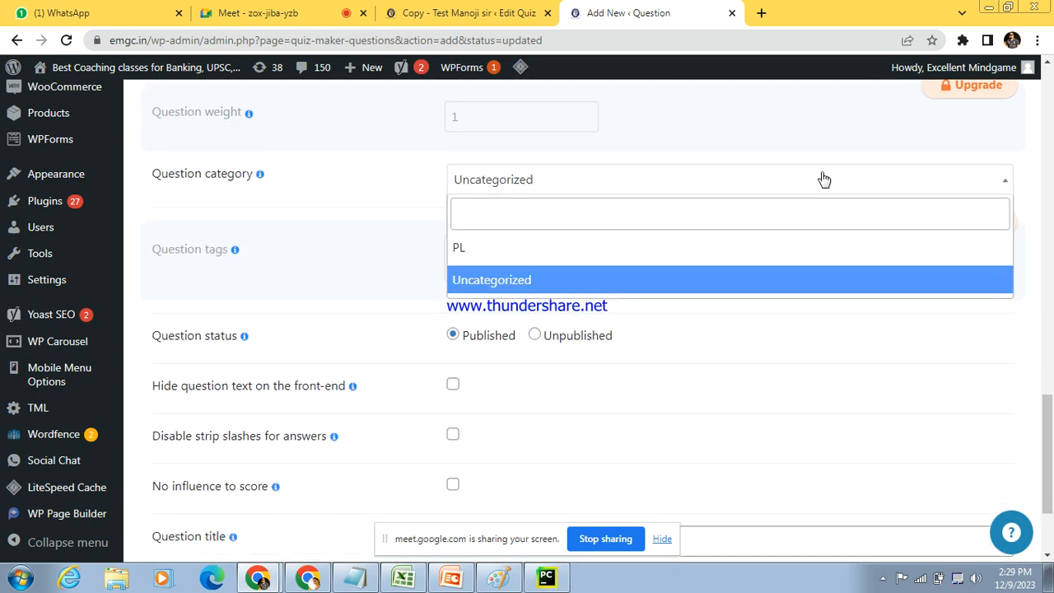
left_click(729, 257)
Step: Title the question "Logical", then save and close it
left_click_drag(1049, 453, 1049, 490)
left_click(506, 390)
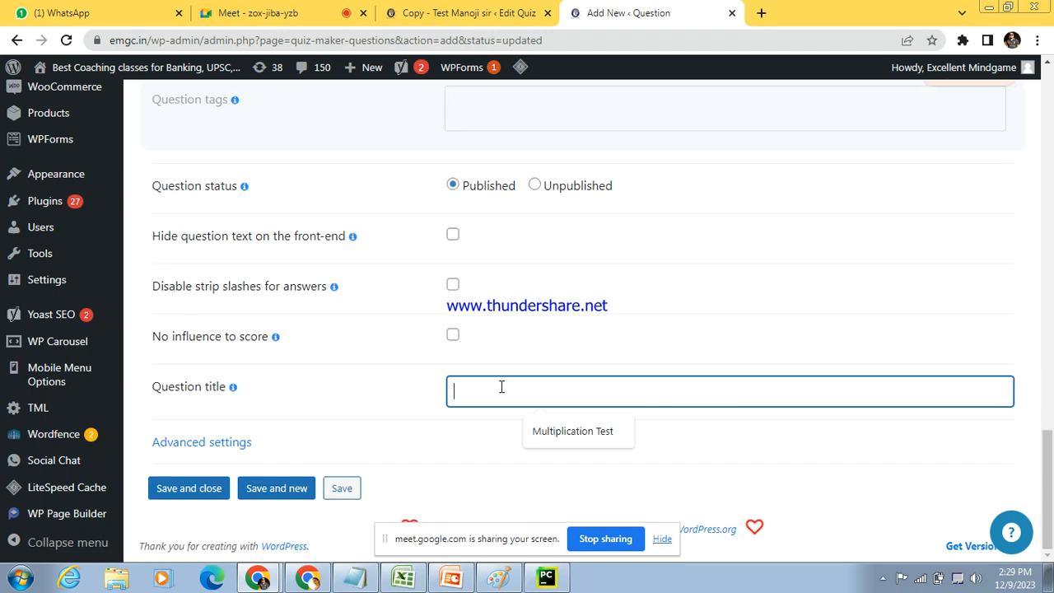
type("Lofg")
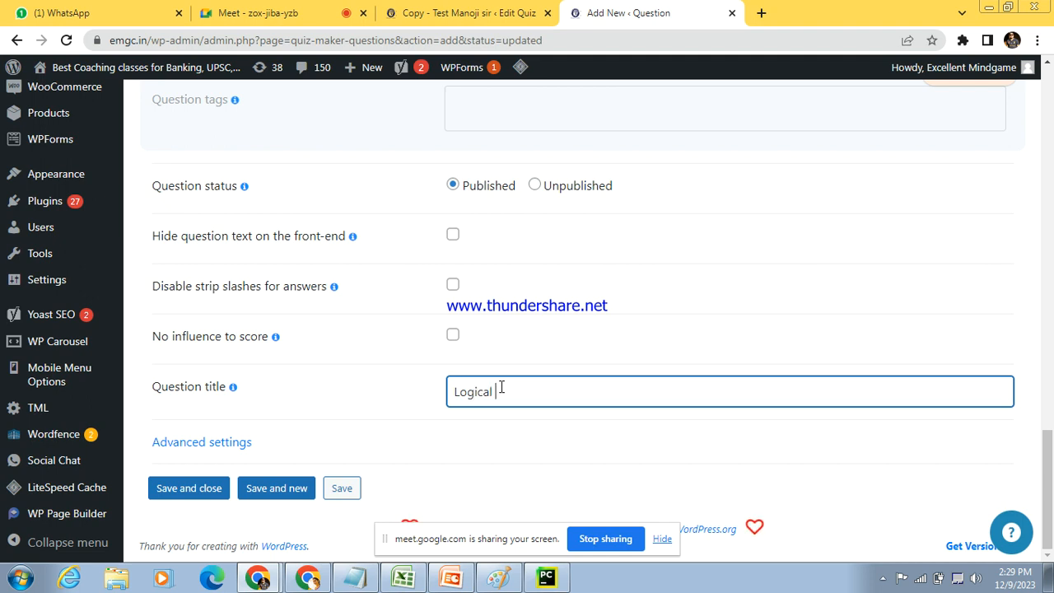
left_click(191, 497)
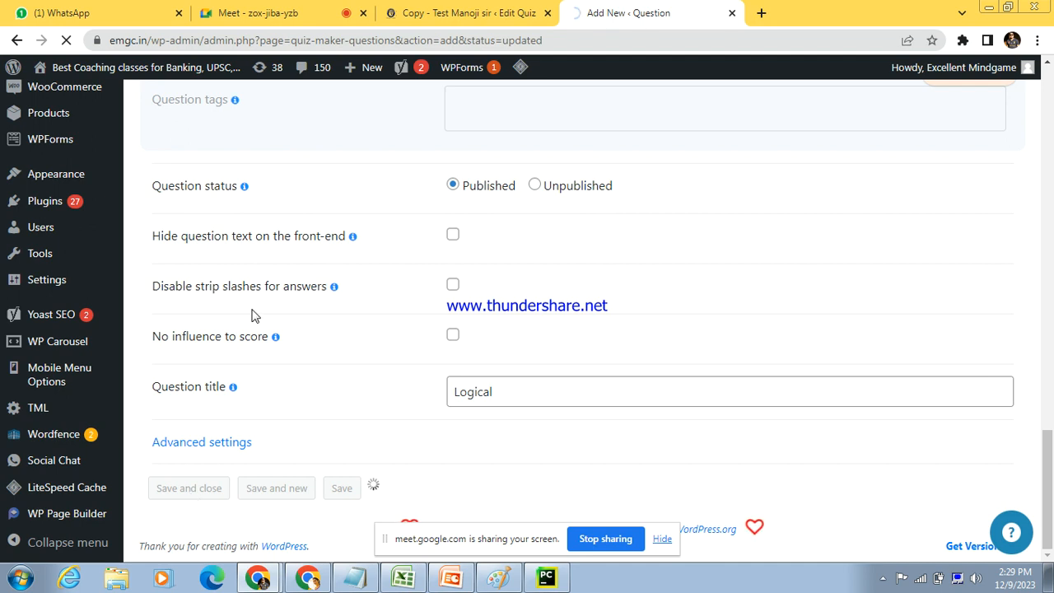
Step: Switch back to the quiz editing page, check its list of insertable questions and reload the page to refresh it
left_click(459, 12)
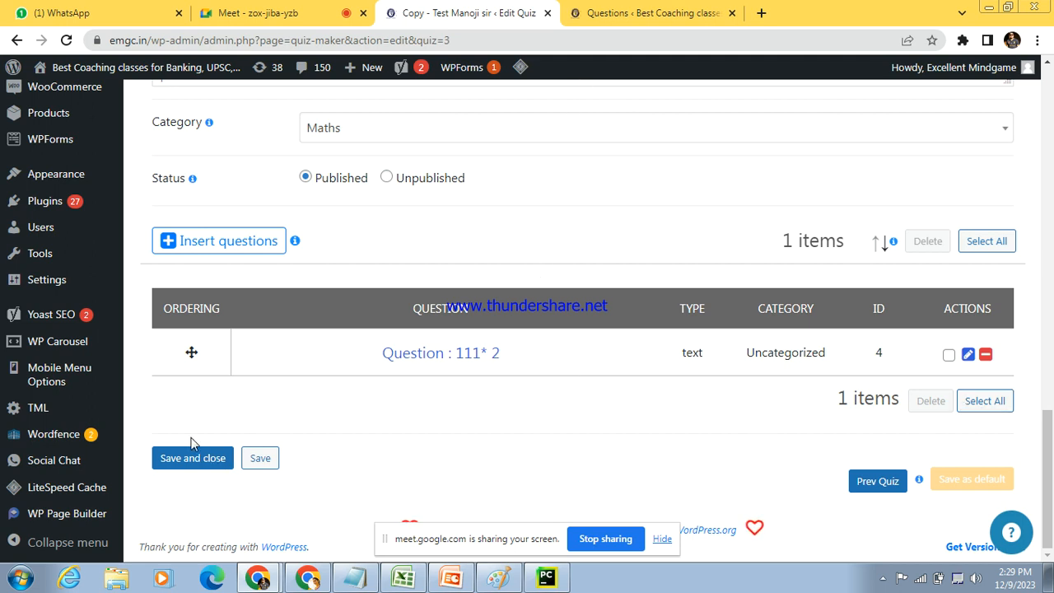
left_click(221, 247)
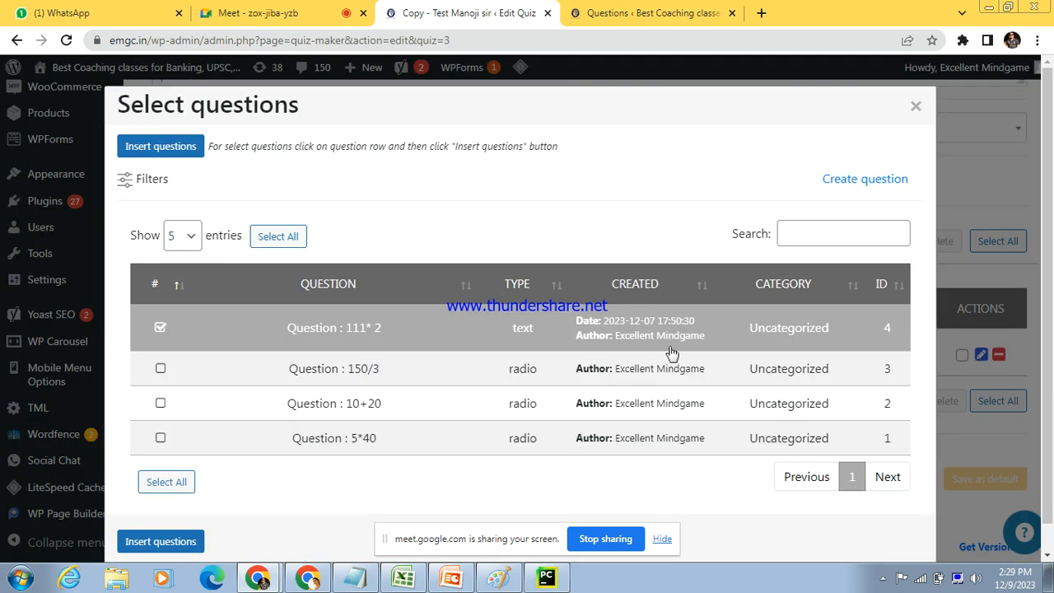
left_click(917, 107)
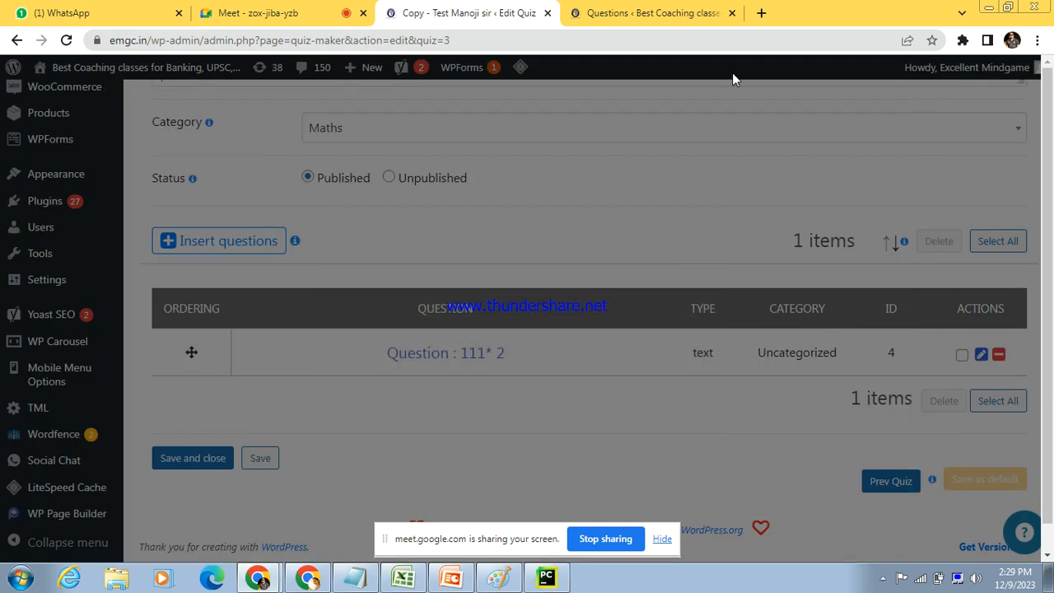
left_click(688, 47)
key("Return")
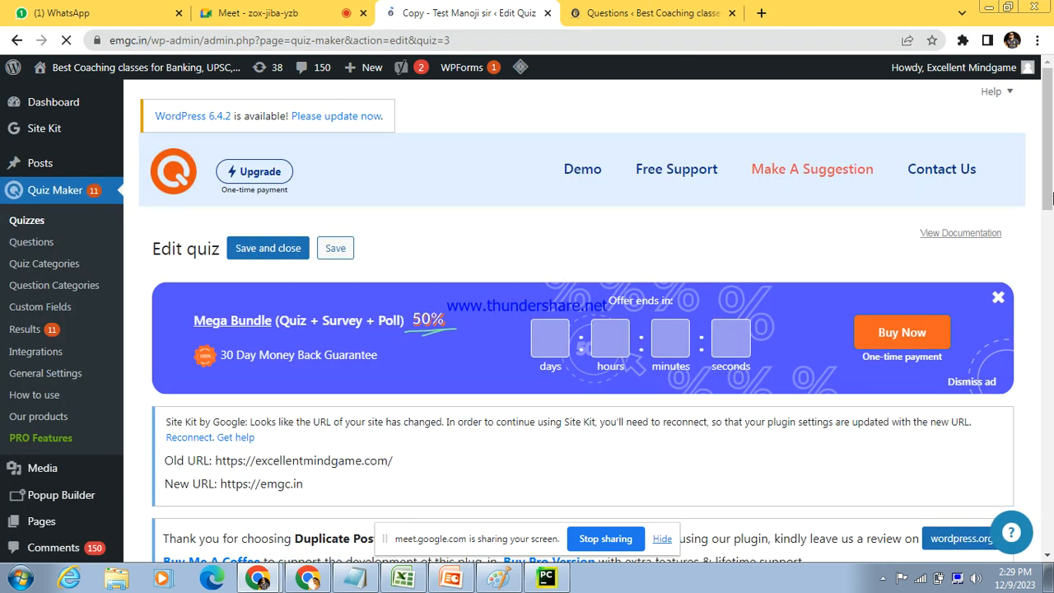
Step: Open the quiz's question selection and select "How to clear MPSC" for insertion
left_click_drag(1048, 183, 1052, 511)
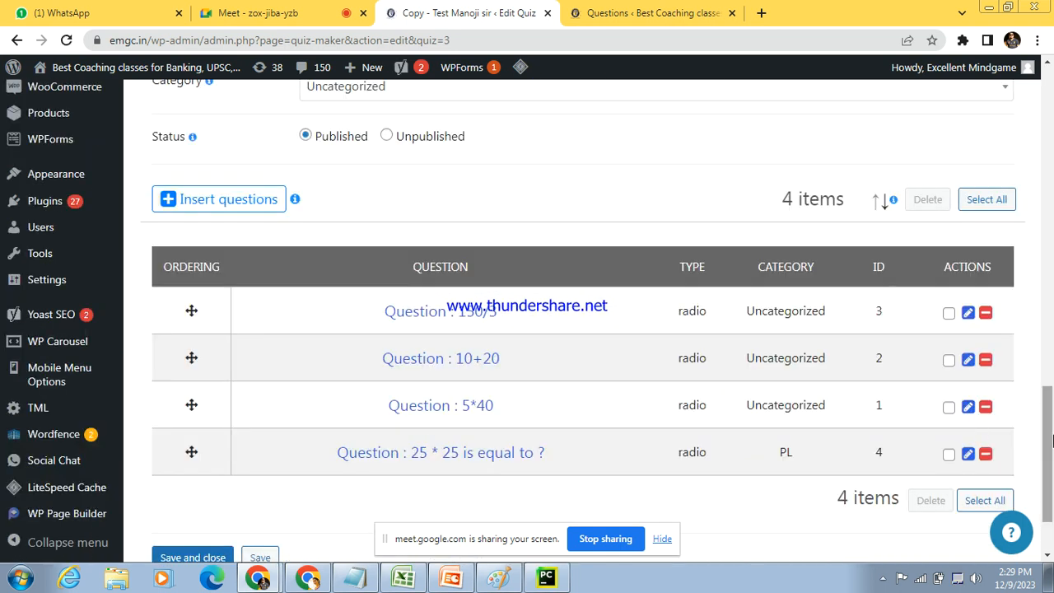
scroll(1052, 442, "down", 2)
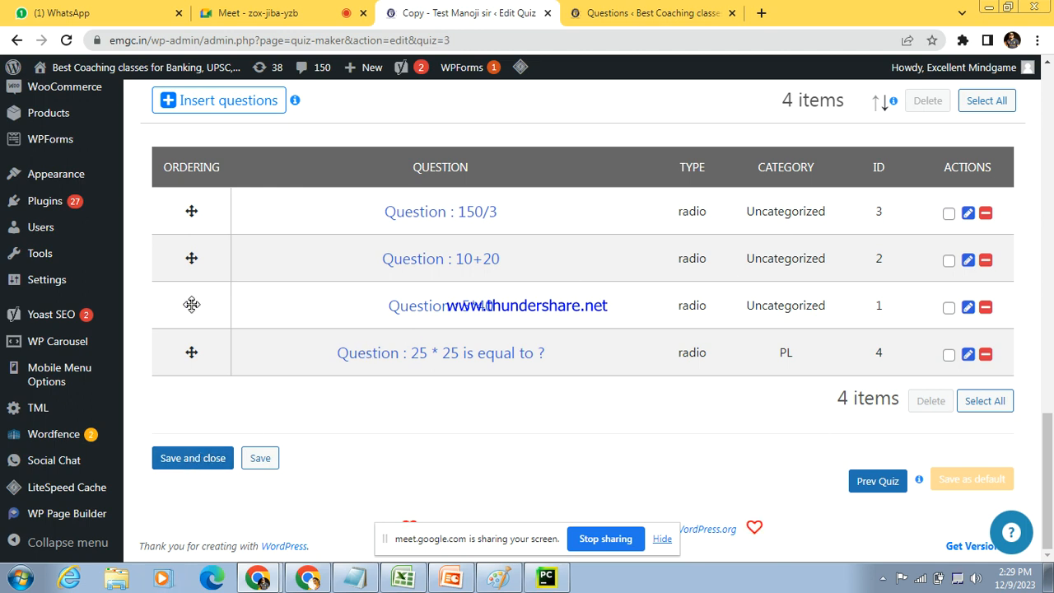
left_click(228, 106)
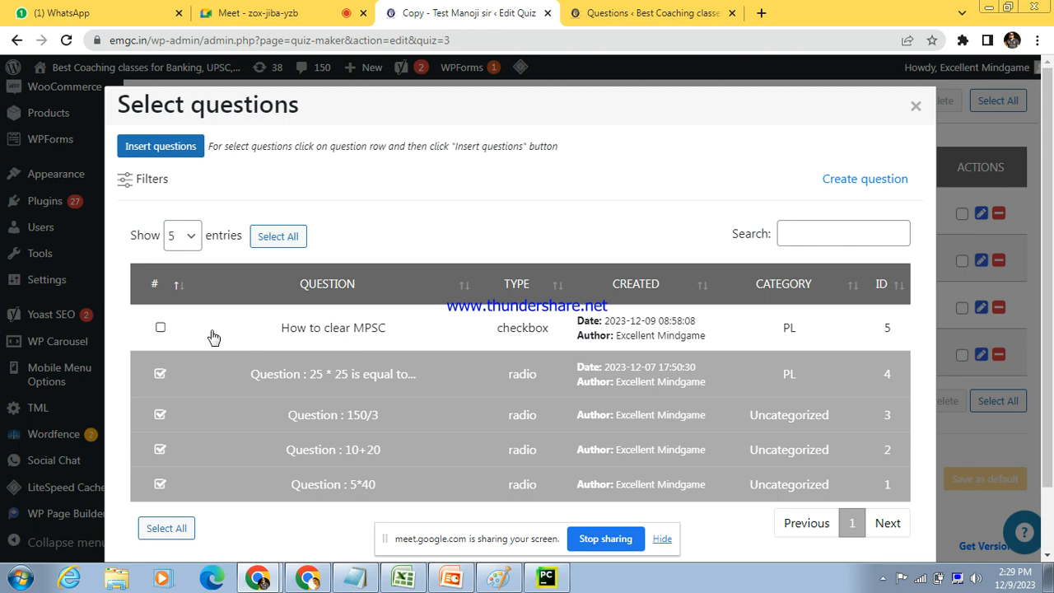
left_click(159, 339)
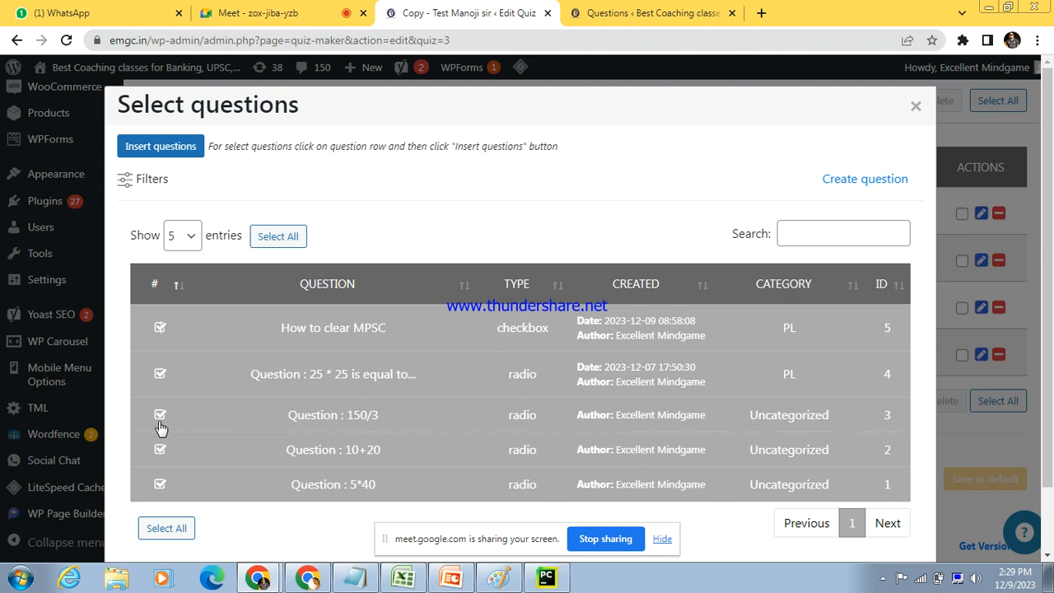
Step: Deselect and reselect the questions 150/3, 10+20 and 5*40 in the question selection
left_click(161, 448)
left_click(162, 485)
left_click(160, 416)
left_click(160, 449)
left_click(159, 485)
Step: Look at the available question filters and search the question list for "mpsc", clearing the search when done
left_click(857, 230)
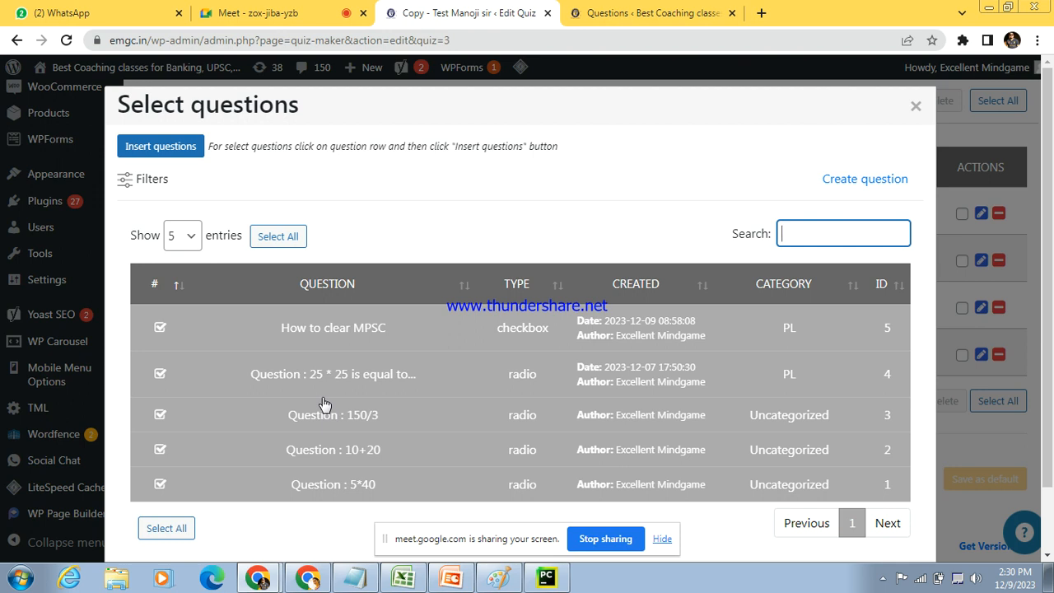
left_click(149, 179)
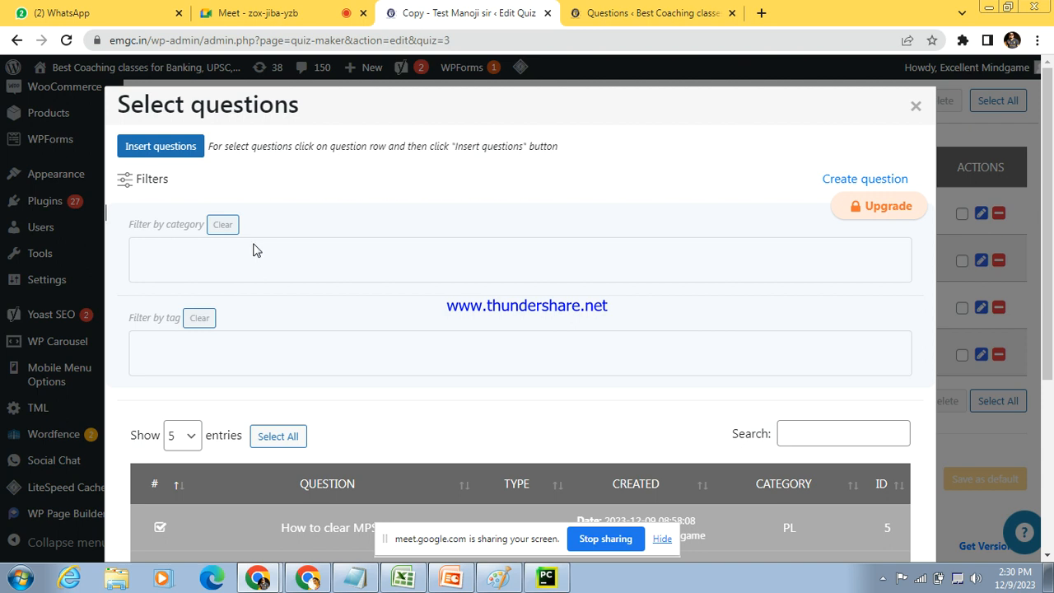
left_click(130, 182)
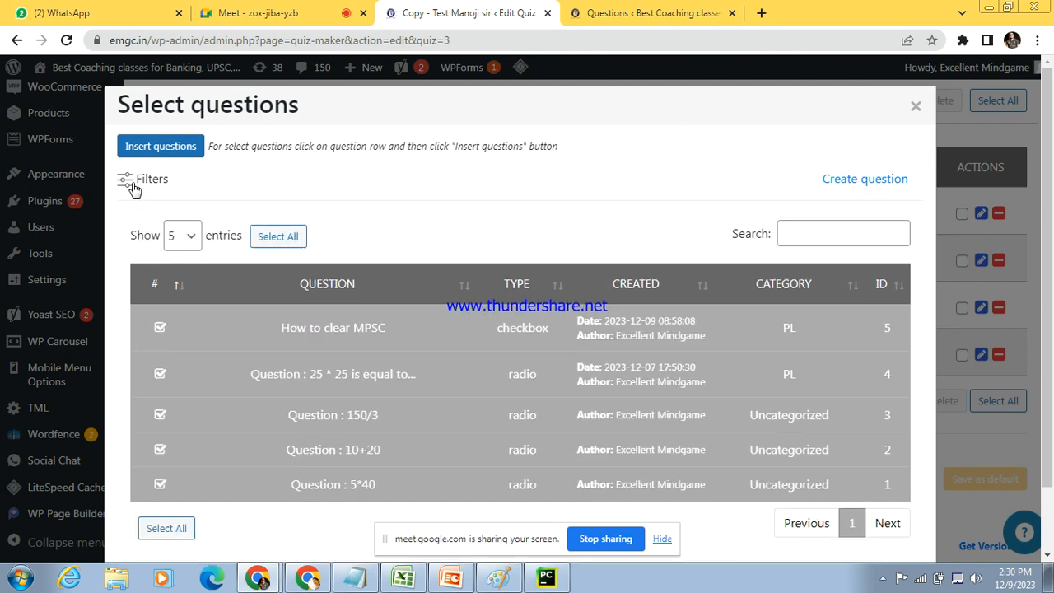
left_click(816, 236)
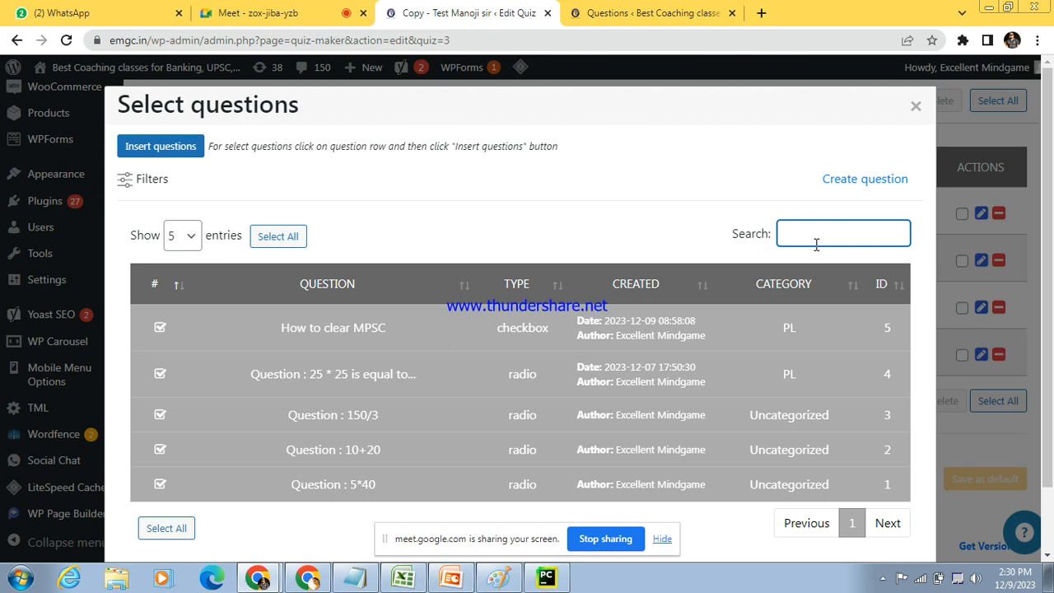
type("mpsc")
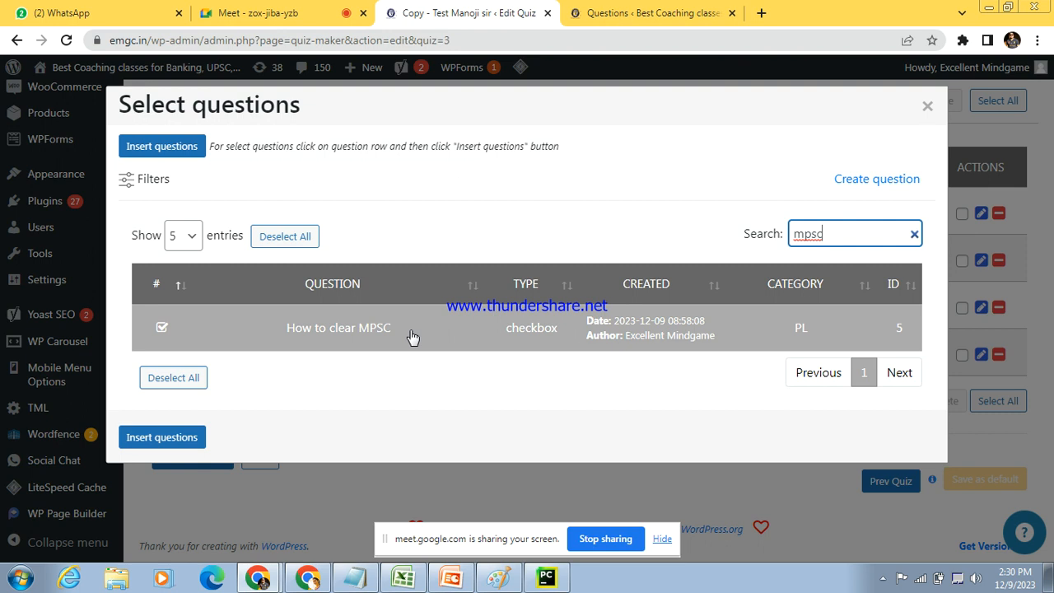
key("BackSpace")
key("BackSpace")
key("BackSpace")
key("BackSpace")
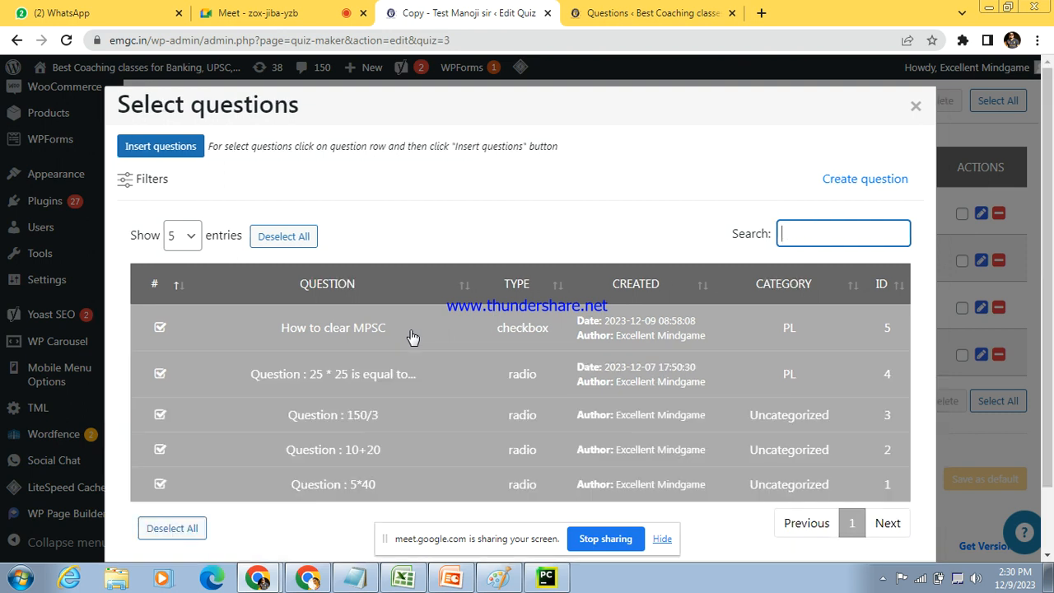
Step: Insert the selected questions into the quiz and save and close the quiz
scroll(288, 428, "down", 1)
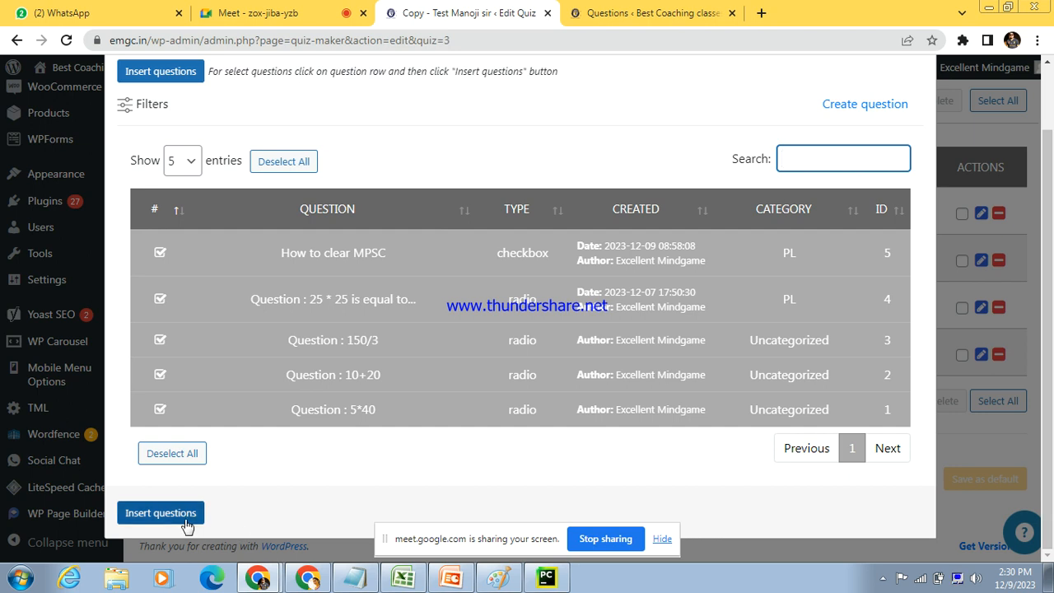
left_click(160, 512)
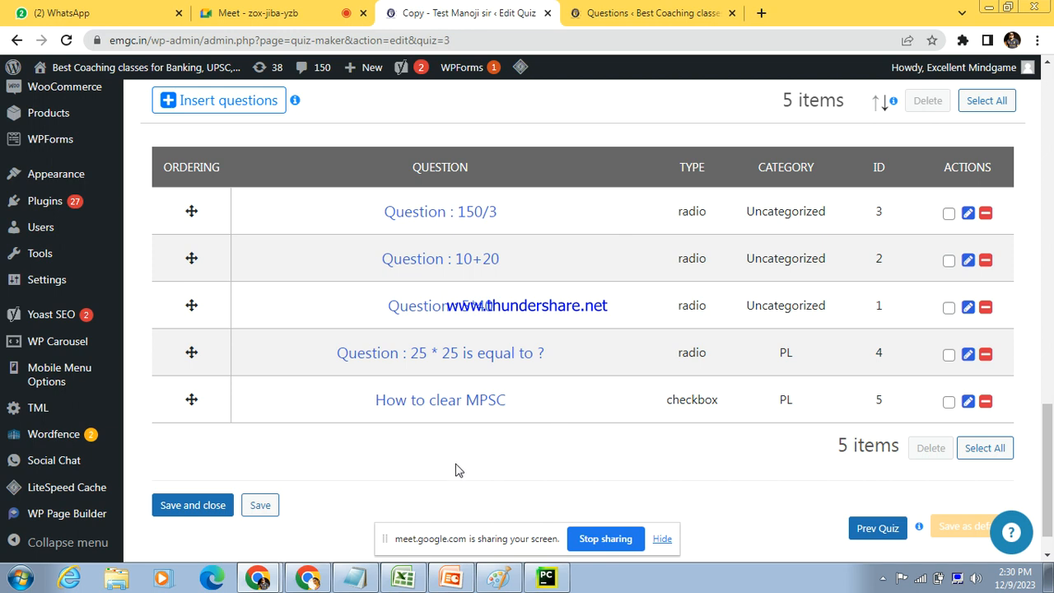
left_click(194, 505)
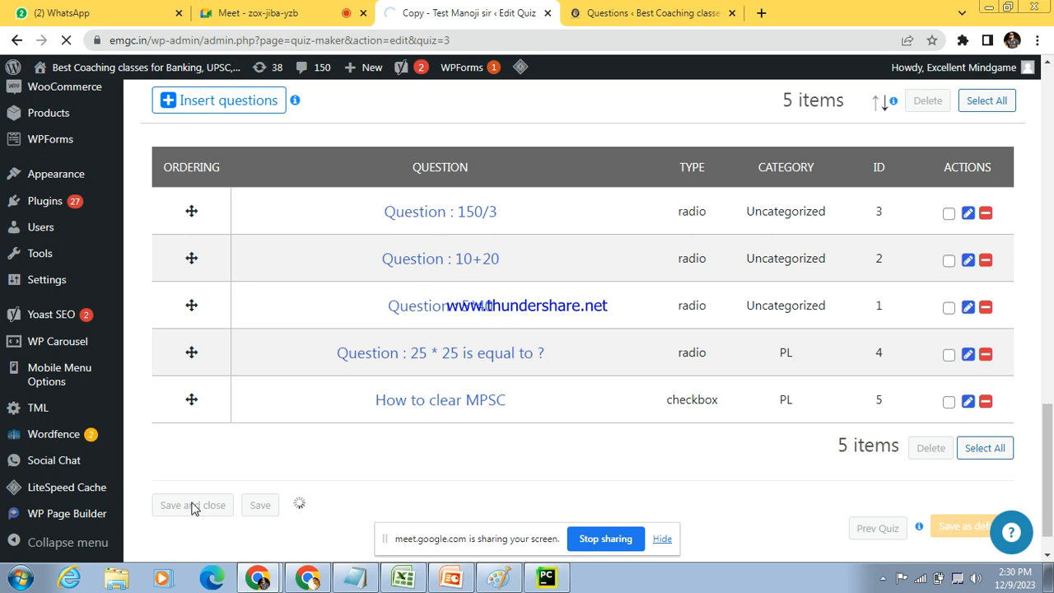
Step: Reopen the duplicated quiz with ID 3 from the quiz list for editing
left_click_drag(1049, 435, 1053, 320)
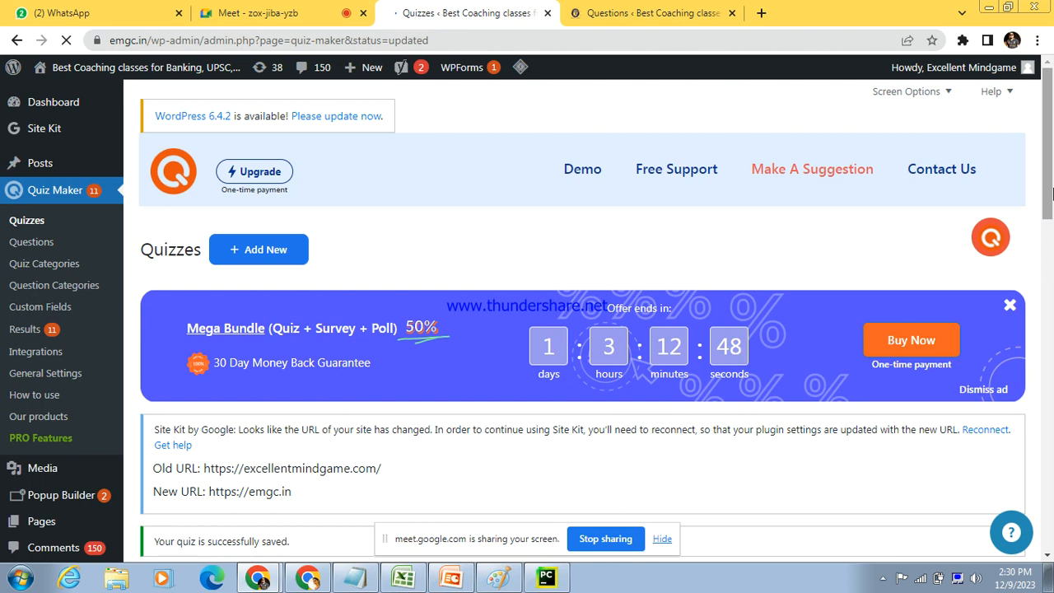
left_click_drag(1052, 146, 1052, 323)
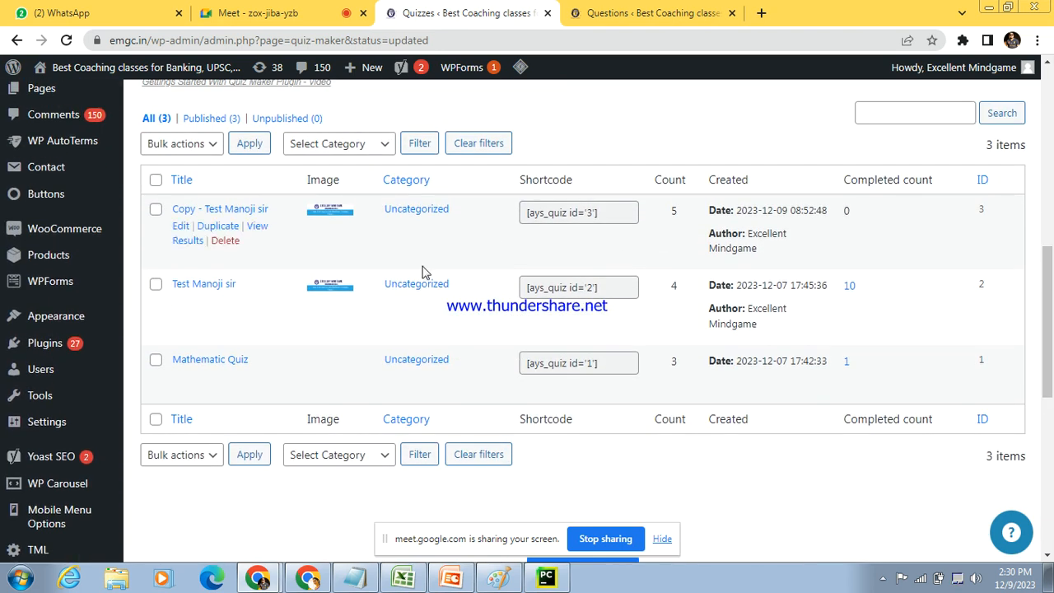
left_click(234, 211)
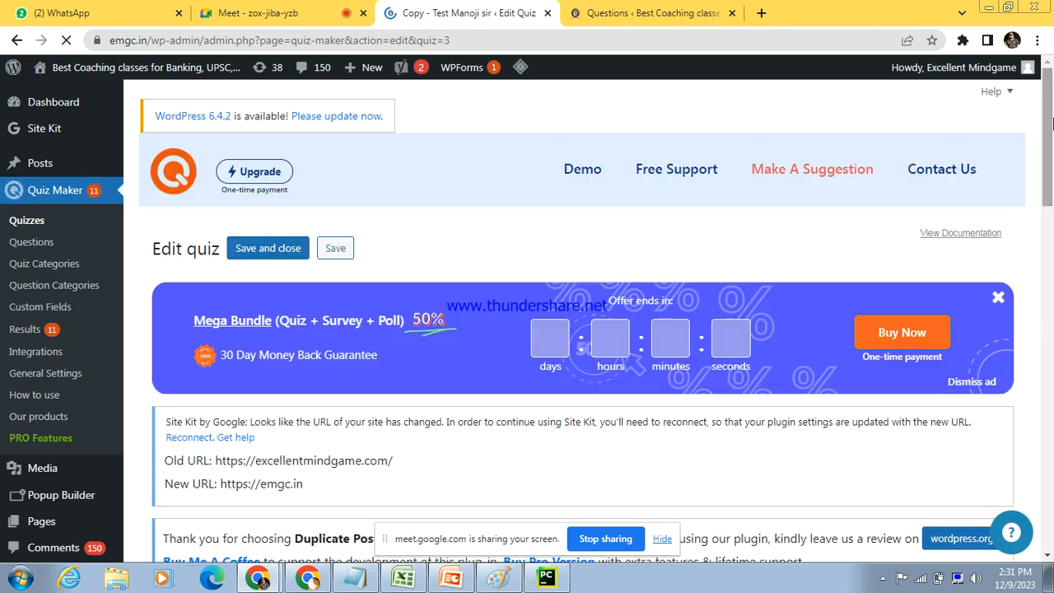
Step: Rename the quiz "Maths Dec Test" and save it
left_click_drag(1052, 122, 1053, 267)
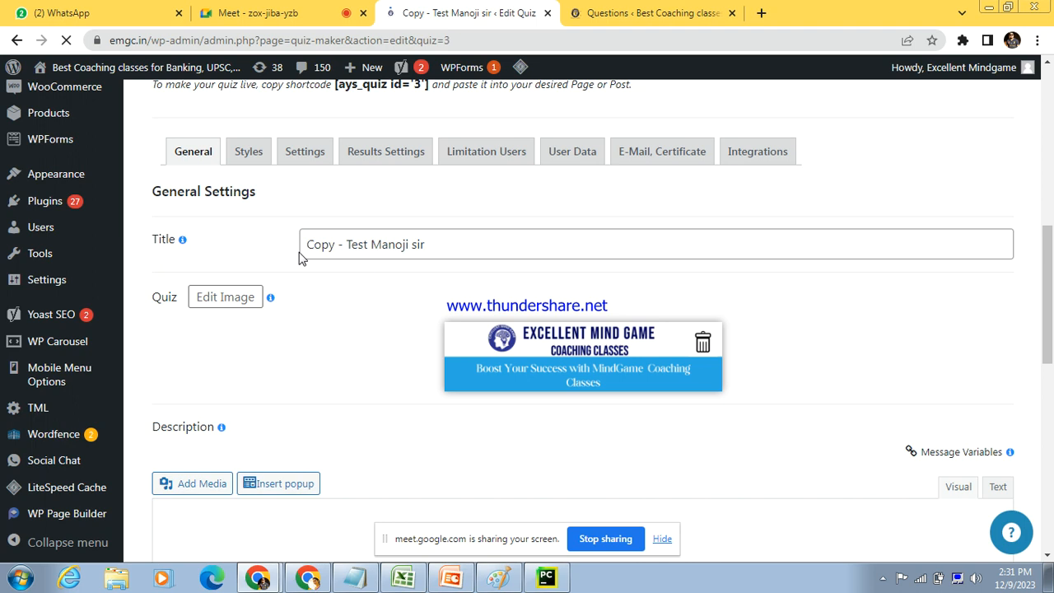
left_click_drag(308, 244, 461, 240)
type("Maths Dec Test")
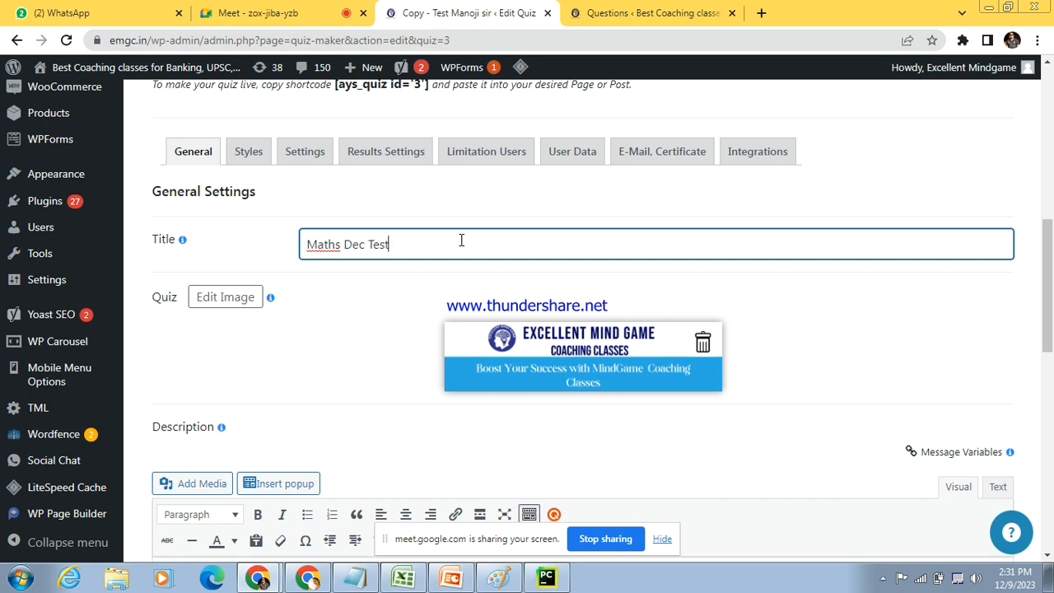
left_click_drag(1048, 309, 1052, 502)
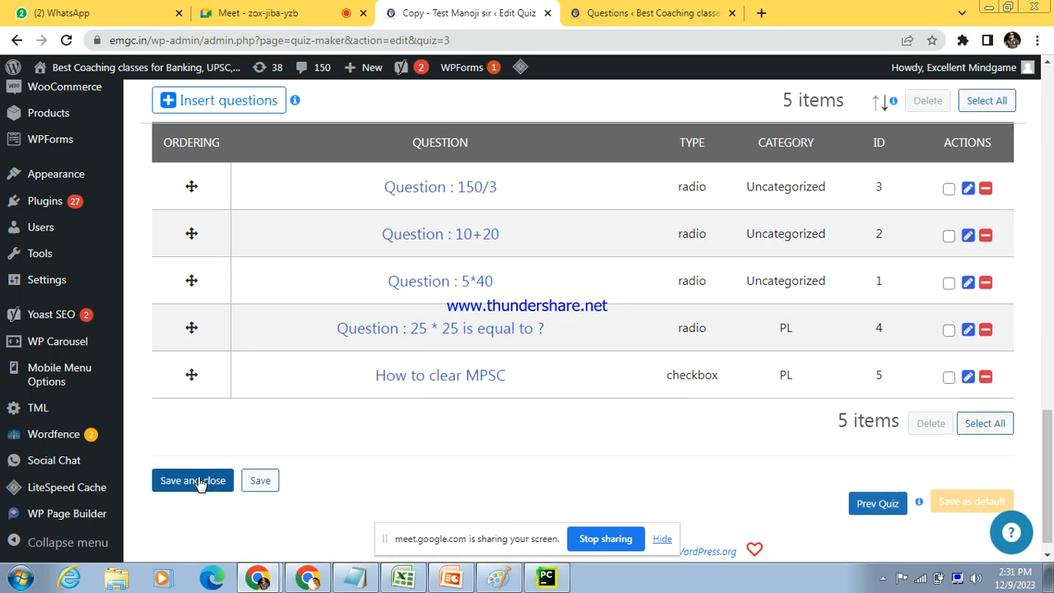
left_click(265, 486)
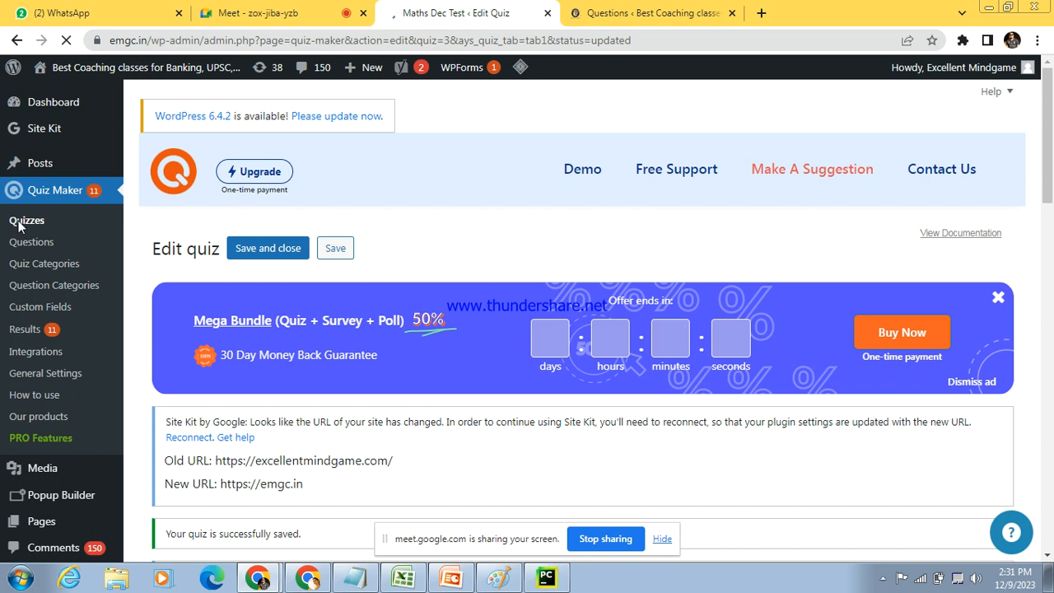
Step: Return to the quiz list and copy the shortcode of the Maths Dec Test quiz
left_click(20, 224)
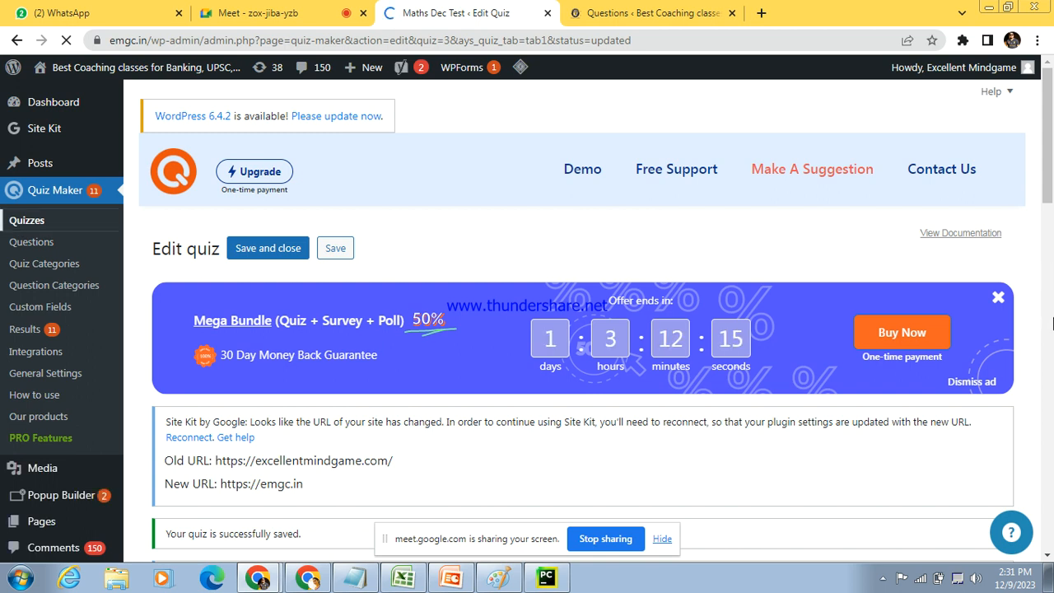
left_click(1053, 319)
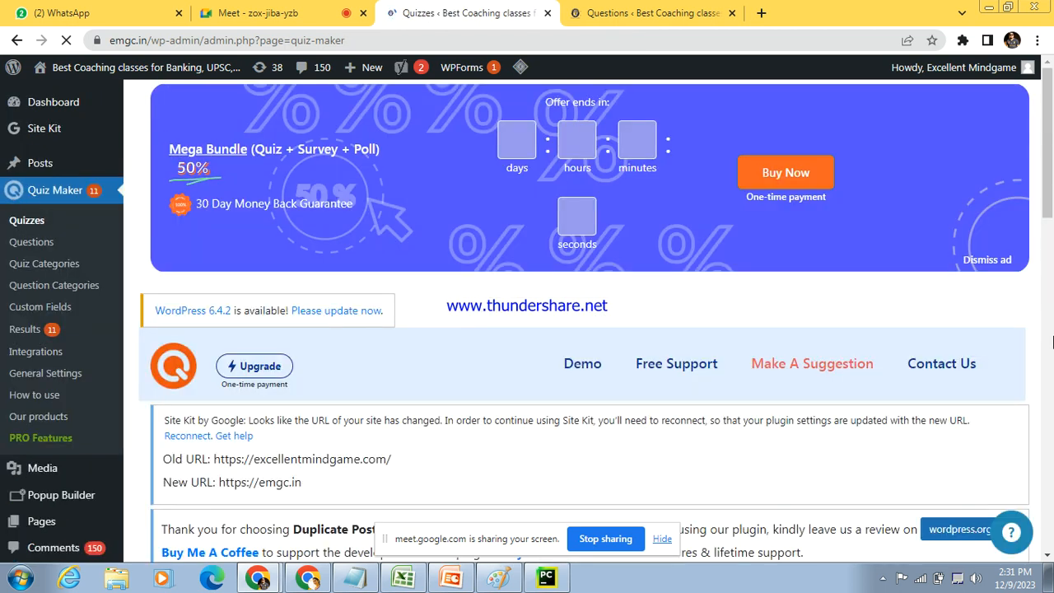
left_click(1052, 340)
left_click_drag(1052, 278, 1052, 287)
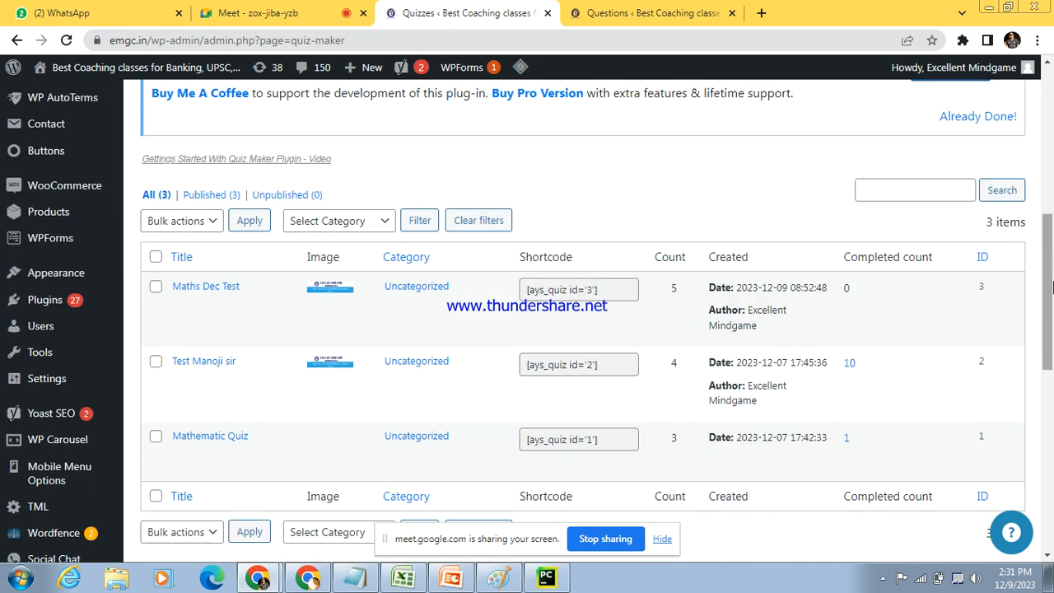
left_click_drag(525, 289, 596, 286)
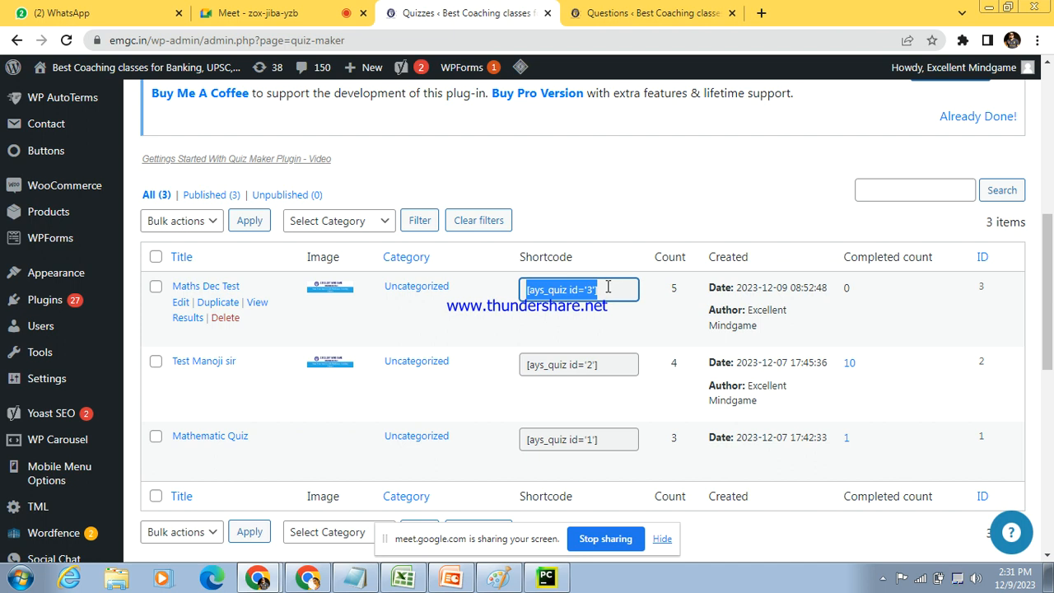
Step: Create a new post titled "Maths December Test" and paste the shortcode [ays_quiz id='3'] as its content
left_click(654, 12)
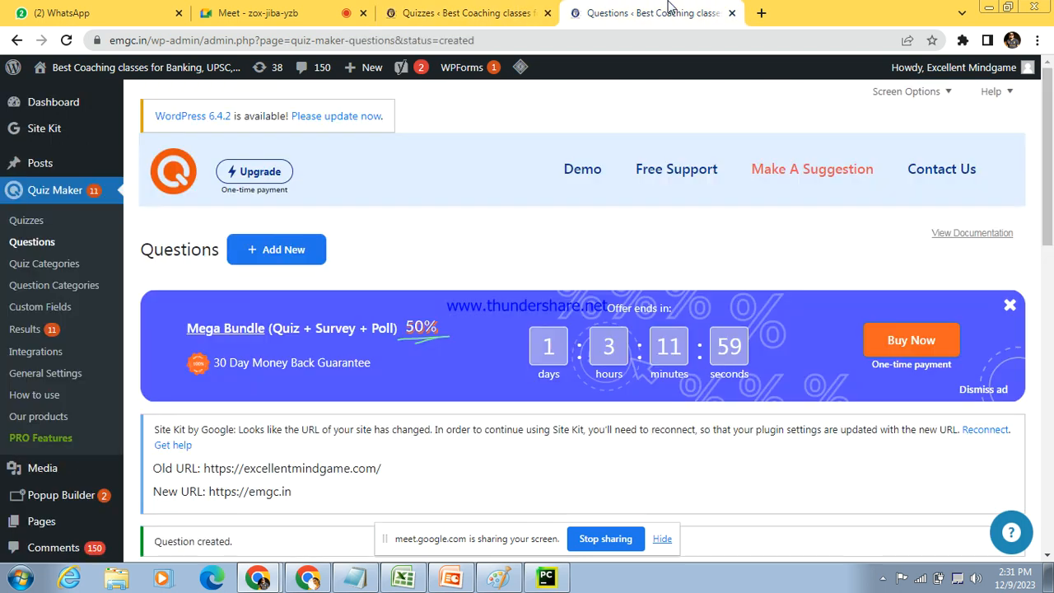
mouse_move(364, 68)
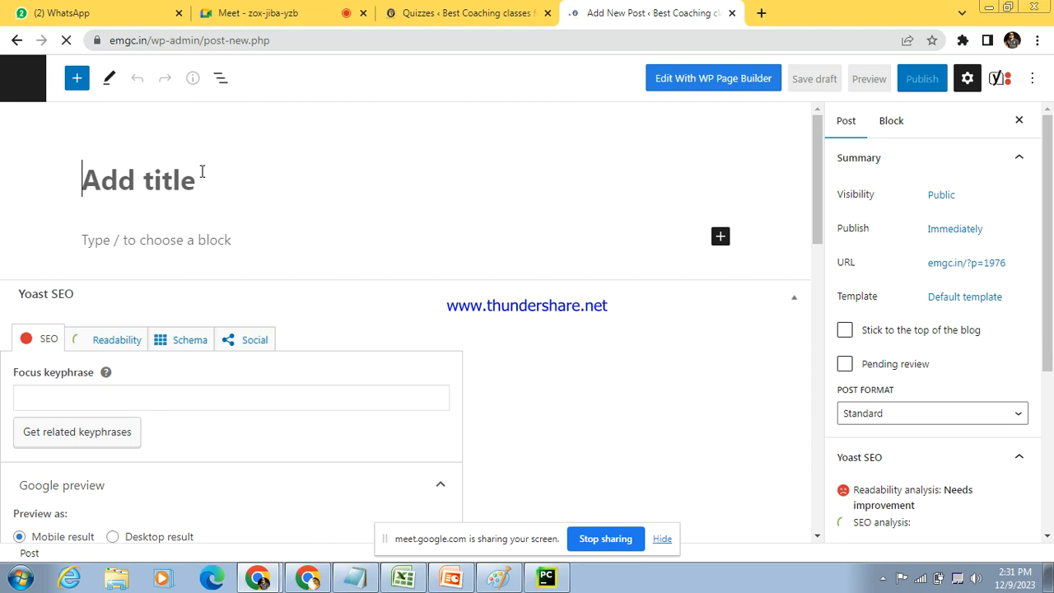
type("Maths December Test")
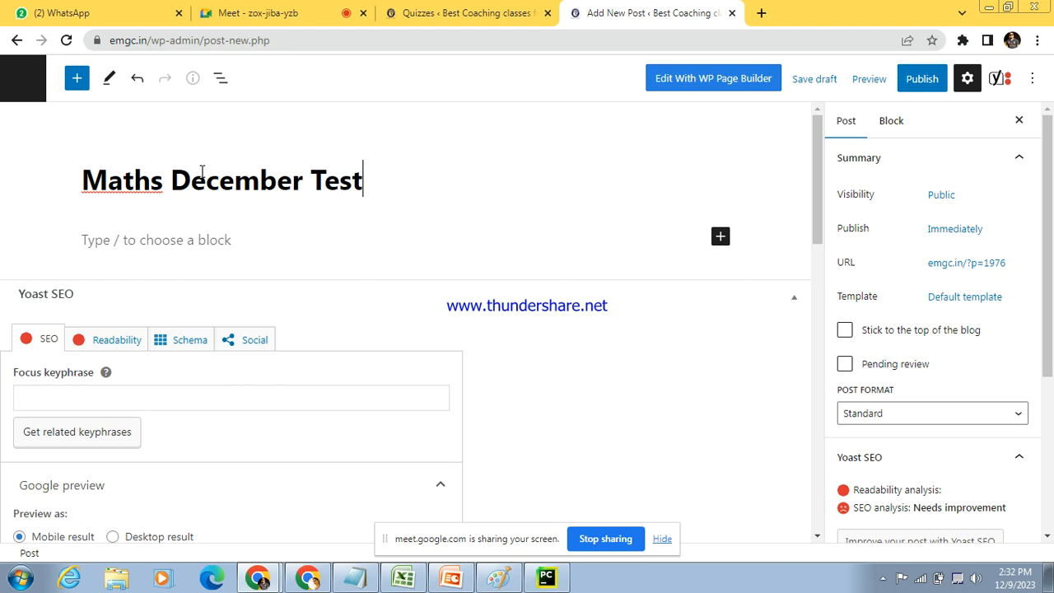
left_click(200, 239)
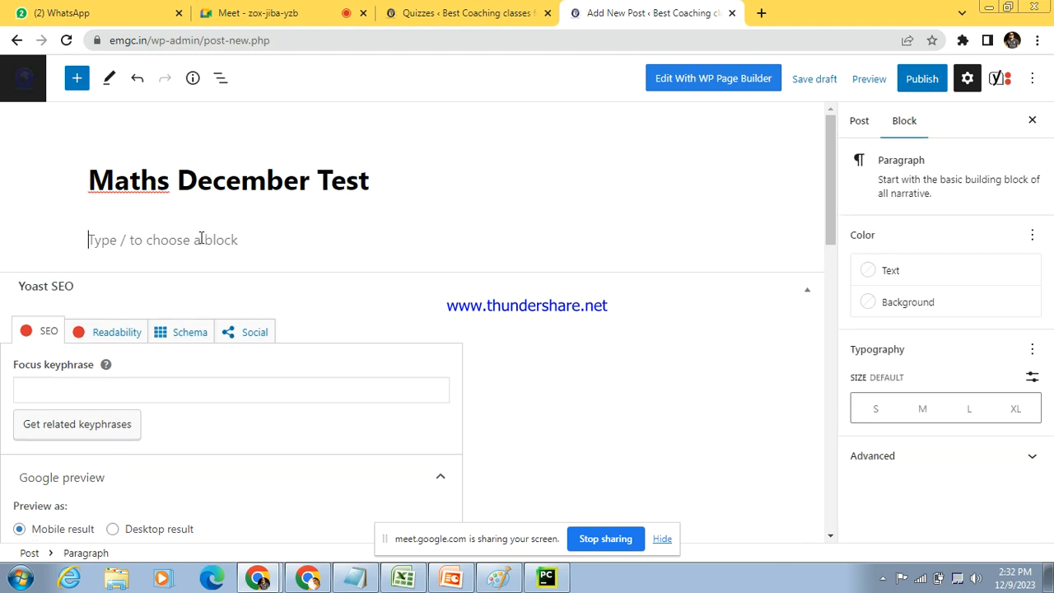
type("[ays_quiz id='3']")
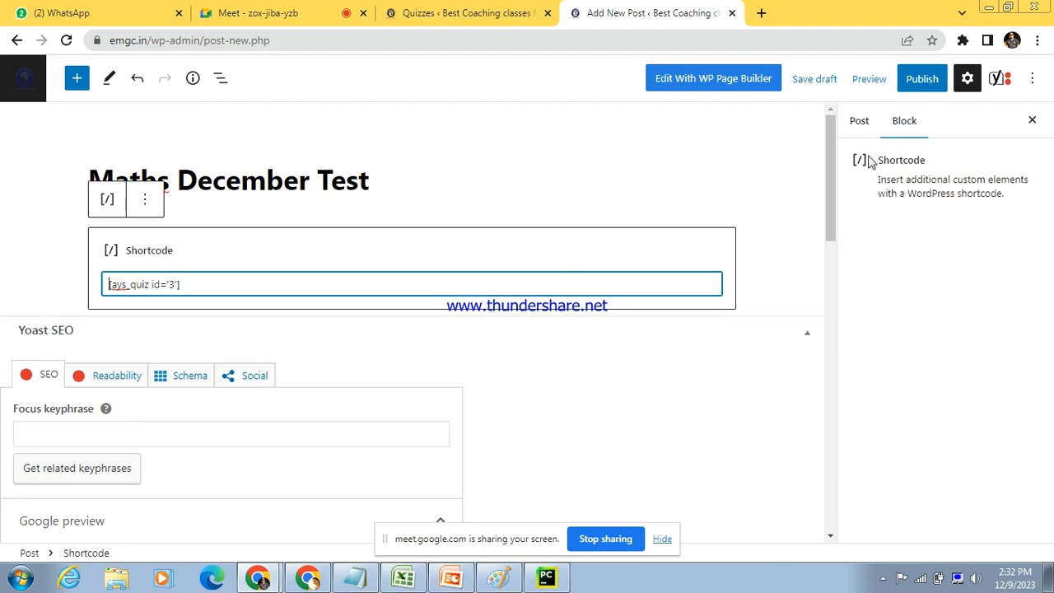
Step: Assign the post to the Quiz category and publish it
left_click(859, 121)
left_click_drag(1049, 190, 1051, 346)
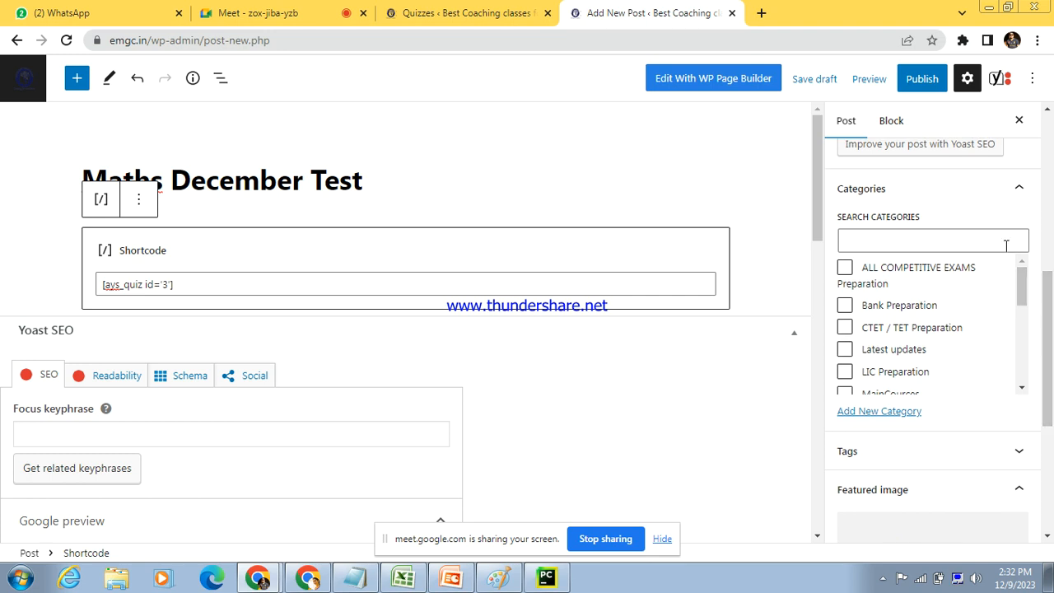
left_click_drag(1029, 282, 1028, 310)
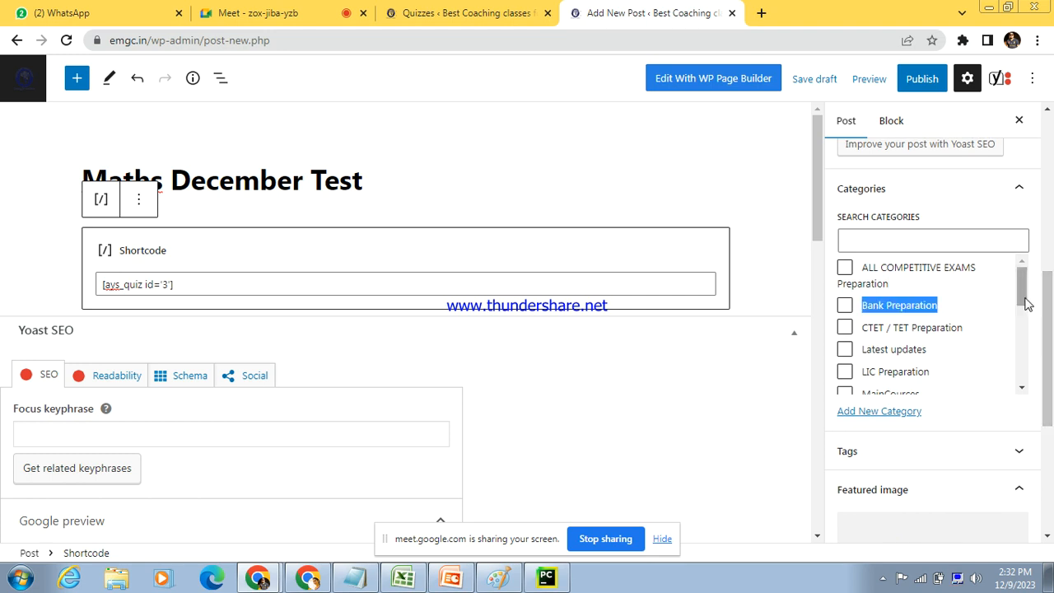
scroll(1025, 304, "down", 3)
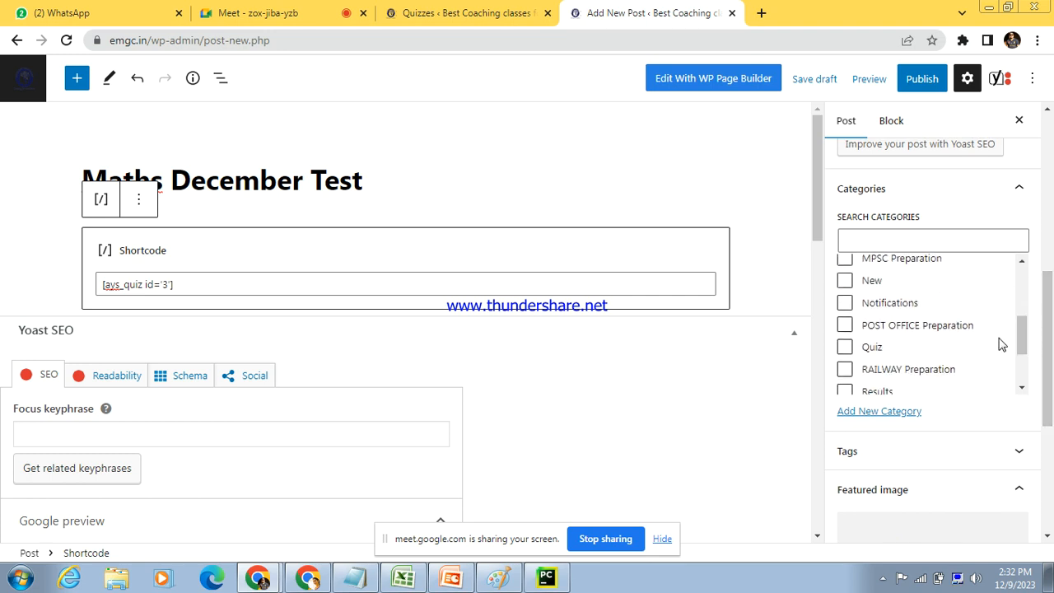
left_click(844, 347)
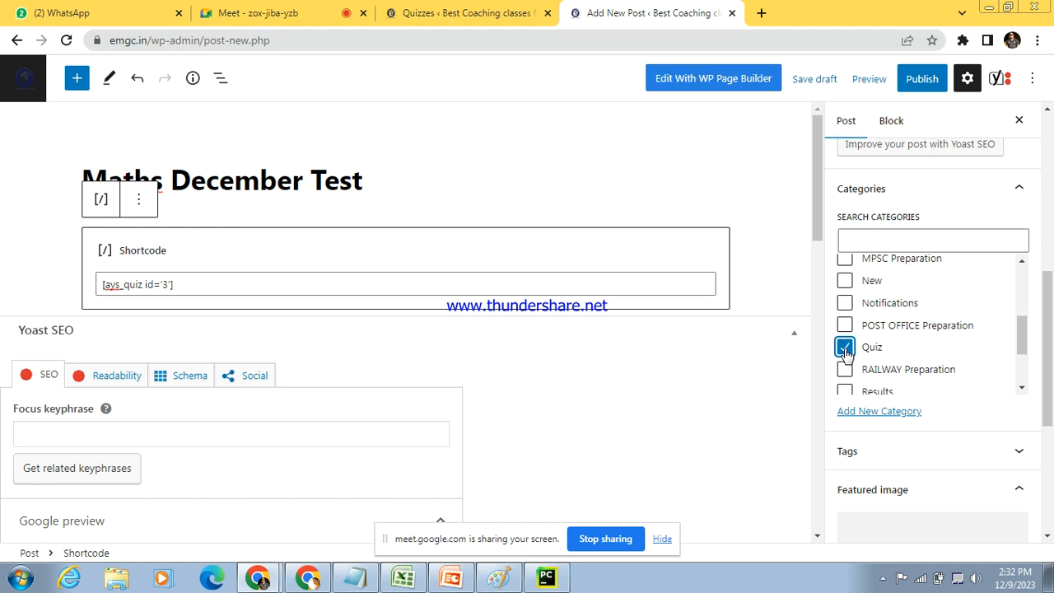
left_click(919, 79)
left_click(893, 79)
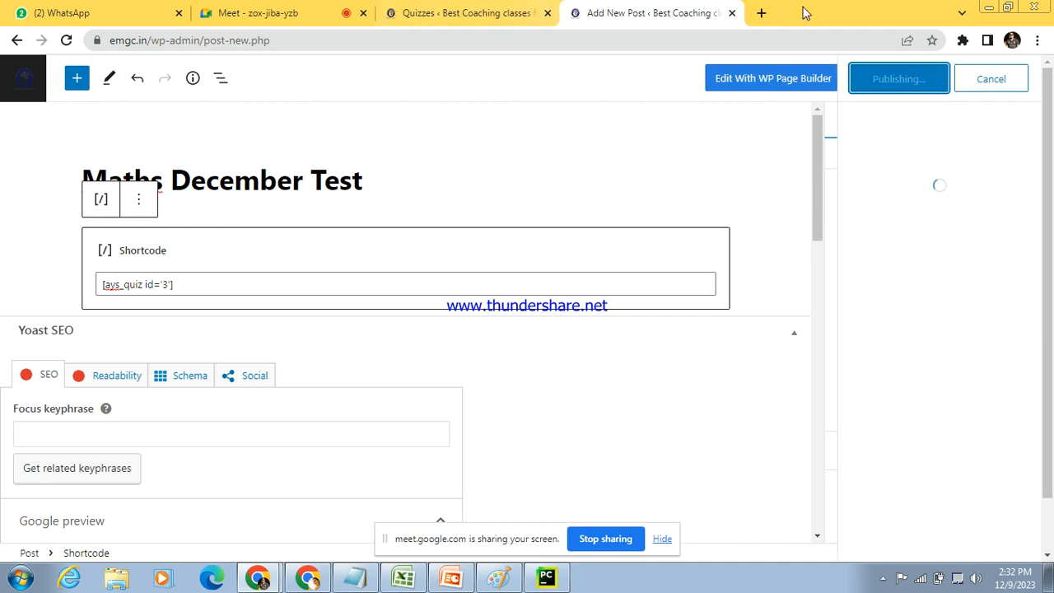
Step: Open emgc.in in a new browser tab and check the posts and their dates on the Quiz page
left_click(764, 14)
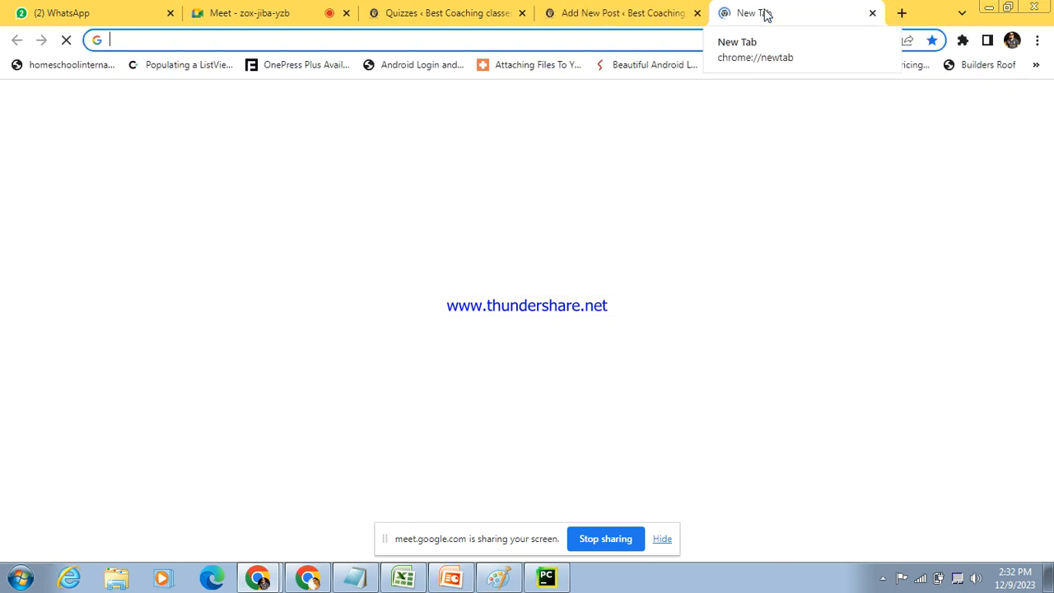
type("emgc.in")
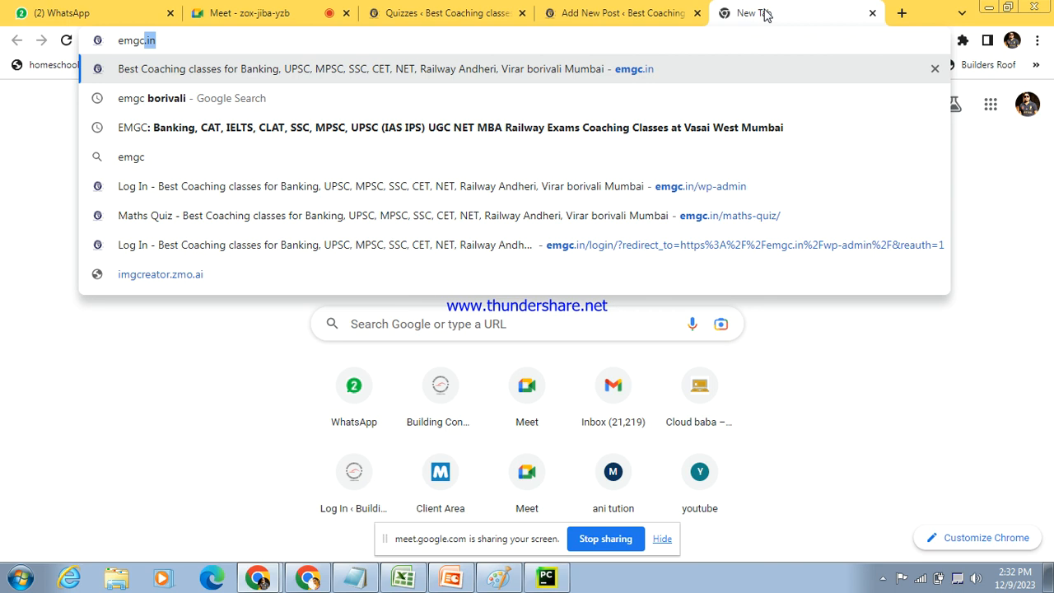
key("Return")
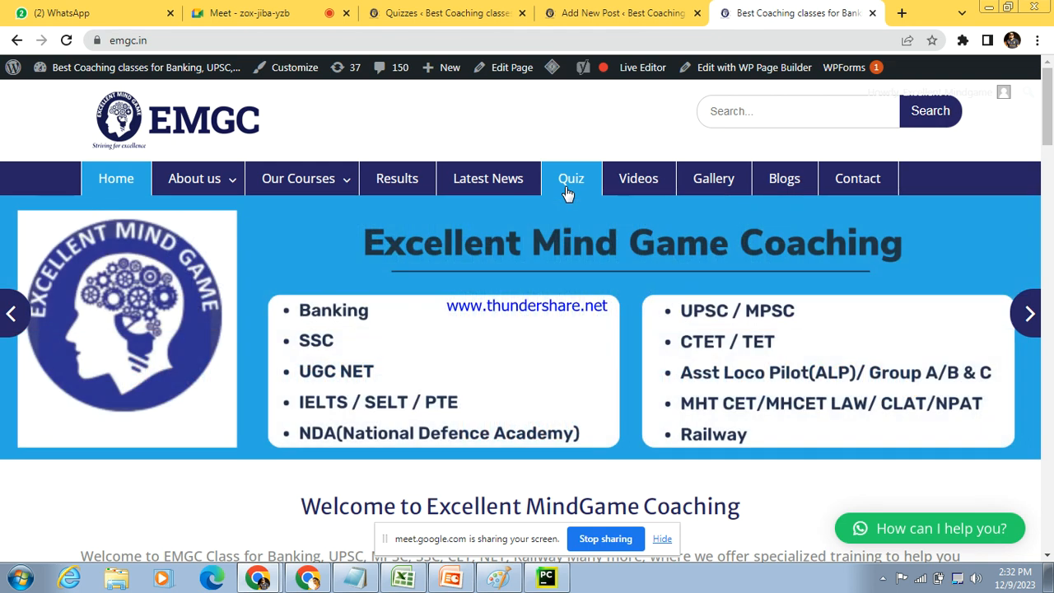
left_click(567, 187)
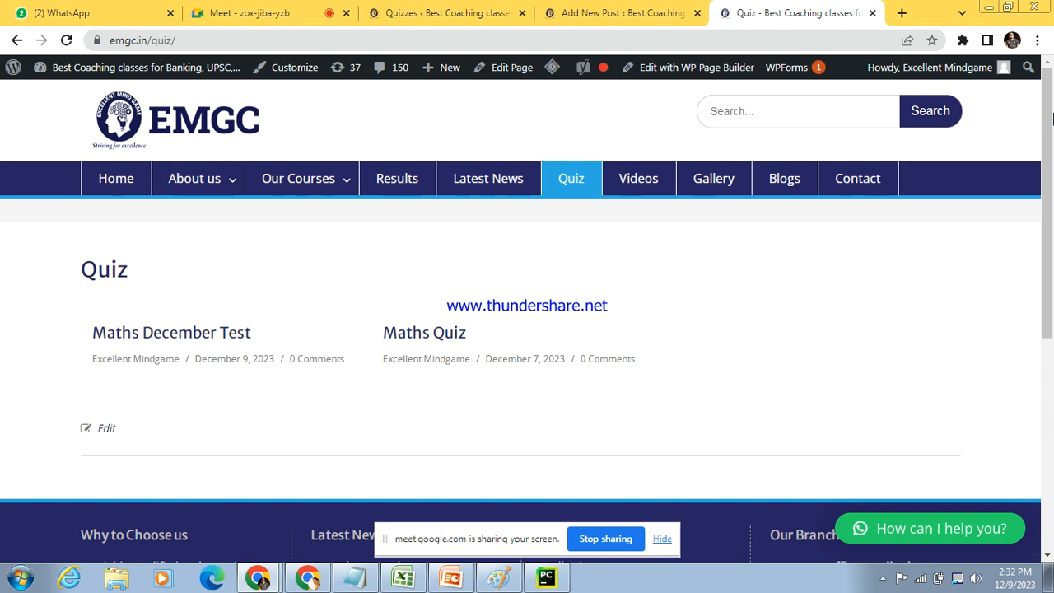
left_click_drag(1053, 120, 1052, 133)
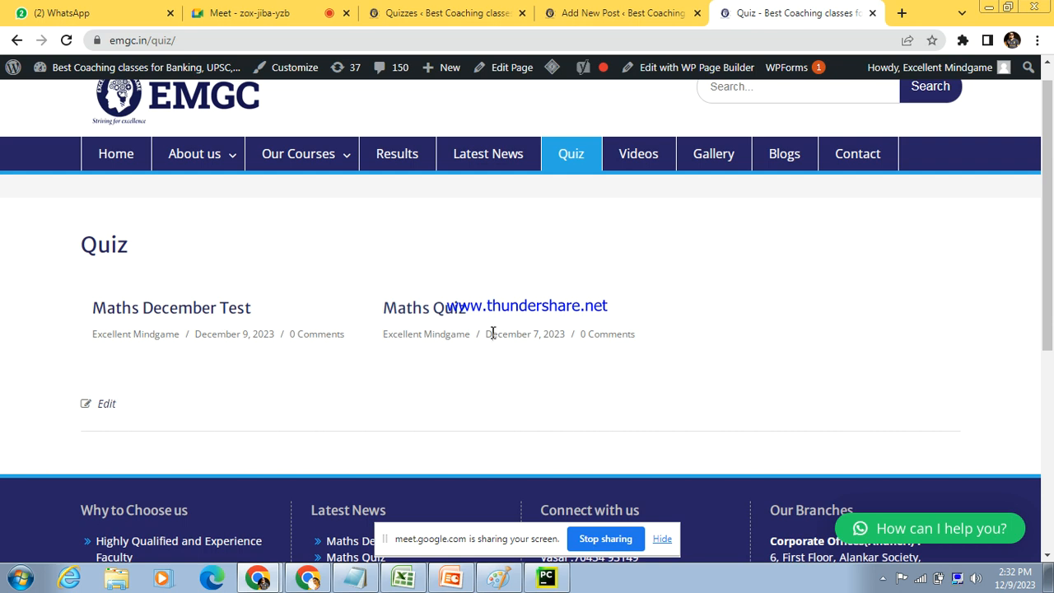
left_click_drag(493, 333, 558, 335)
left_click_drag(191, 336, 278, 341)
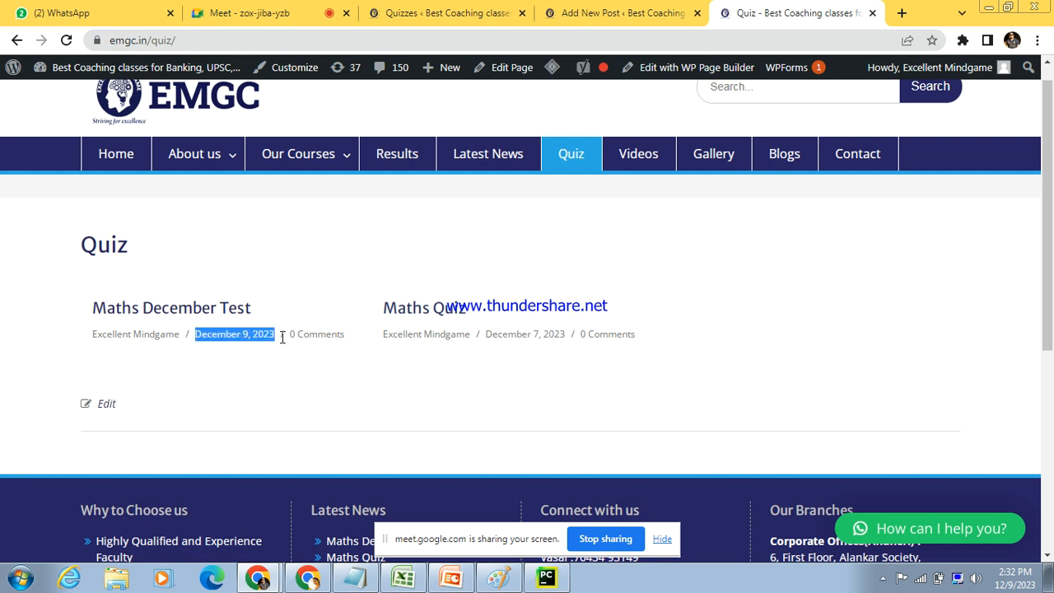
Step: Open the Maths December Test post on the site and view the embedded quiz
left_click(206, 315)
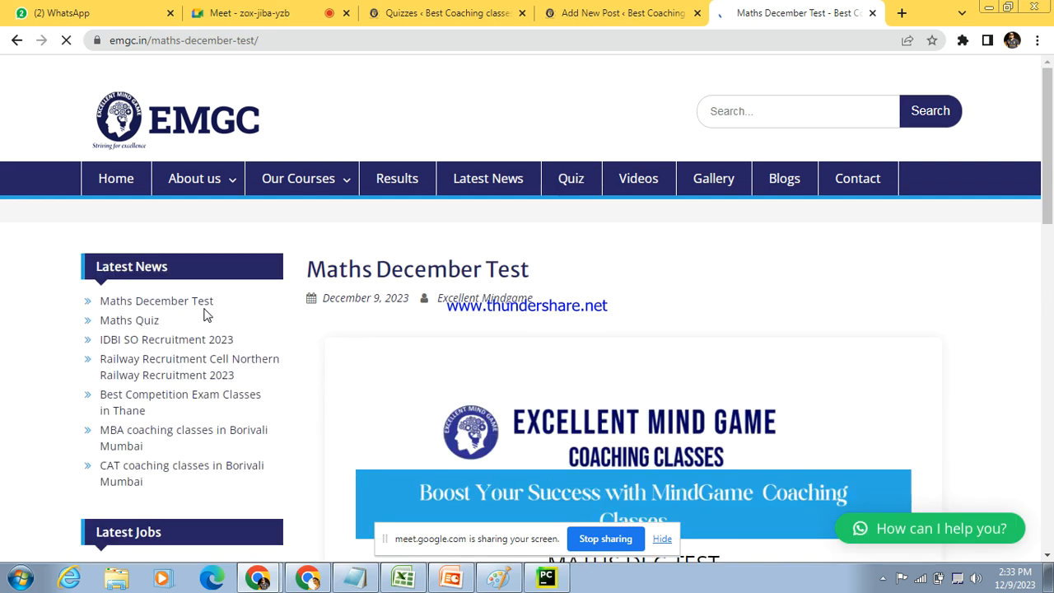
left_click_drag(1048, 140, 1050, 202)
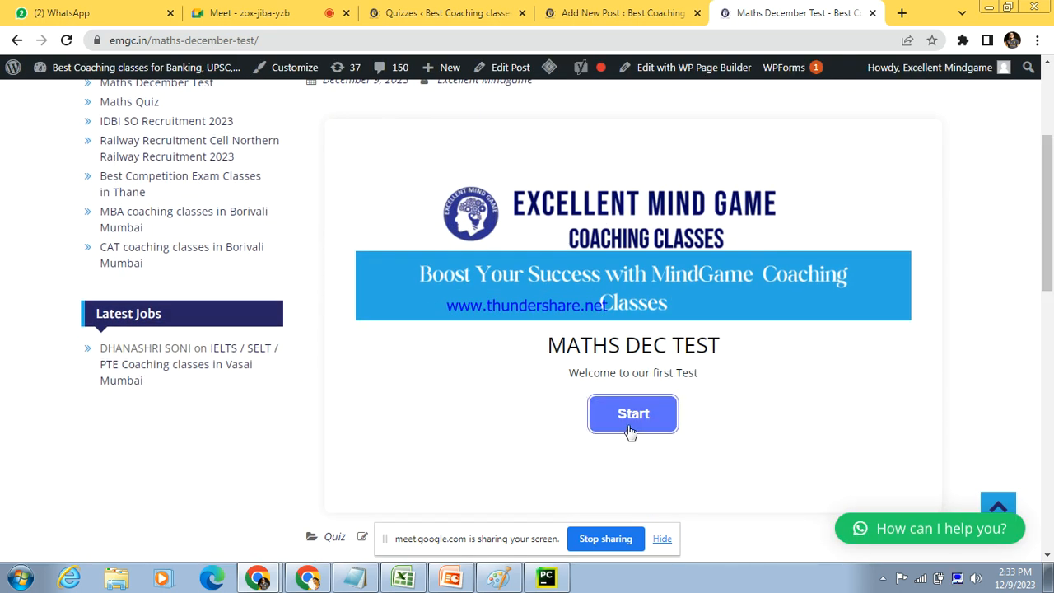
mouse_move(1050, 202)
left_mouse_down()
mouse_move(1051, 158)
mouse_move(1051, 215)
left_mouse_up()
Step: Back in the post editor, set the theme layout of the Maths December Test post to No Sidebar and update the post
left_click(630, 10)
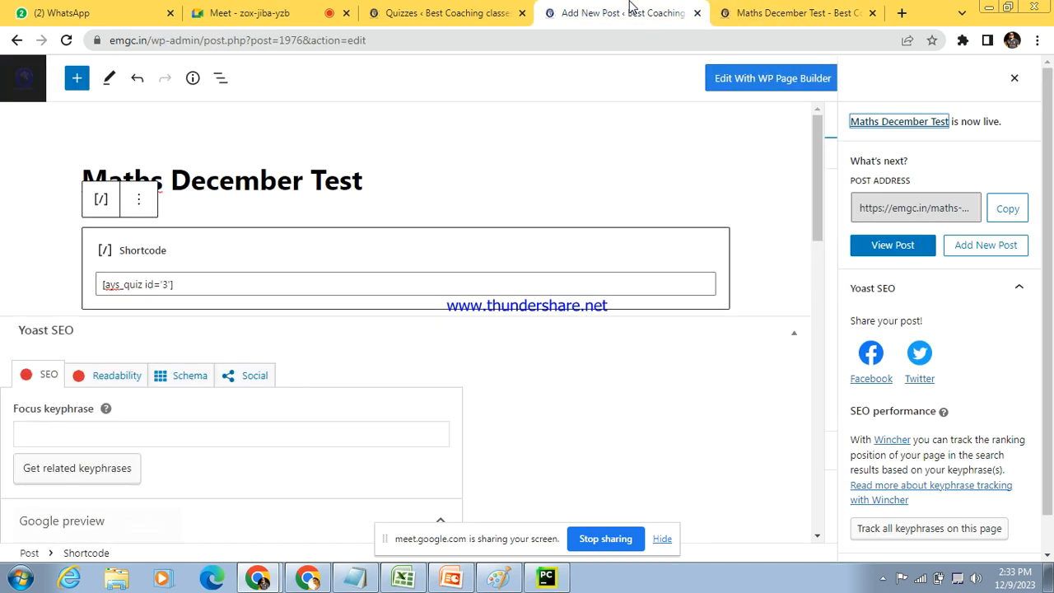
left_click_drag(815, 175, 818, 486)
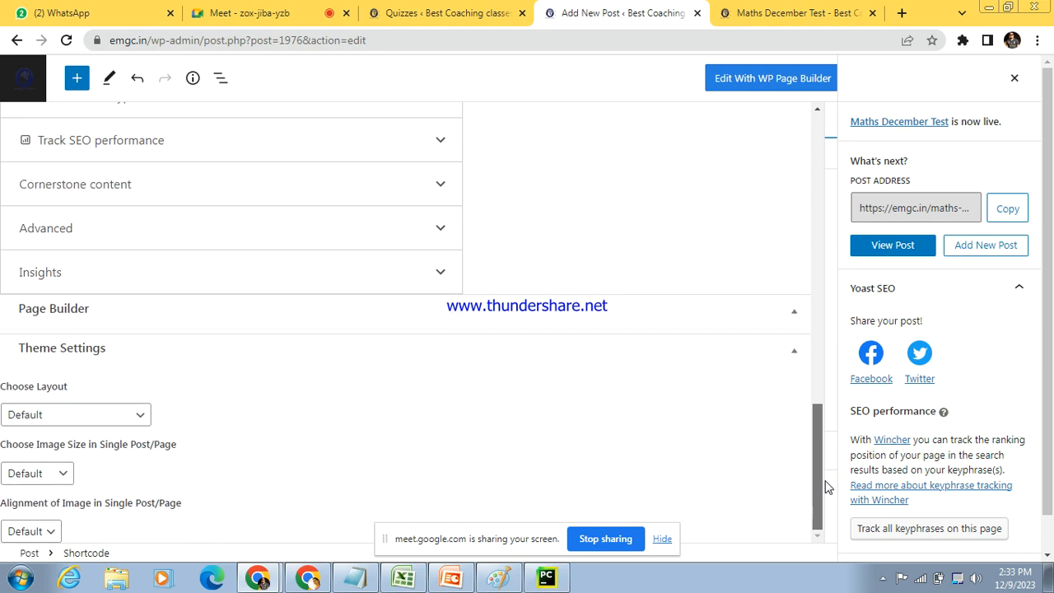
left_click(130, 417)
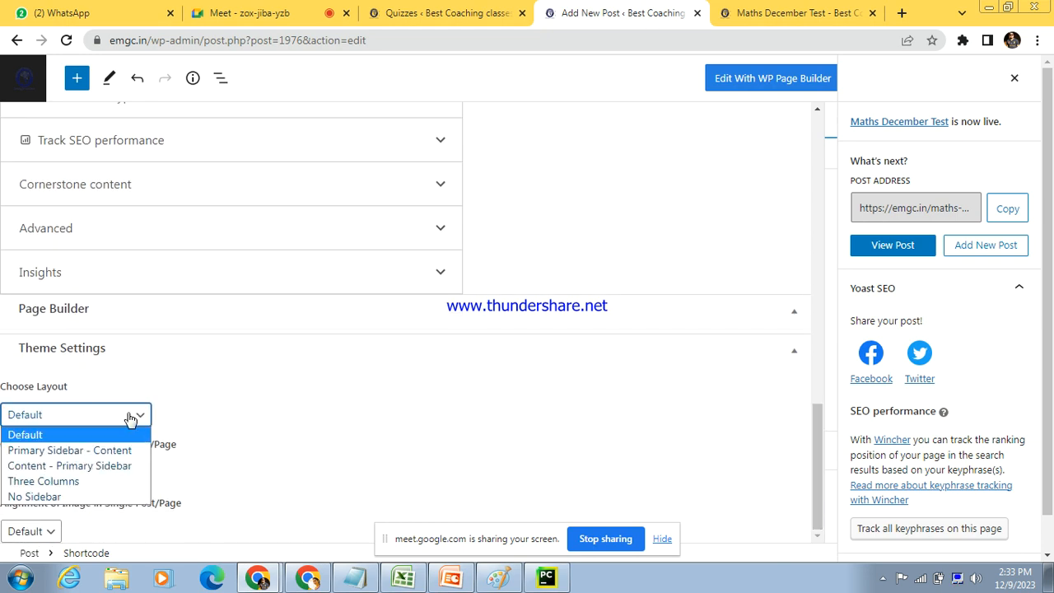
left_click(62, 497)
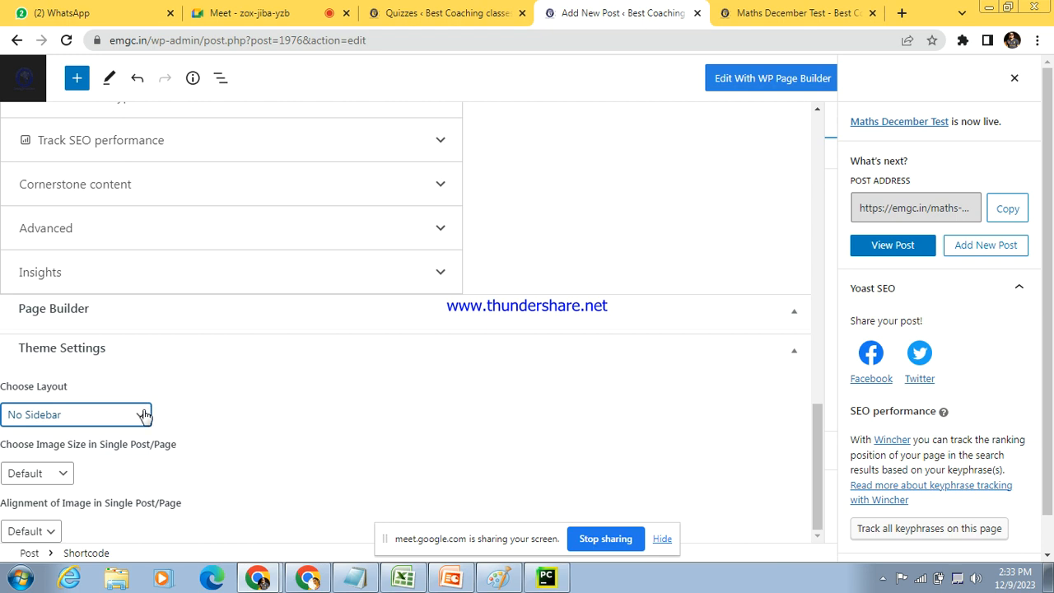
left_click(140, 408)
left_click(71, 497)
left_click(1051, 104)
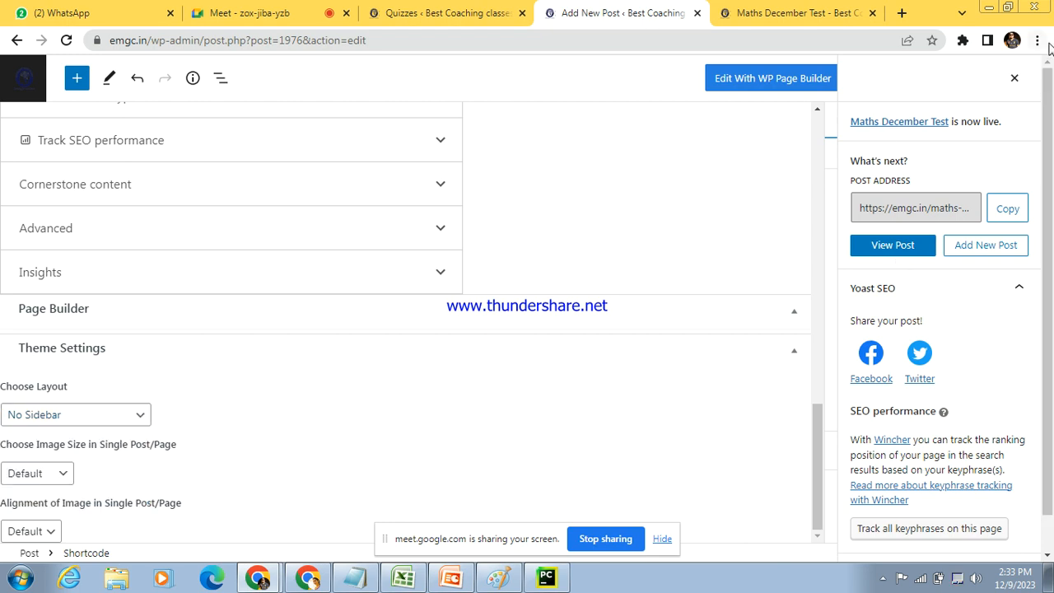
left_click(1014, 80)
left_click(929, 83)
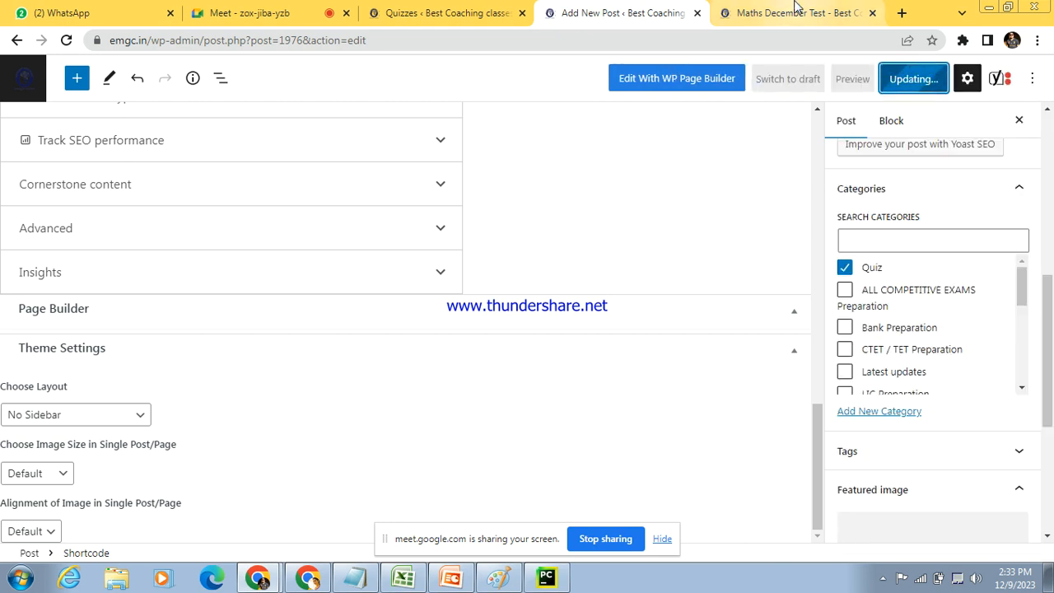
Step: Reload the published Maths December Test page to check its layout
left_click(794, 12)
left_click_drag(1051, 241, 1051, 204)
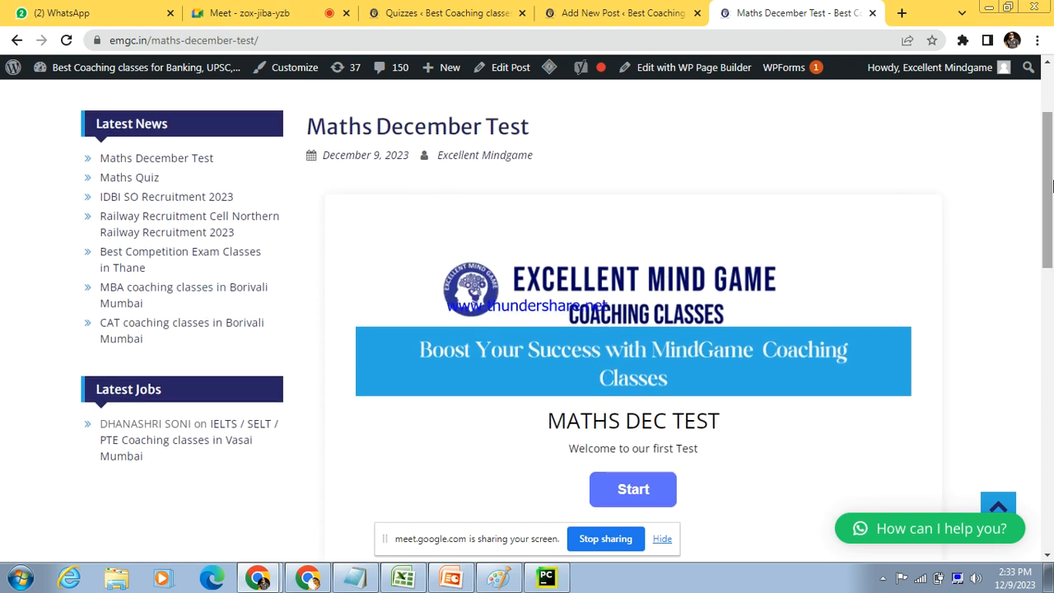
left_click(732, 39)
key("Return")
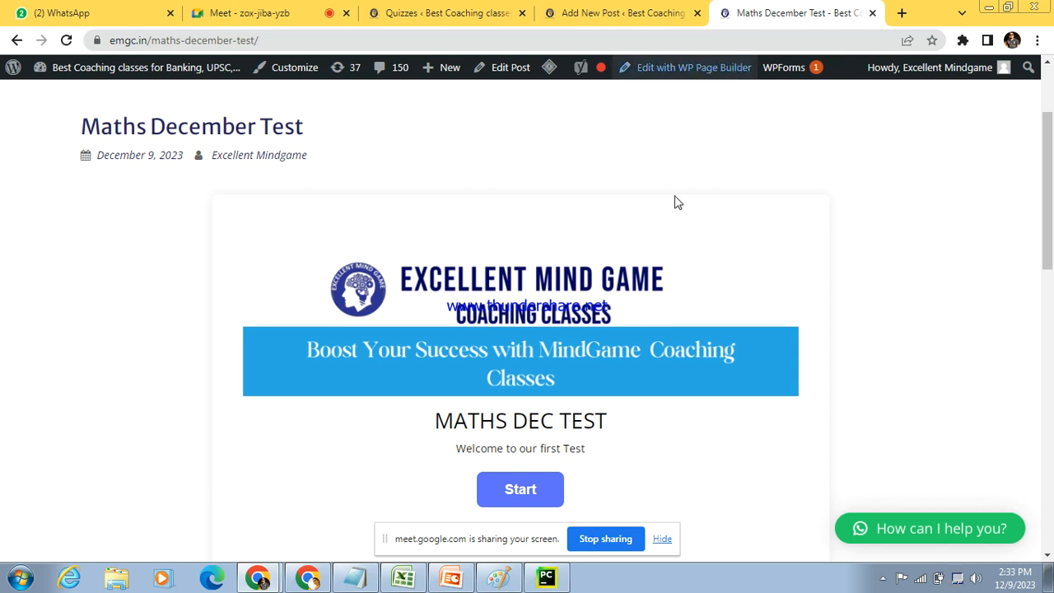
Step: Start the Maths Dec Test quiz and fill in the participant's name, email and phone number
left_click_drag(1049, 193, 1049, 211)
left_click(531, 443)
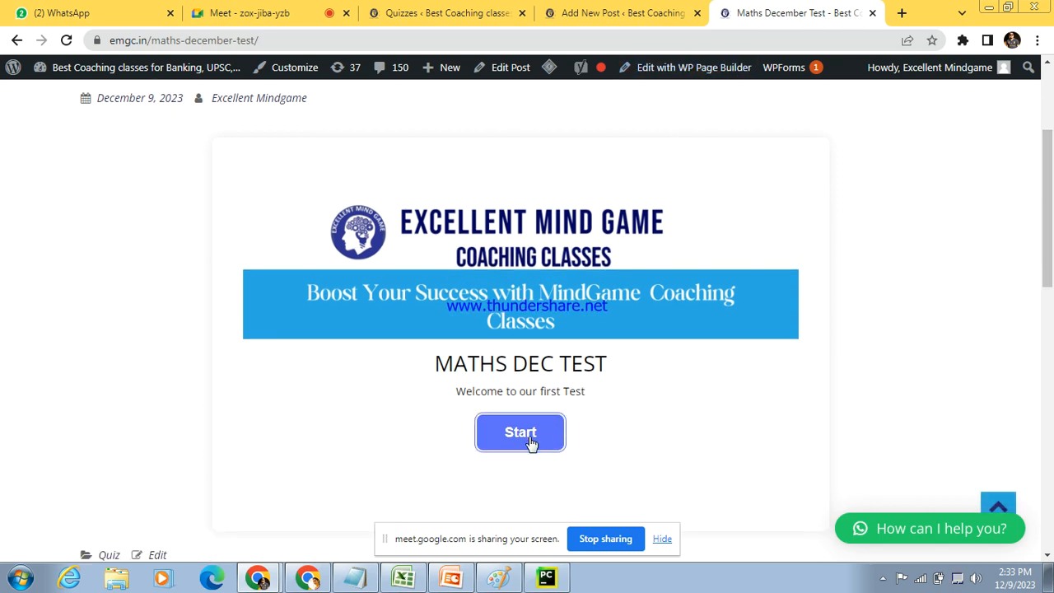
left_click(470, 277)
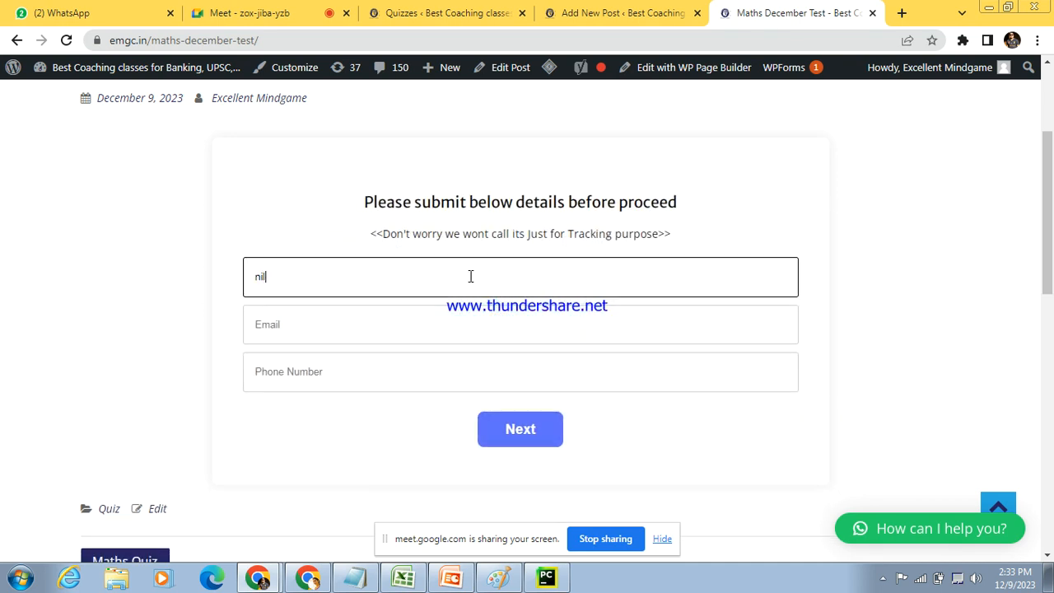
left_click(376, 331)
left_click(395, 375)
left_click(354, 378)
type("sss")
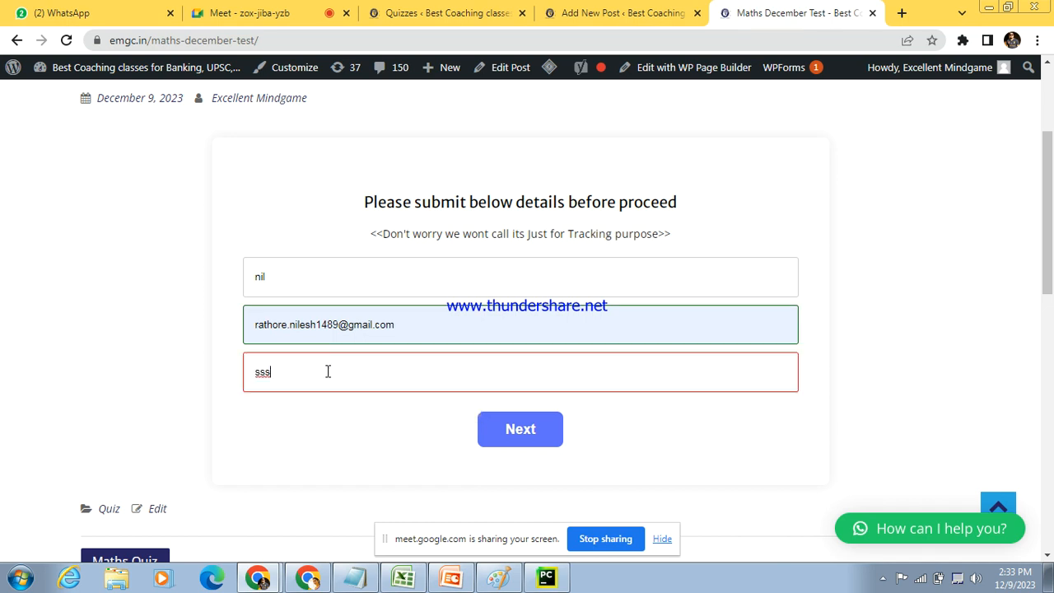
key("BackSpace")
key("BackSpace")
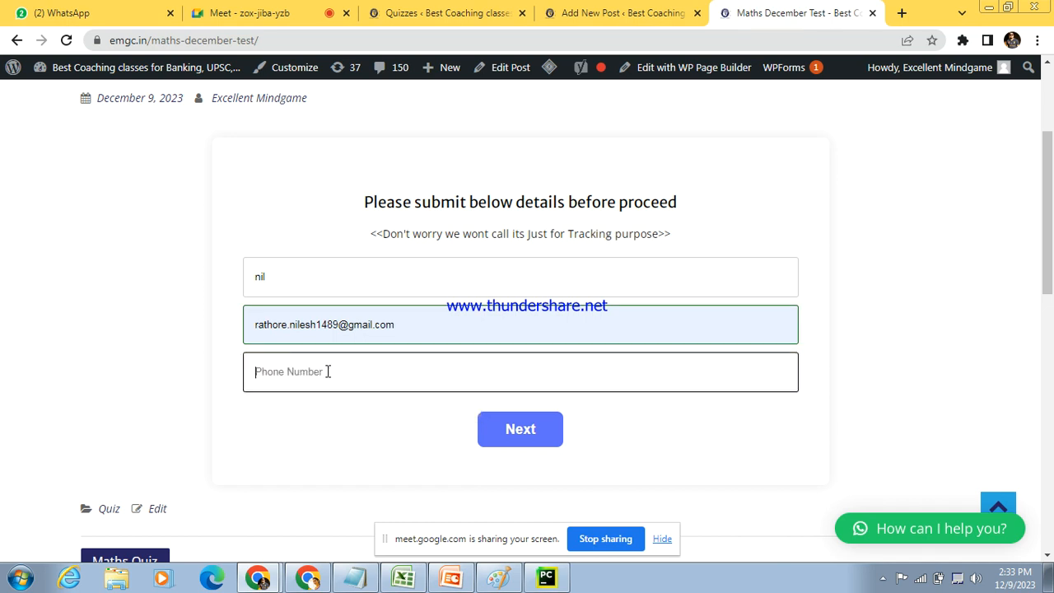
type("87987998")
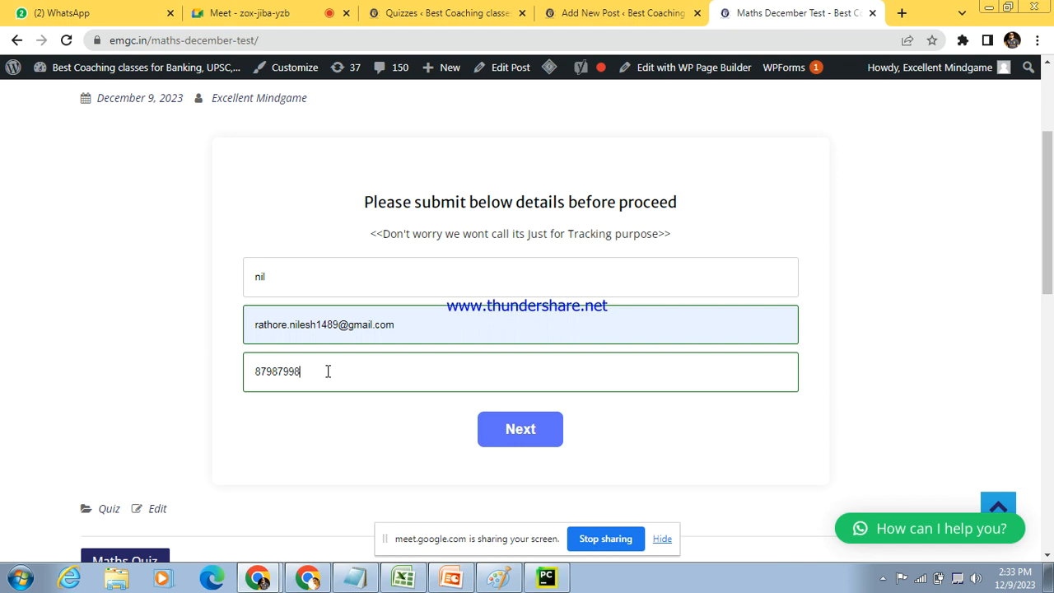
Step: Submit the participant details, then answer the 5*40 question with 200 and the 25 * 25 question with 2525
left_click(509, 439)
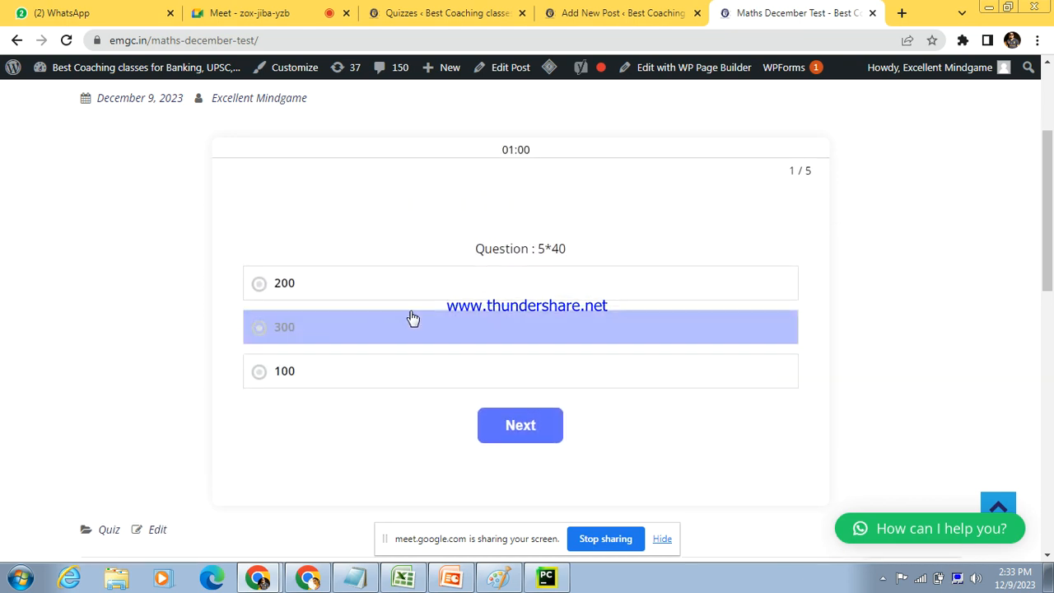
left_click(313, 286)
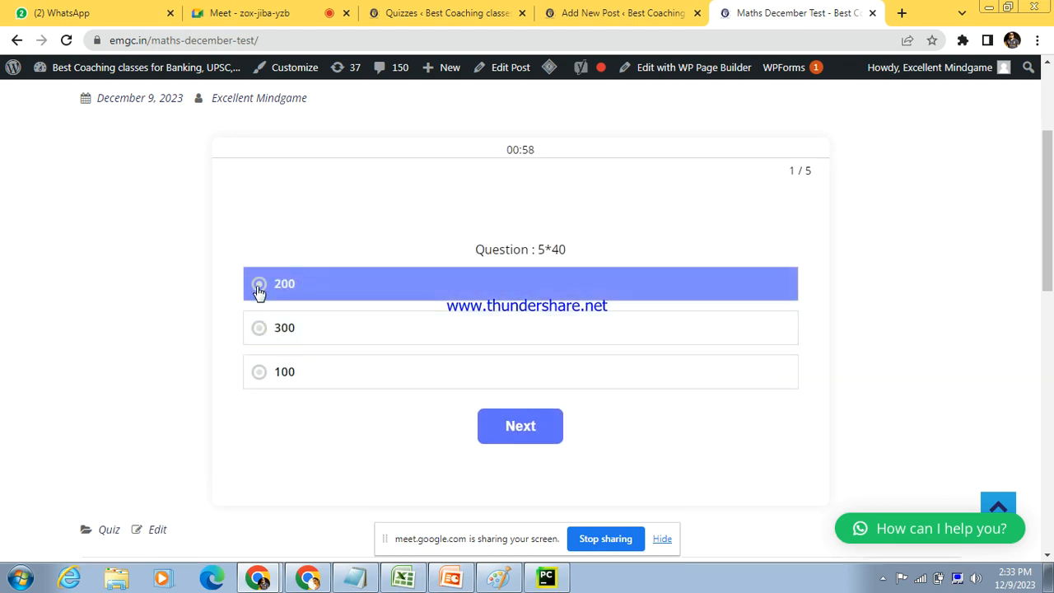
left_click(522, 430)
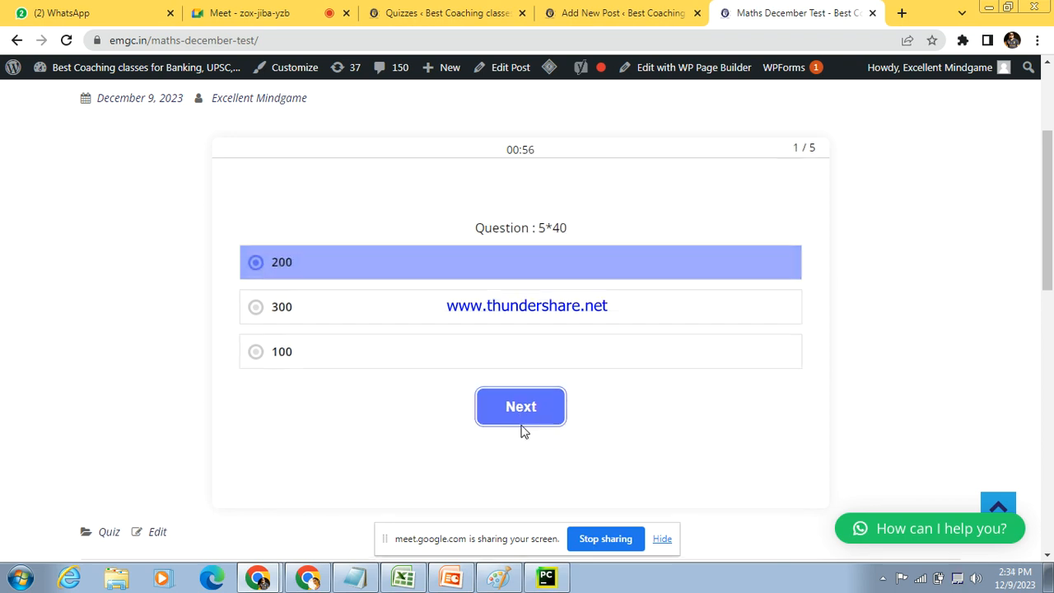
left_click_drag(498, 203, 545, 206)
left_click(280, 250)
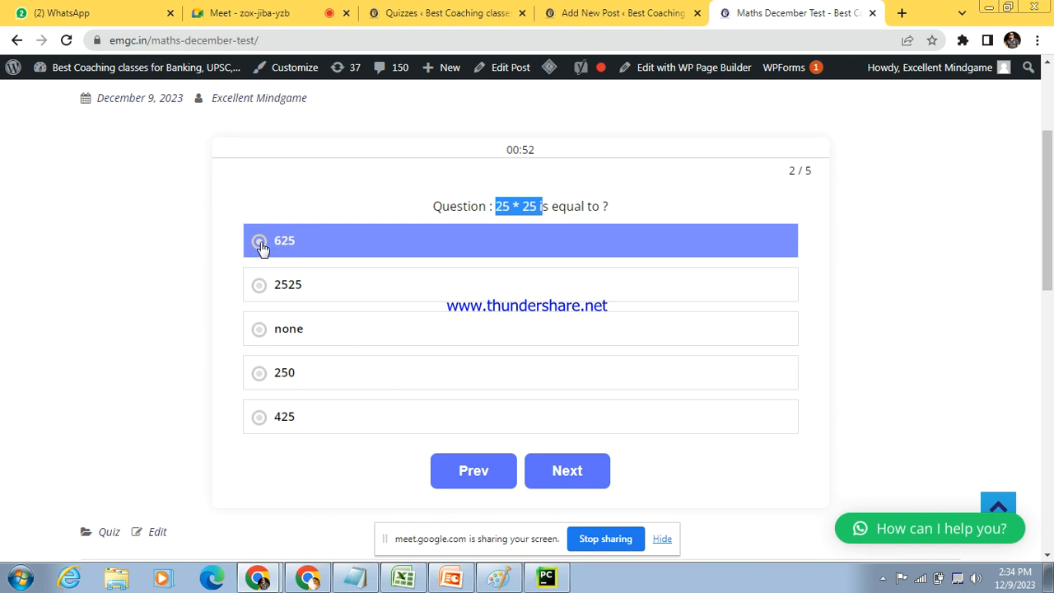
left_click(259, 295)
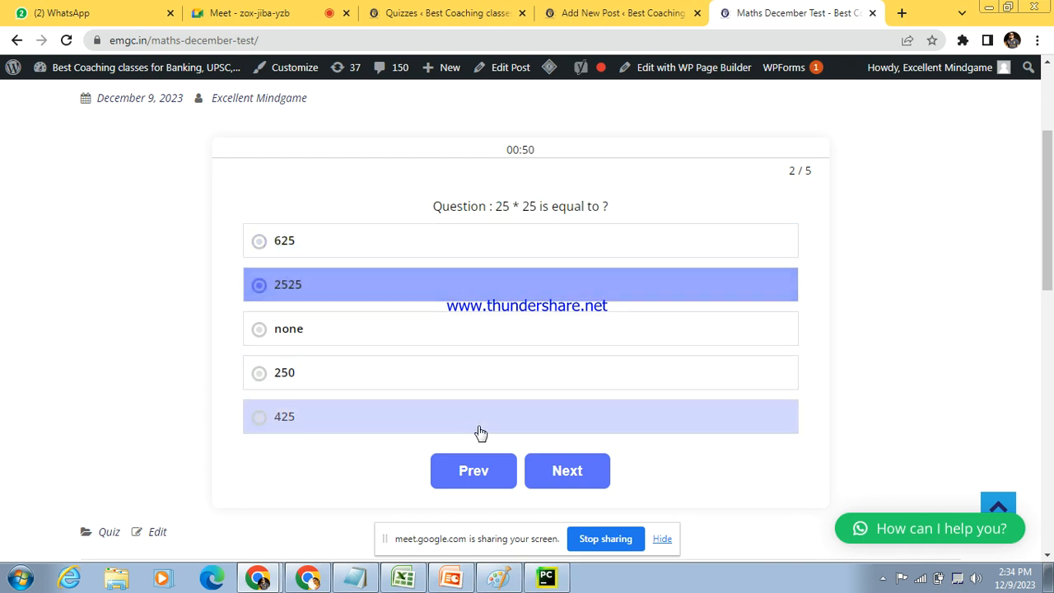
left_click(563, 471)
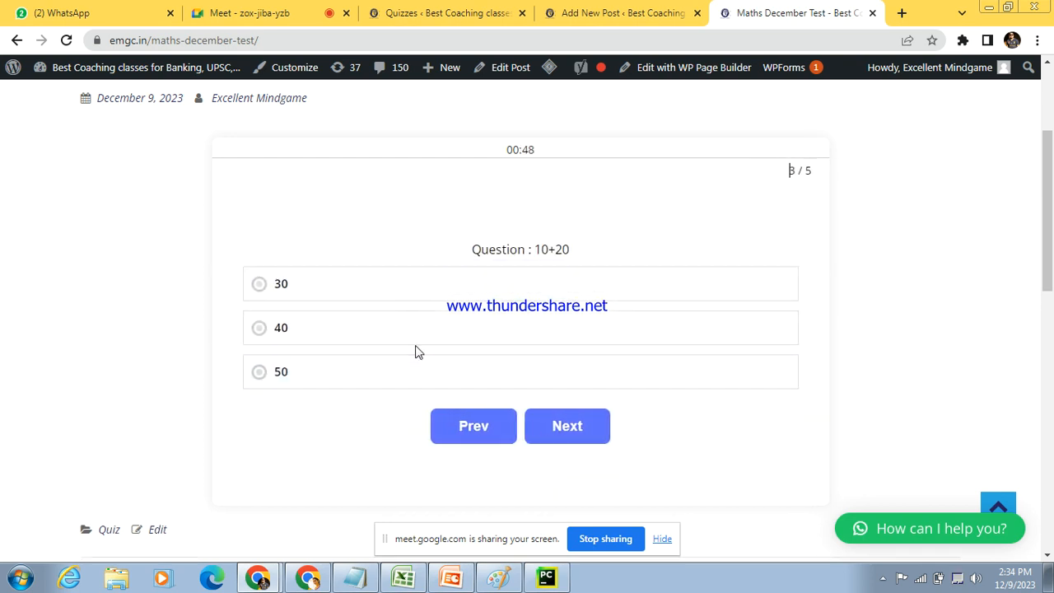
Step: Answer the 10+20 question with 30 and the "How to clear MPSC" question with By Practice and By study Hard
left_click(267, 284)
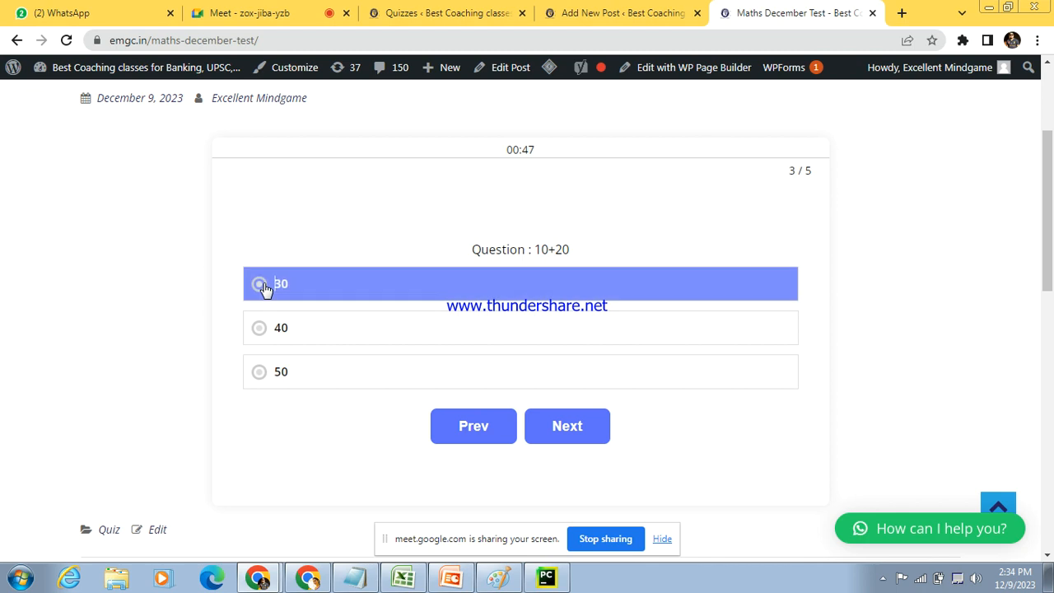
left_click(596, 438)
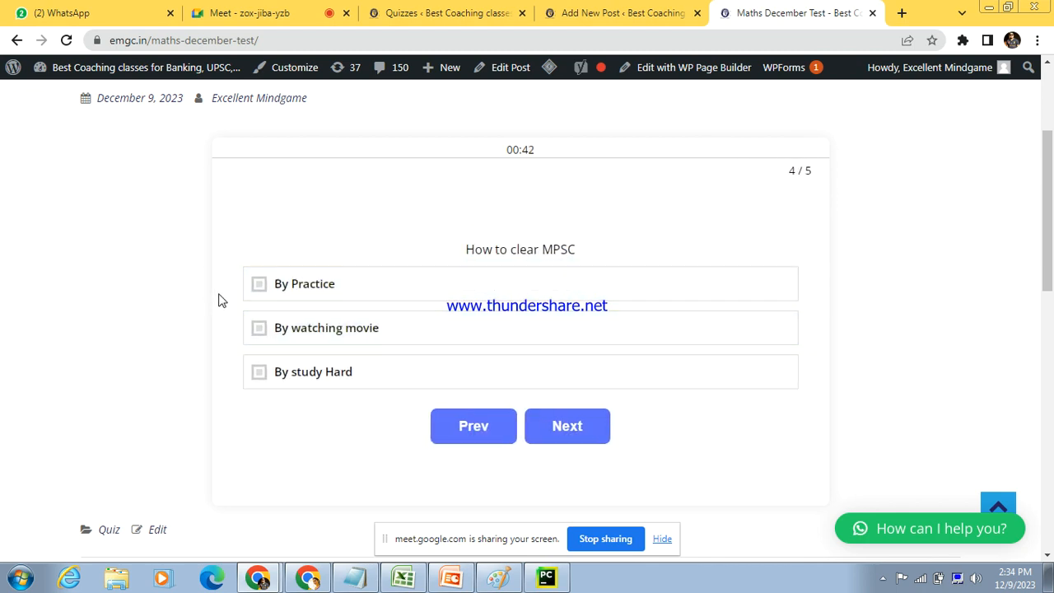
left_click(277, 293)
left_click(276, 376)
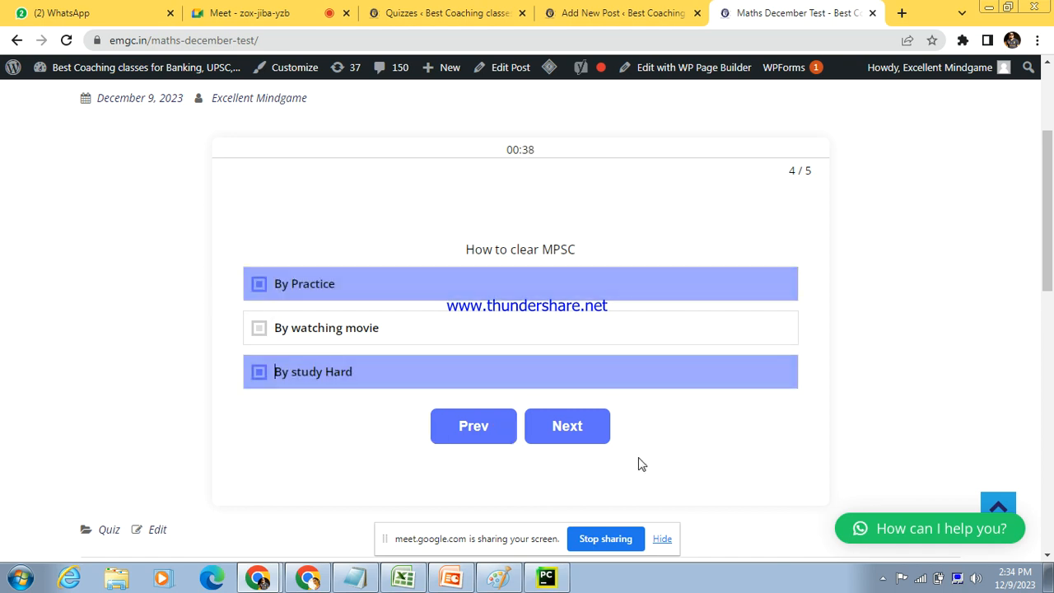
left_click(592, 446)
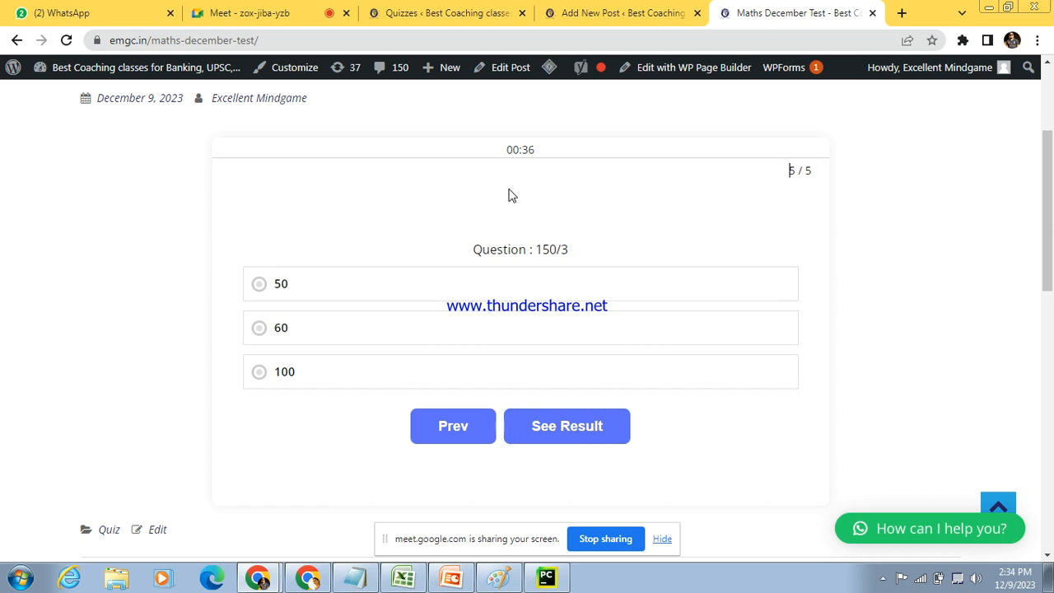
Step: Answer the 150/3 question with 60 and submit the quiz to see the result
left_click_drag(537, 249, 570, 252)
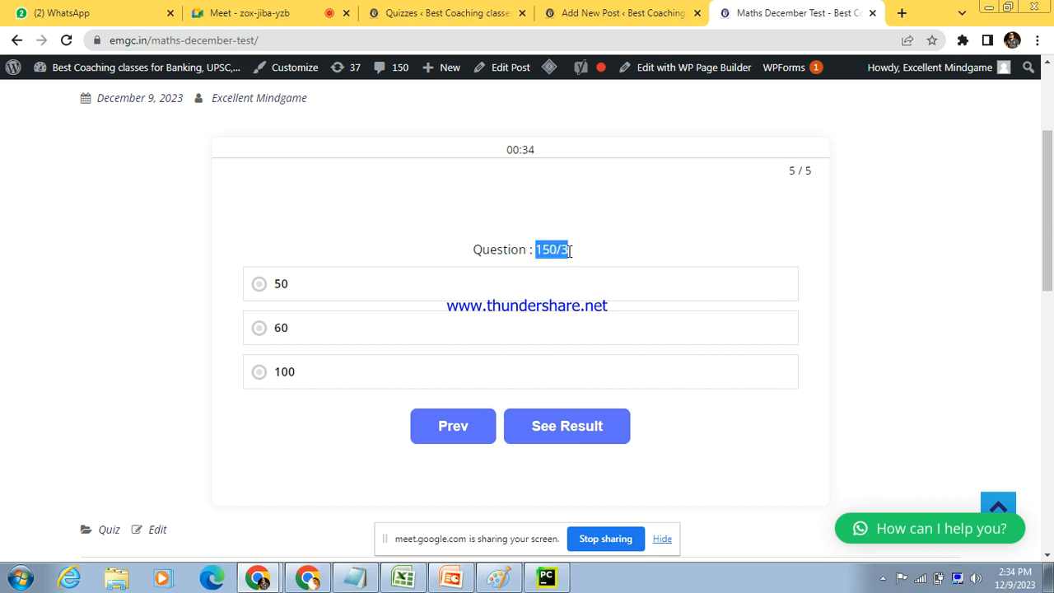
left_click_drag(511, 150, 540, 159)
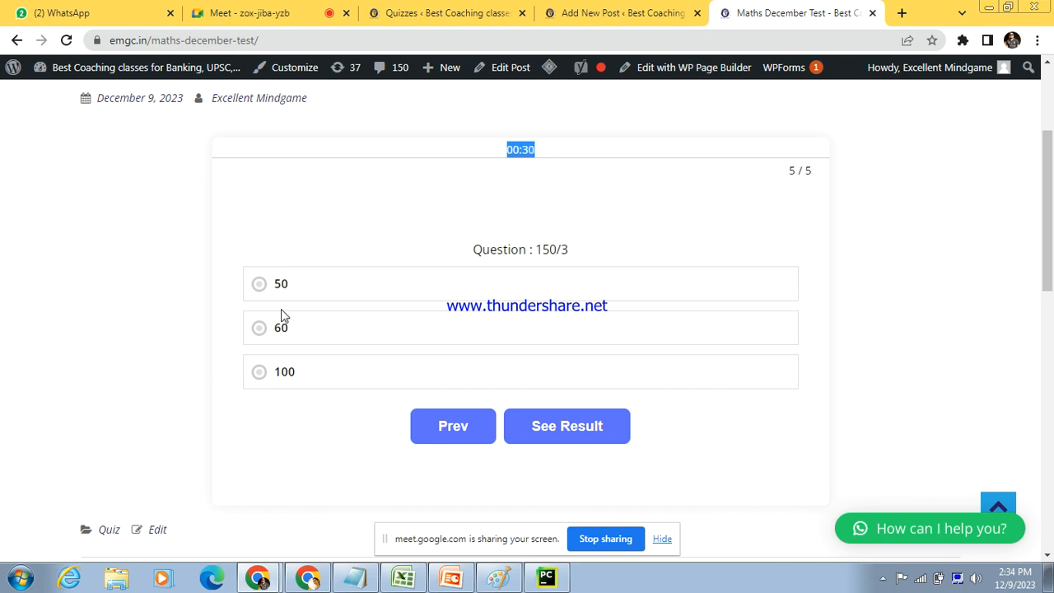
left_click(335, 226)
left_click(254, 339)
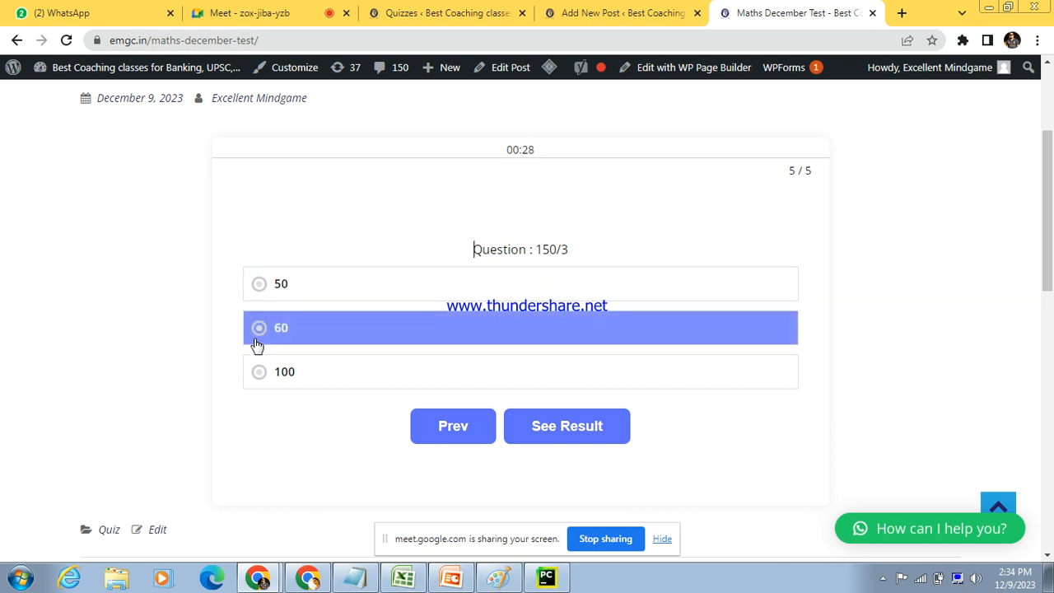
left_click(564, 430)
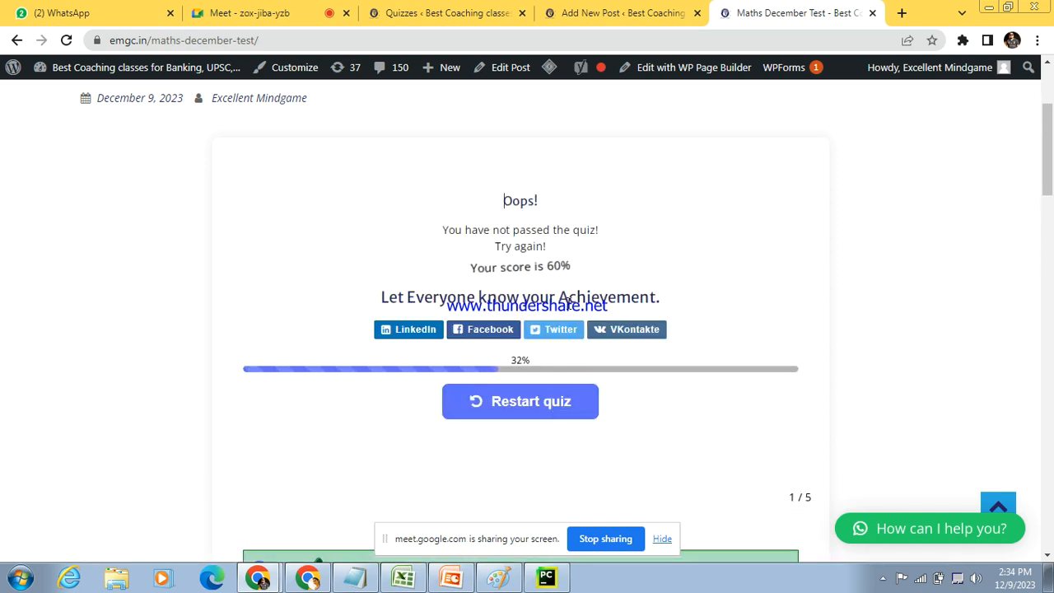
Step: Review the quiz result, including the score message, sharing options and the correct and wrong answers of all questions
mouse_move(577, 284)
left_mouse_down()
mouse_move(493, 239)
mouse_move(475, 214)
mouse_move(482, 235)
mouse_move(559, 242)
mouse_move(578, 264)
left_mouse_up()
left_click(461, 230)
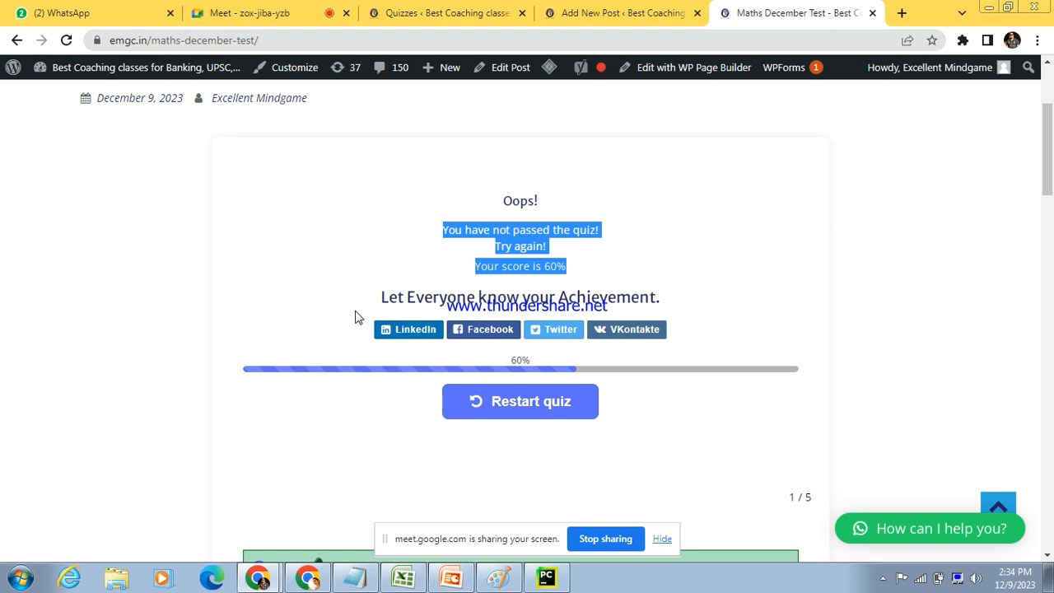
left_click_drag(370, 303, 605, 354)
left_click(684, 355)
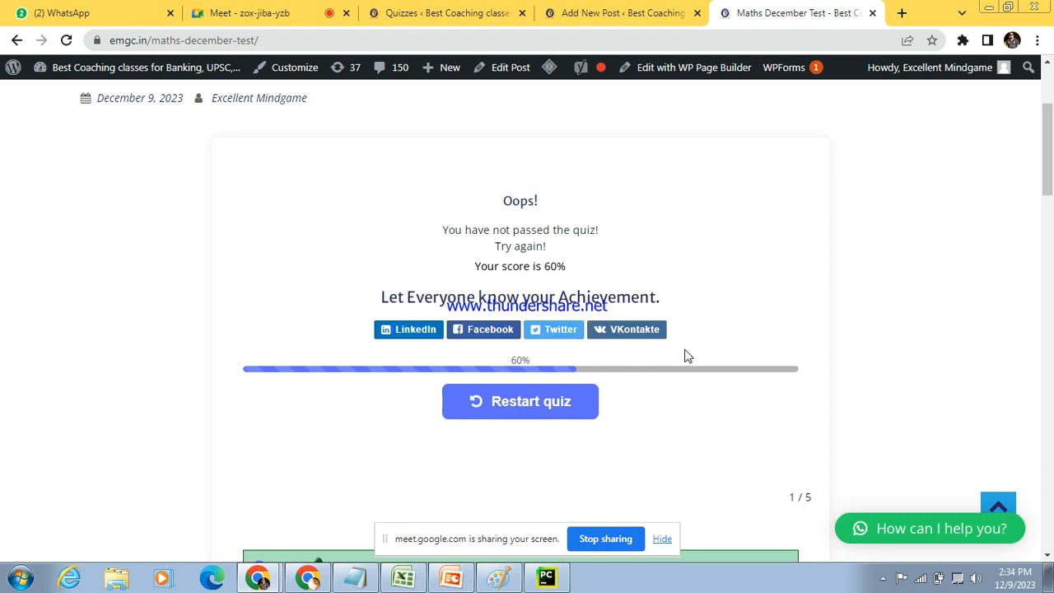
scroll(1049, 180, "down", 3)
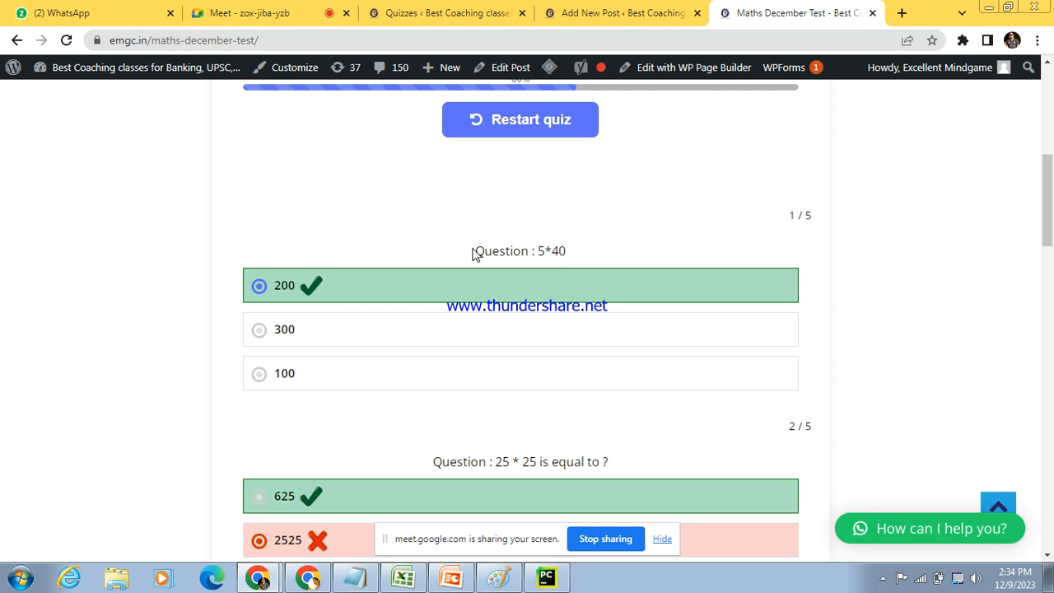
left_click_drag(476, 249, 548, 269)
scroll(1047, 247, "down", 3)
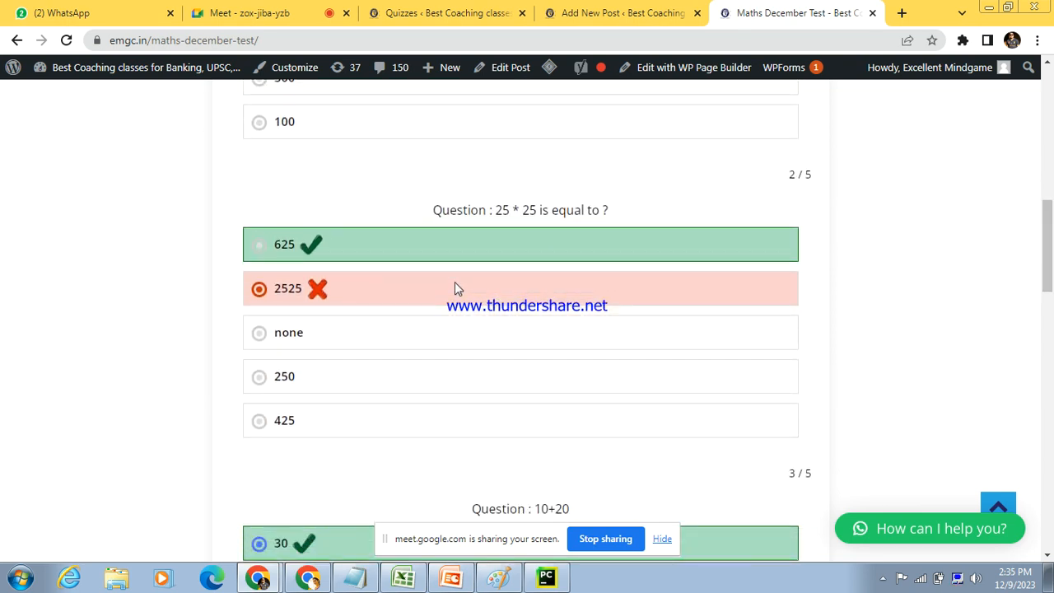
left_click_drag(1048, 247, 1048, 371)
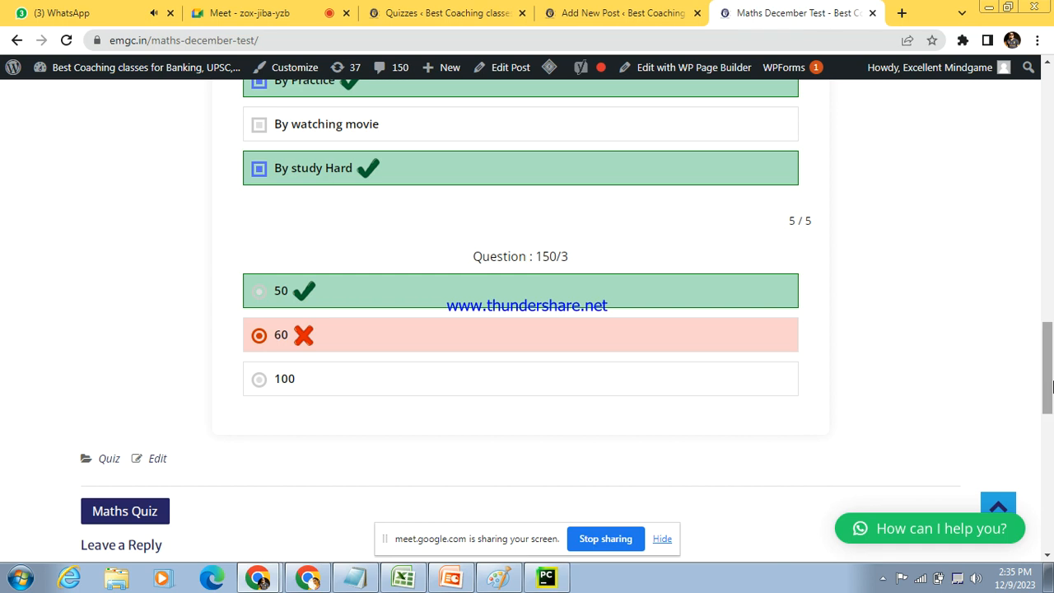
left_click_drag(1049, 388, 1052, 253)
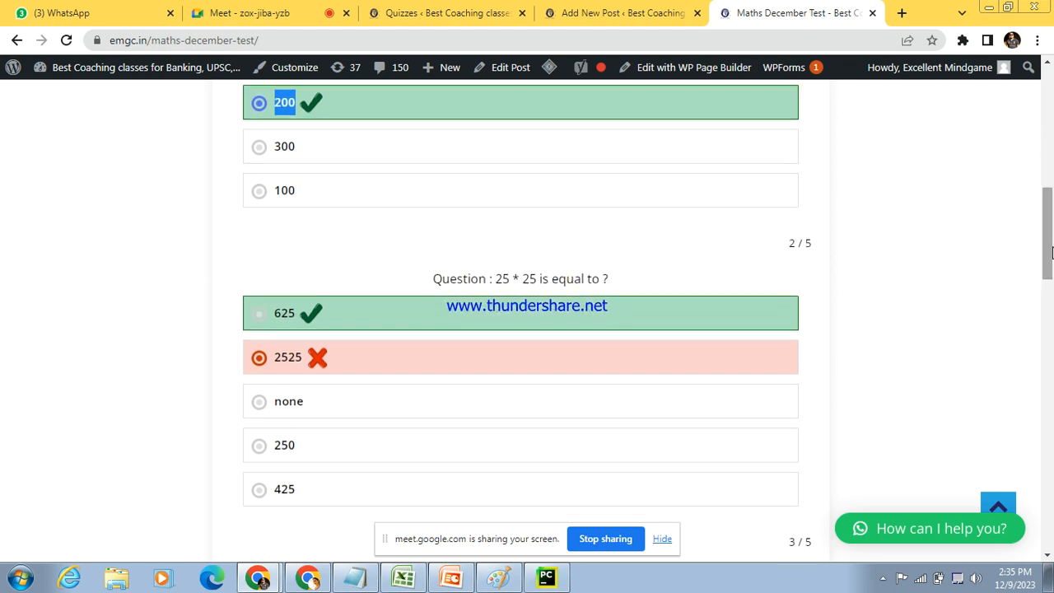
Step: Reload the published Maths December Test page and start the quiz again
left_click(432, 41)
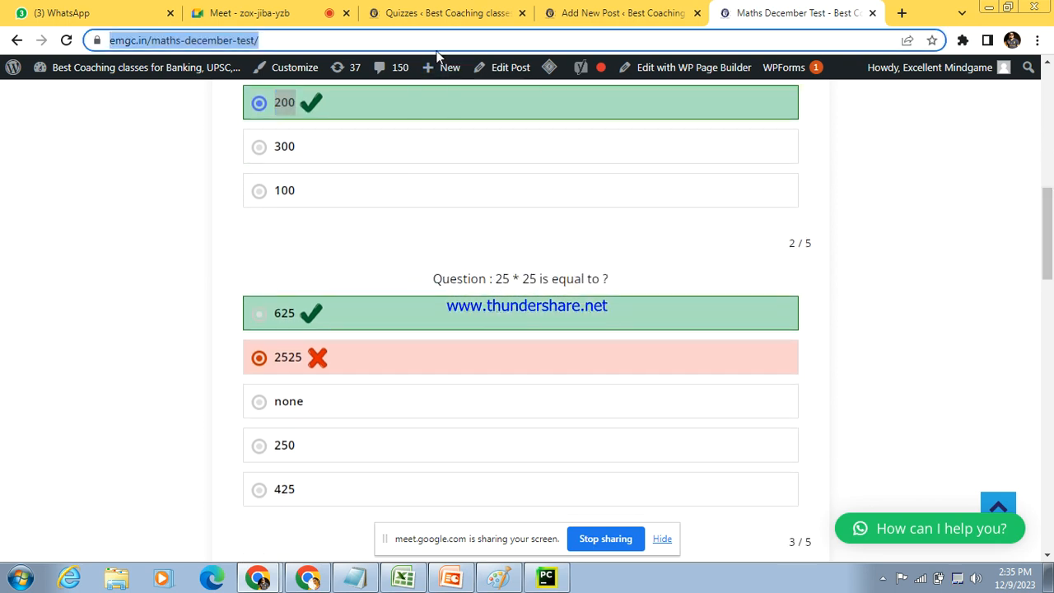
key("Return")
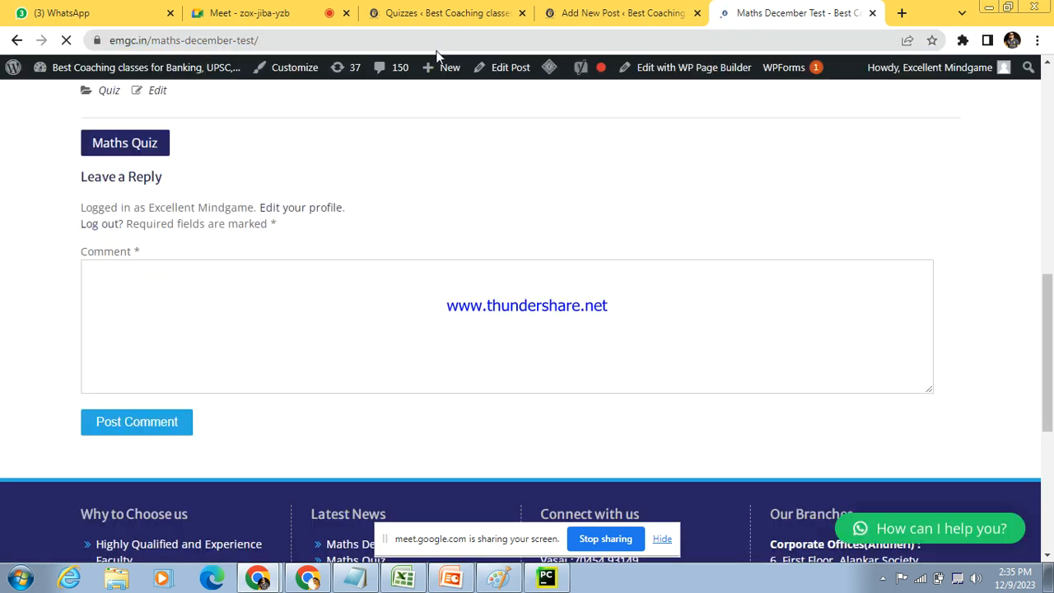
scroll(871, 184, "up", 5)
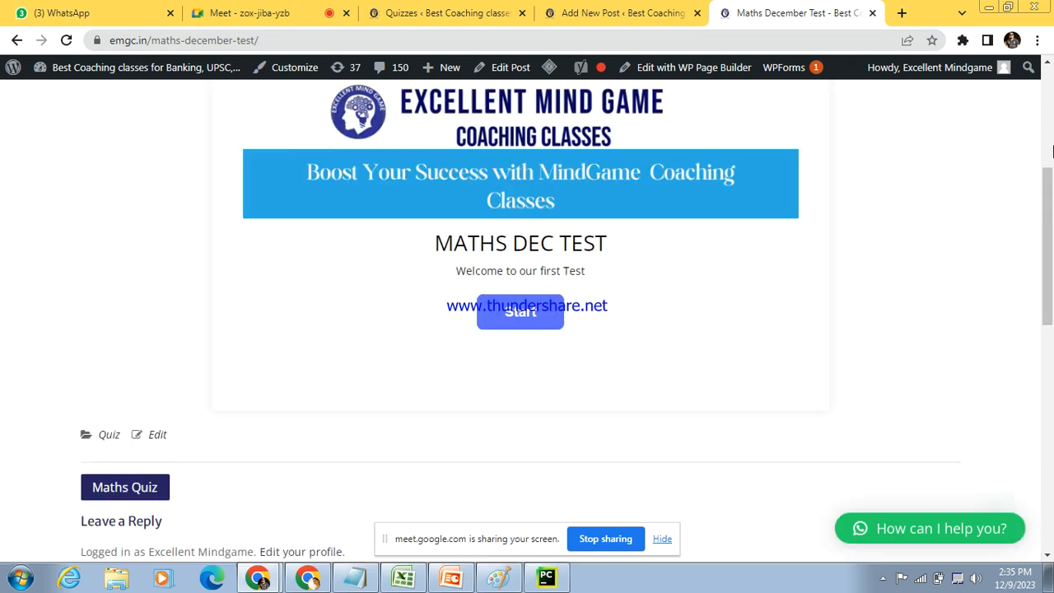
left_click(506, 419)
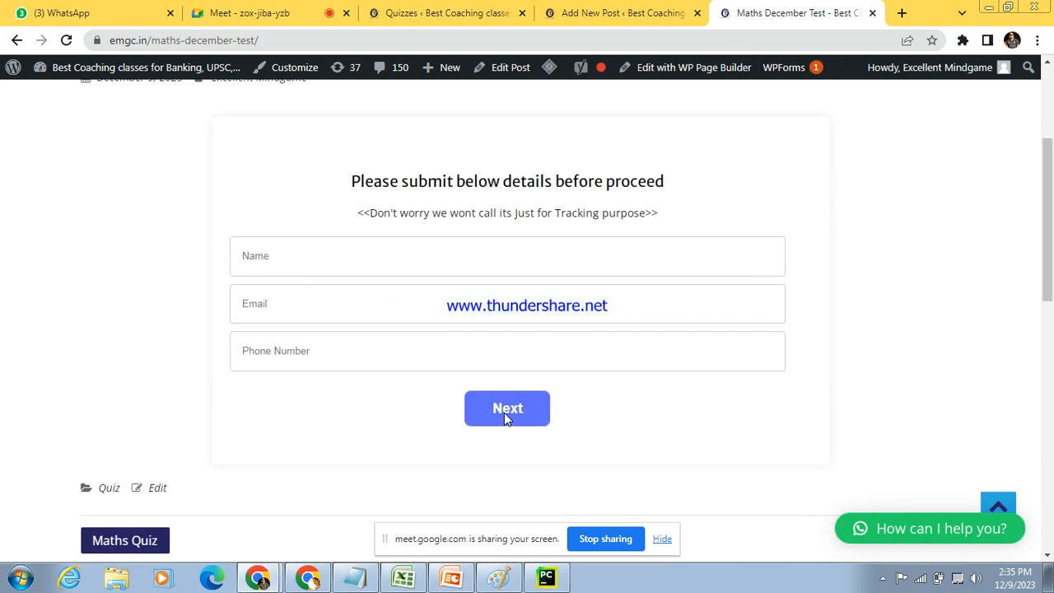
Step: Fill in the participant's name, email and phone number and continue to the quiz questions
left_click(407, 257)
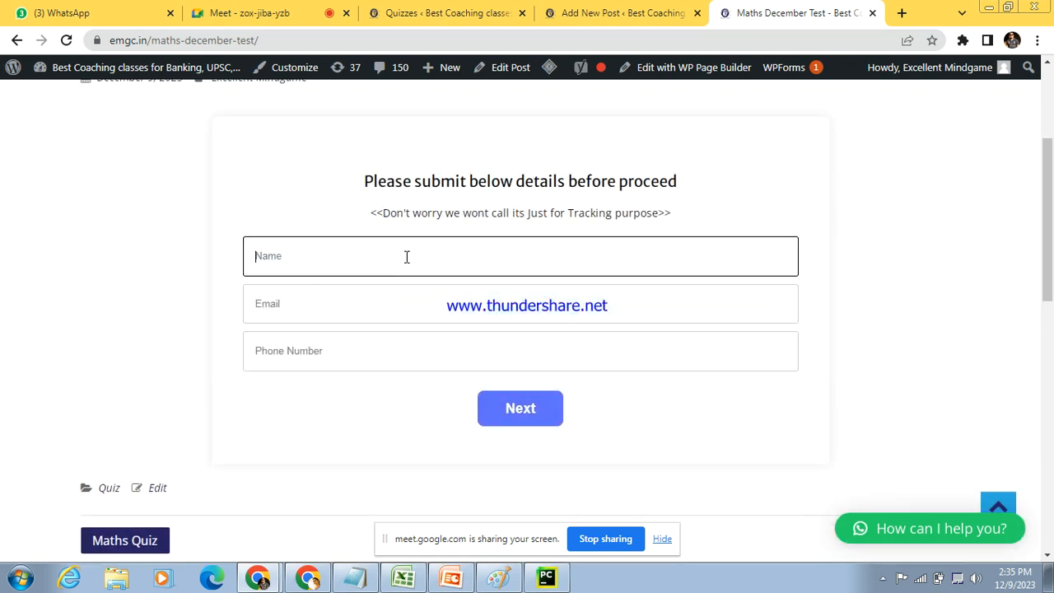
left_click(394, 305)
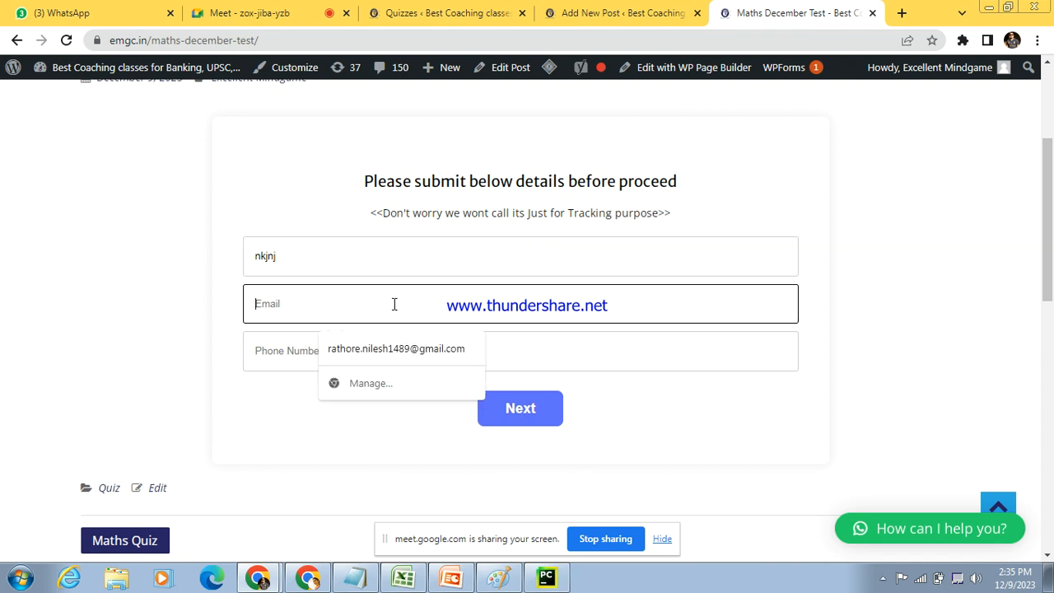
left_click(391, 352)
left_click(346, 354)
type("776786")
left_click(495, 406)
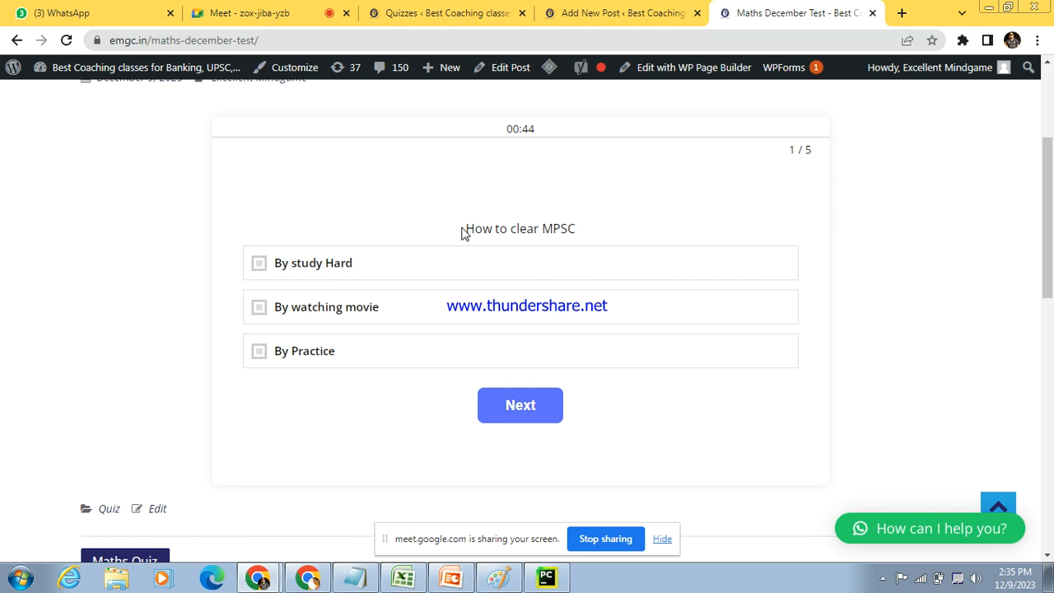
Step: Choose By watching movie for the "How to clear MPSC" question and let the quiz timer run out
left_click(257, 311)
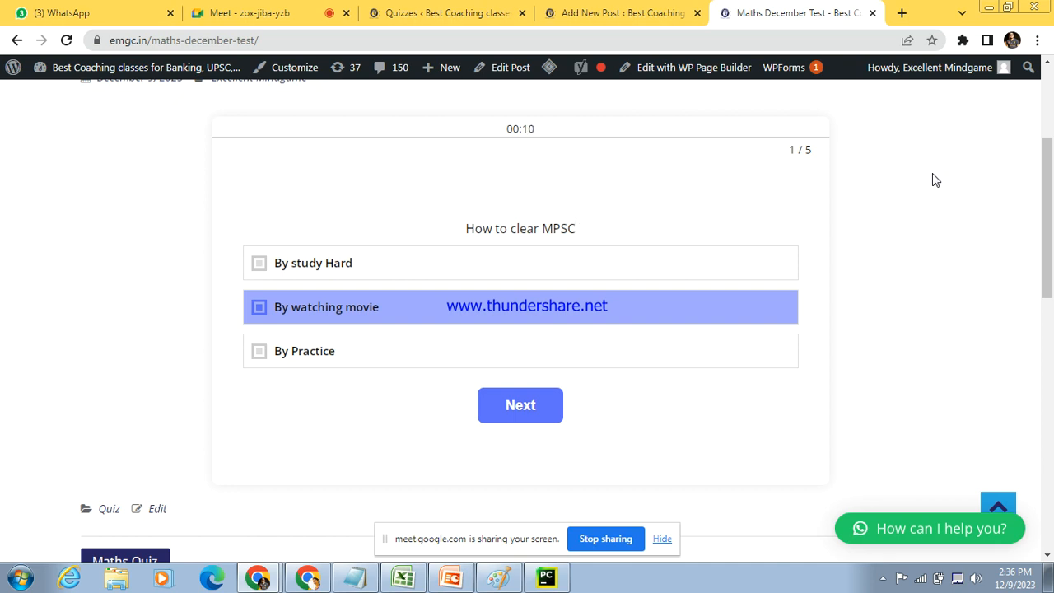
left_click_drag(791, 149, 814, 160)
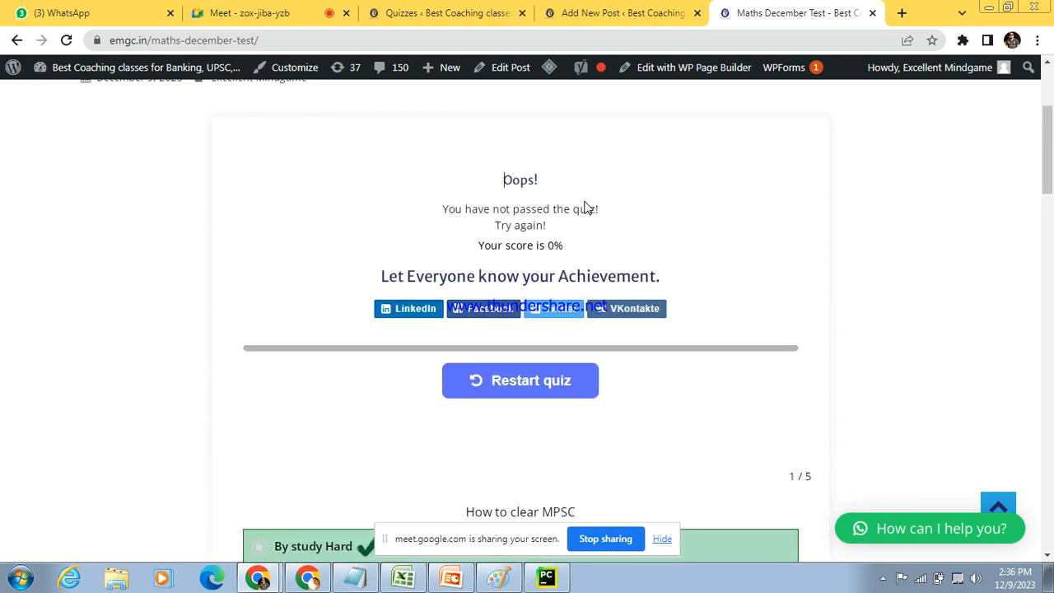
Step: Return to the Quiz Maker quizzes list and open the Maths Dec Test quiz for editing
left_click(591, 8)
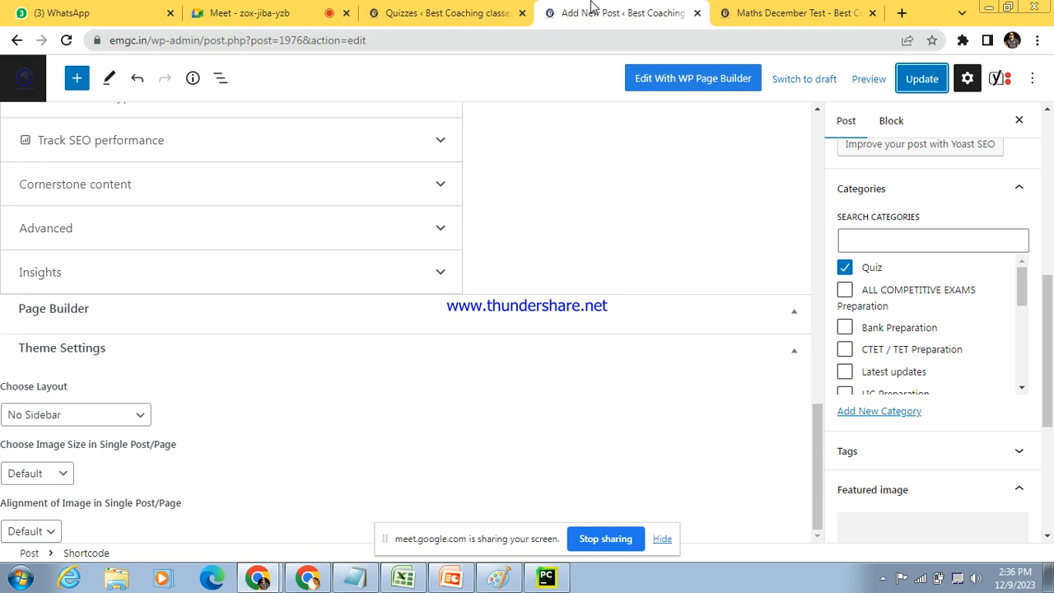
left_click(452, 9)
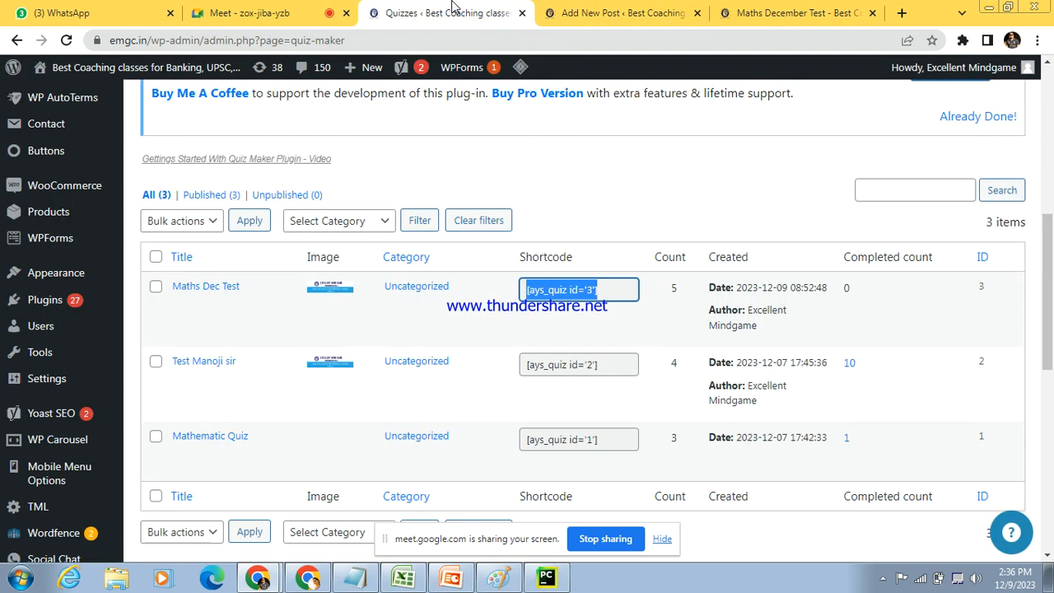
left_click(669, 172)
mouse_move(221, 292)
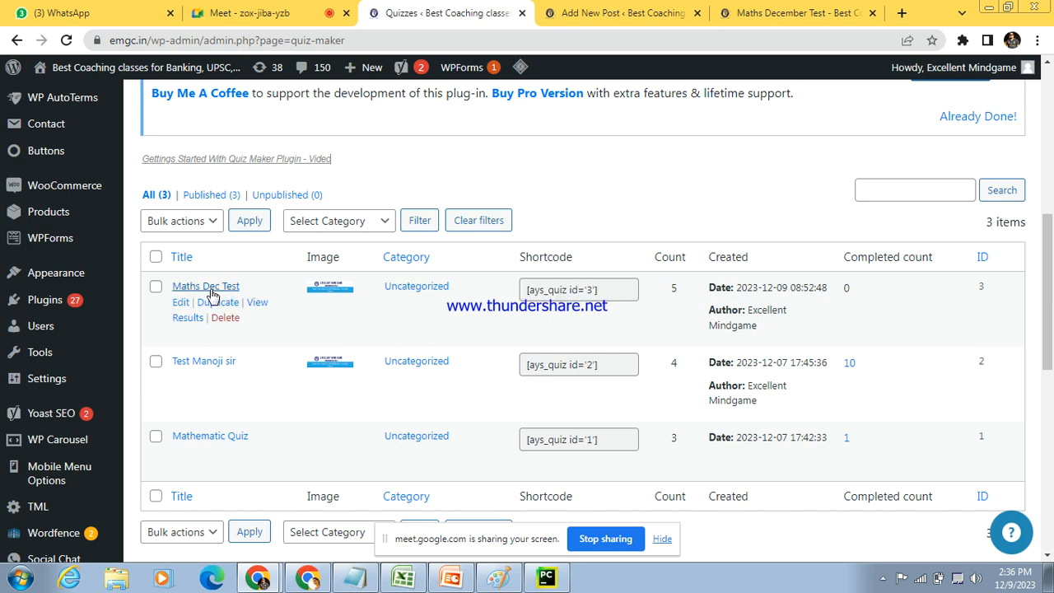
left_click(211, 288)
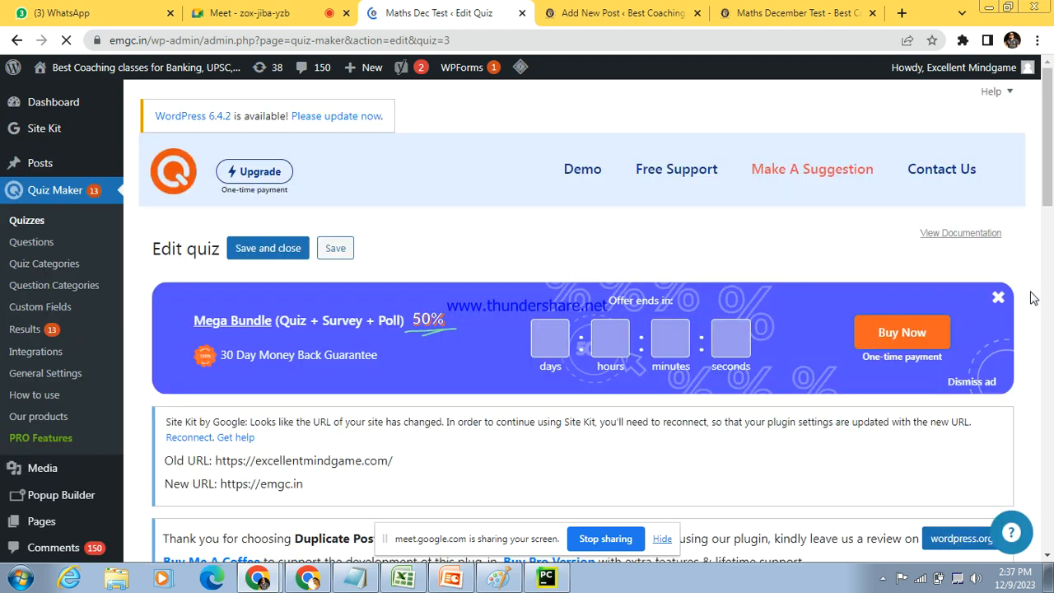
Step: Open the quiz's timer settings and select the Timer seconds value for editing
left_click_drag(1048, 124, 1052, 274)
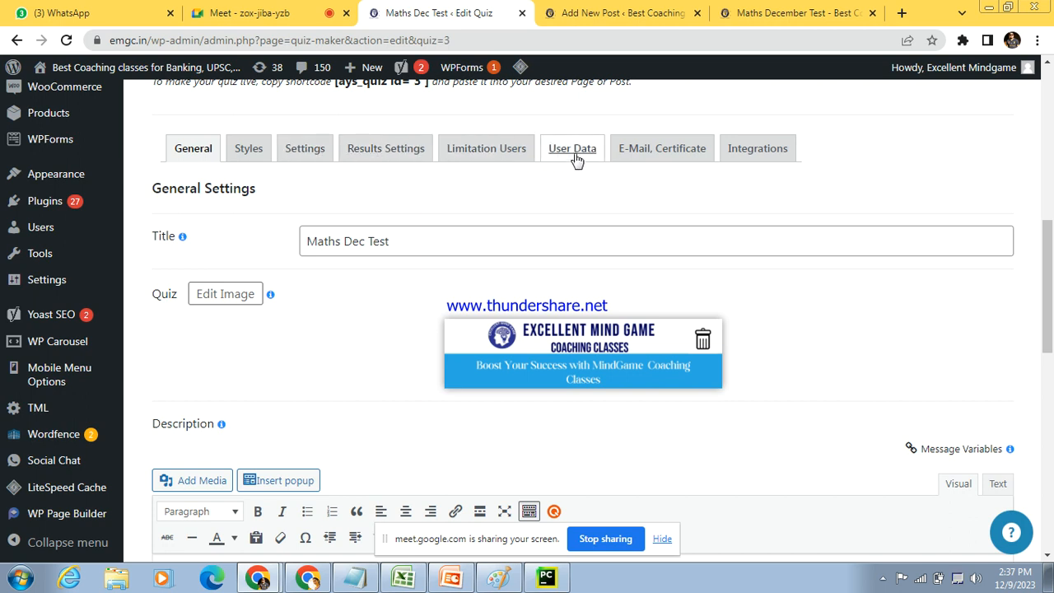
left_click(311, 148)
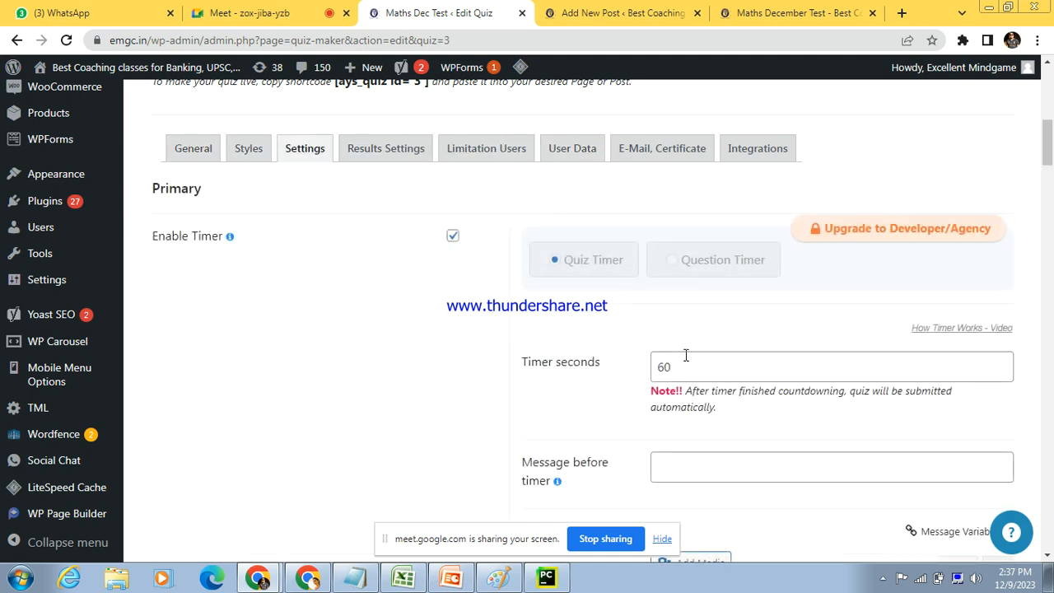
left_click_drag(713, 363, 656, 370)
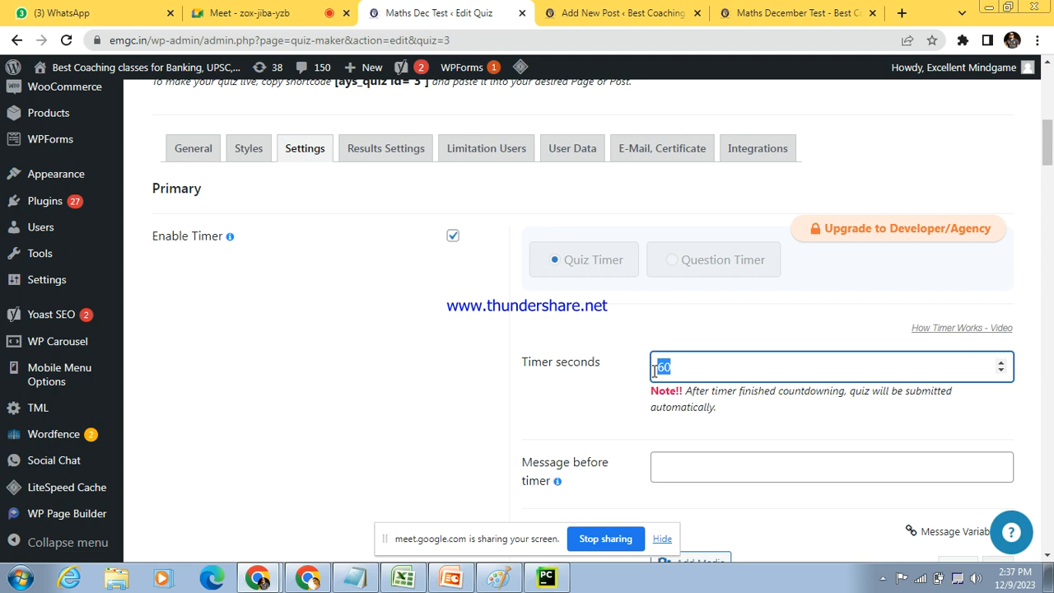
Step: Review the quiz's timer options: Timer seconds, the messages before the timer and before starting the quiz, and the message after the timer ends
left_click(697, 357)
left_click_drag(522, 363, 606, 372)
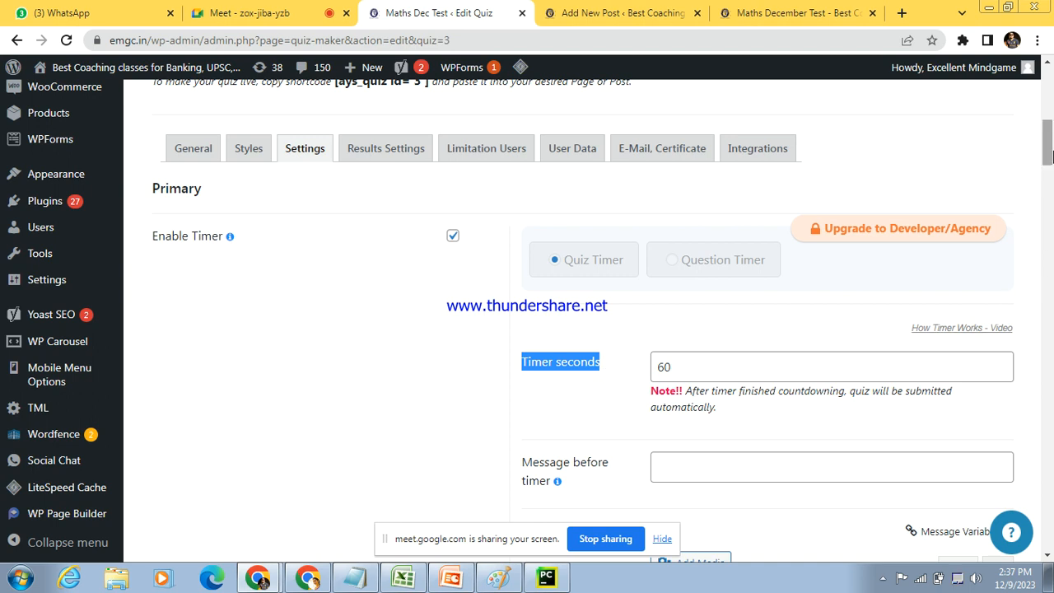
left_click_drag(1048, 155, 1048, 170)
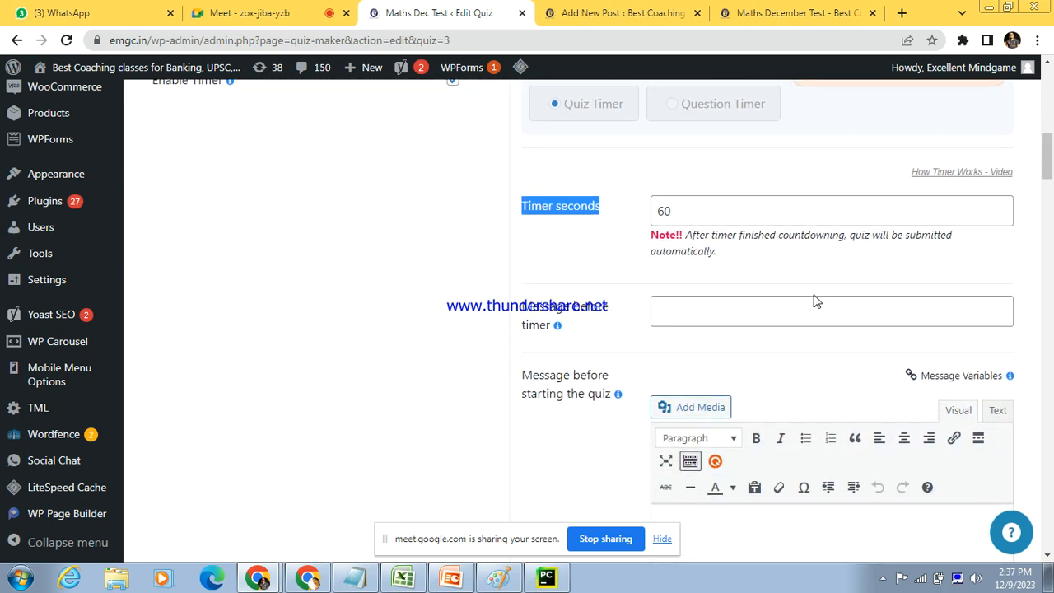
left_click(806, 320)
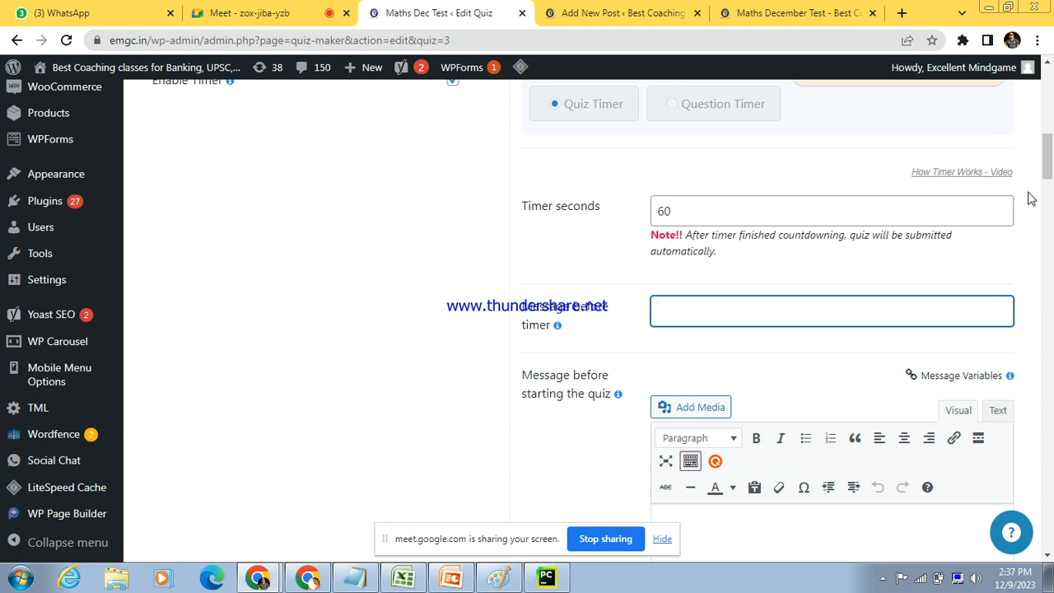
left_click_drag(1048, 168, 1048, 186)
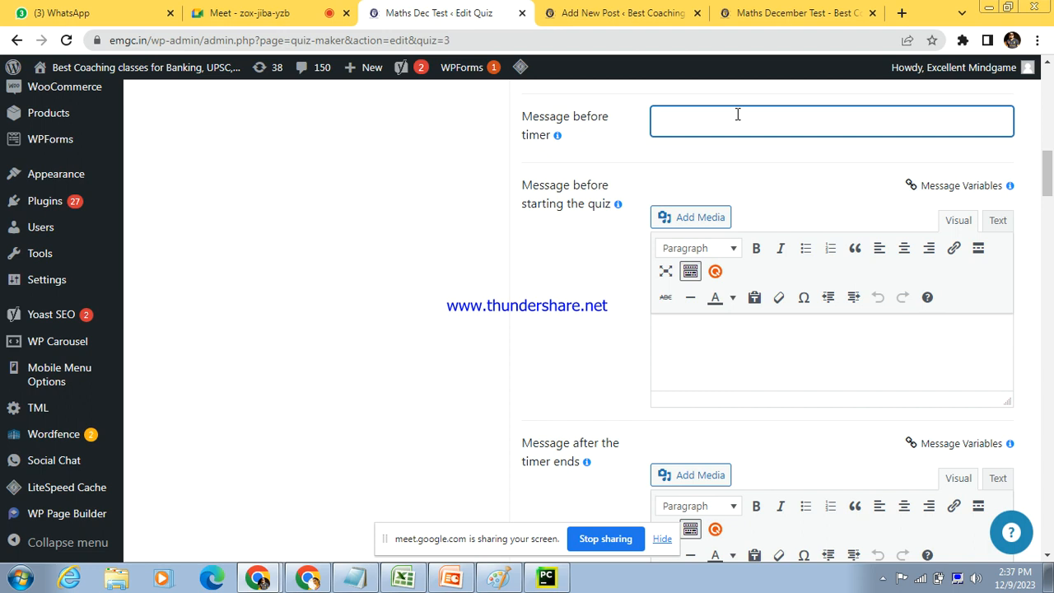
left_click(718, 349)
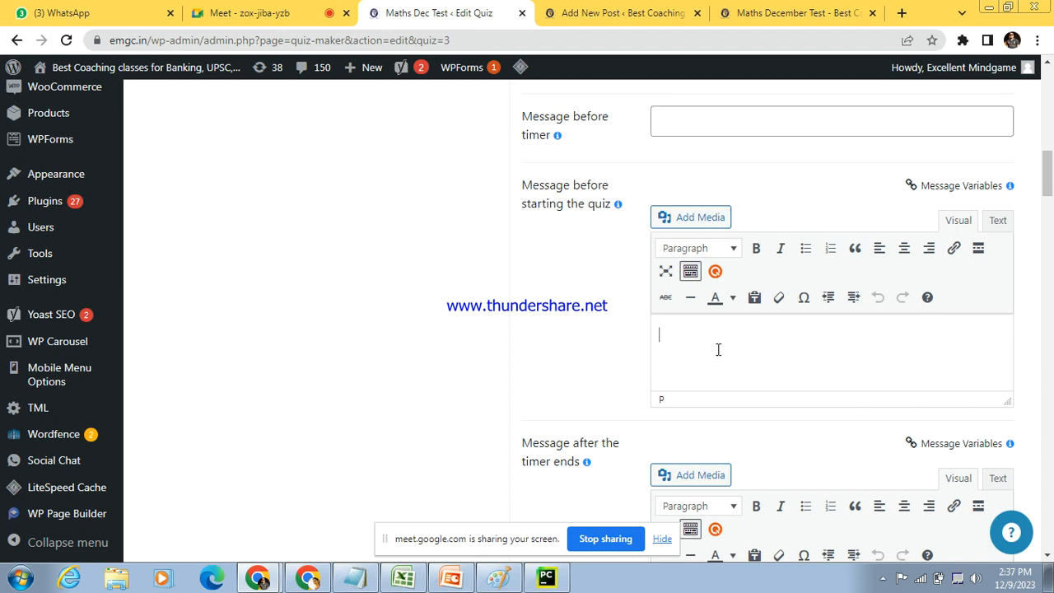
left_click(778, 121)
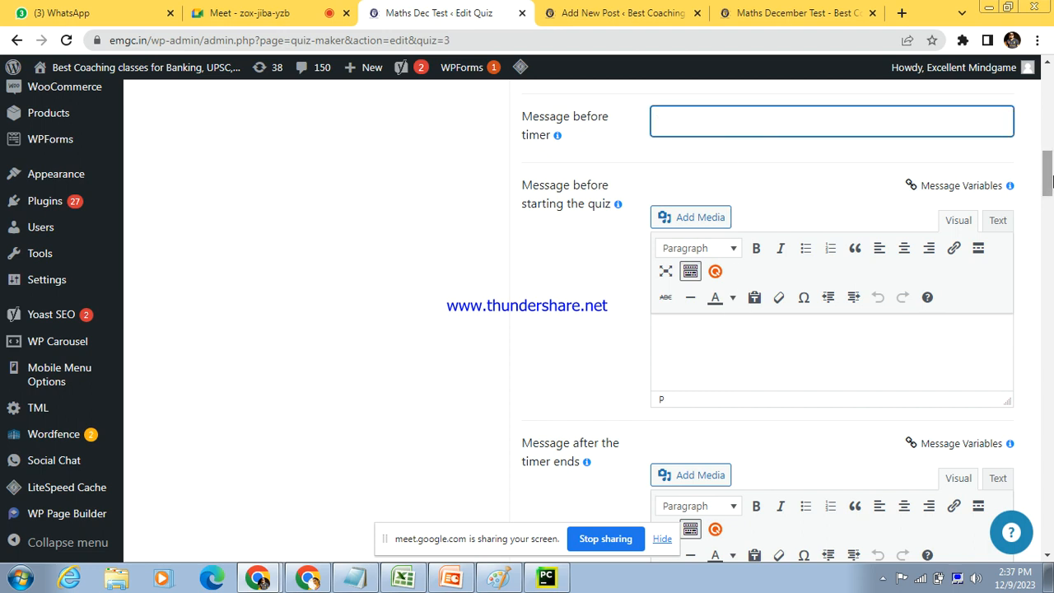
left_click_drag(1049, 176, 1049, 204)
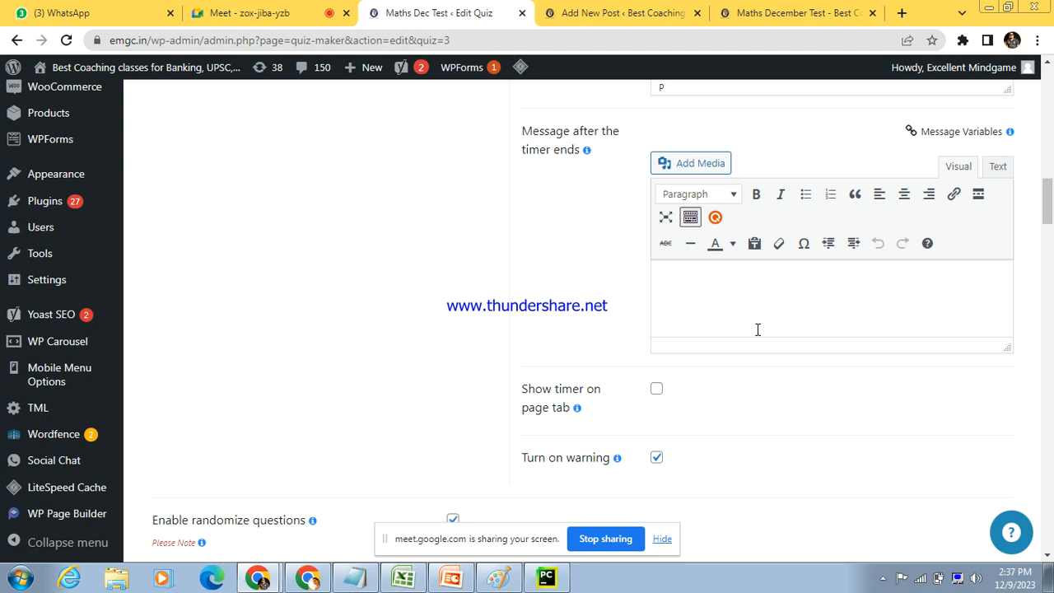
left_click(713, 281)
left_click_drag(1052, 211, 1050, 146)
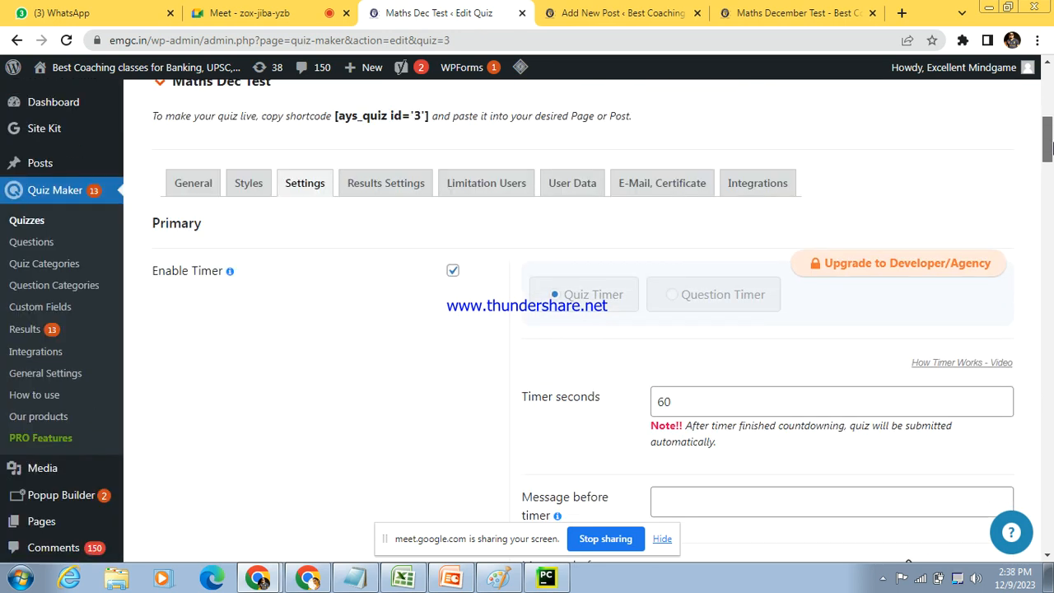
mouse_move(1051, 145)
left_mouse_down()
mouse_move(1051, 171)
mouse_move(1052, 156)
left_mouse_up()
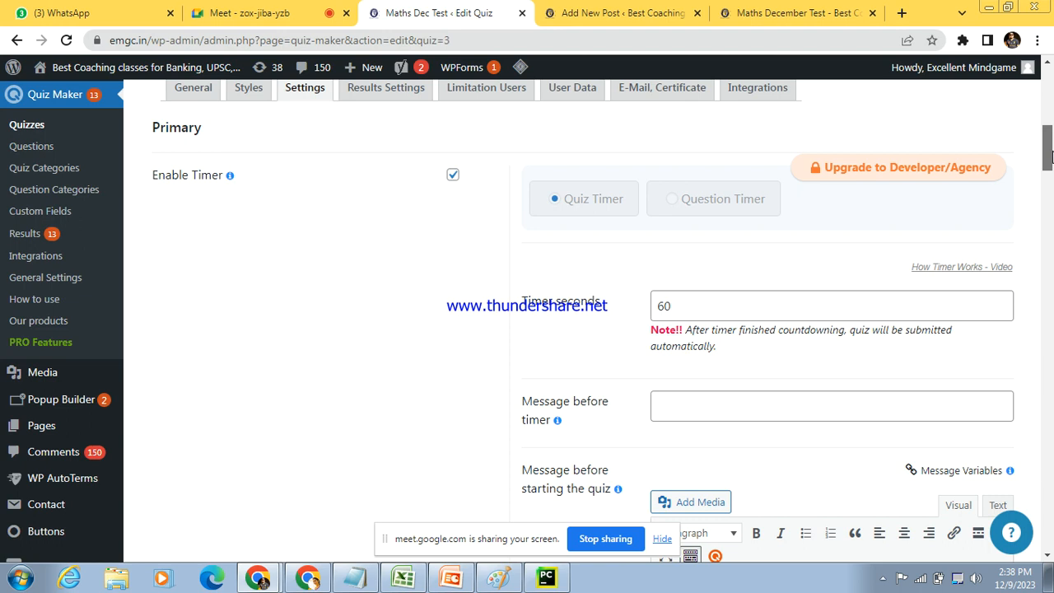
Step: Enter "This test is for 10 min" as the message before timer and set Timer seconds to 600
left_click(768, 410)
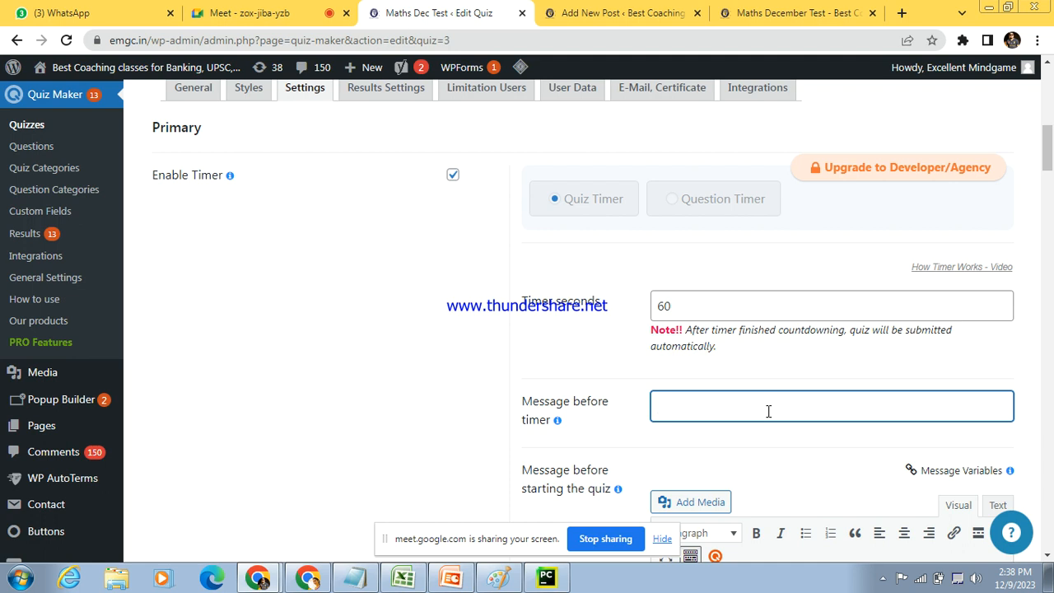
type("This test is for ")
type("1 min")
key("Left")
key("Left")
type("0")
left_click(695, 303)
type("0")
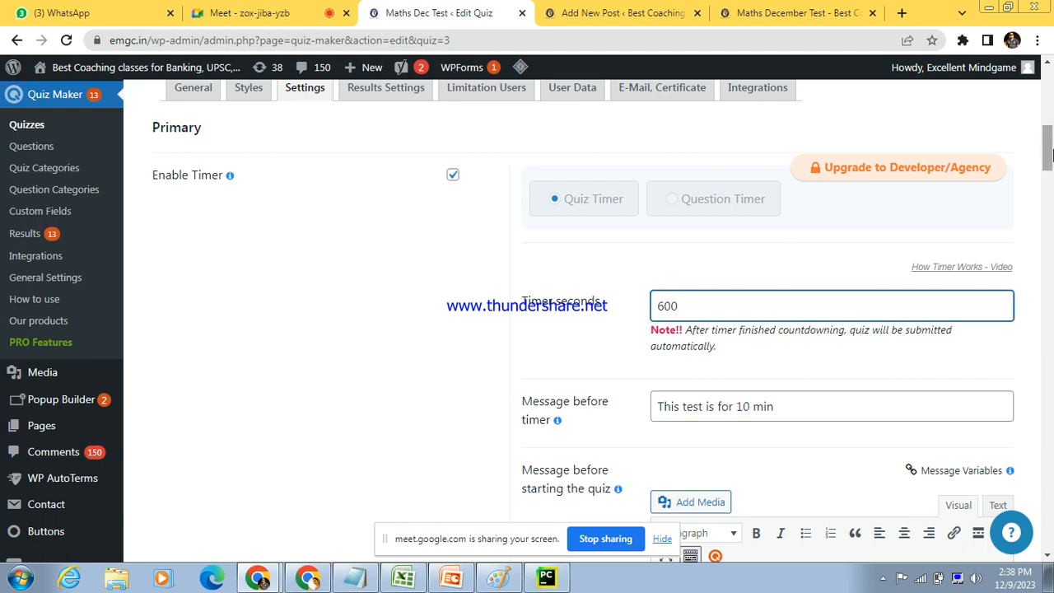
Step: Write "After 10 min Test will close automatically" as the message before starting the quiz, and save the quiz
left_click_drag(1049, 154, 1049, 152)
scroll(1049, 154, "down", 3)
left_click(717, 347)
type("Aft")
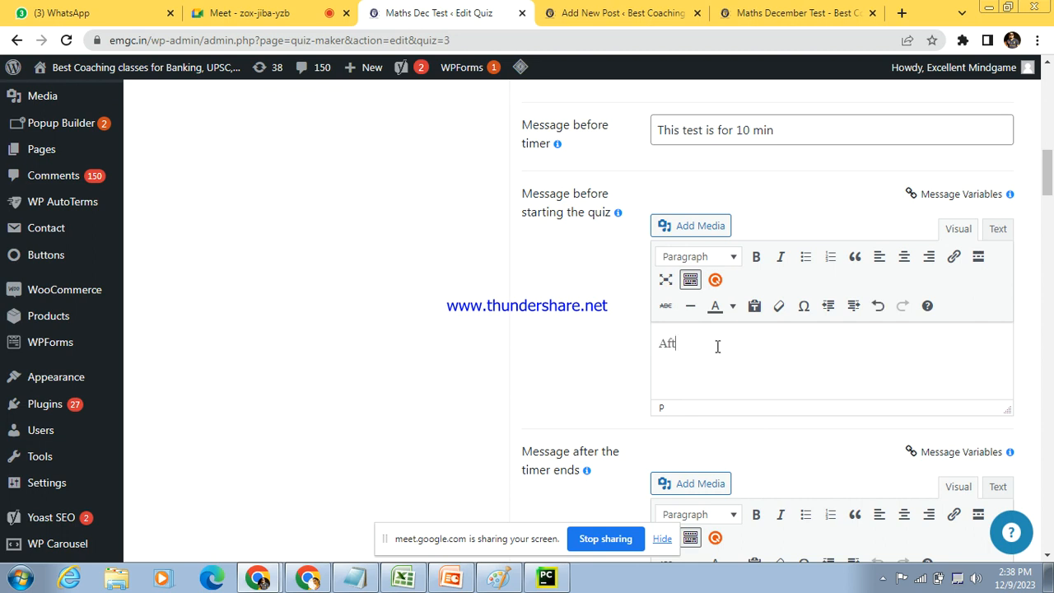
type("er 10 min Test will close automet")
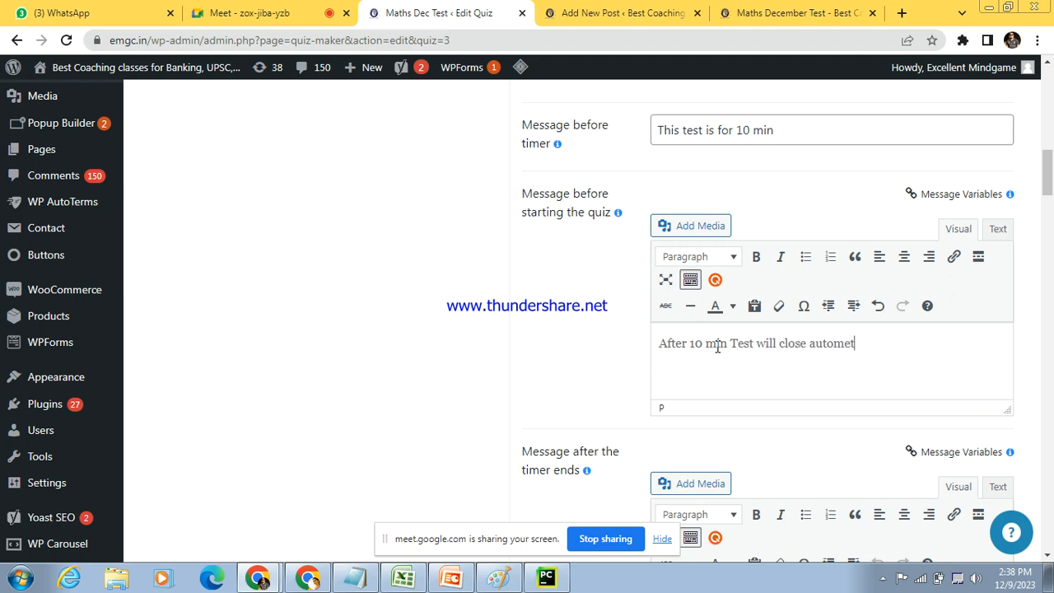
type("ically")
right_click(867, 350)
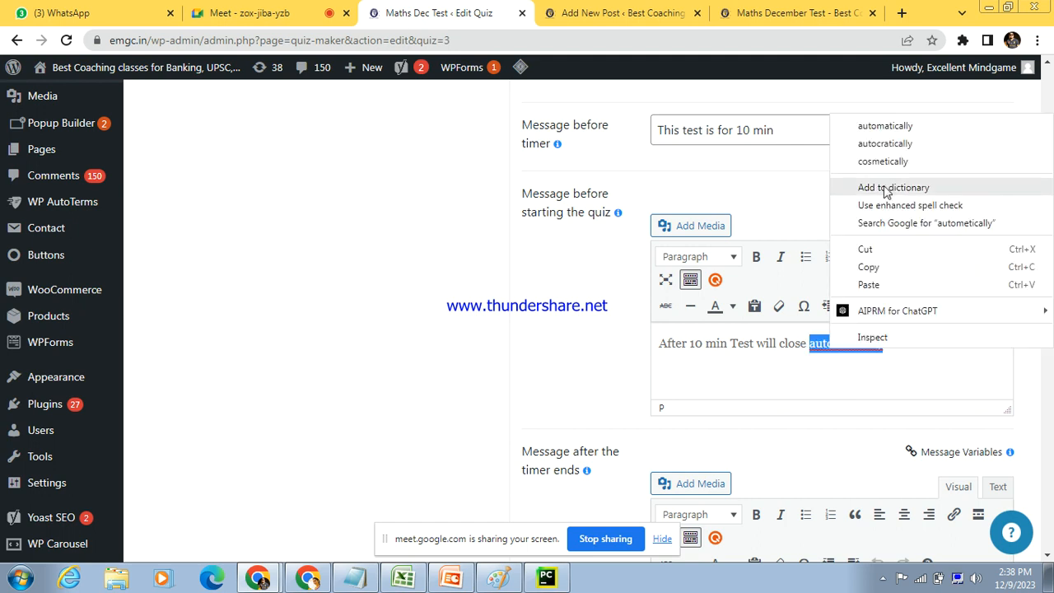
left_click(898, 125)
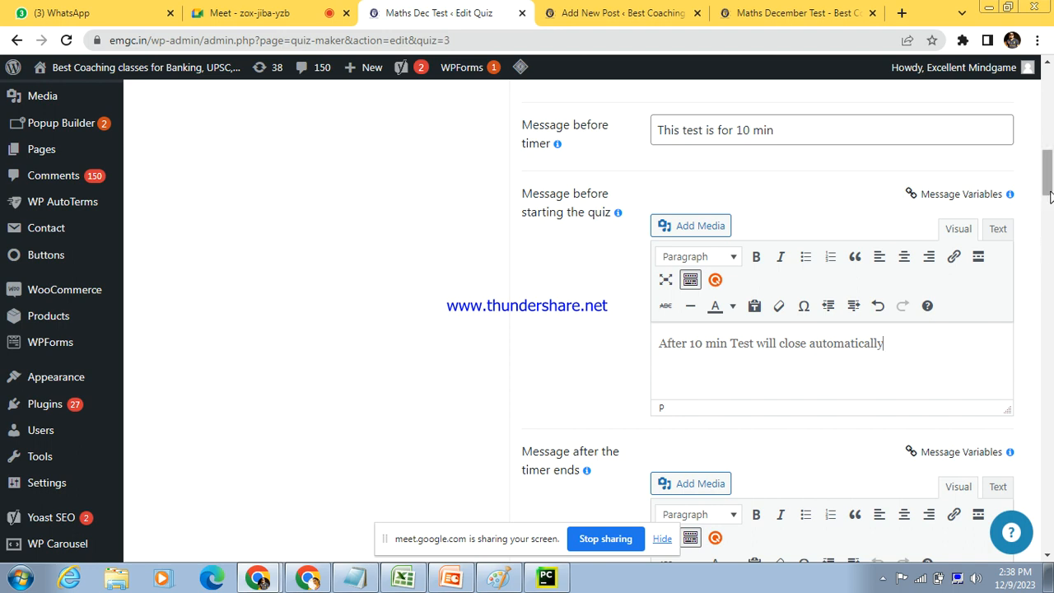
left_click_drag(1049, 194, 1049, 502)
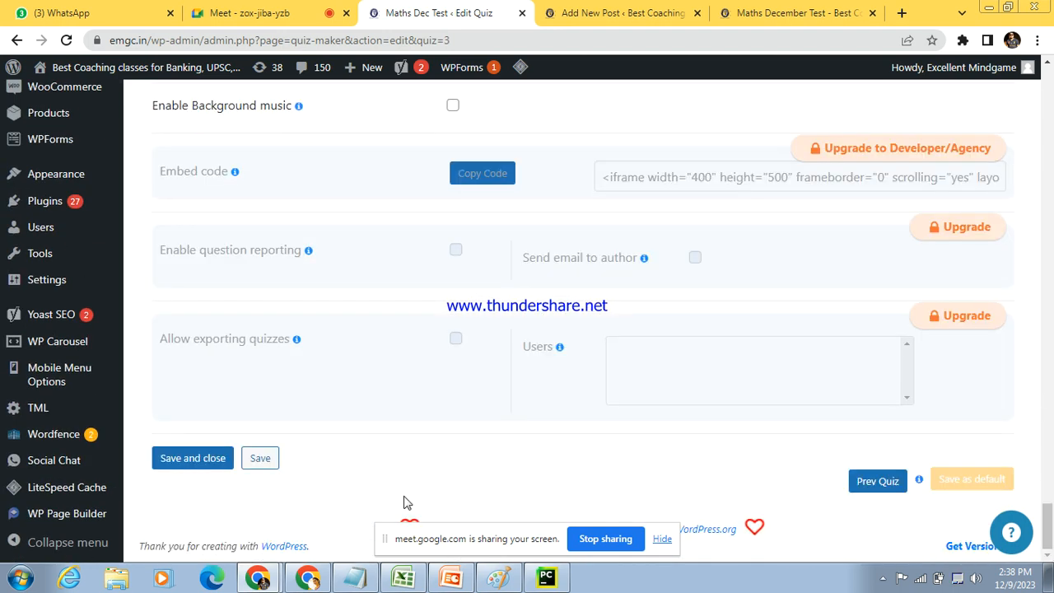
left_click(257, 460)
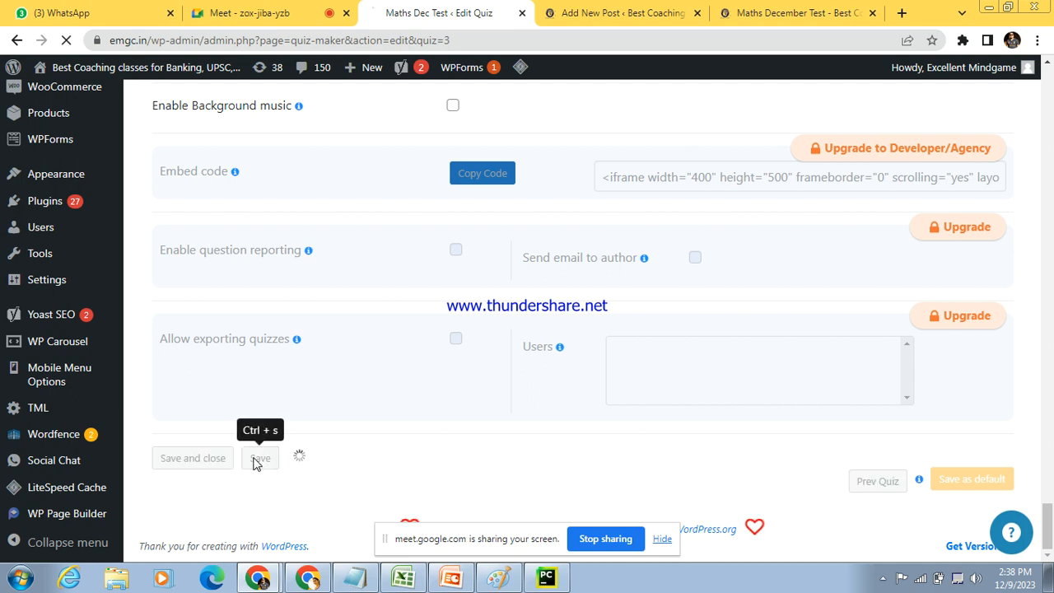
Step: Reload the live Maths December Test page and start the quiz
left_click(792, 11)
left_click(710, 34)
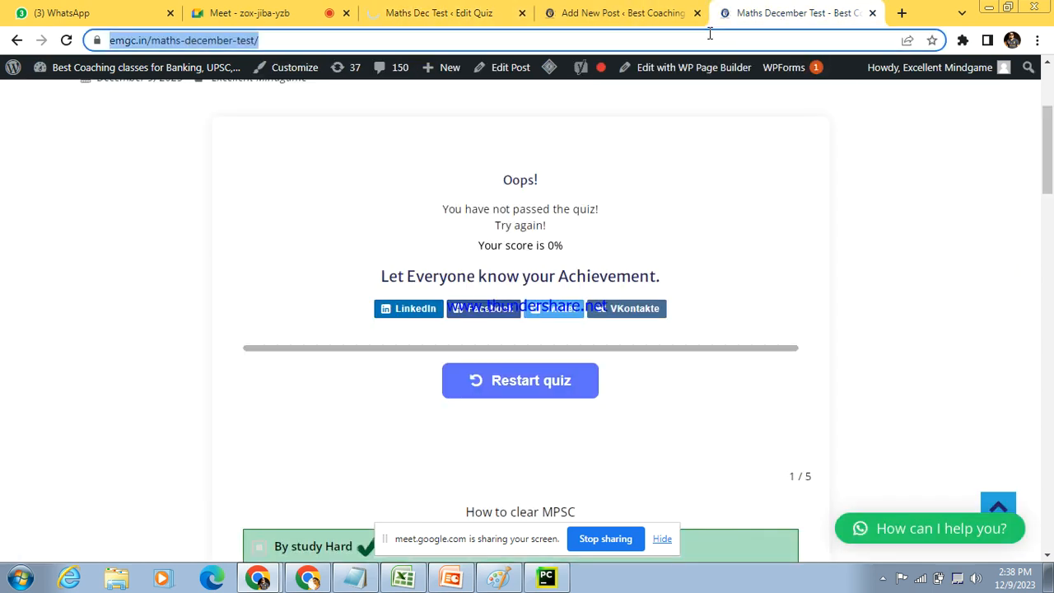
key("Return")
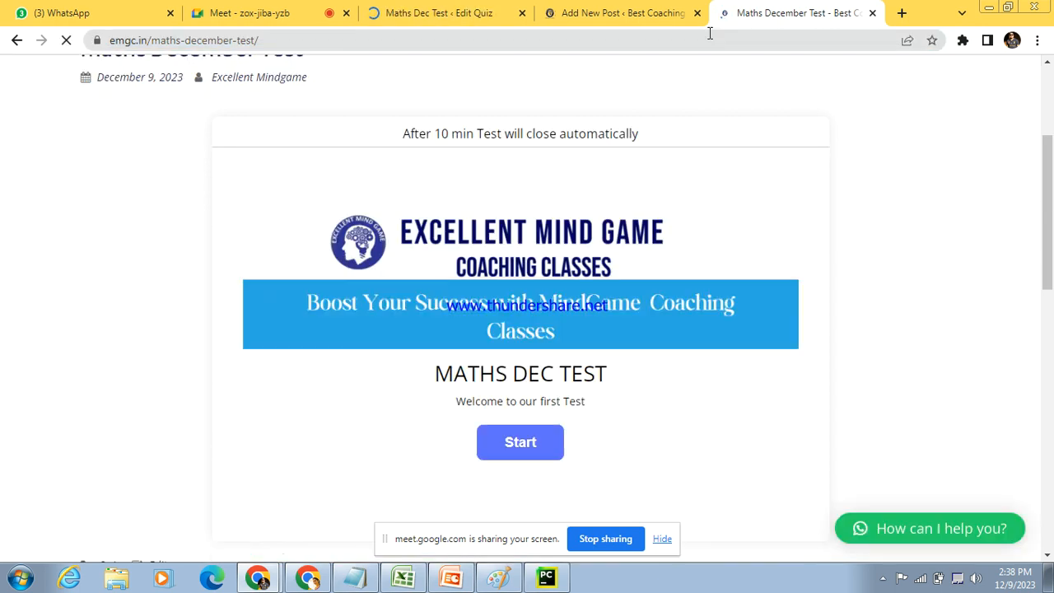
left_click(710, 34)
key("Return")
left_click(536, 440)
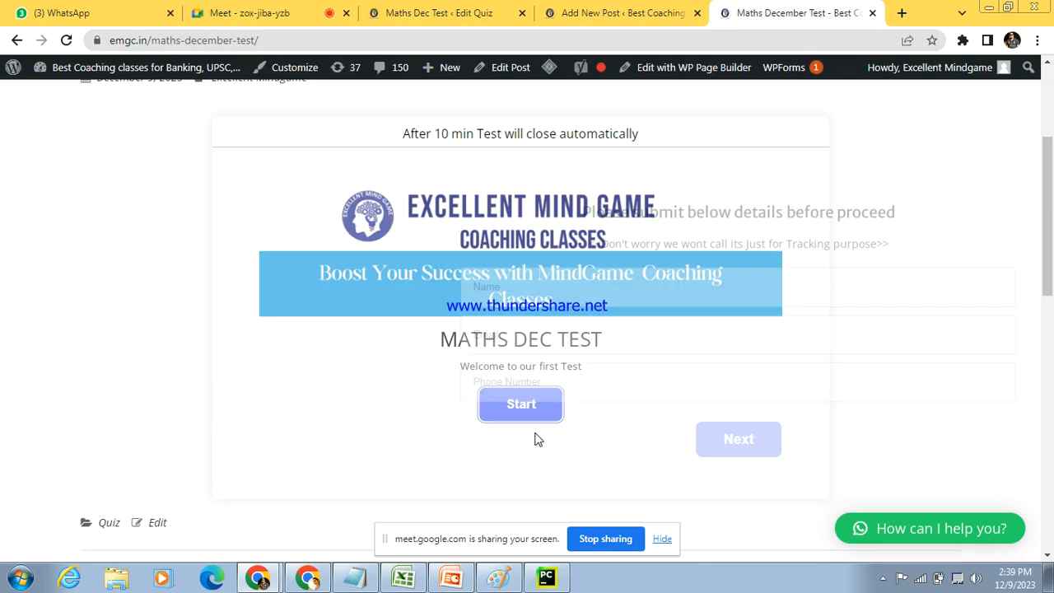
Step: Highlight the automatic-closing message above the participant details form and begin entering the participant's name
left_click_drag(404, 134, 645, 141)
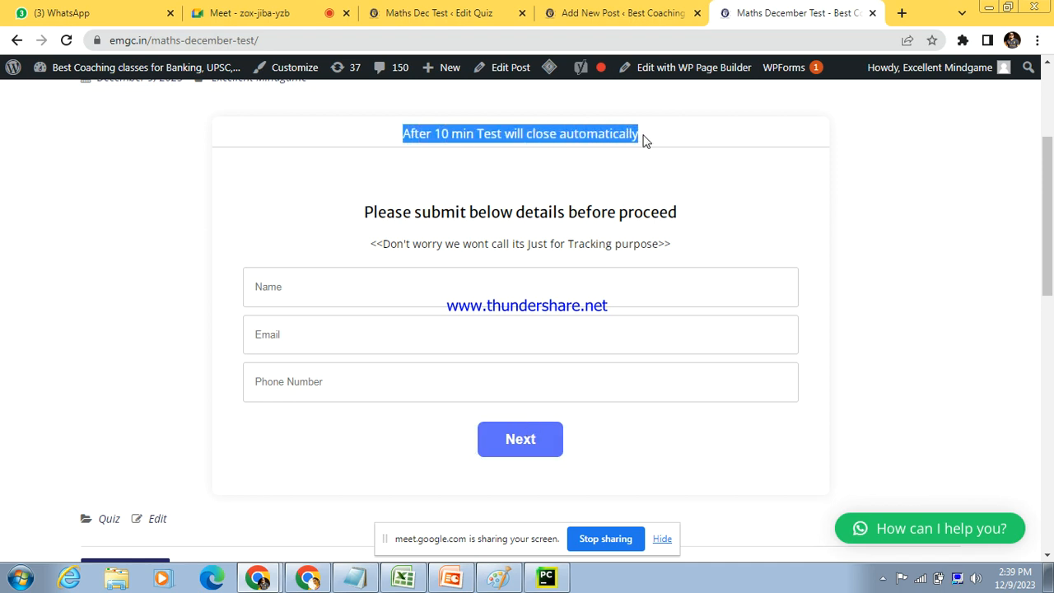
left_click(355, 293)
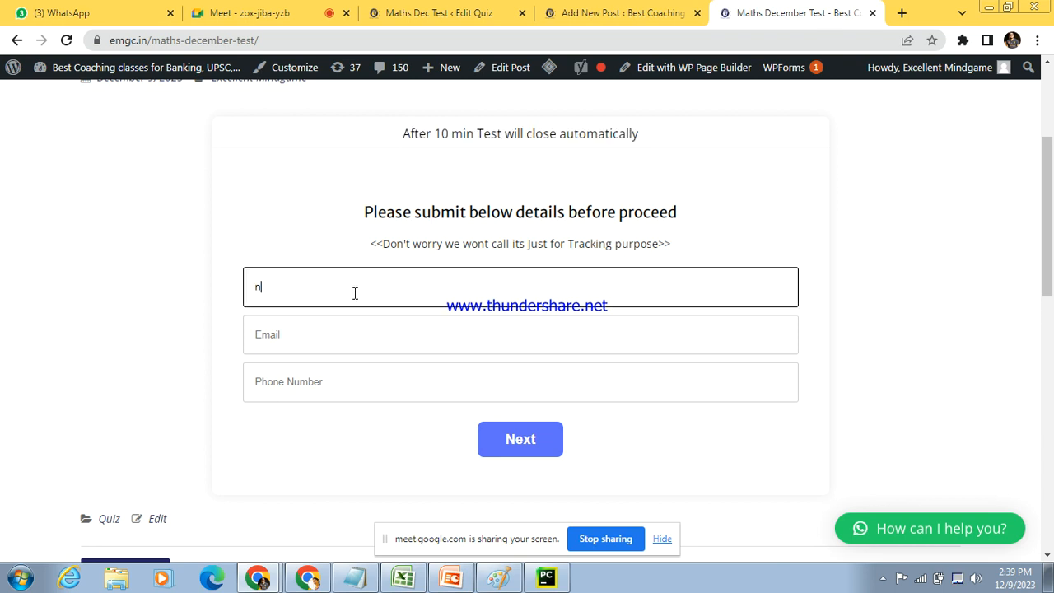
left_click(614, 10)
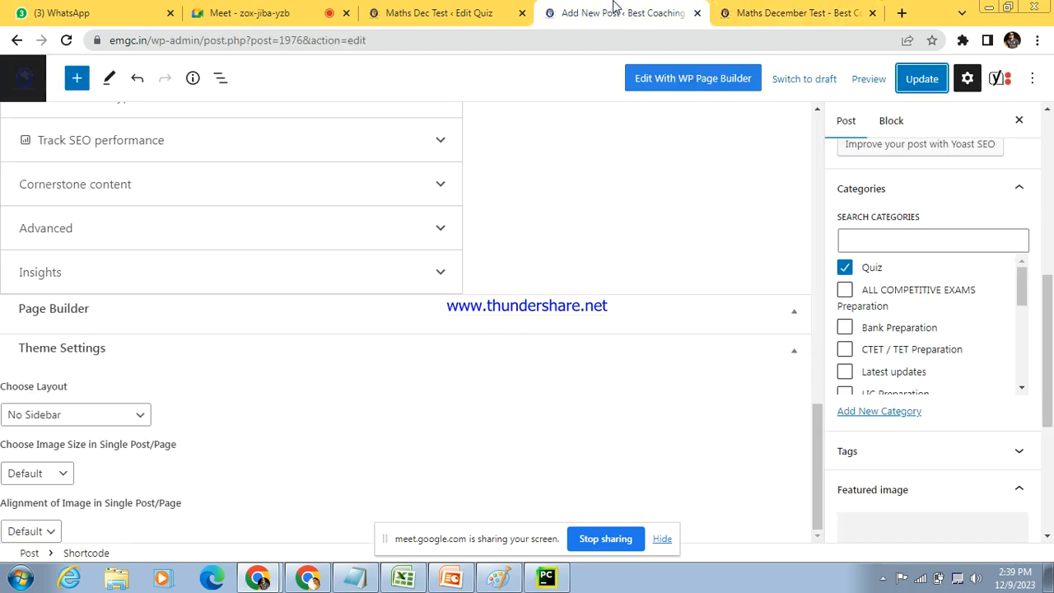
left_click(792, 12)
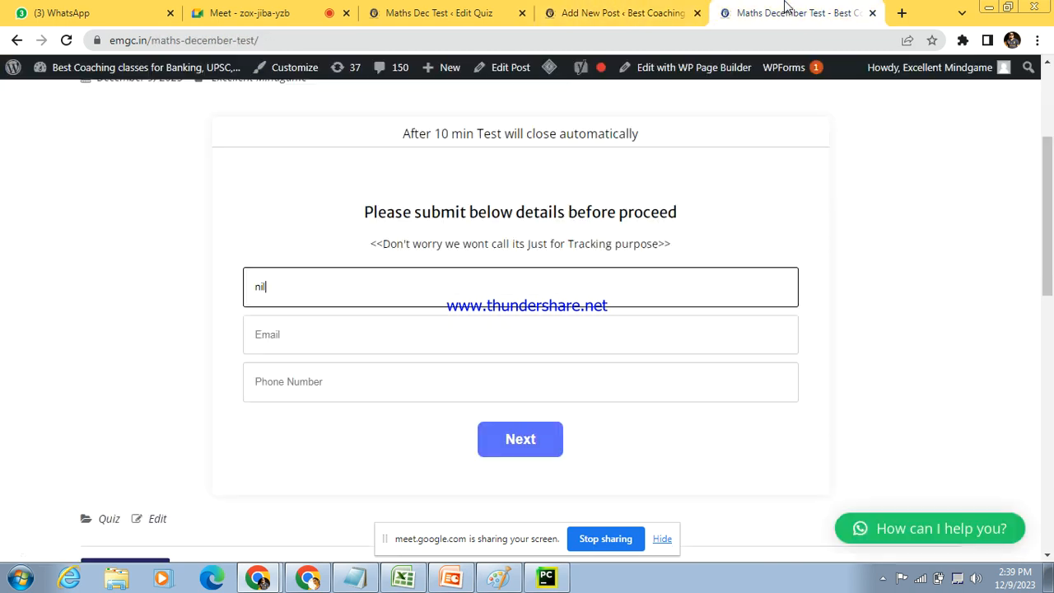
Step: Return to the Maths Dec Test quiz editor and check the saved Timer seconds setting
left_click(461, 11)
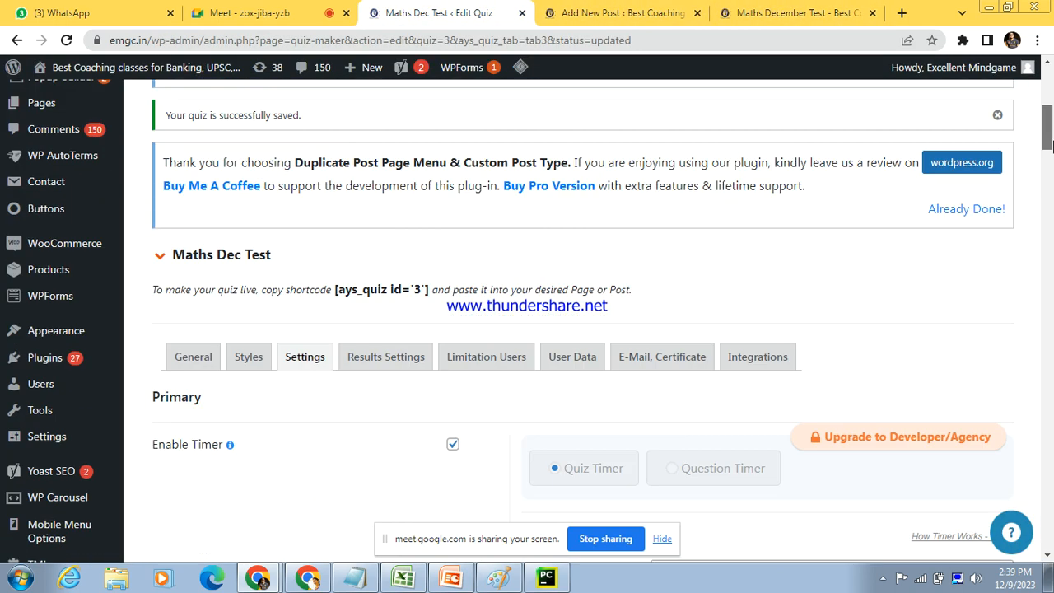
left_click_drag(1046, 122, 1048, 148)
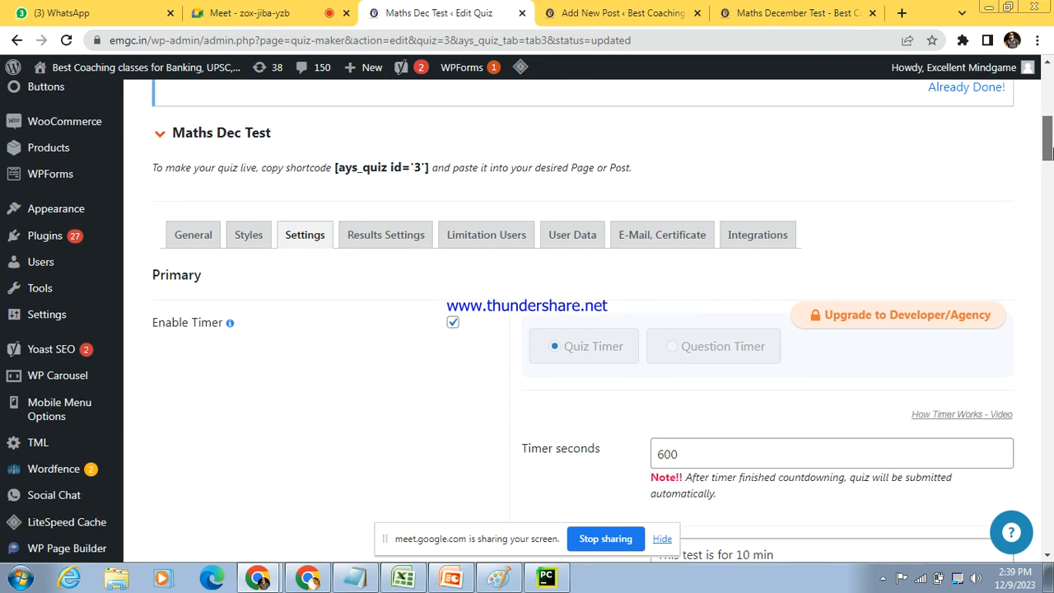
left_click_drag(1053, 154, 1052, 158)
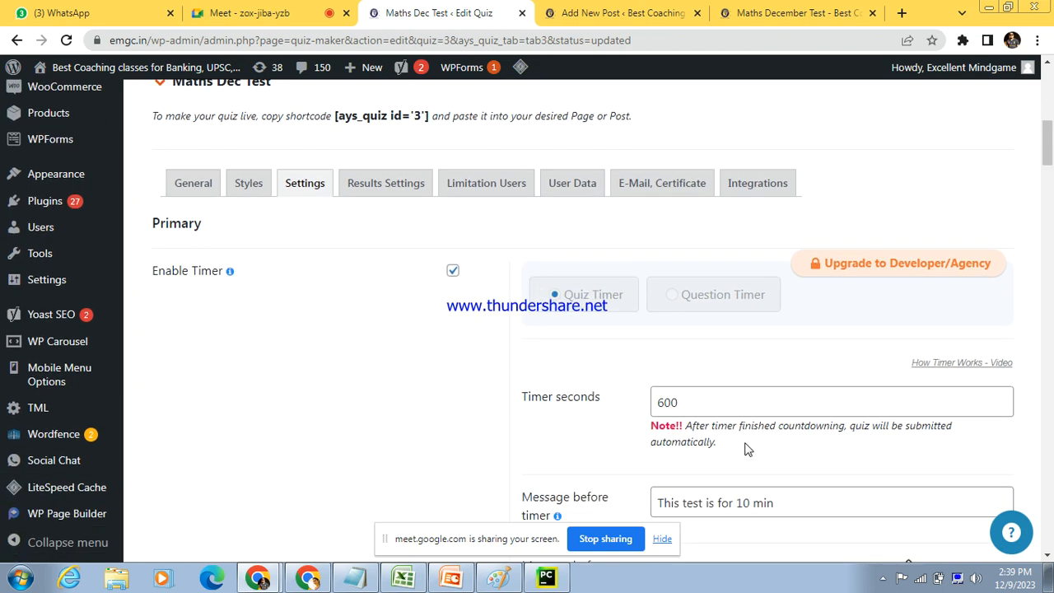
left_click_drag(711, 405, 649, 406)
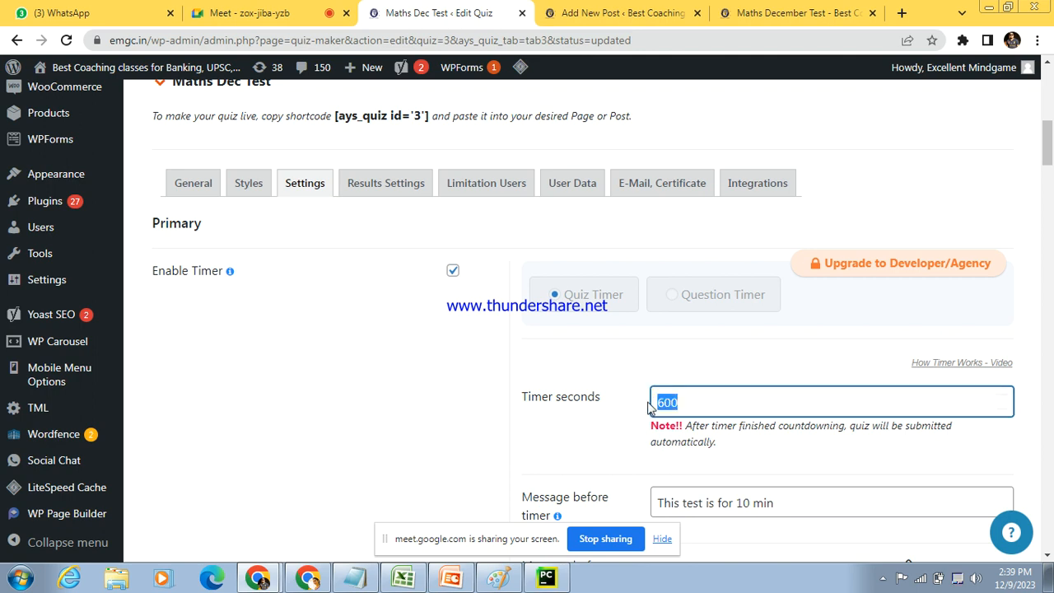
left_click(548, 359)
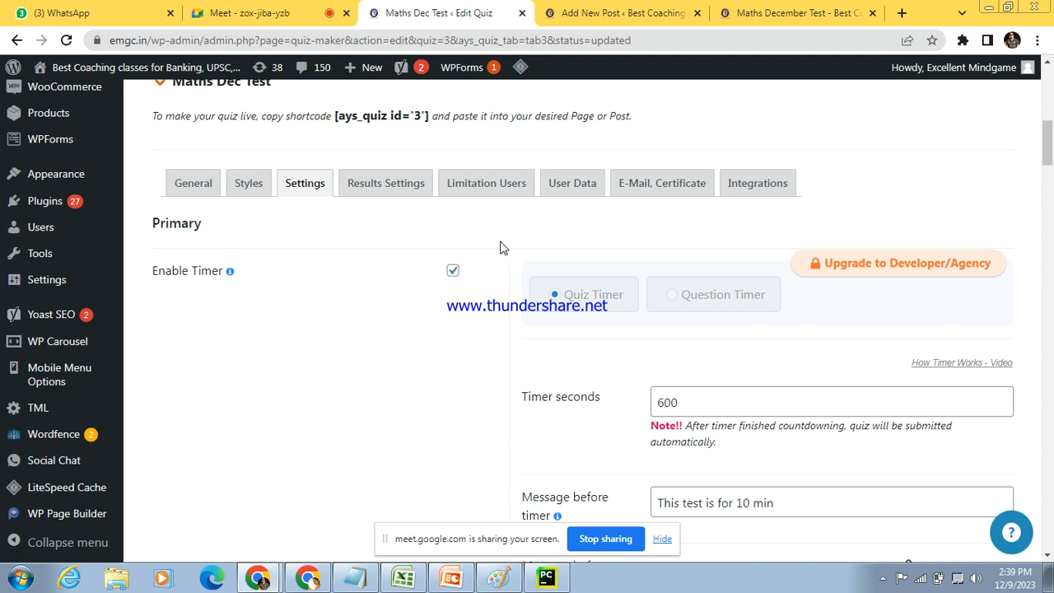
Step: Set Display score to By correct answers count in the quiz's results settings and save the quiz
left_click(393, 181)
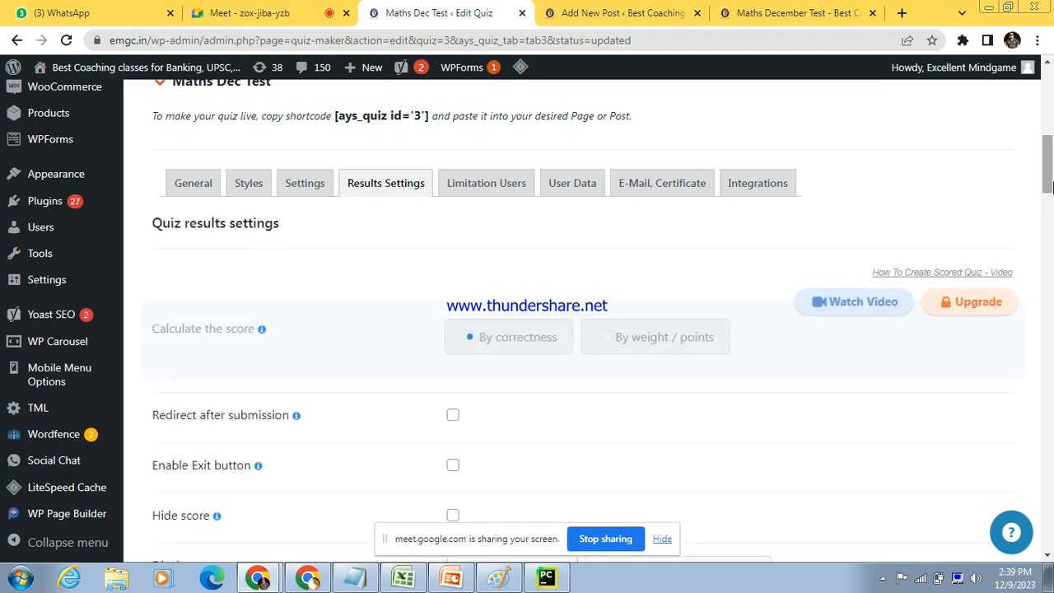
left_click_drag(1048, 185, 1048, 214)
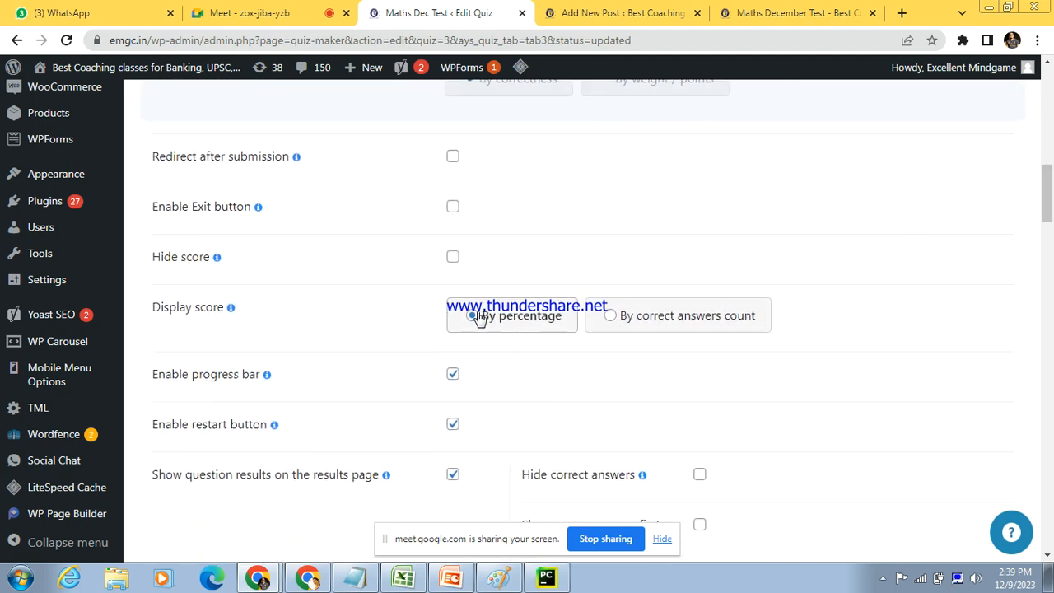
left_click(609, 317)
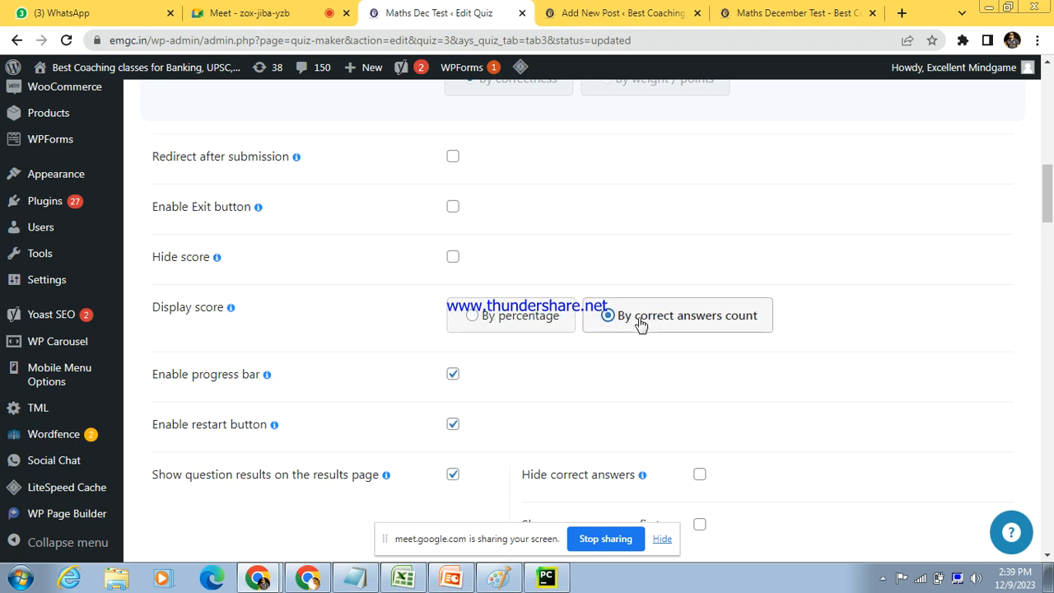
left_click_drag(1047, 205, 1050, 405)
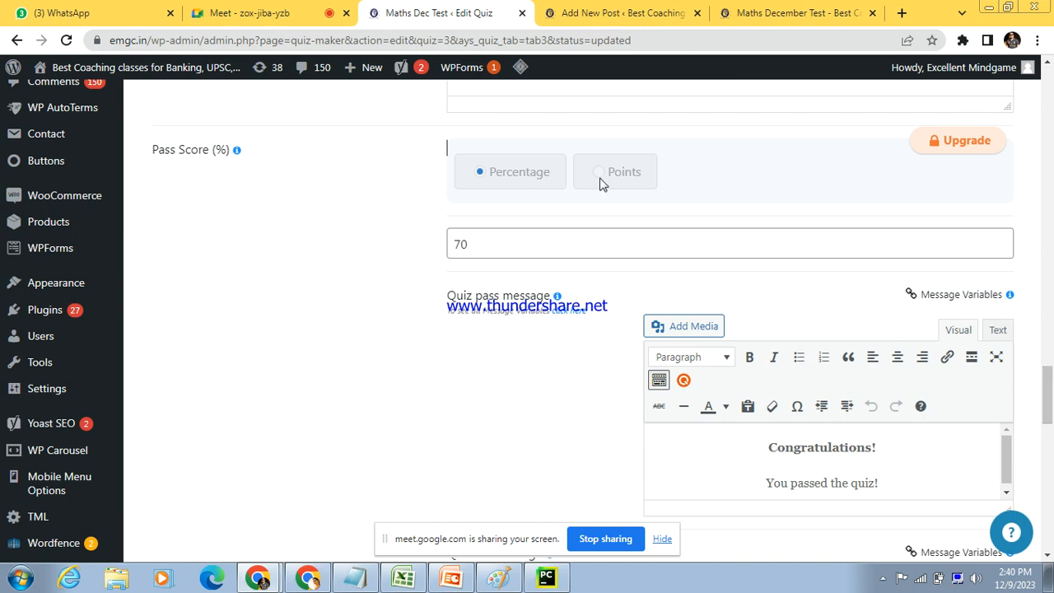
left_click_drag(1048, 406, 1048, 535)
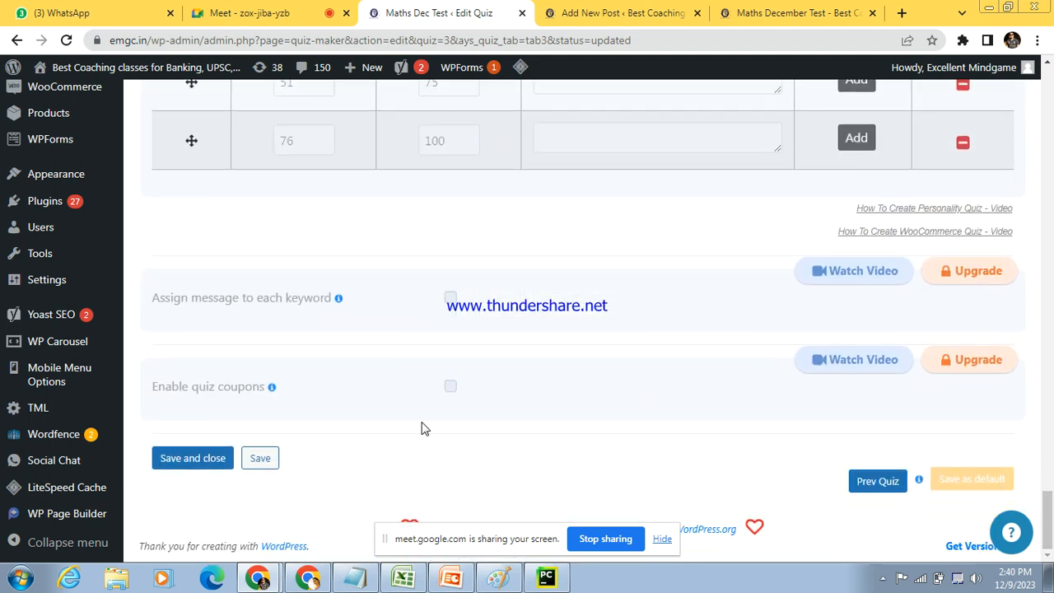
left_click(259, 457)
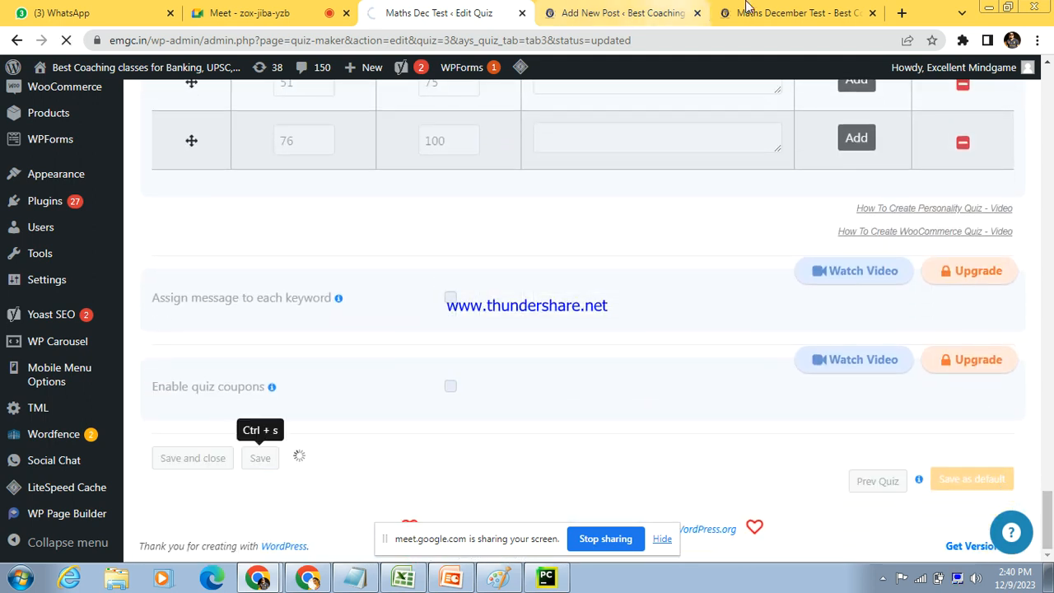
Step: Reload the live Maths December Test page, discarding the partly filled form, and start the quiz
left_click(791, 10)
left_click(772, 38)
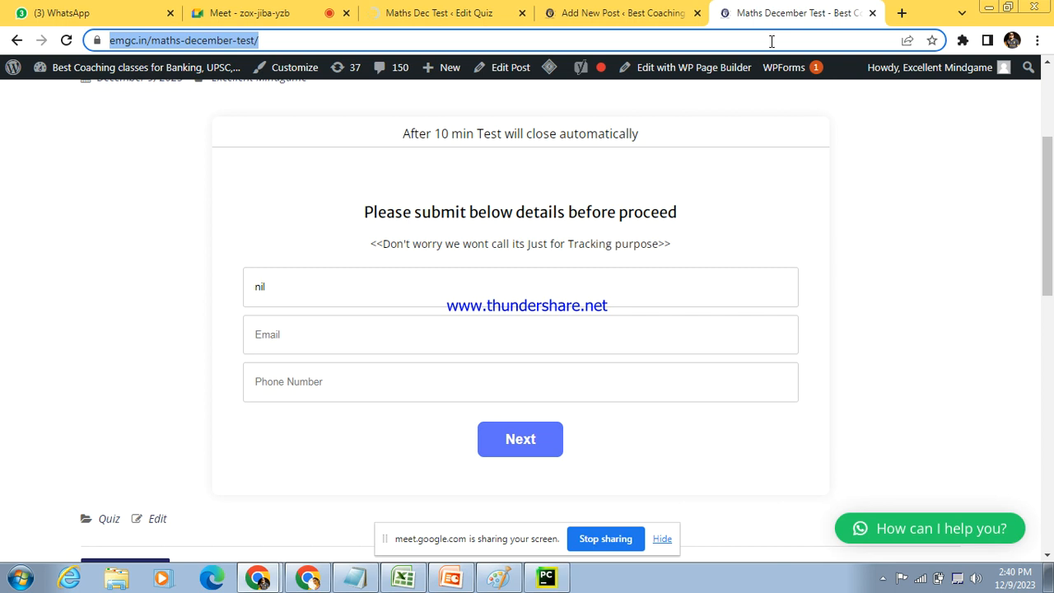
key("Return")
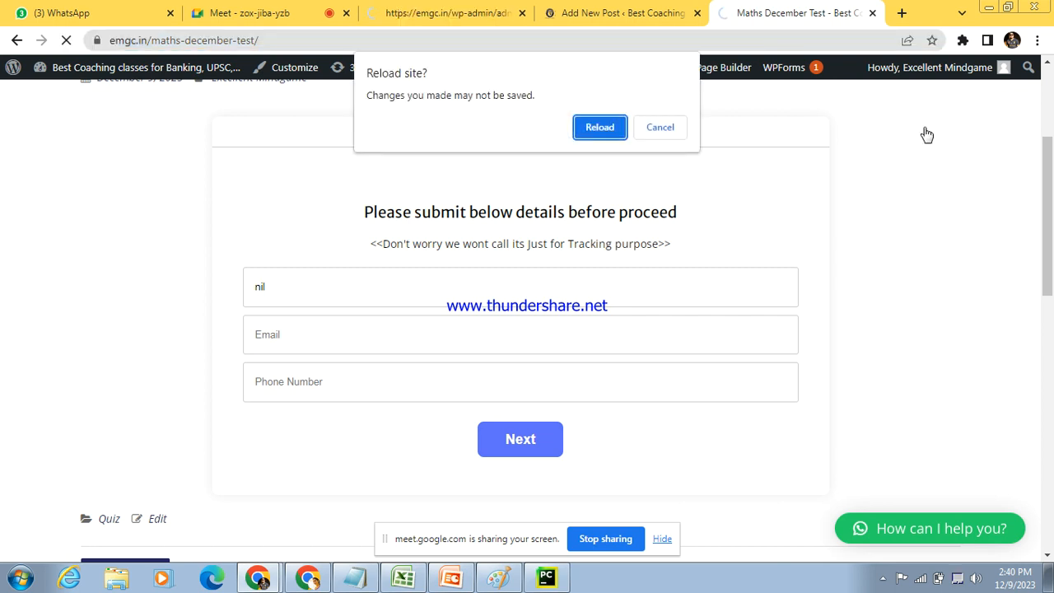
left_click(599, 127)
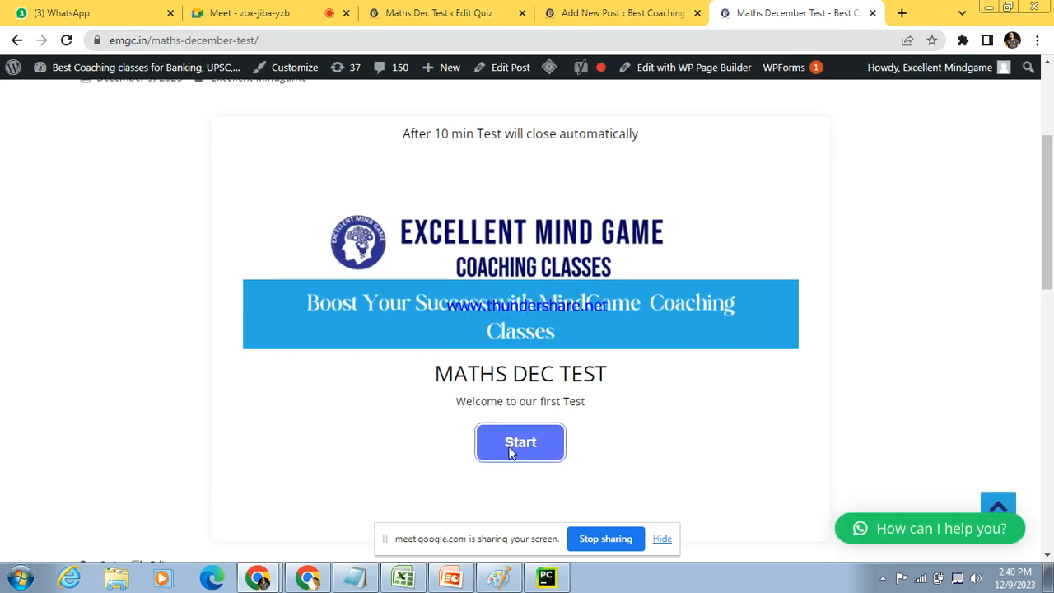
left_click(510, 450)
Step: Fill in the participant's name, email and phone number, and proceed to the quiz questions
left_click(416, 286)
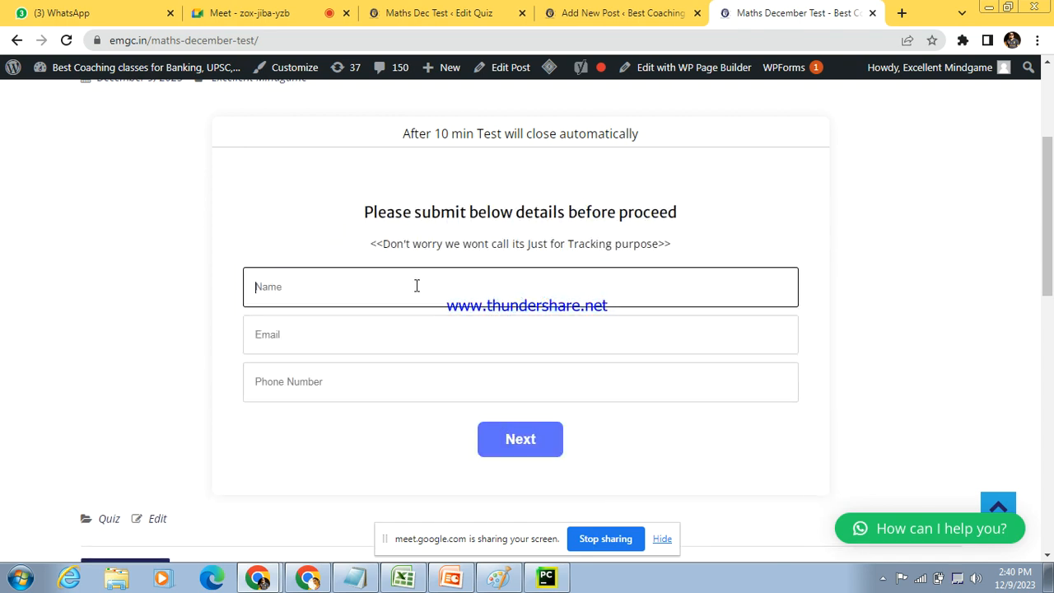
left_click(313, 346)
left_click(332, 379)
left_click(299, 371)
type("6686867")
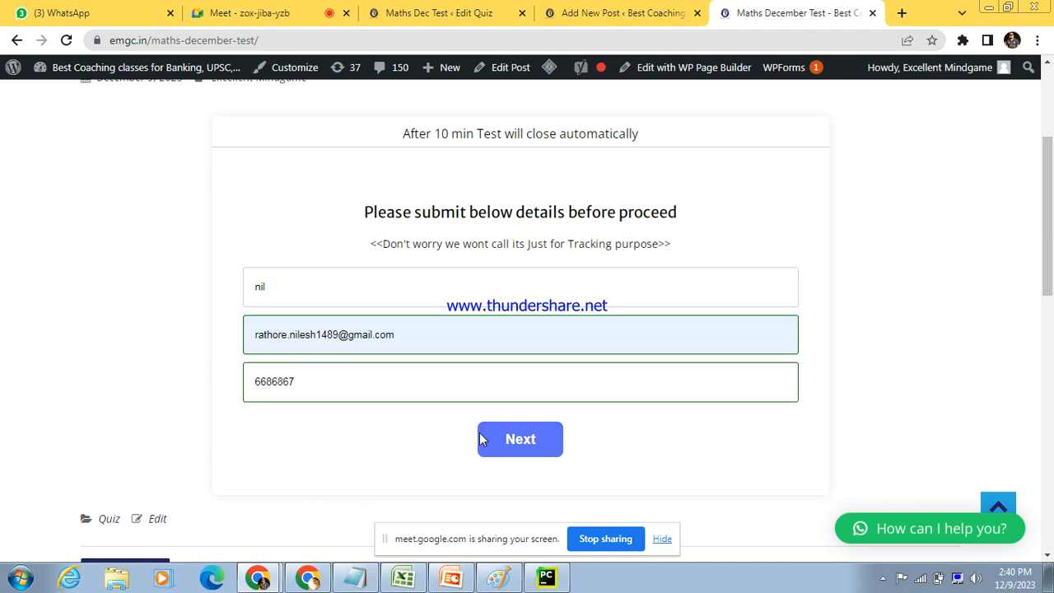
left_click(483, 439)
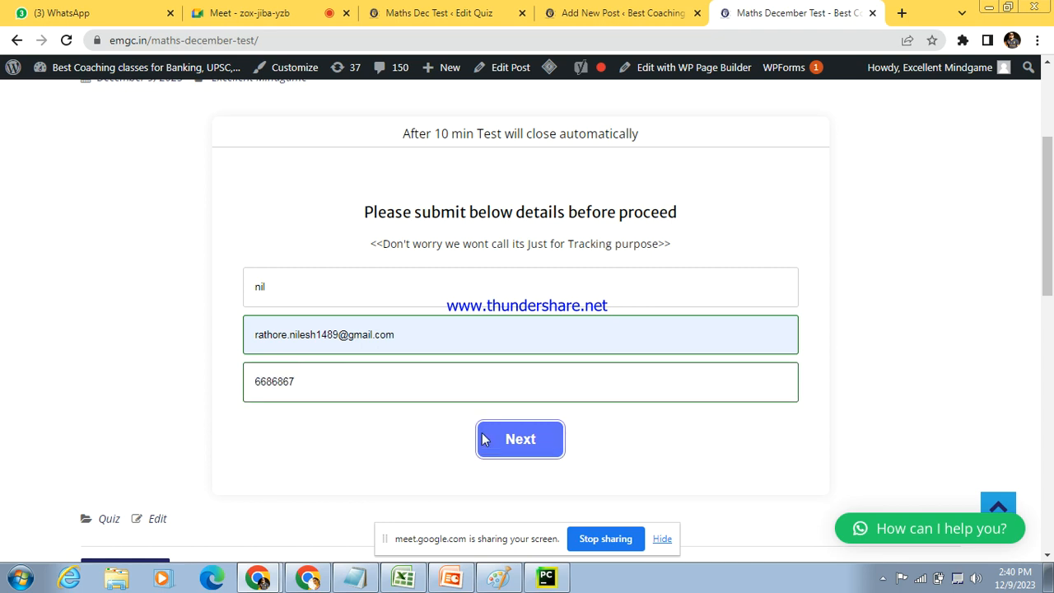
Step: Answer the MPSC question with By study Hard and By Practice, and answer 150/3 with 50
left_click(308, 280)
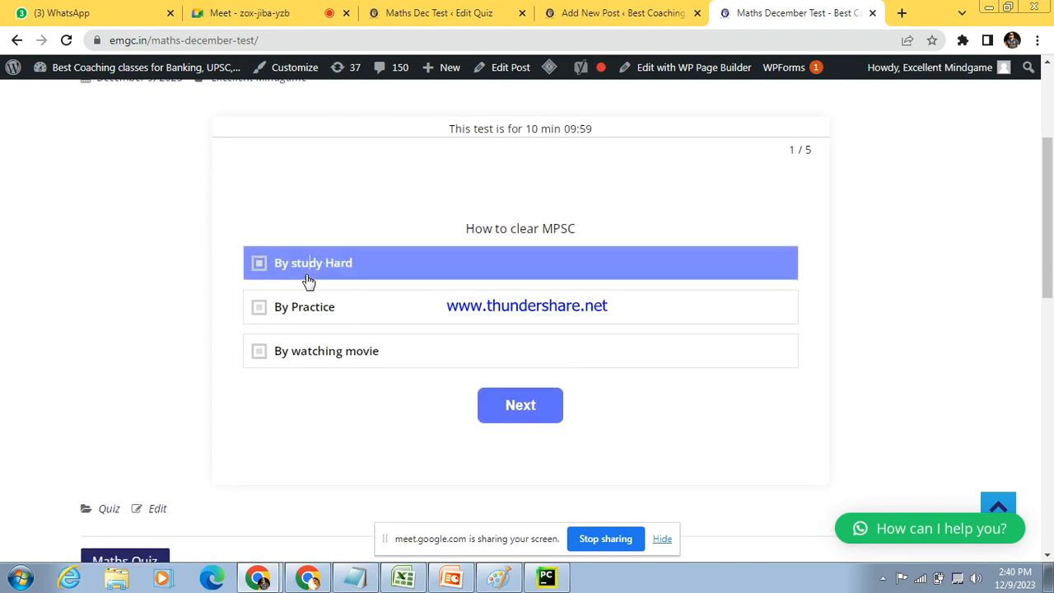
left_click(305, 308)
left_click(515, 406)
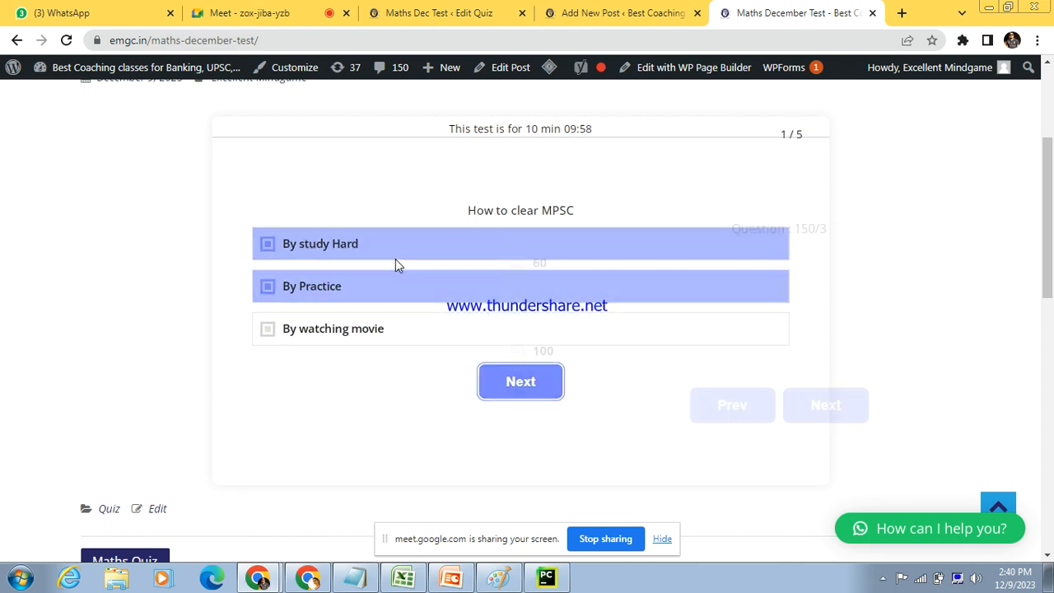
left_click(365, 305)
left_click(531, 410)
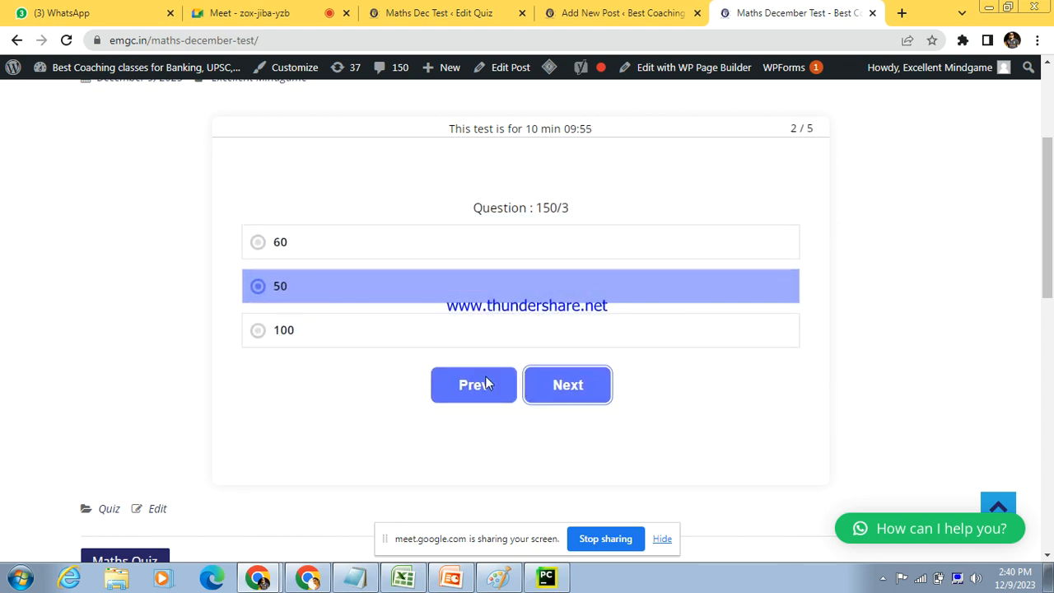
Step: Answer question 10+20 with 50 and question 25 * 25 with 625, advancing to the last question
left_click(375, 304)
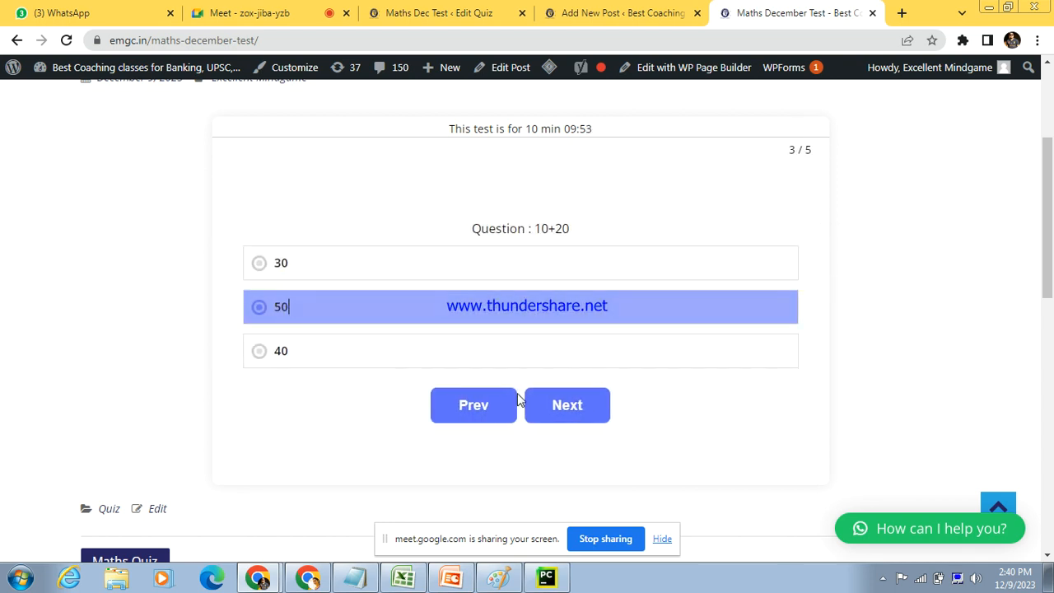
left_click(574, 405)
left_click(359, 275)
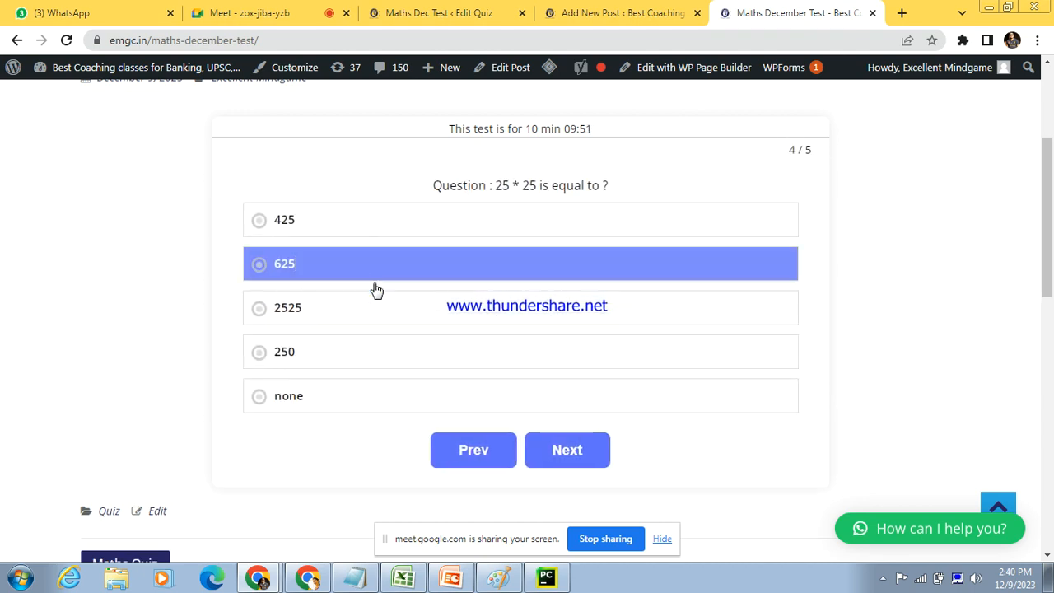
left_click(589, 458)
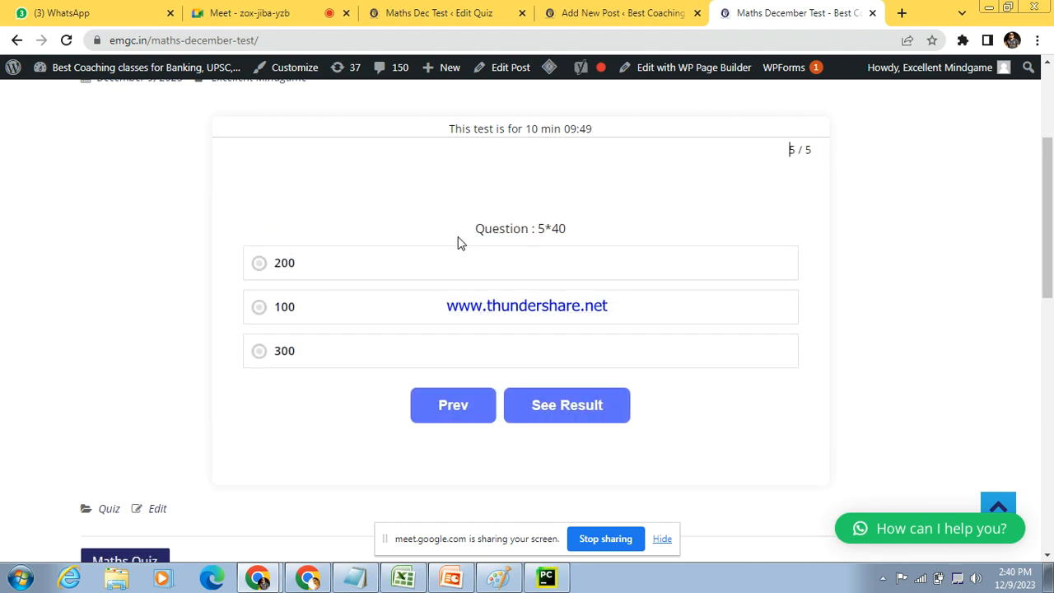
Step: Answer question 5*40 with 200, submit the quiz, and highlight the score line on the result page
left_click(471, 272)
left_click(598, 405)
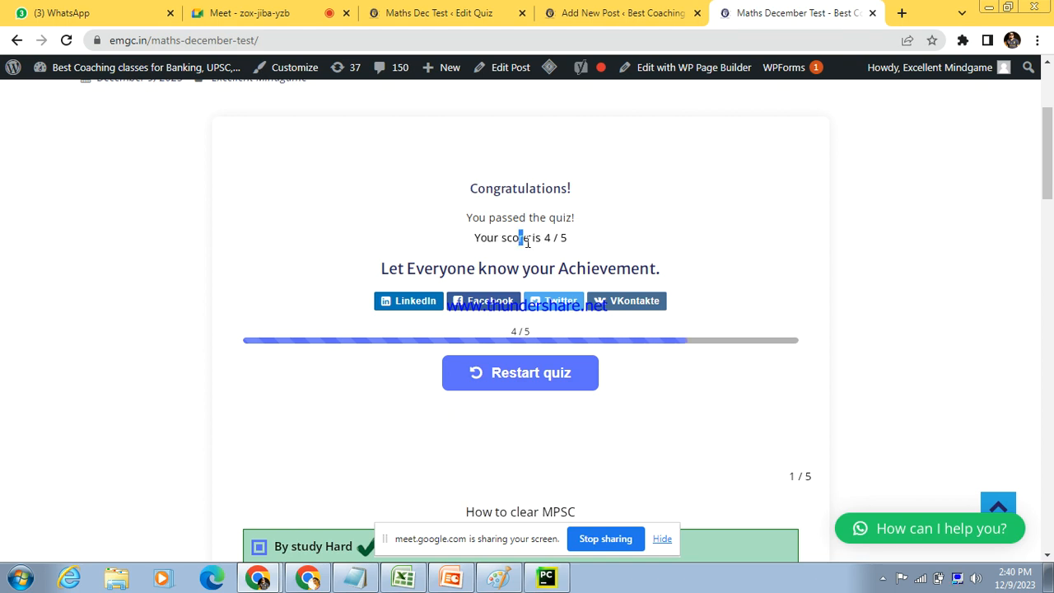
left_click_drag(521, 239, 572, 249)
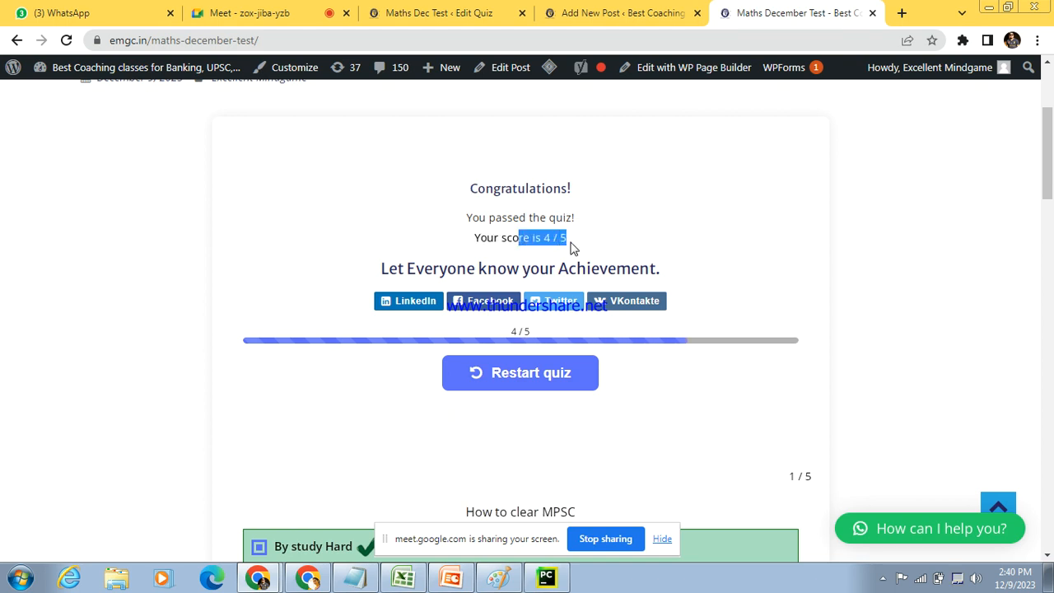
left_click(622, 252)
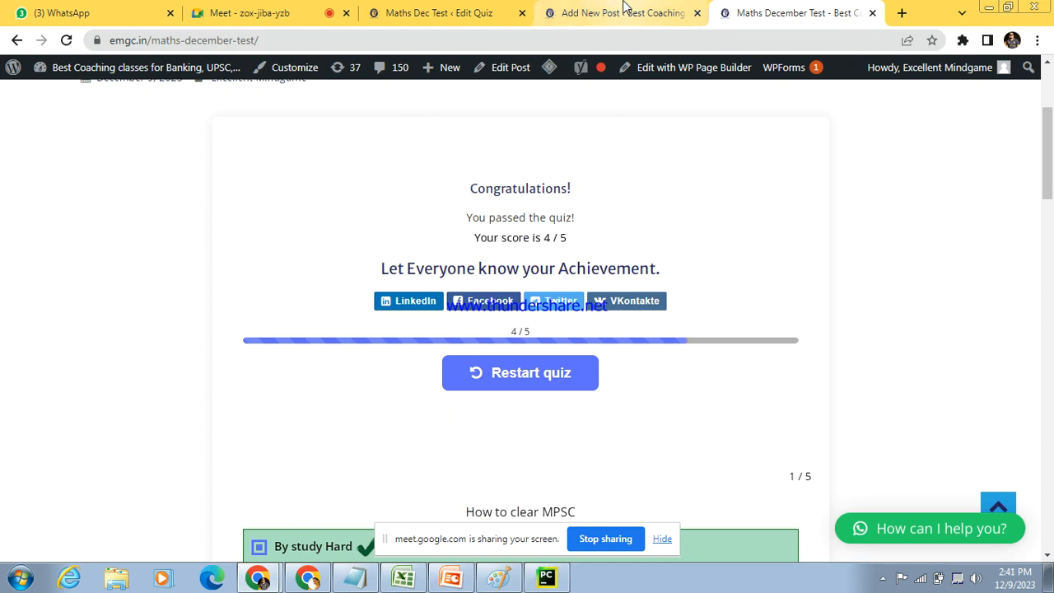
Step: Return to the Maths Dec Test quiz editor and open Quiz Maker's Results page
left_click(623, 8)
left_click(448, 7)
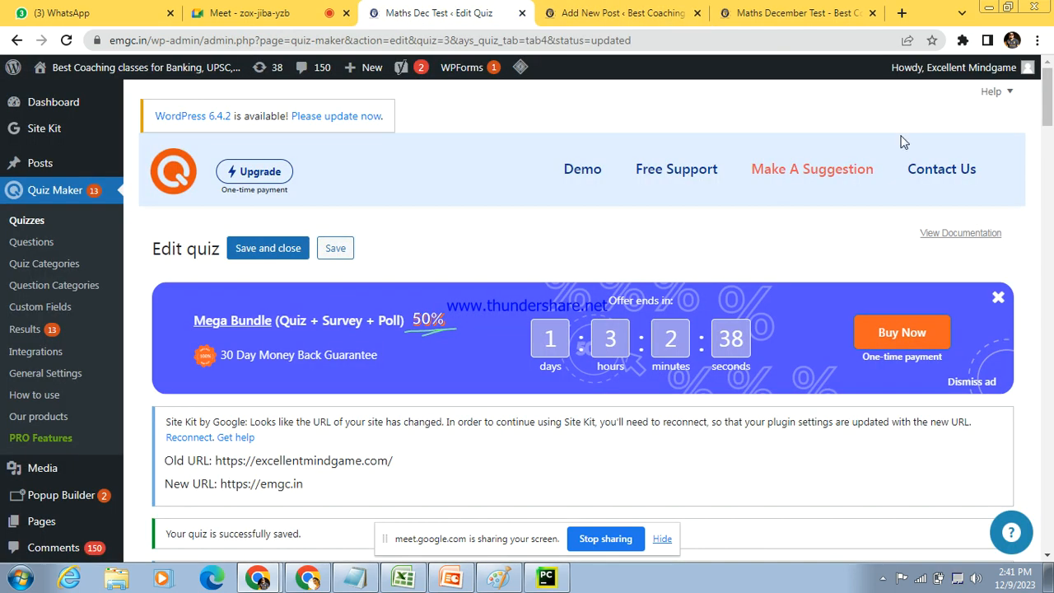
left_click_drag(1048, 99, 1050, 133)
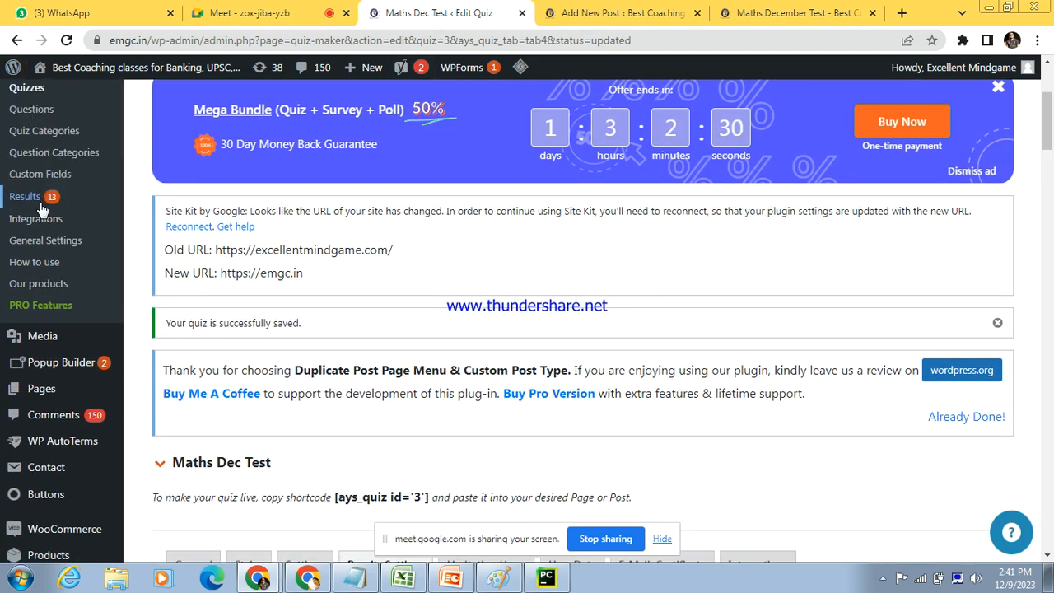
left_click_drag(1050, 142, 1050, 137)
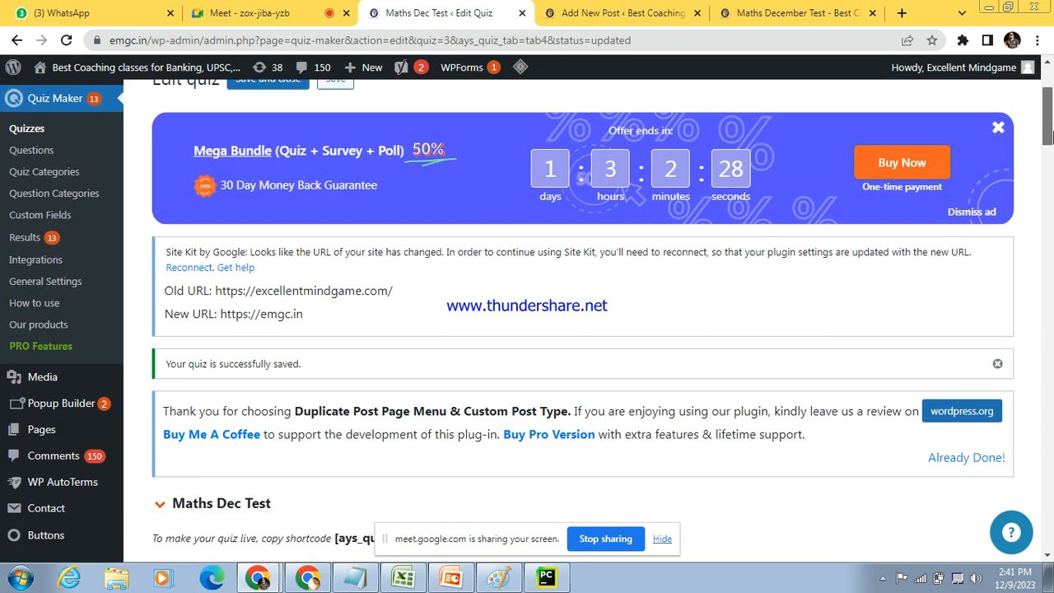
left_click(29, 242)
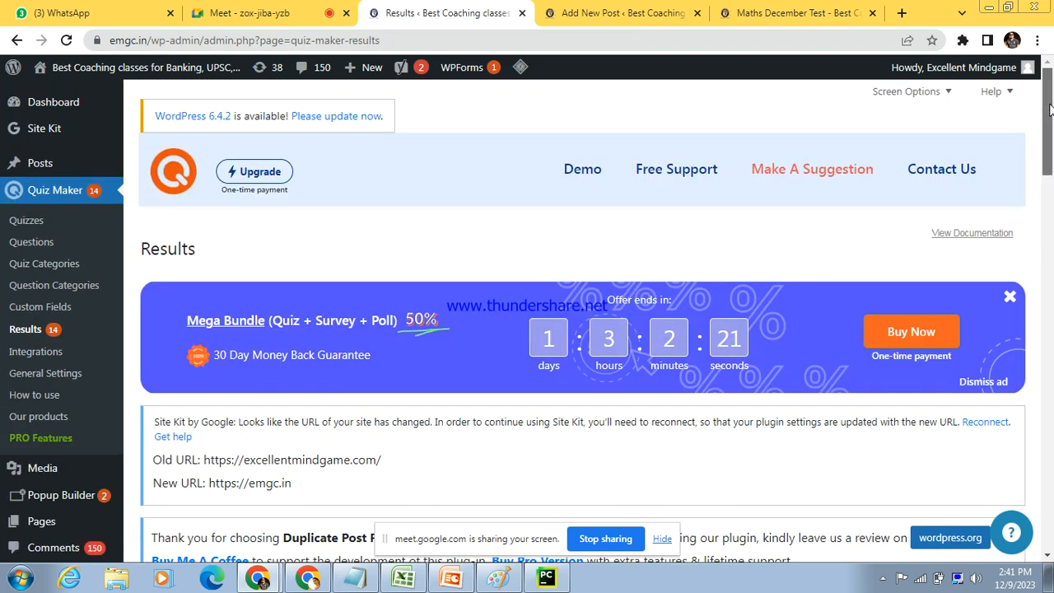
Step: Open the details of the guest result with ID 11 and review its user information and question answers
left_click_drag(1051, 160, 1051, 268)
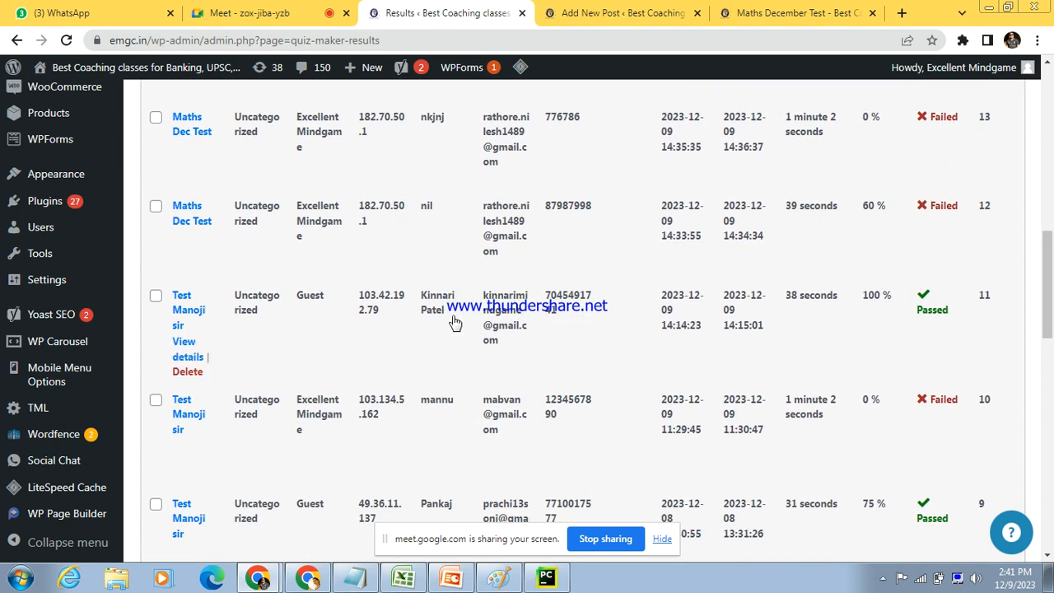
left_click_drag(451, 318, 426, 306)
left_click(421, 303)
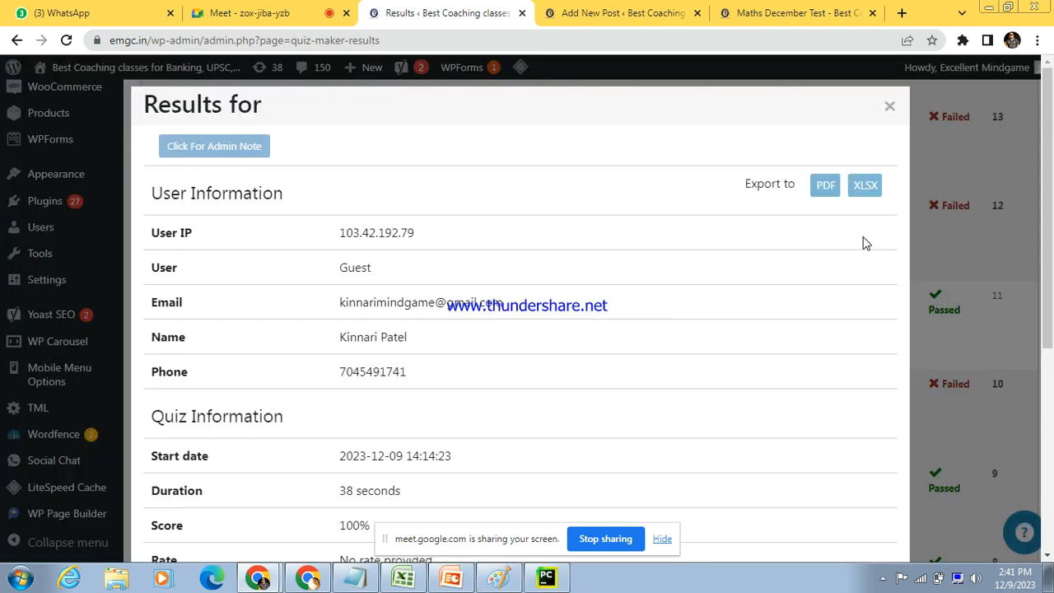
left_click_drag(1050, 167, 1049, 360)
left_click_drag(257, 304, 294, 480)
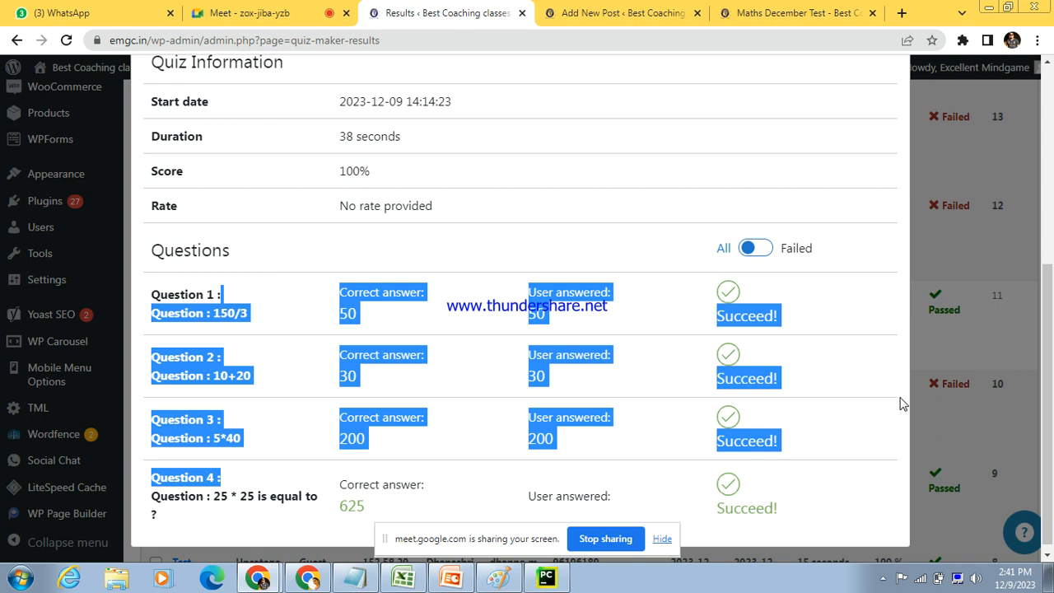
scroll(894, 345, "up", 4)
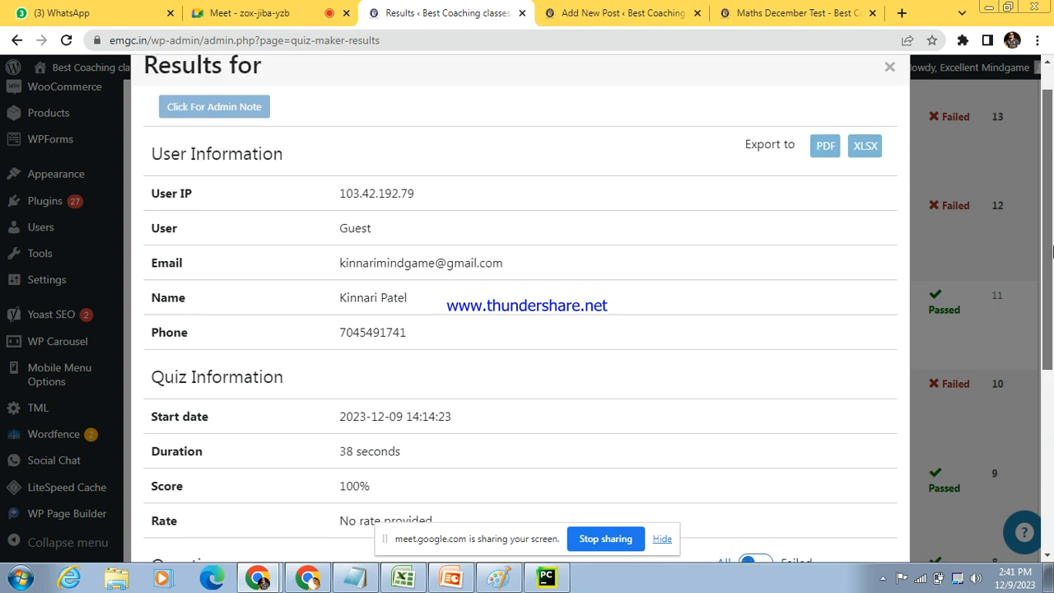
Step: Try to export the individual result to PDF, and close the result details
left_click(826, 151)
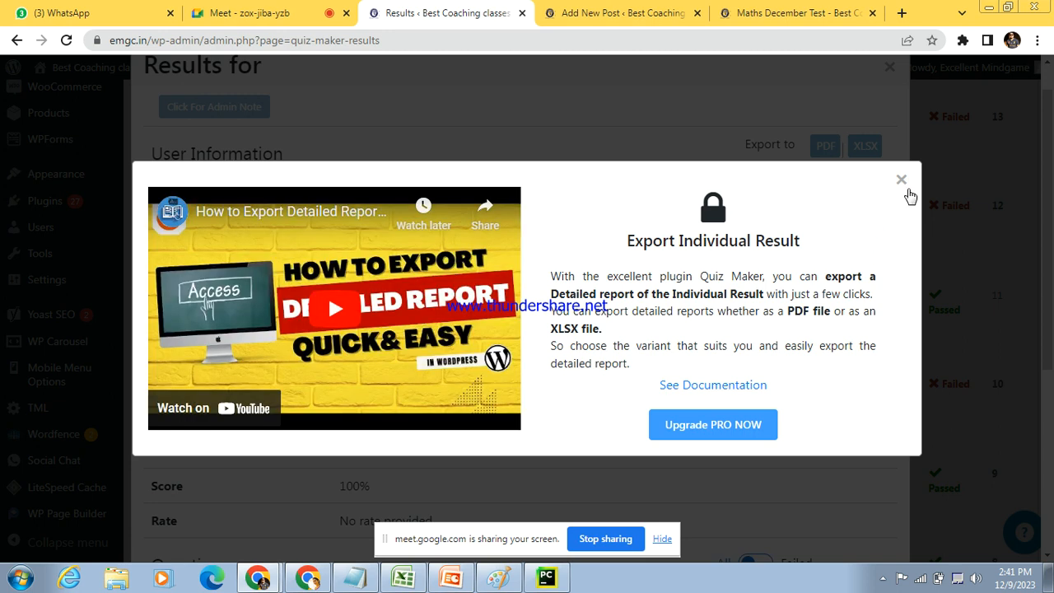
left_click(902, 182)
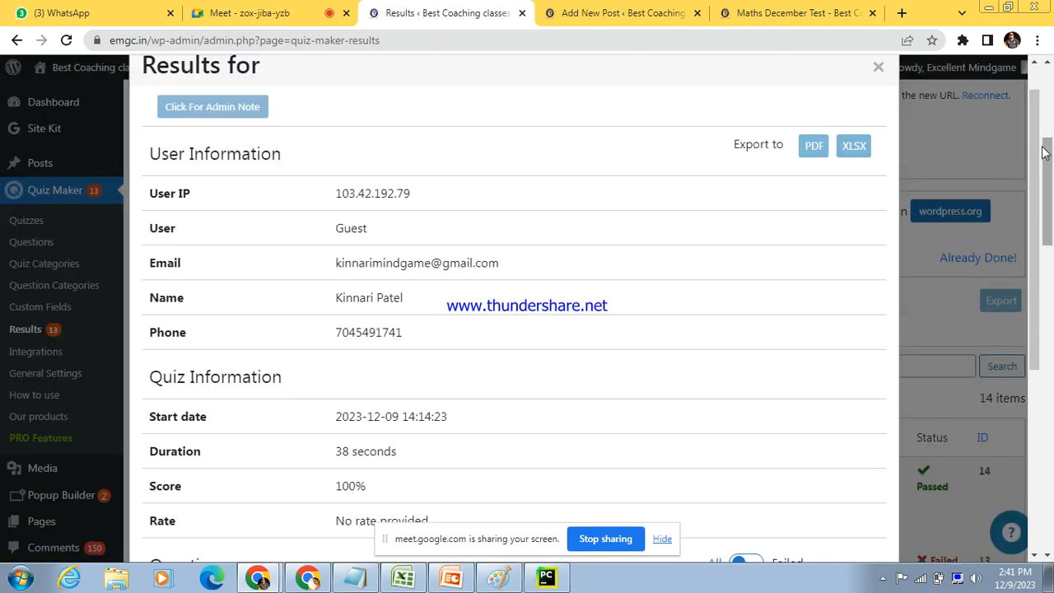
left_click(879, 68)
Step: Filter the results list by the Maths Dec Test quiz and review the matching attempts
left_click_drag(1048, 221, 1049, 252)
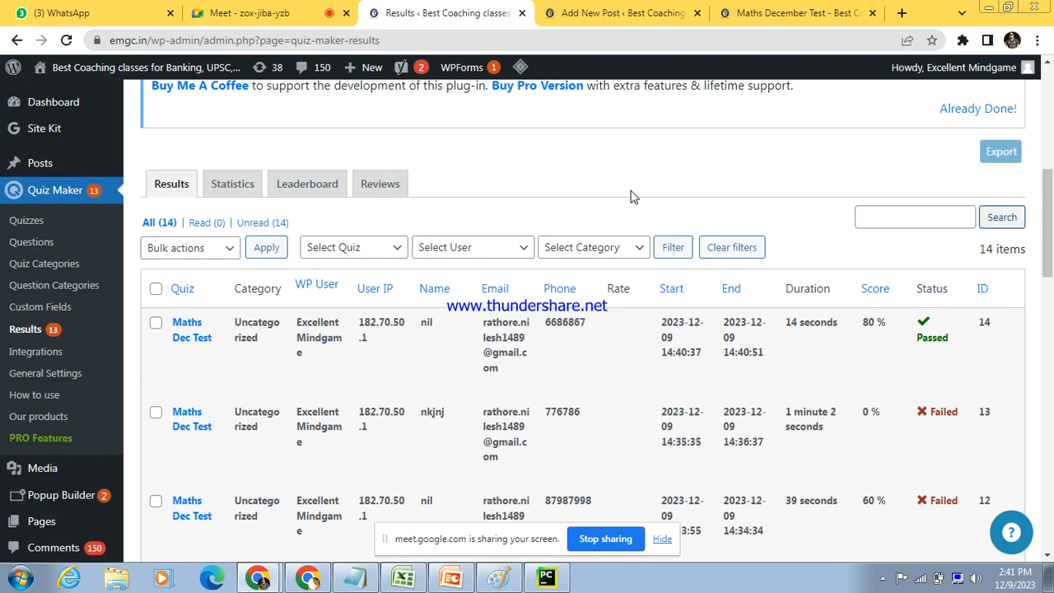
left_click(190, 255)
left_click(393, 253)
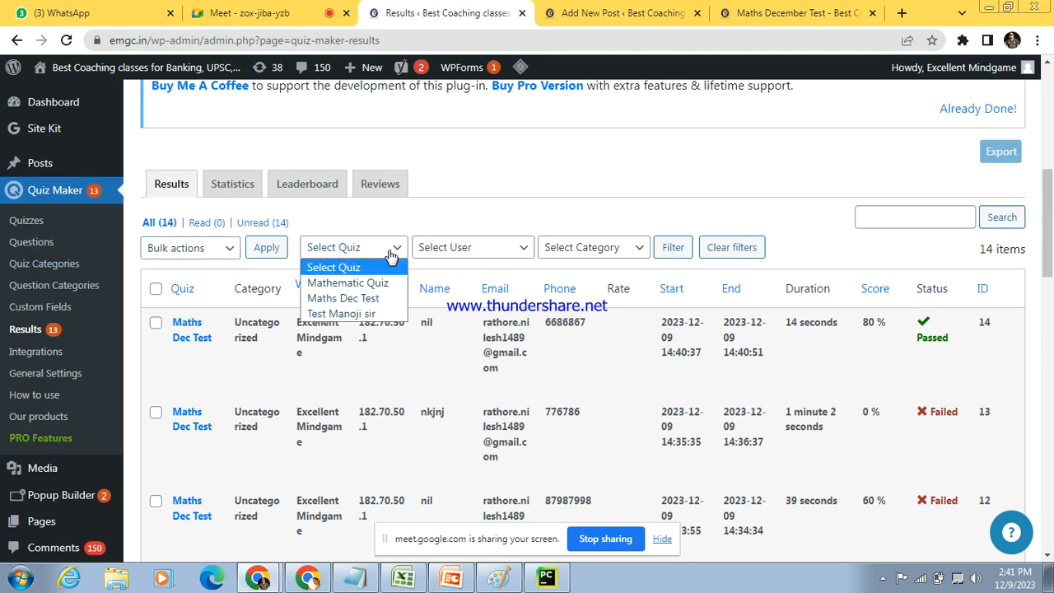
left_click(368, 301)
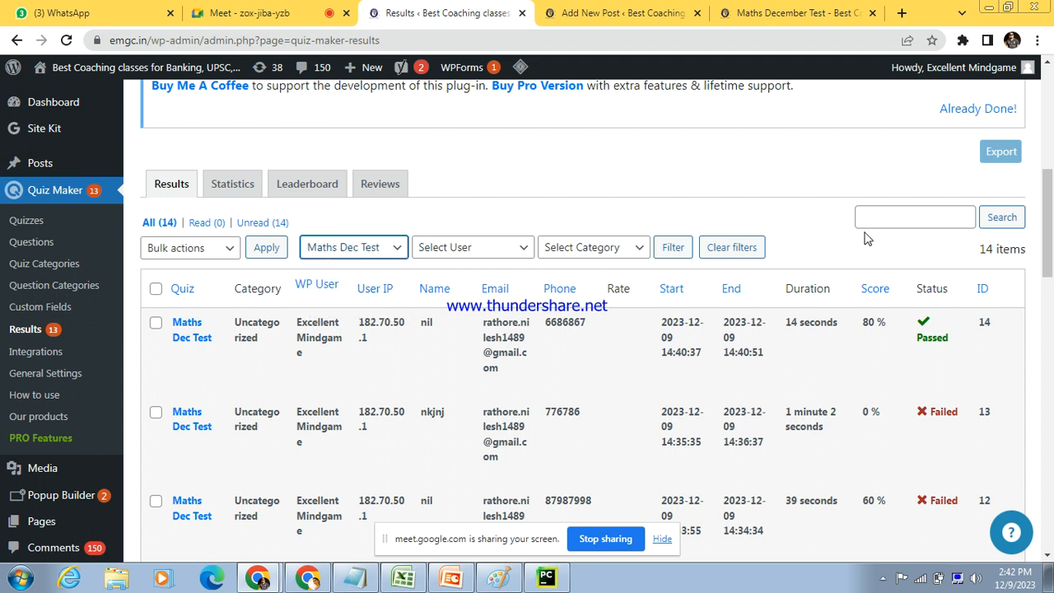
left_click(687, 251)
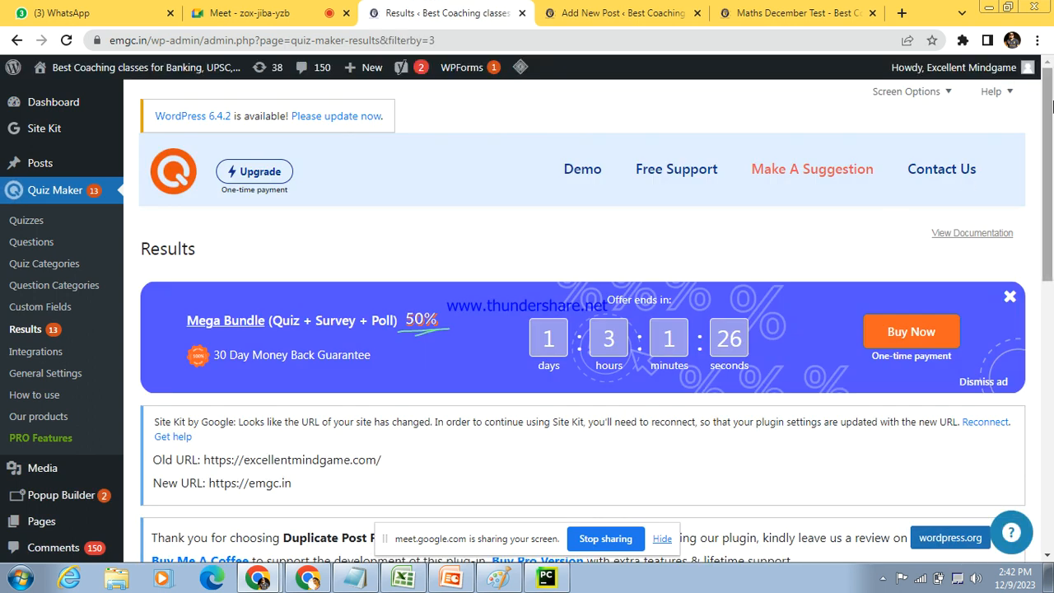
left_click_drag(1051, 105, 1051, 355)
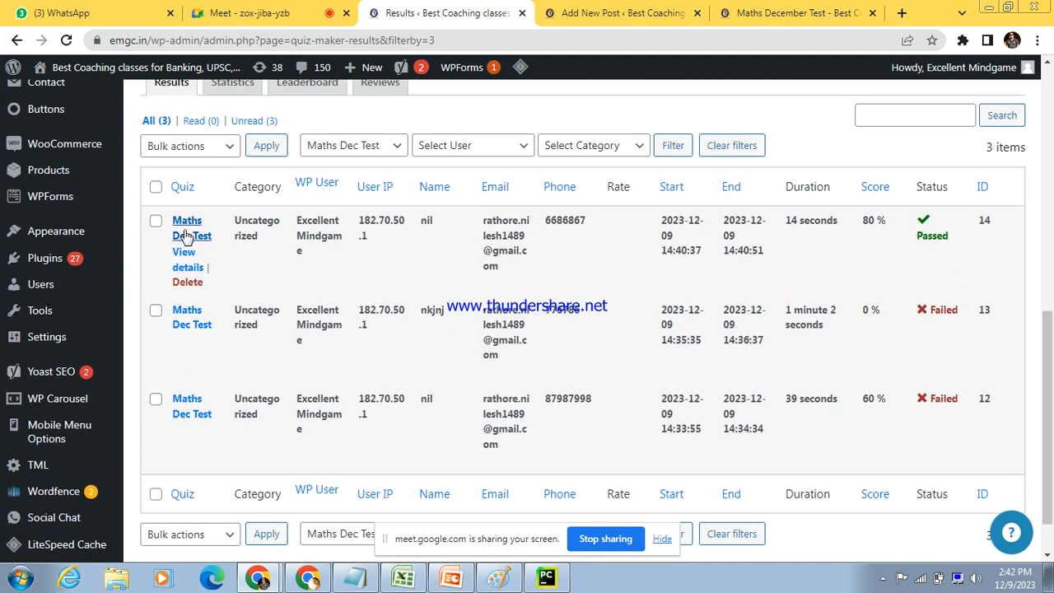
Step: Filter the Maths Dec Test results by the Guest user and highlight the message in the results table
left_click(512, 148)
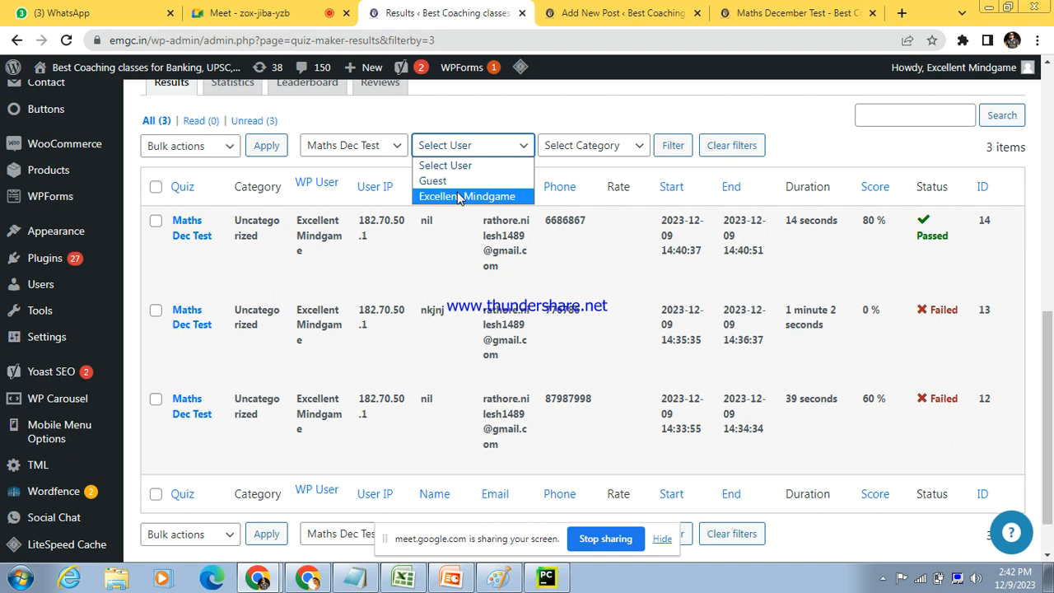
left_click(445, 166)
left_click(445, 145)
left_click(459, 180)
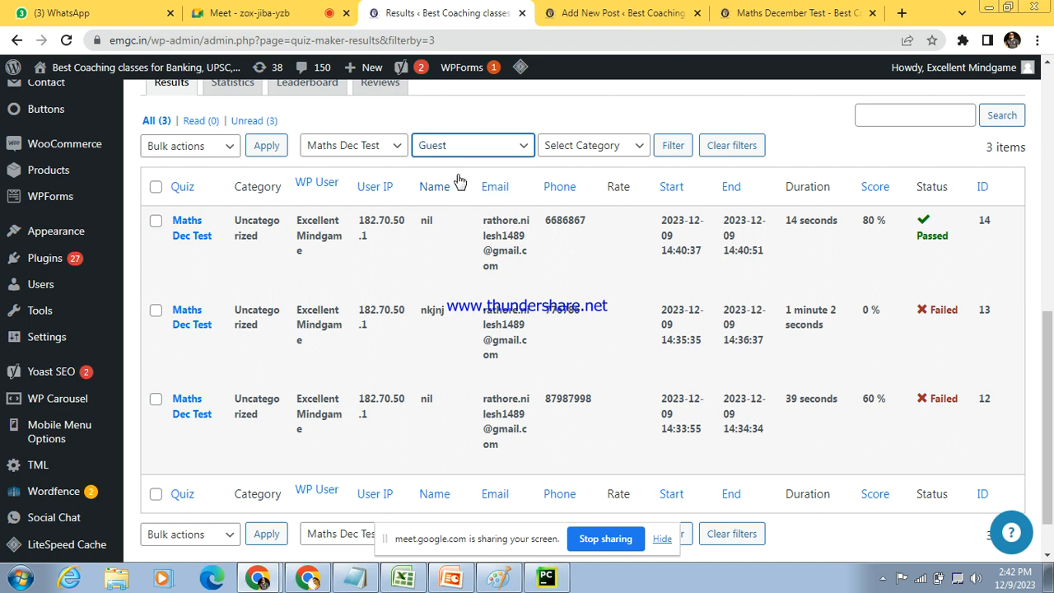
left_click(673, 147)
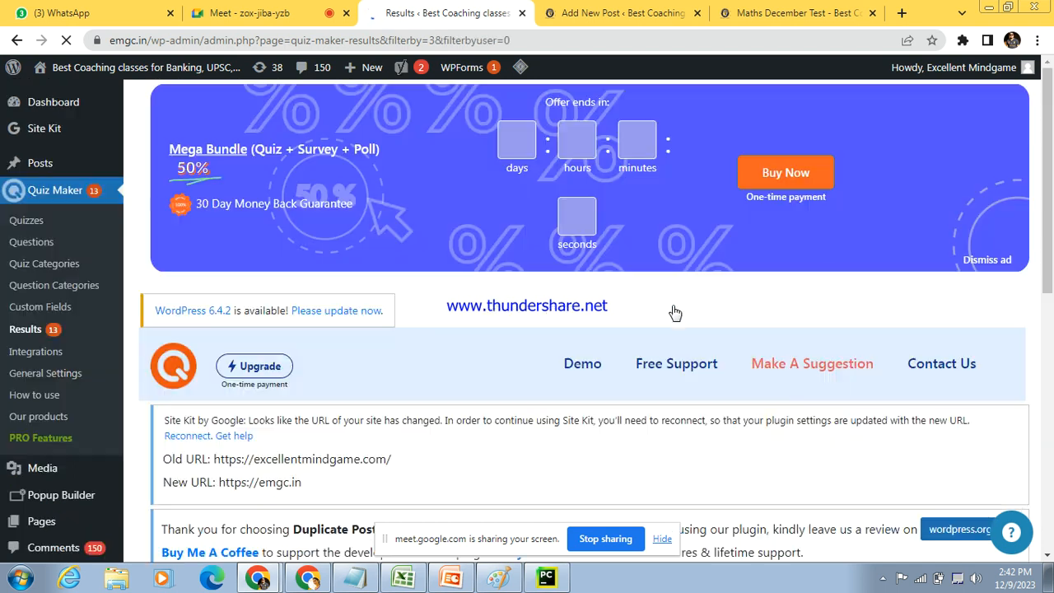
scroll(696, 305, "down", 5)
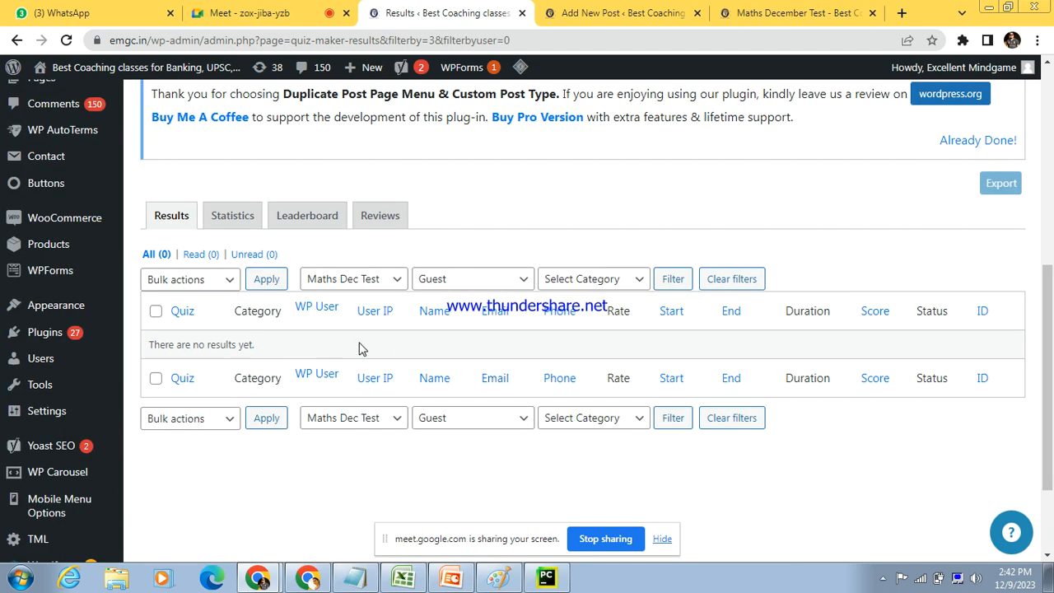
left_click_drag(282, 355, 198, 344)
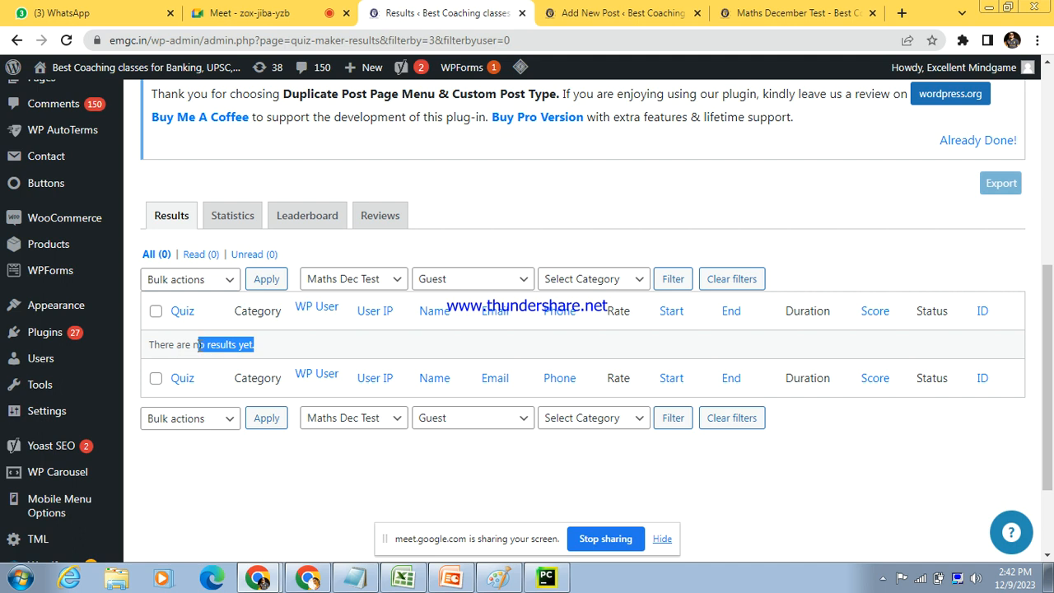
Step: Reset the quiz filter to all quizzes and filter the results by the Guest user only
left_click(481, 282)
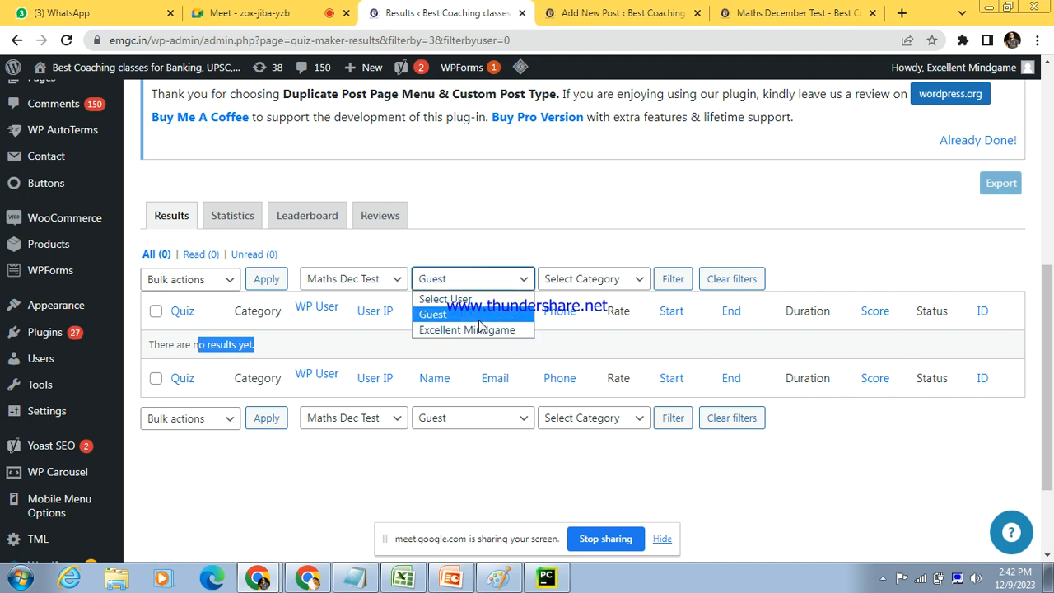
left_click(389, 288)
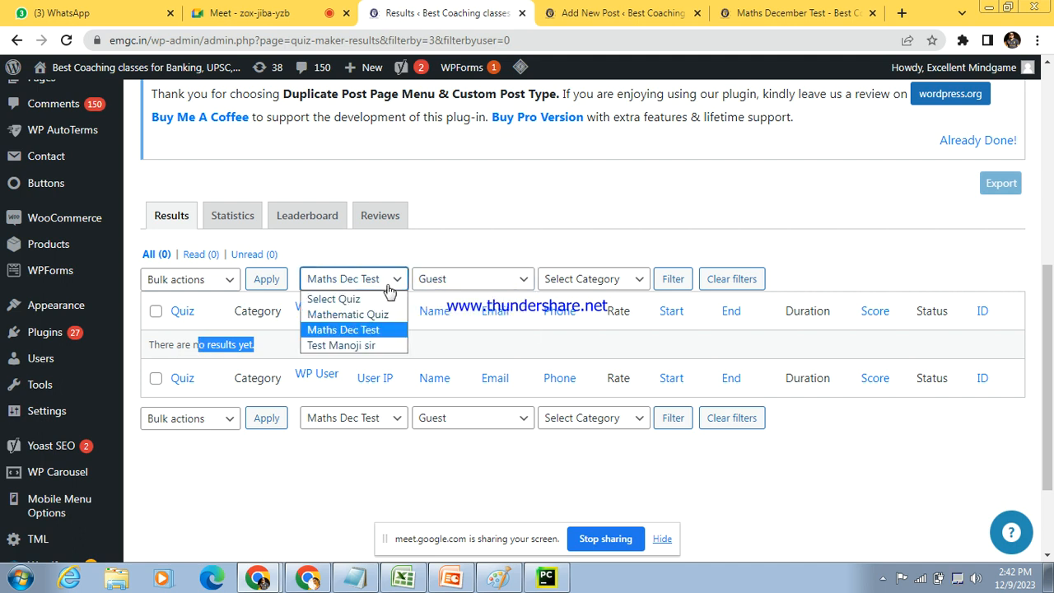
left_click(349, 301)
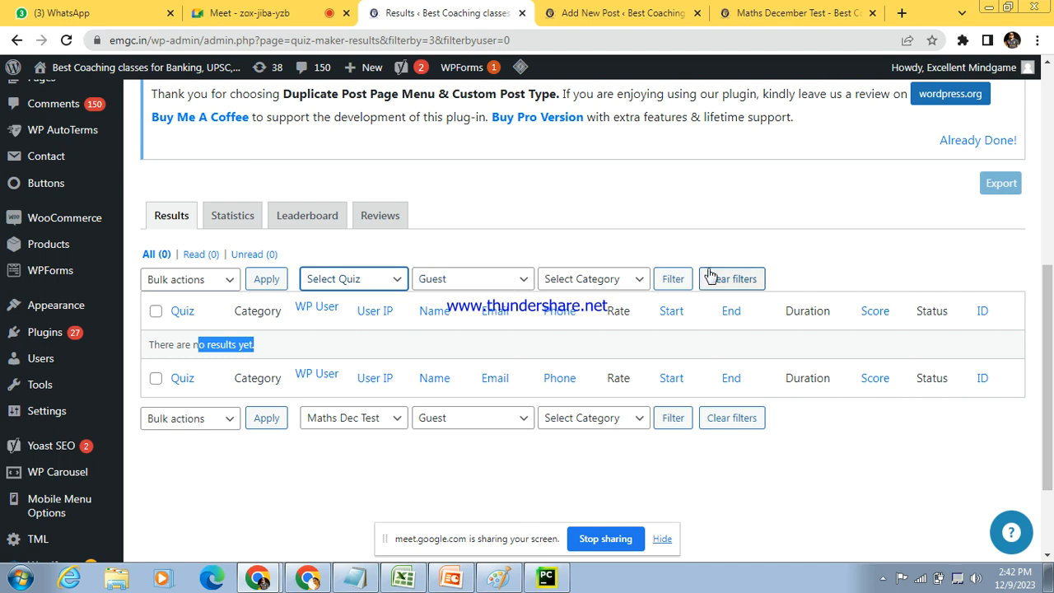
left_click(674, 281)
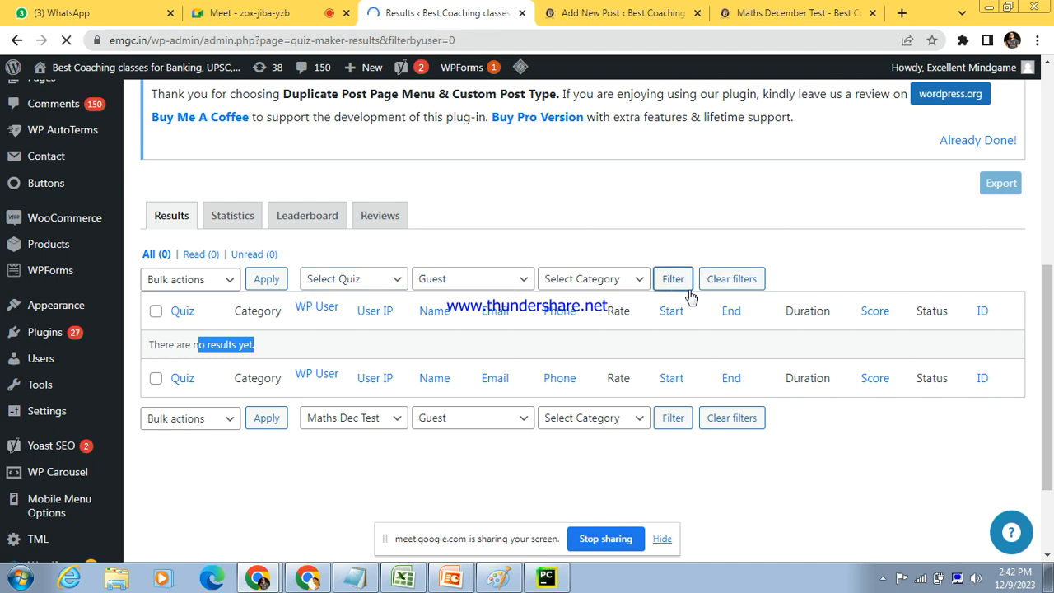
Step: Review the guest attempts across all quizzes, checking participants' contact details, durations, scores and statuses
scroll(1052, 262, "down", 10)
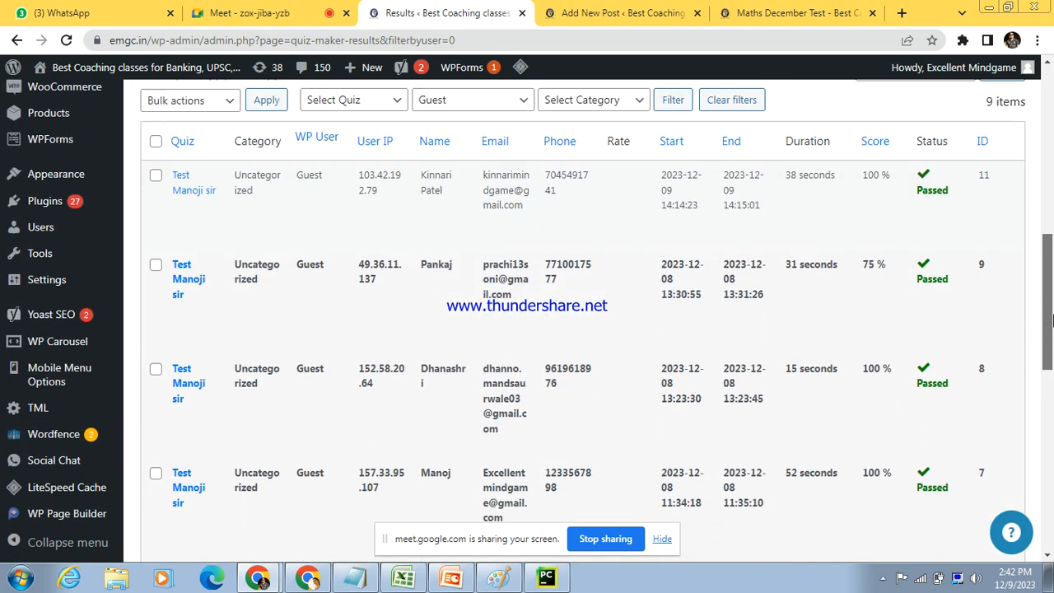
left_click_drag(1052, 353, 1052, 395)
mouse_move(437, 272)
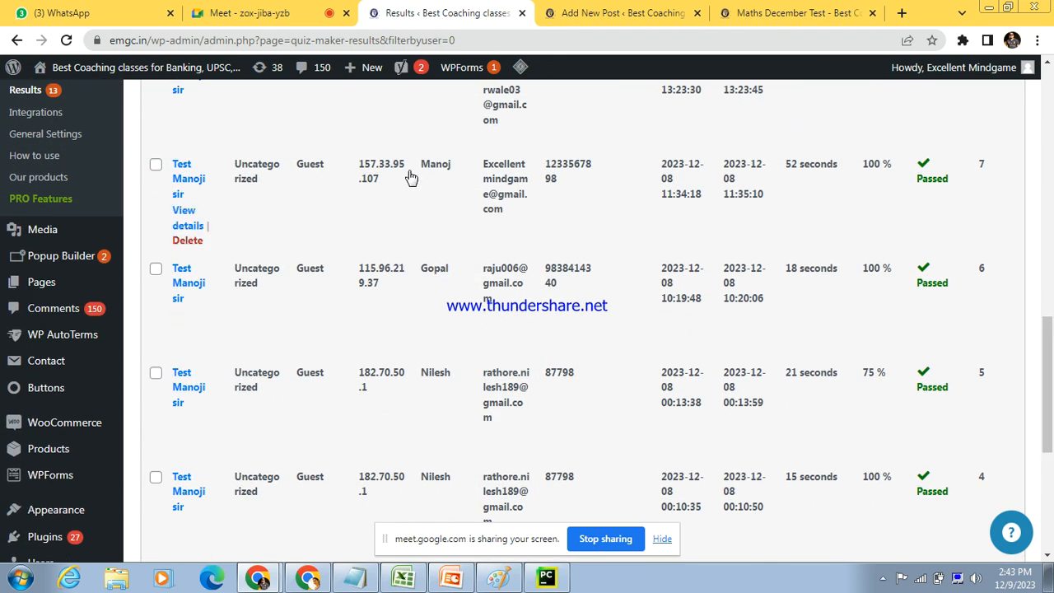
scroll(1052, 383, "up", 2)
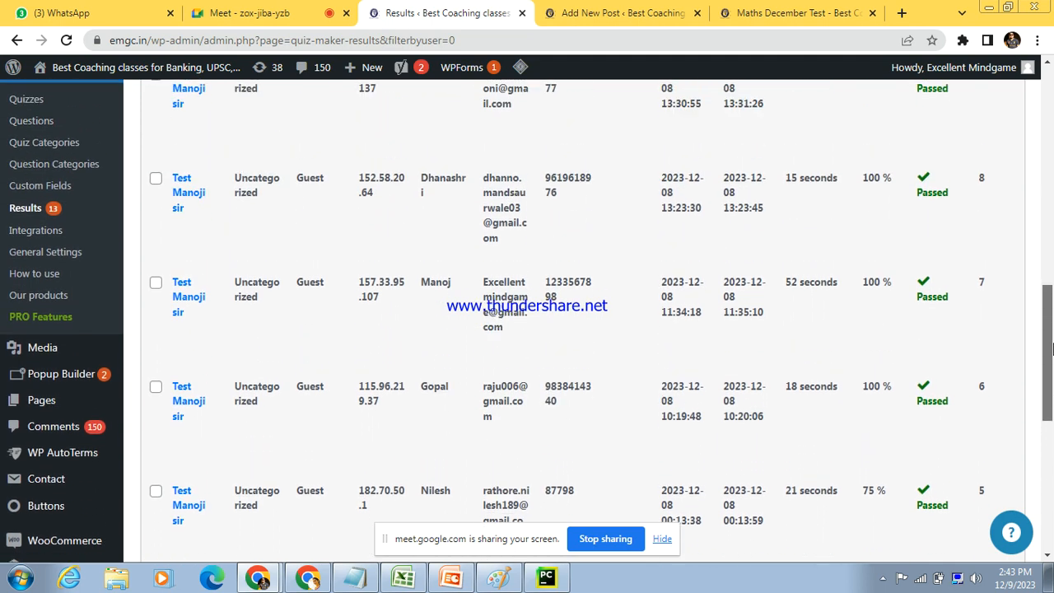
mouse_move(517, 237)
mouse_move(422, 124)
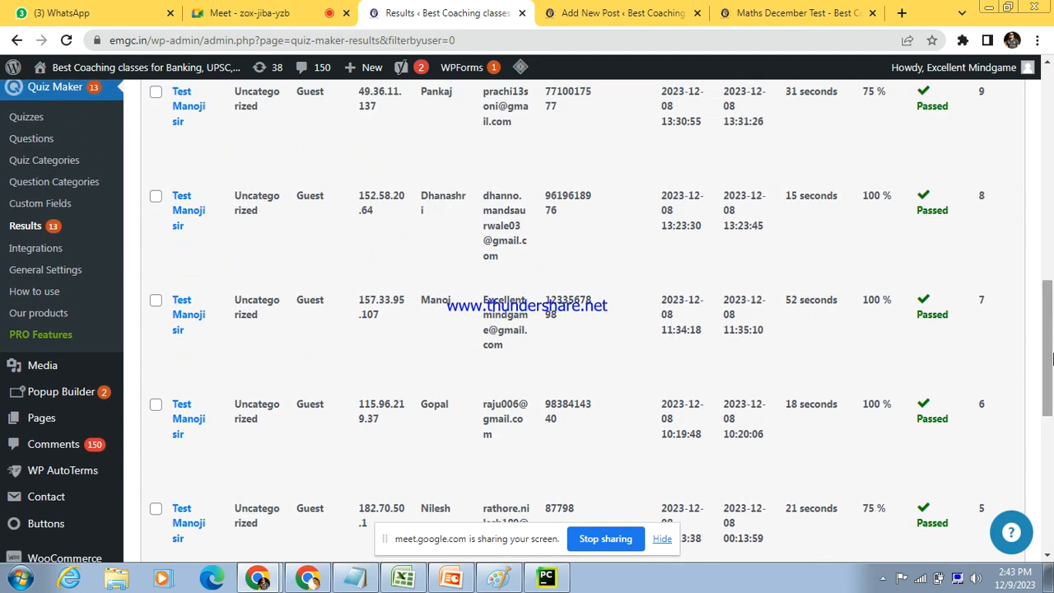
scroll(1052, 317, "up", 2)
left_click_drag(1052, 320, 1052, 324)
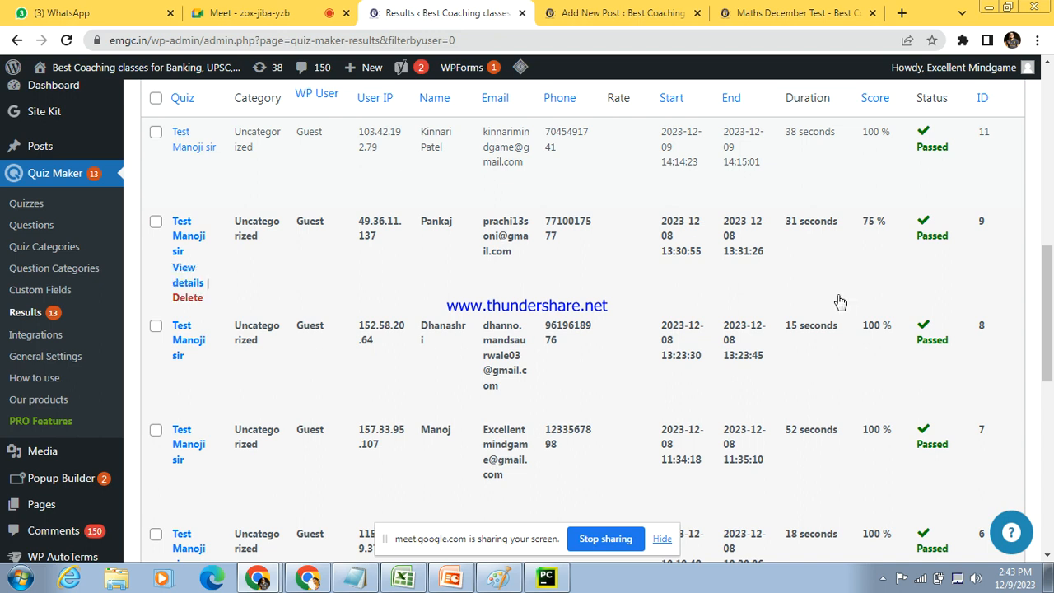
left_click_drag(1052, 295, 1051, 191)
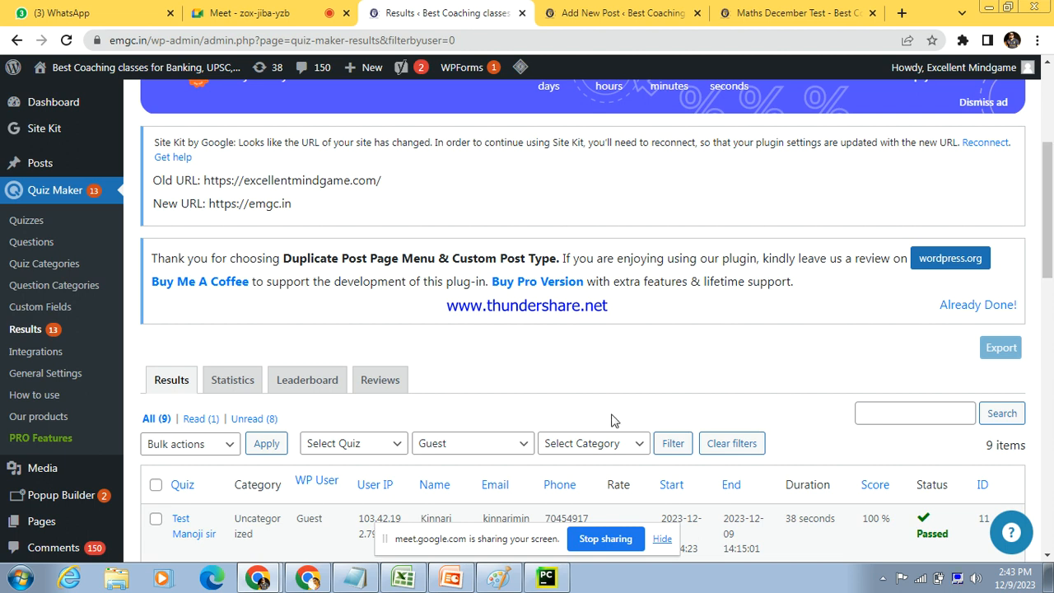
Step: Examine the choices offered by the category, user and quiz filters of the results list
left_click(620, 442)
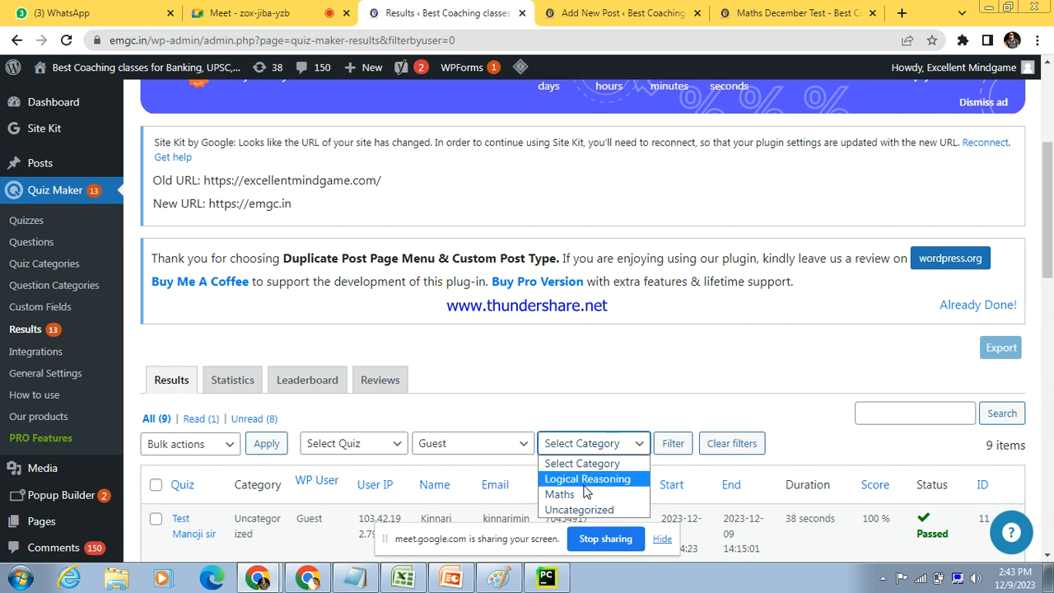
left_click(482, 449)
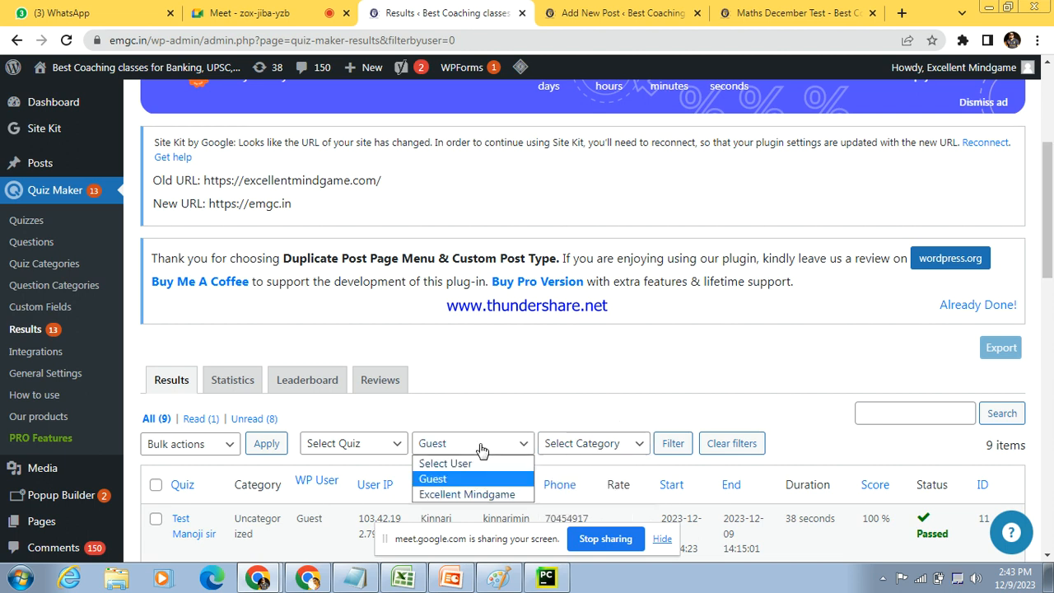
left_click(361, 449)
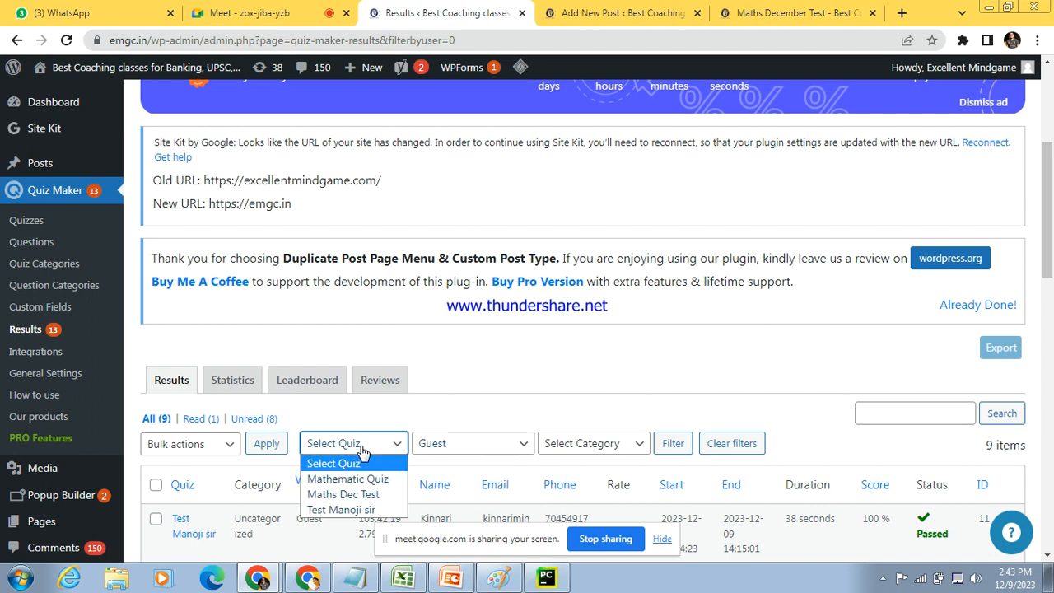
left_click(536, 418)
Step: View the Statistics and Leaderboard sections of the results, and return to the Quizzes list
left_click(231, 381)
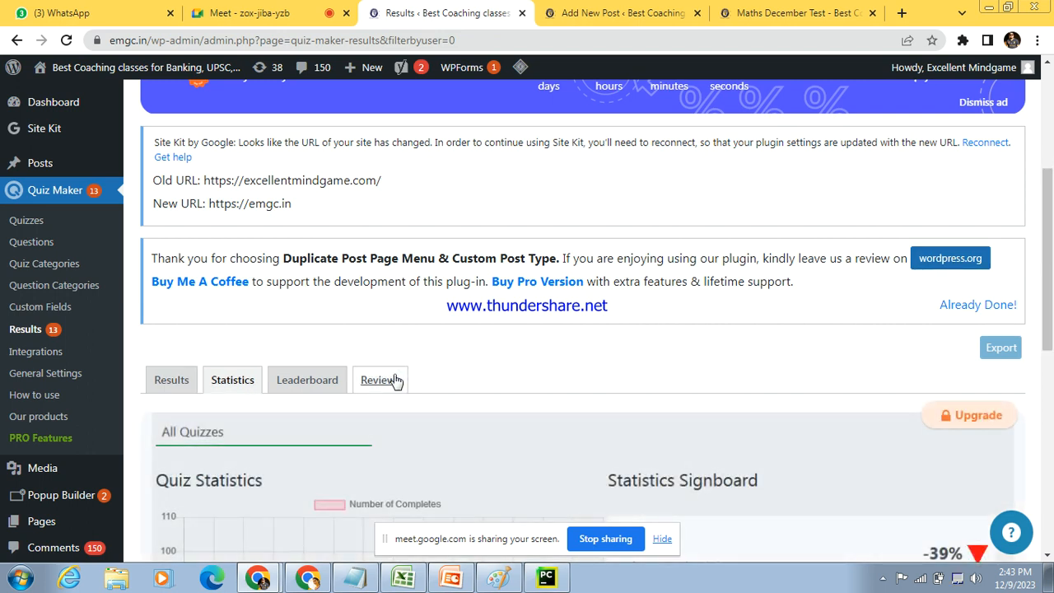
left_click(305, 395)
left_click(397, 388)
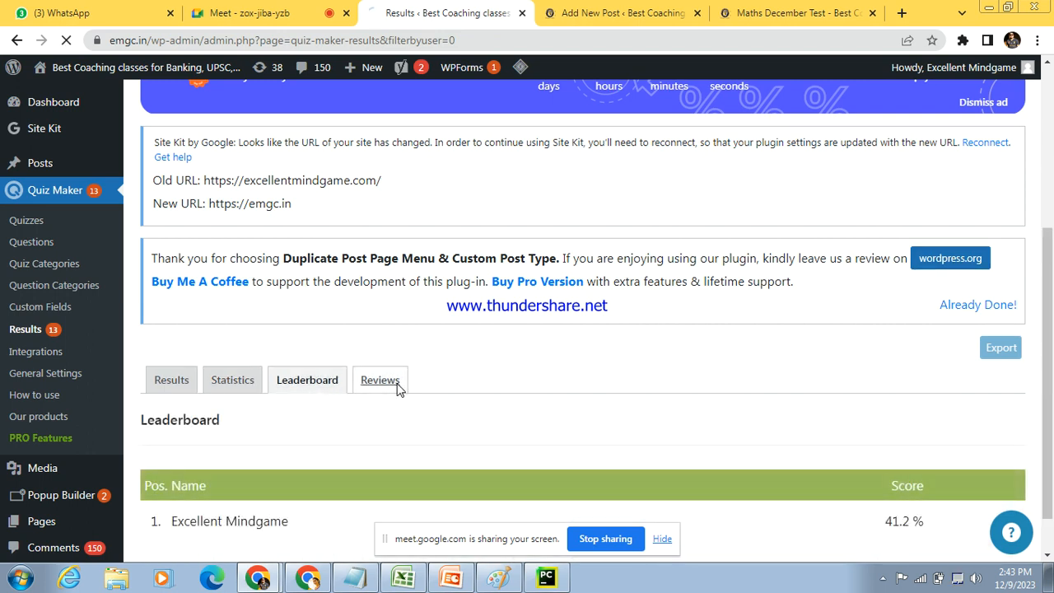
left_click(40, 219)
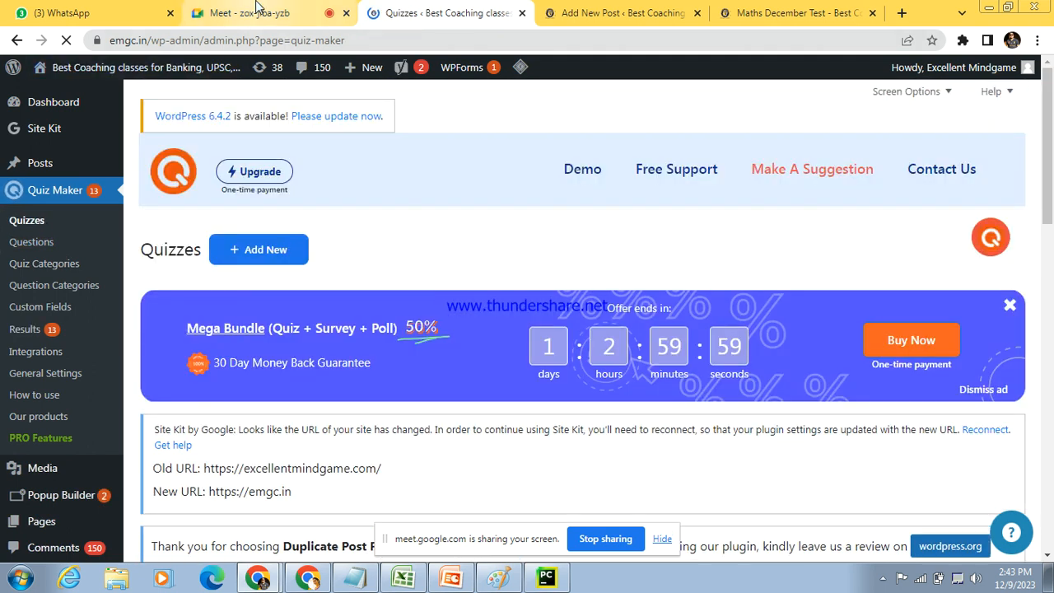
Step: Go back to the live Maths December Test page and open the MPSC | UPSC course page from the site navigation
left_click(255, 10)
left_click(430, 10)
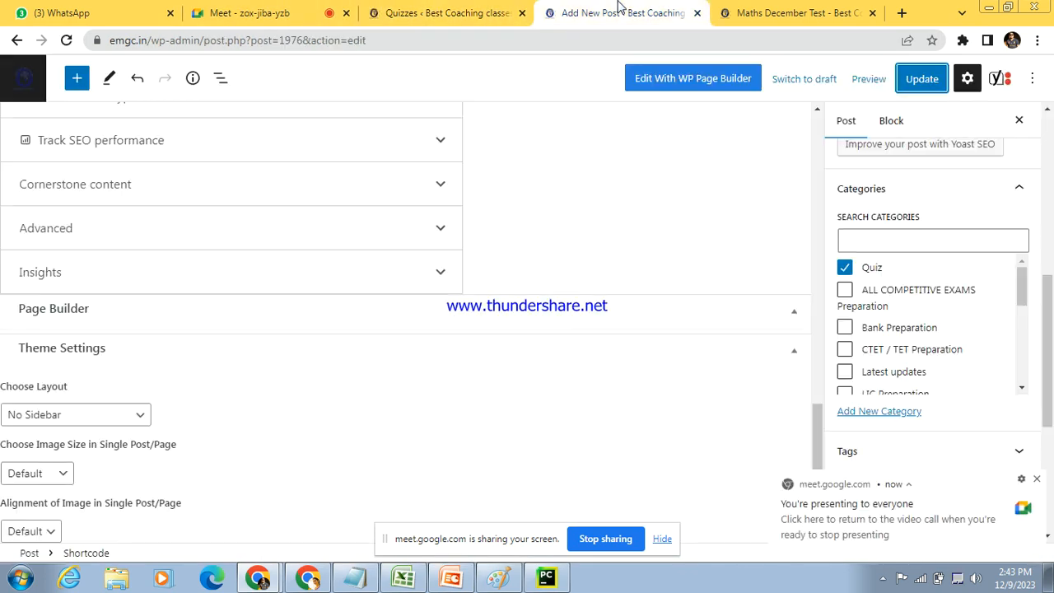
left_click(617, 9)
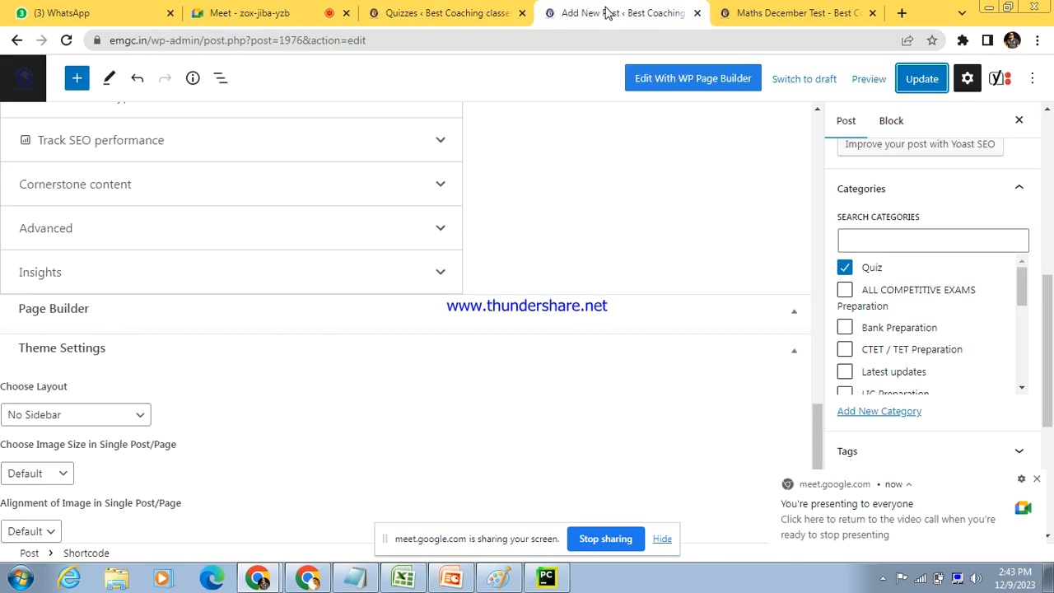
left_click(770, 12)
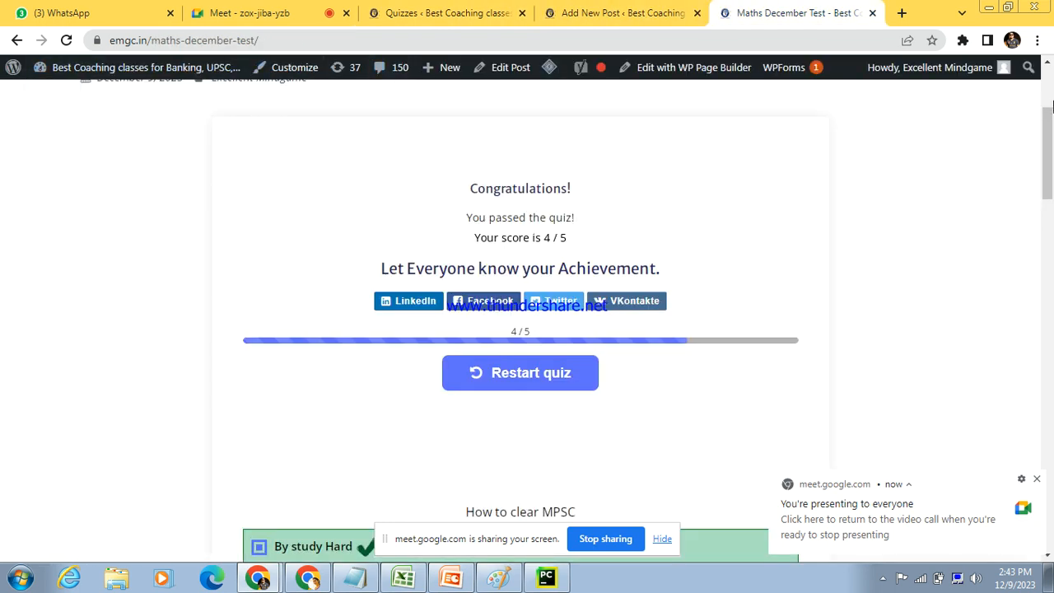
scroll(890, 201, "up", 3)
mouse_move(340, 182)
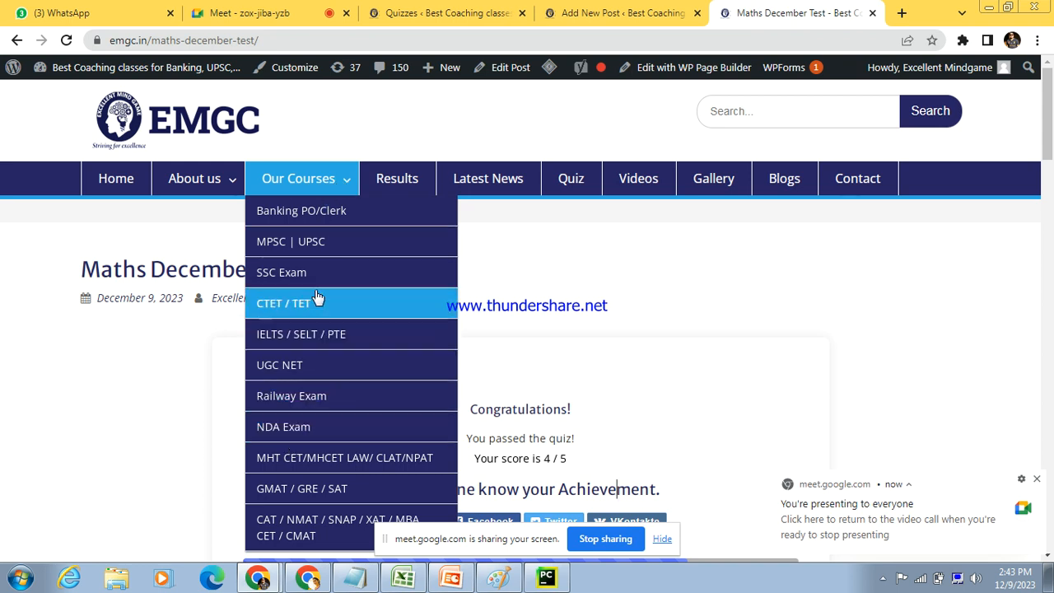
left_click(292, 247)
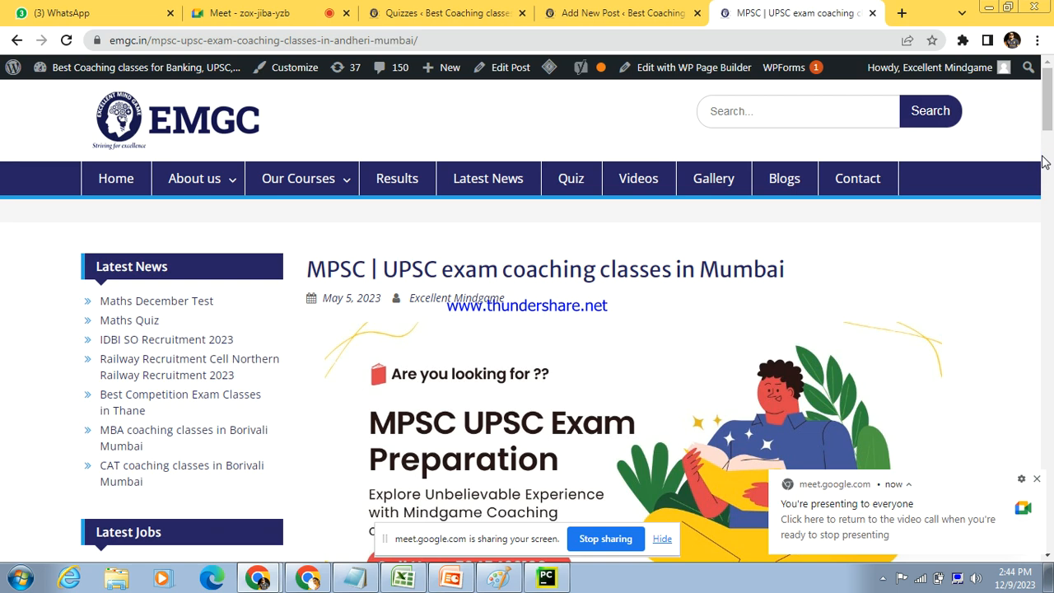
Step: Open the MPSC | UPSC exam coaching classes post in the editor and dismiss the autosave notice
left_click_drag(1047, 115, 1049, 90)
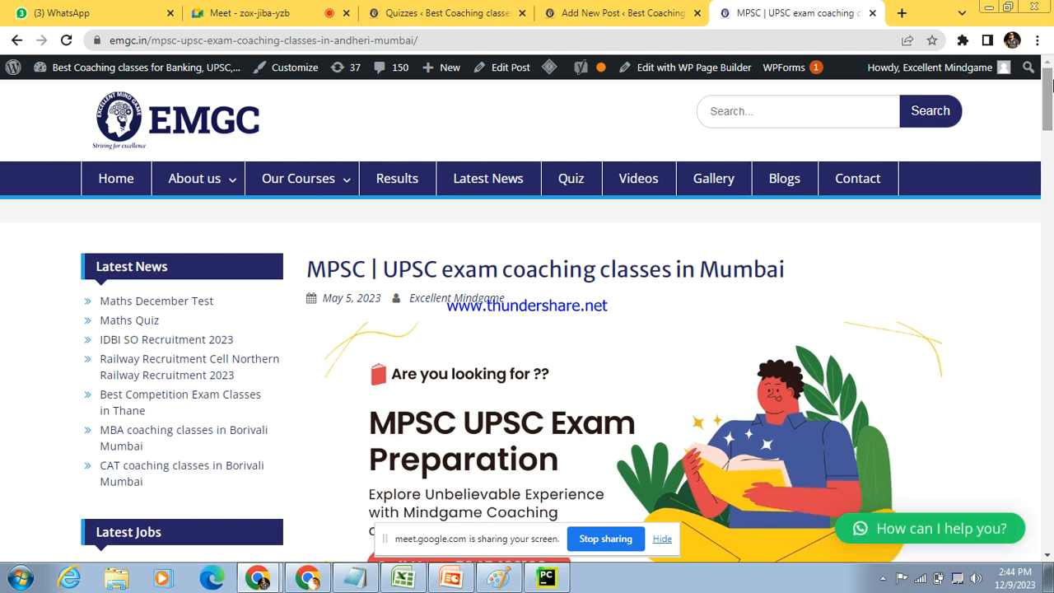
left_click_drag(416, 262, 496, 303)
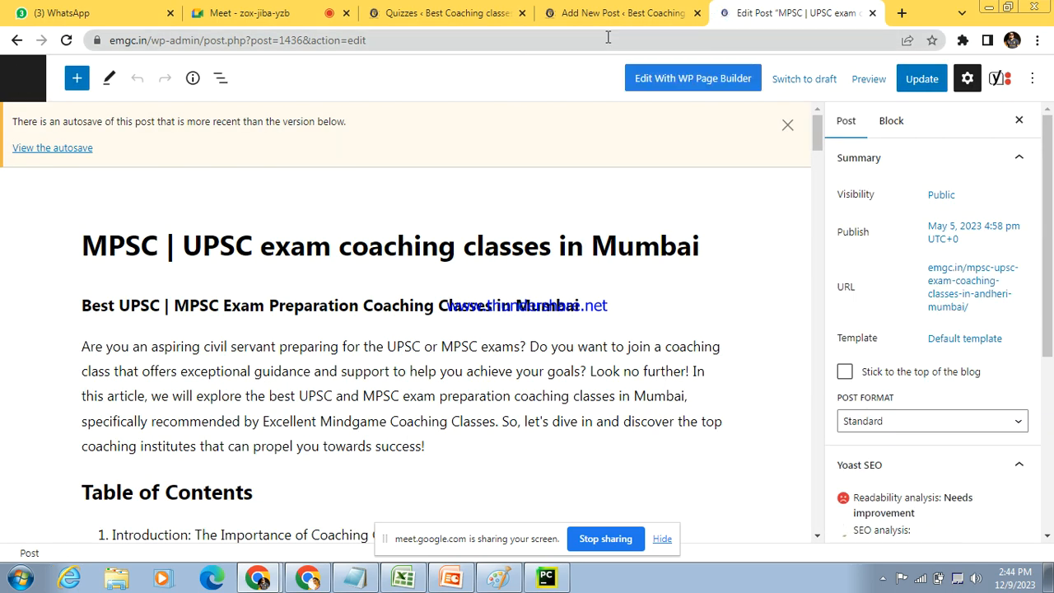
left_click(787, 126)
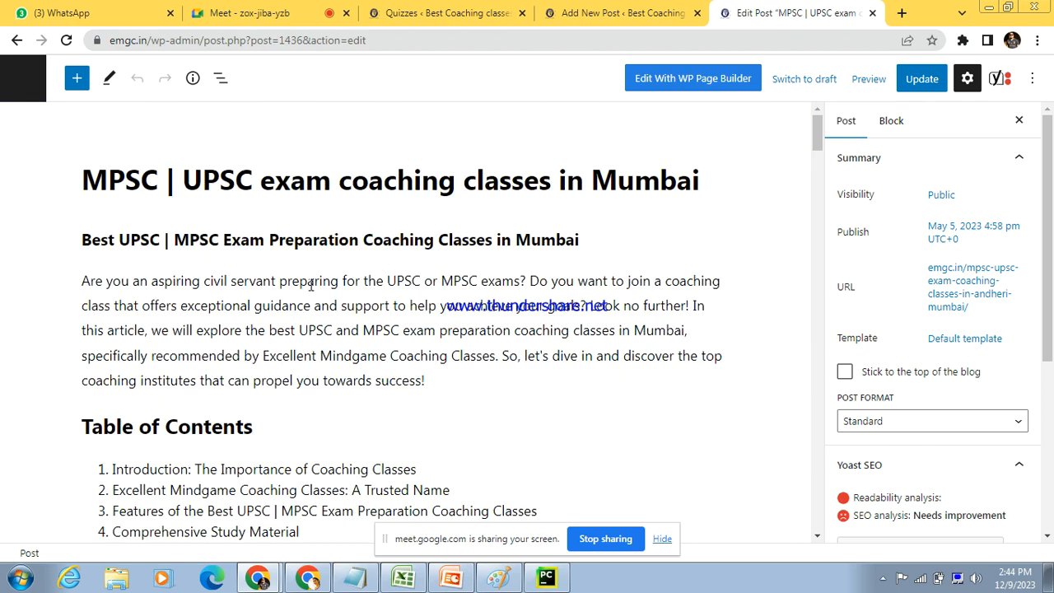
left_click(167, 181)
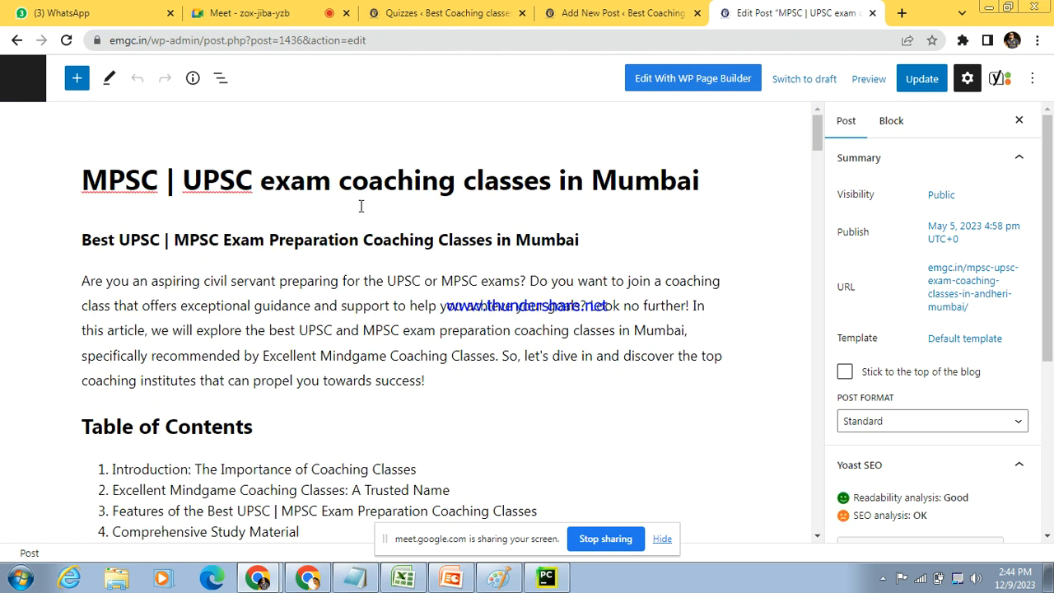
Step: Visit the public EMGC site from the Quizzes admin page and open its MPSC | UPSC course page
left_click(567, 8)
left_click(444, 13)
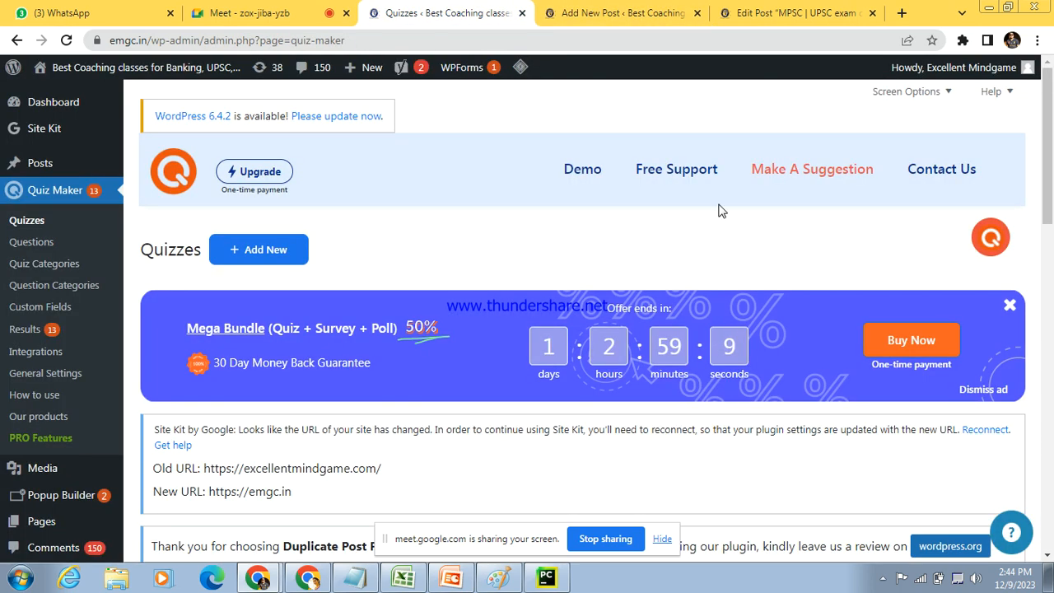
mouse_move(113, 72)
left_click(57, 94)
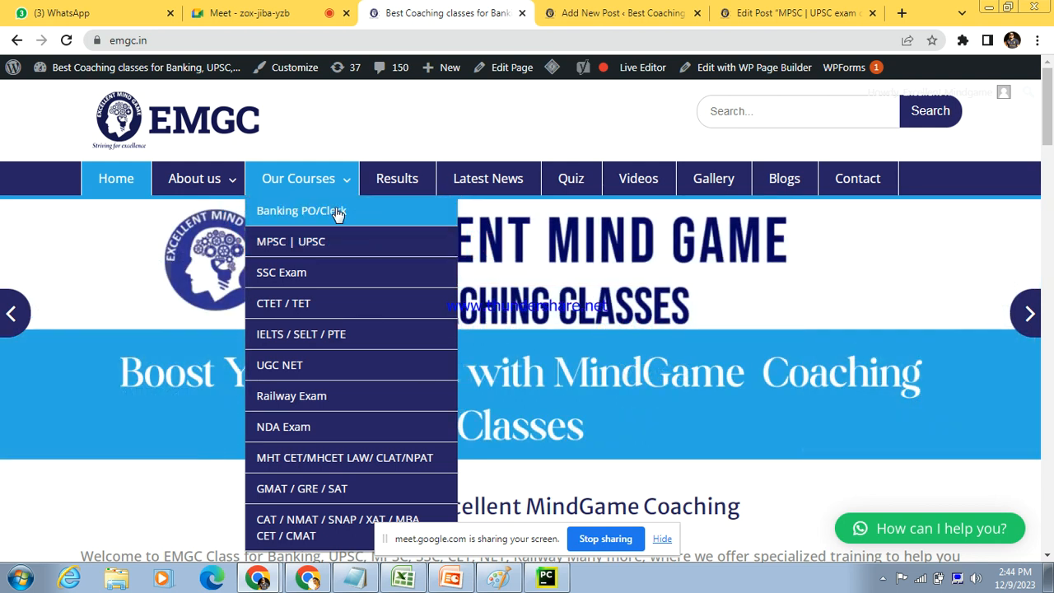
mouse_move(149, 75)
left_click(598, 10)
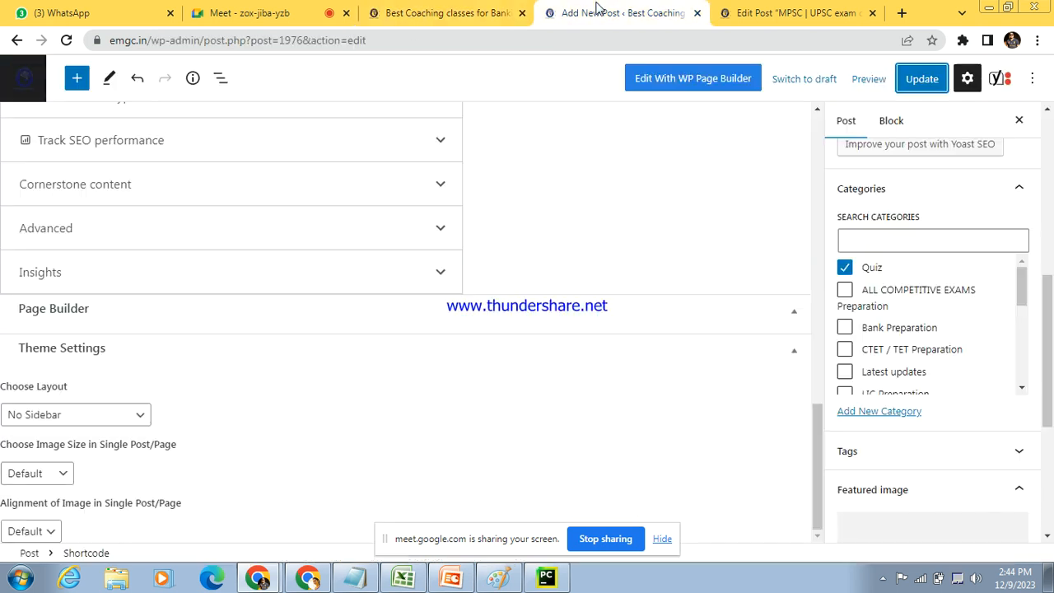
left_click(447, 10)
mouse_move(298, 181)
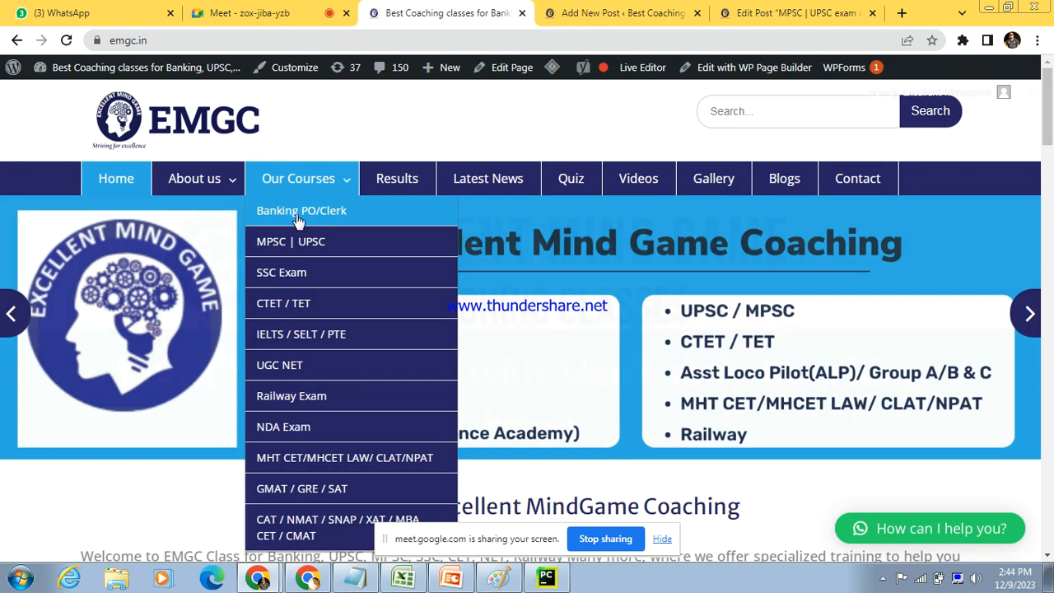
left_click(303, 242)
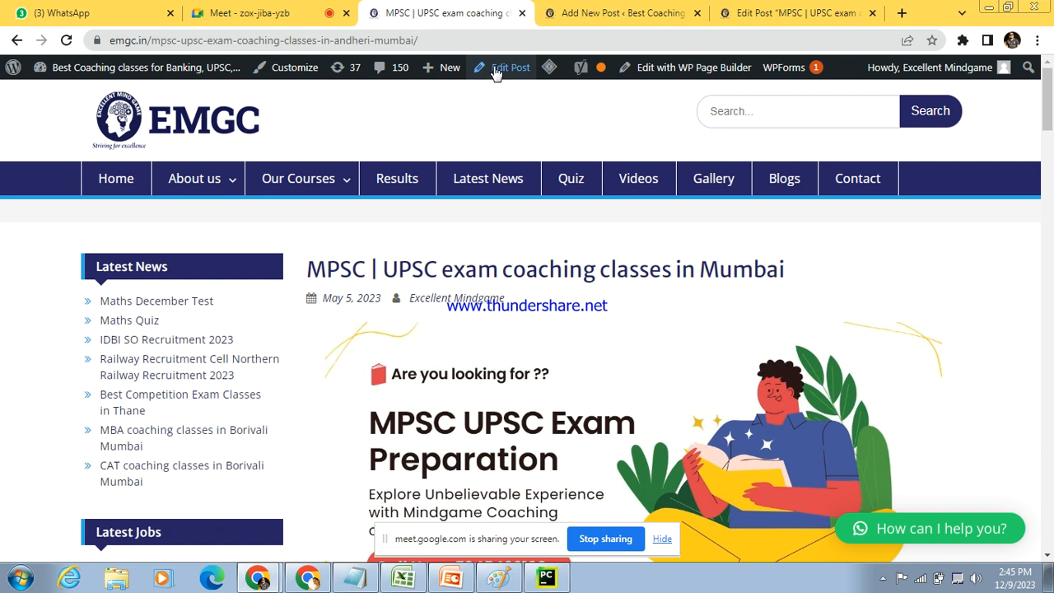
Step: Create a new WordPress page titled "UPSC" and start its first paragraph block
mouse_move(433, 74)
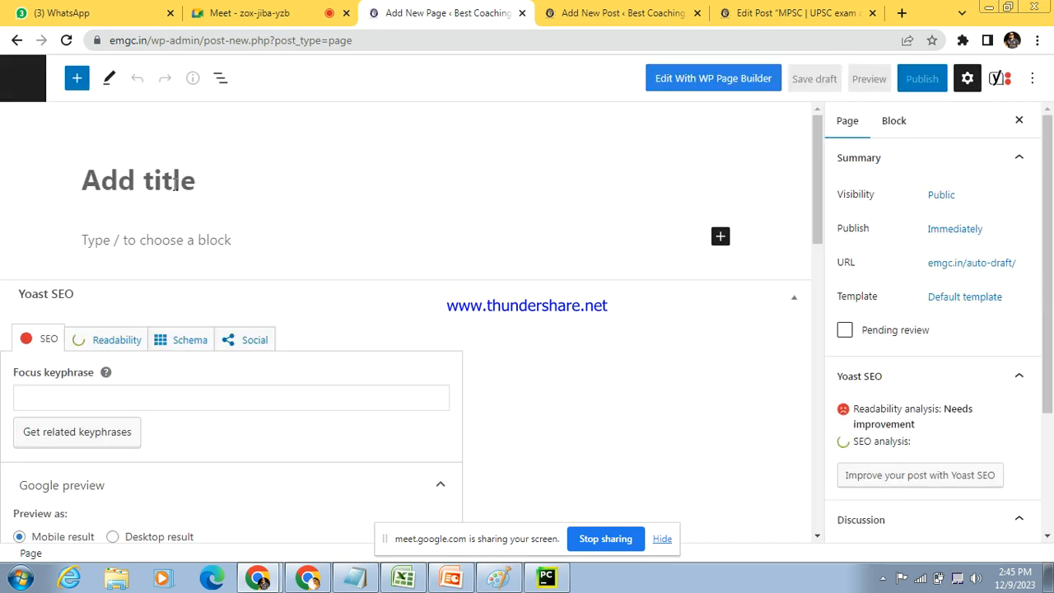
type("UPSC")
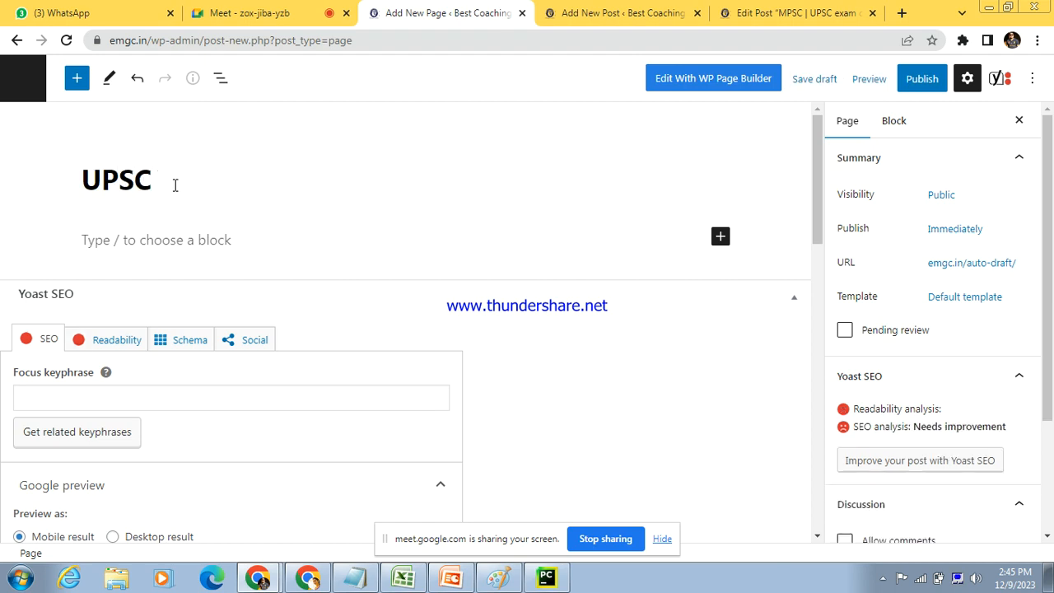
left_click(370, 246)
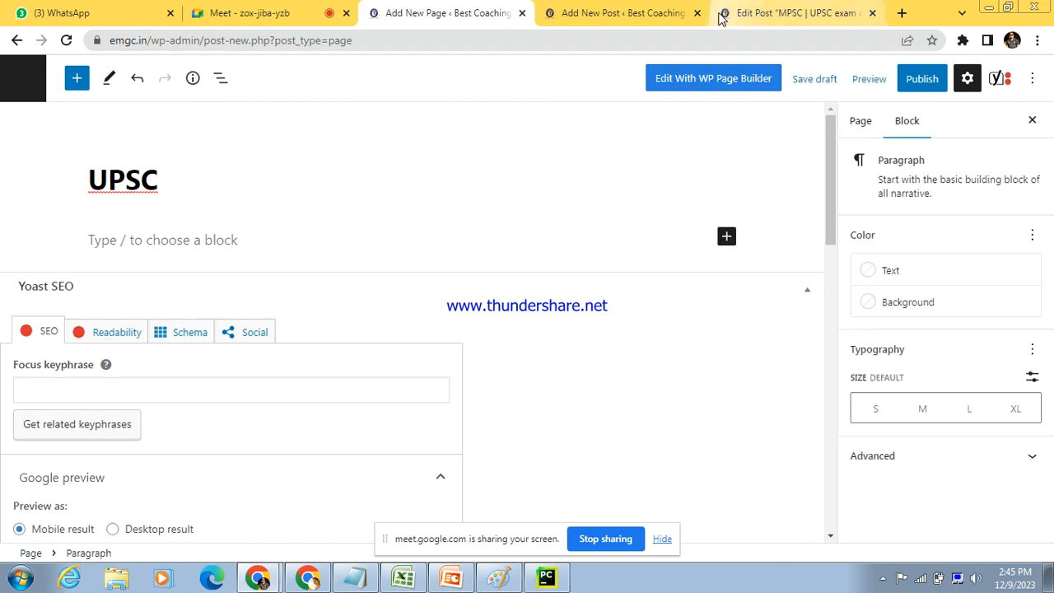
Step: Open the mindgame.co.in website in a new browser tab
left_click(903, 14)
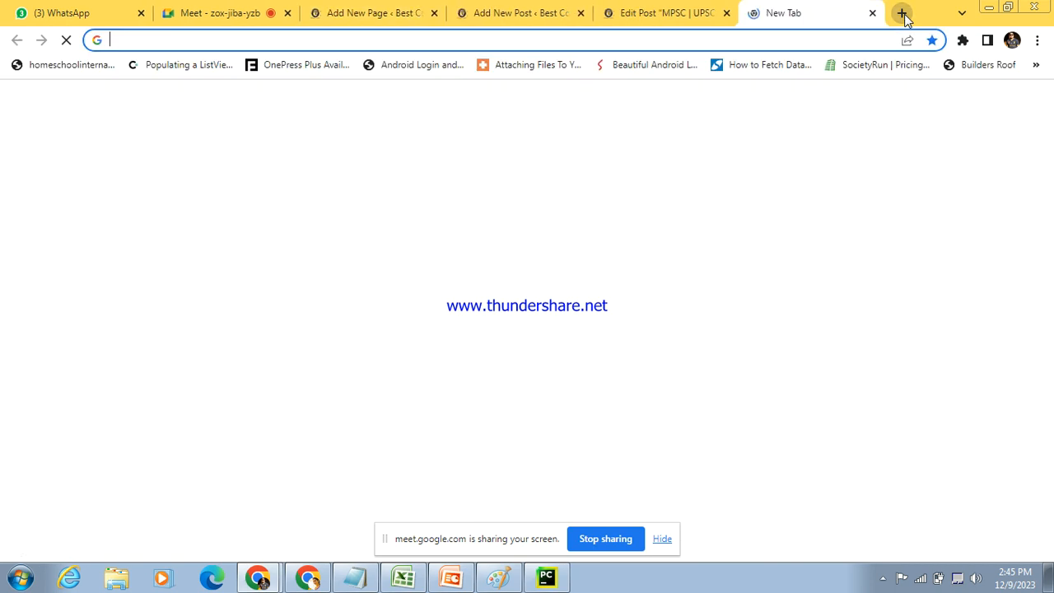
type("min")
key("Return")
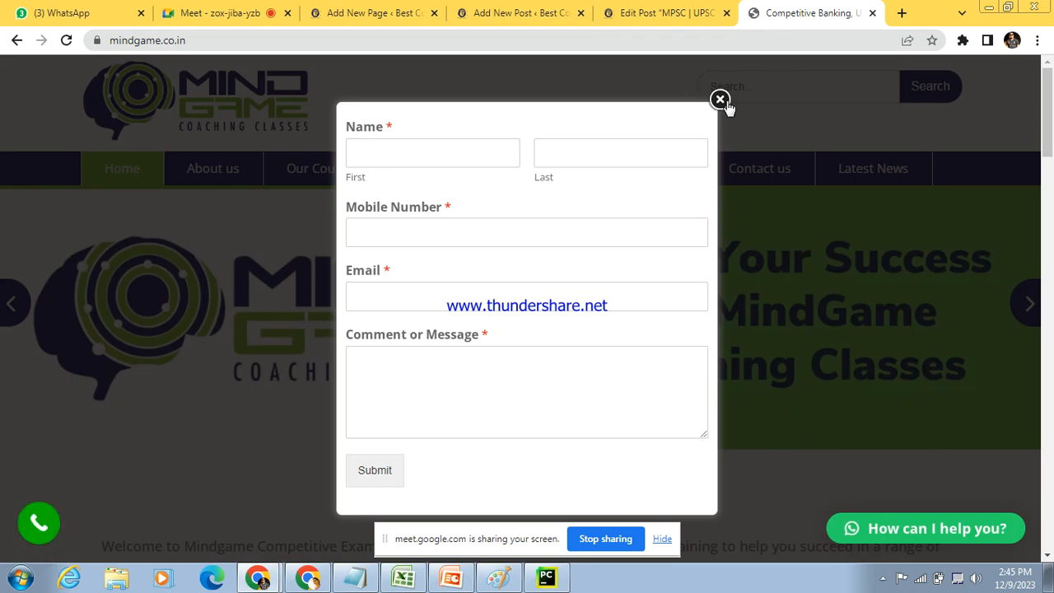
Step: Dismiss the enquiry form on the mindgame.co.in home page and look at its Our Courses entry
left_click(720, 100)
mouse_move(329, 179)
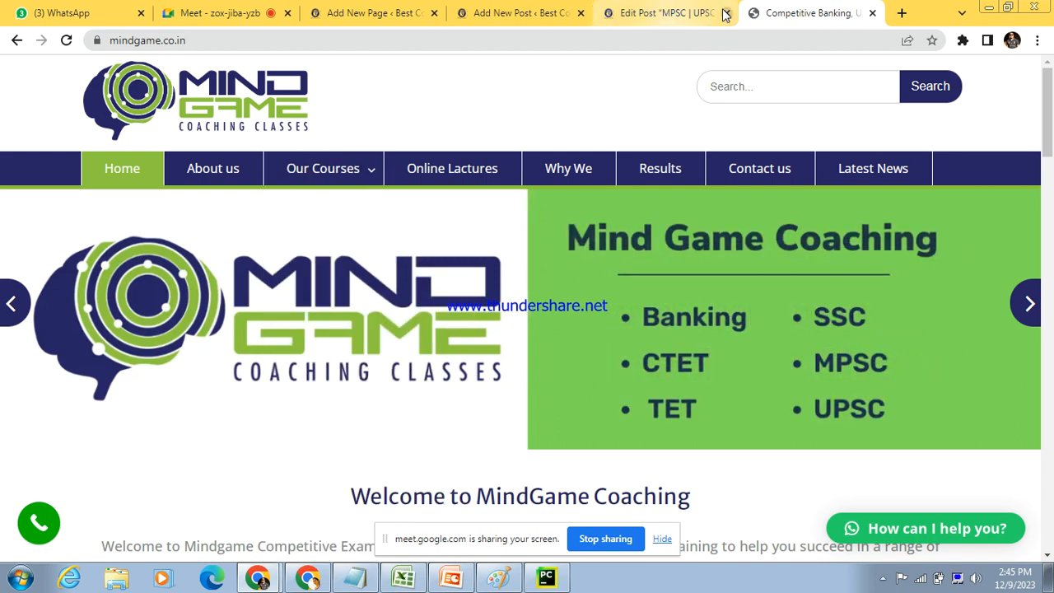
Step: Copy the introductory paragraph of the MPSC | UPSC post into the new UPSC page's body and open the pre-publish check
left_click(664, 9)
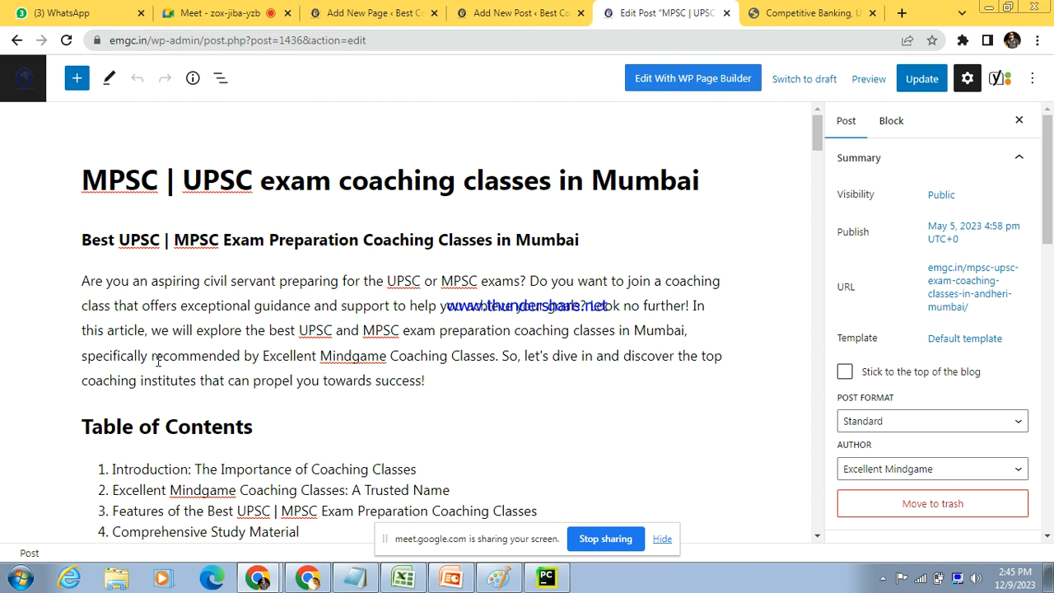
left_click(349, 339)
left_click_drag(451, 391, 183, 114)
key("ctrl+c")
left_click(337, 7)
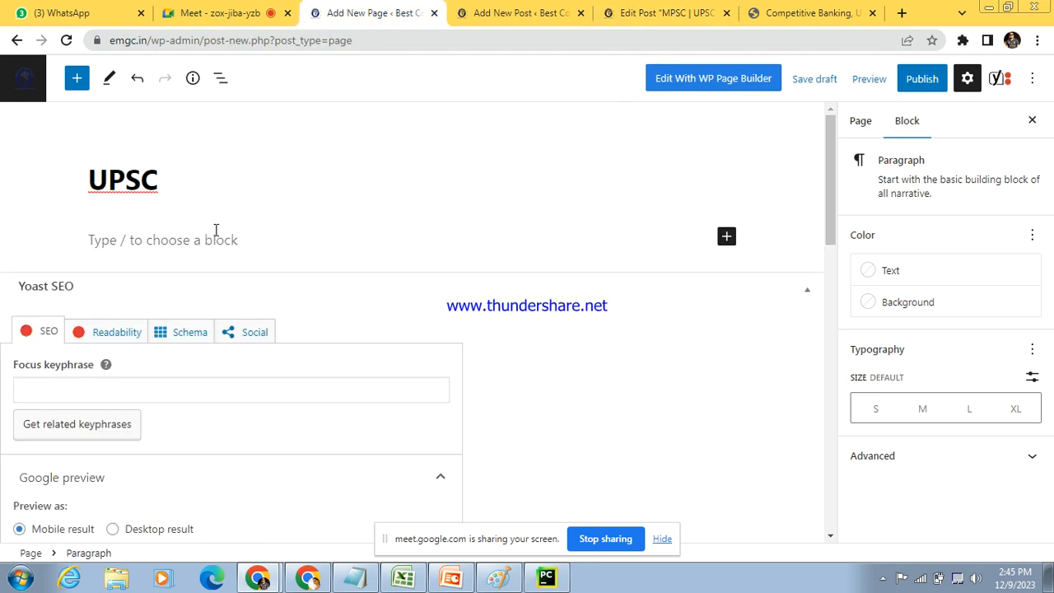
key("ctrl+v")
left_click(923, 85)
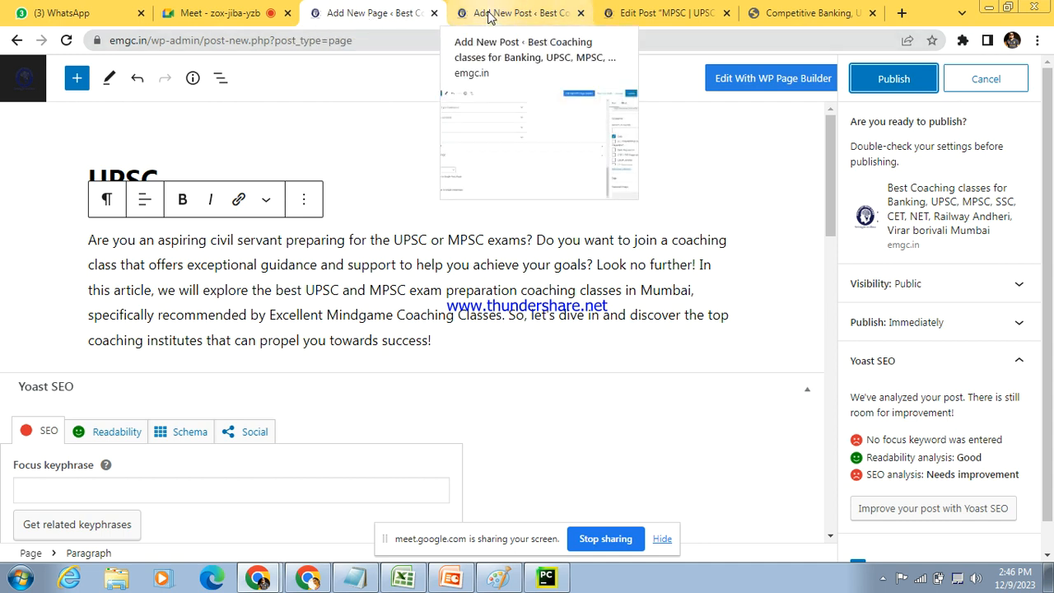
Step: Load the emgc.in home page and look at its new-content options and the Our Courses list
left_click(811, 13)
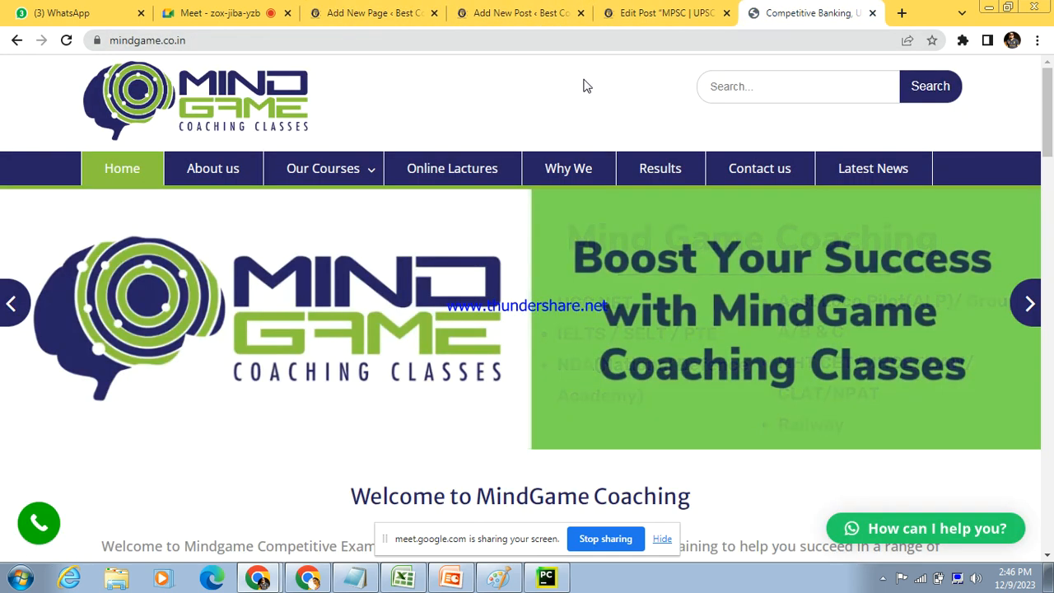
left_click(630, 13)
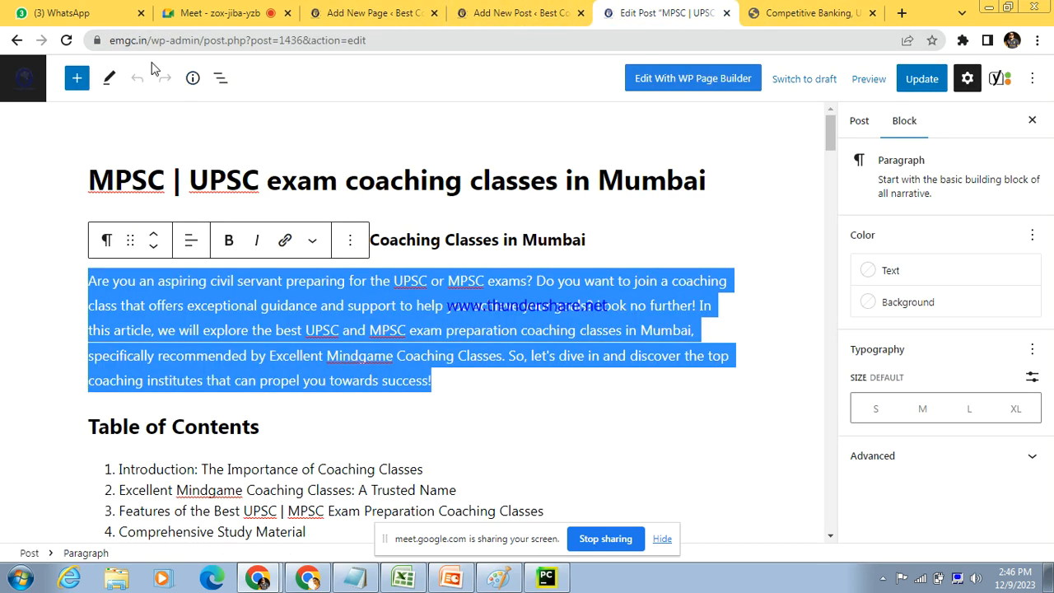
left_click_drag(149, 42, 789, 7)
key("BackSpace")
key("Return")
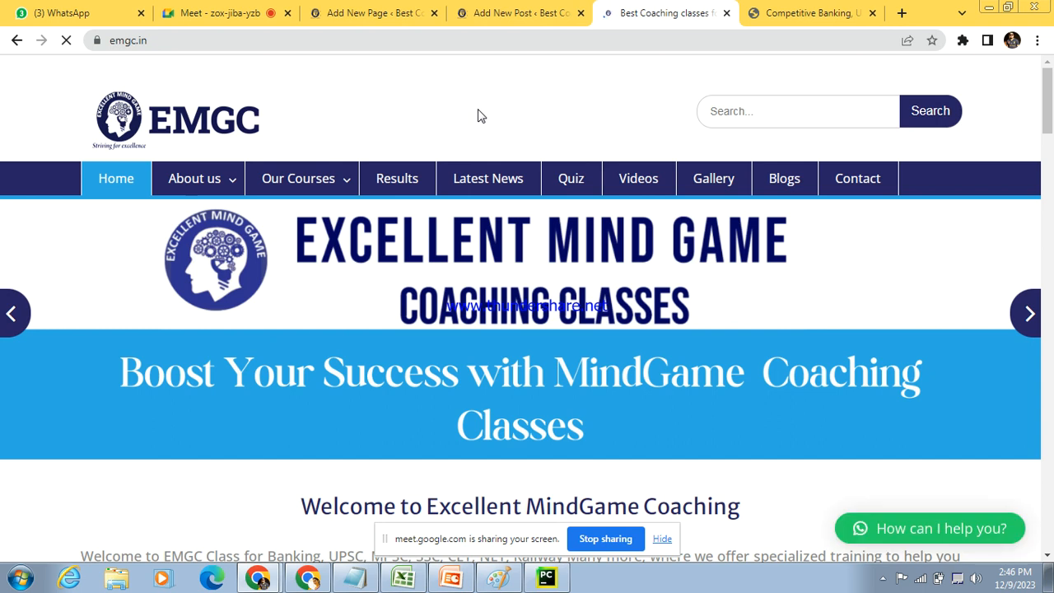
mouse_move(447, 69)
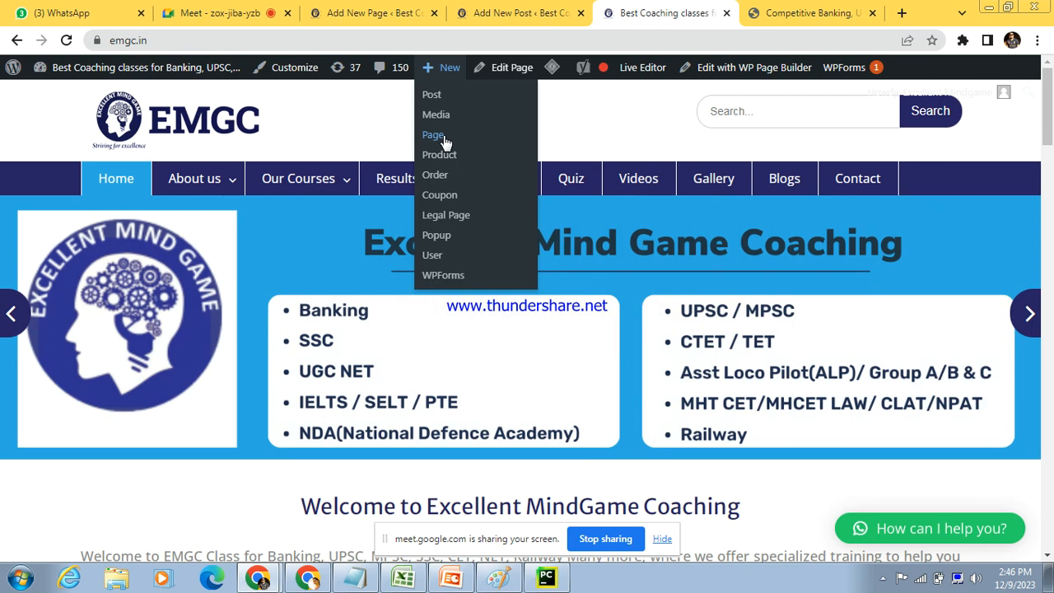
mouse_move(333, 189)
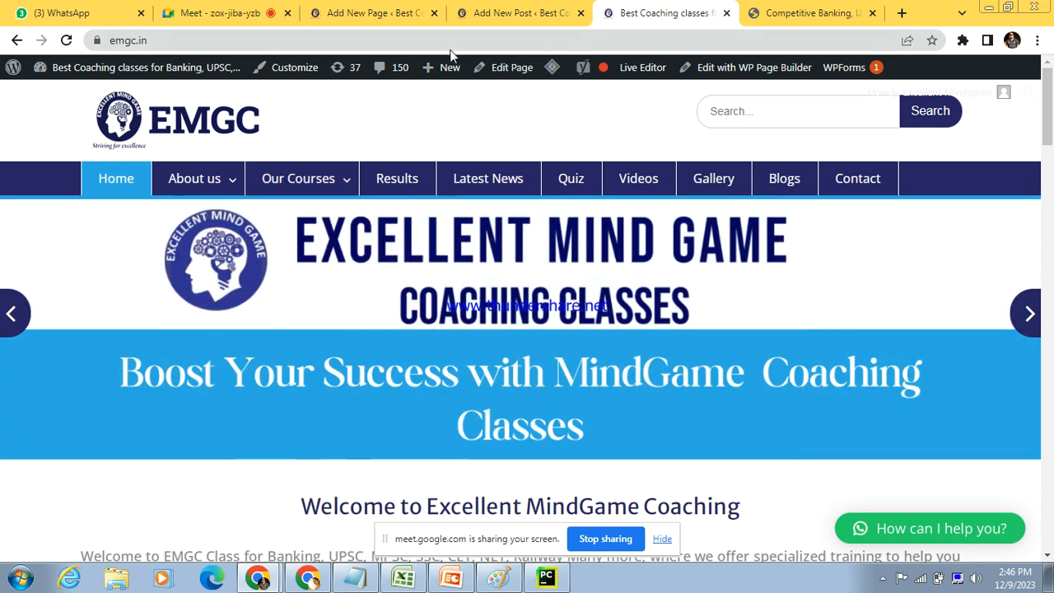
Step: Compare the category options in the quiz post's settings with the UPSC page's own settings, leaving the pre-publish check
left_click(515, 13)
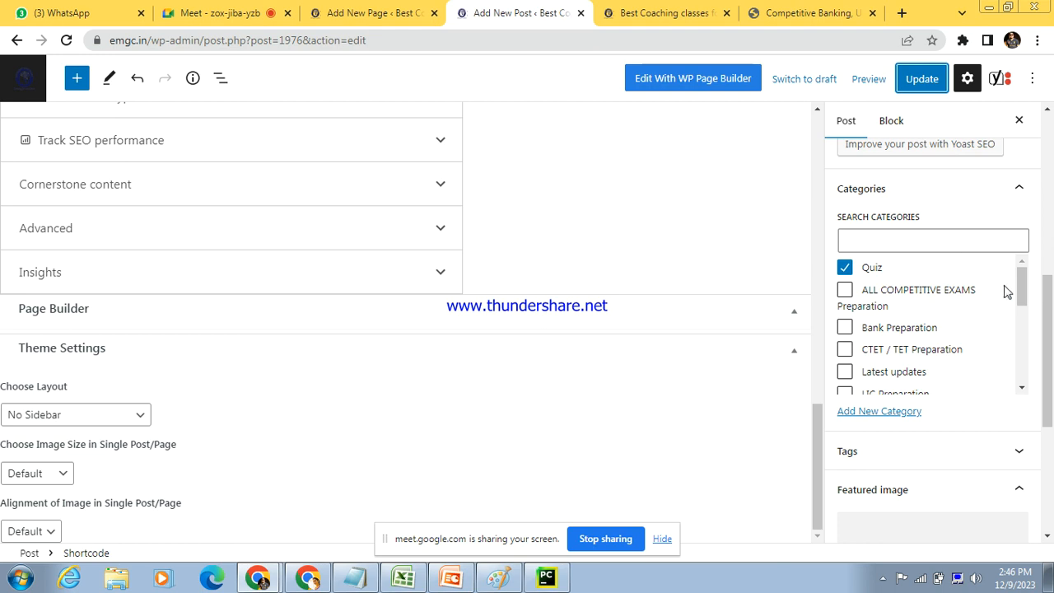
left_click_drag(1023, 288, 1053, 244)
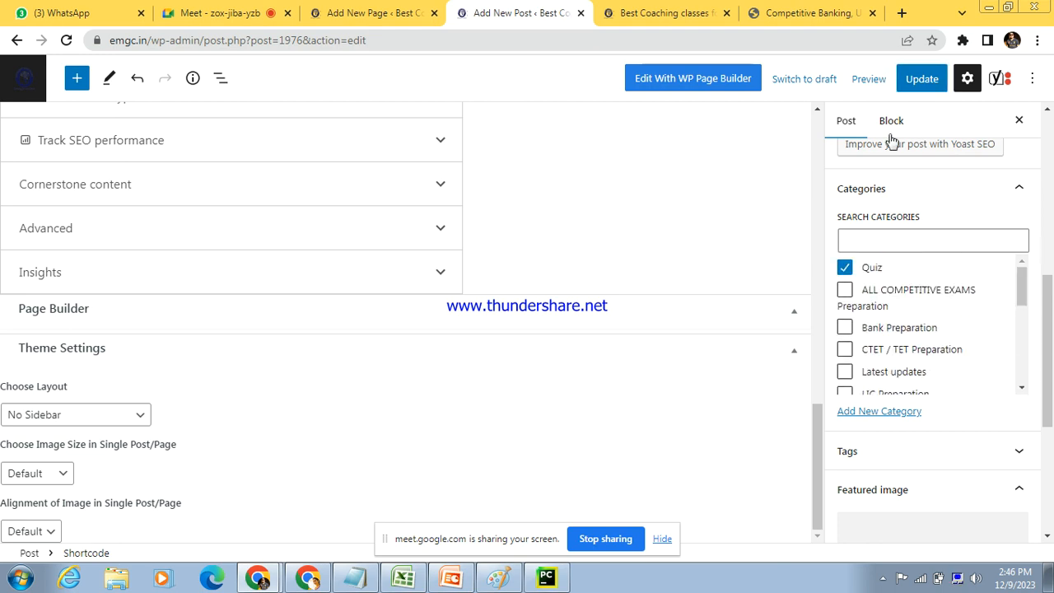
left_click(356, 10)
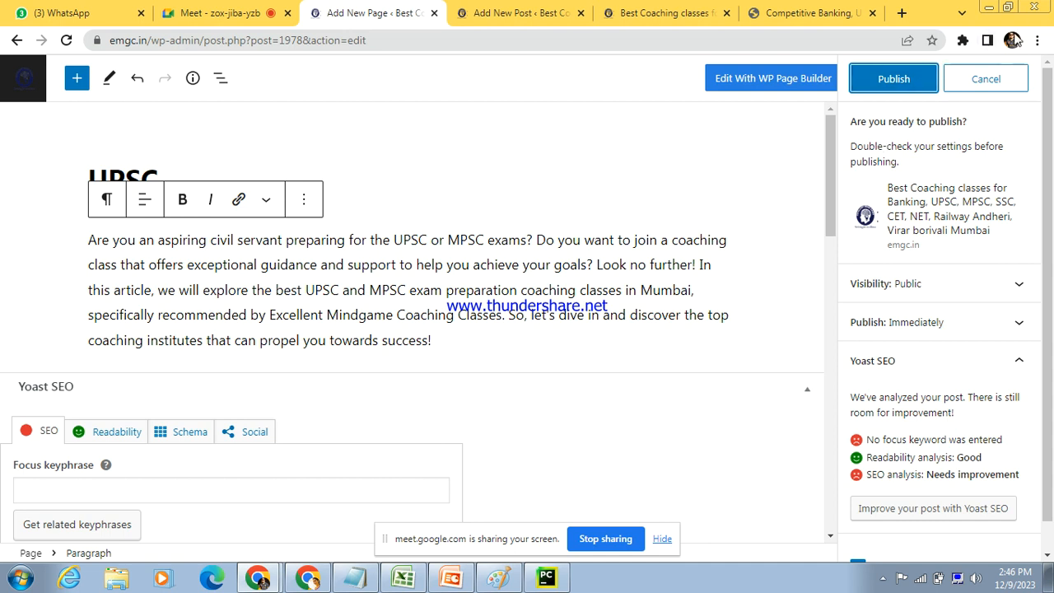
left_click(1010, 79)
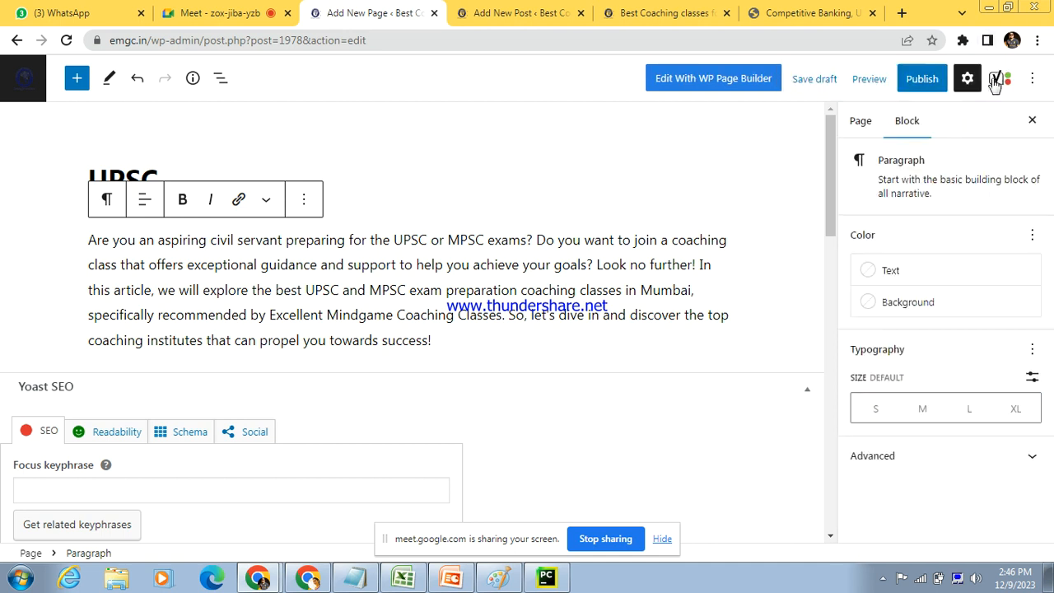
left_click(856, 124)
left_click_drag(1052, 280, 1045, 354)
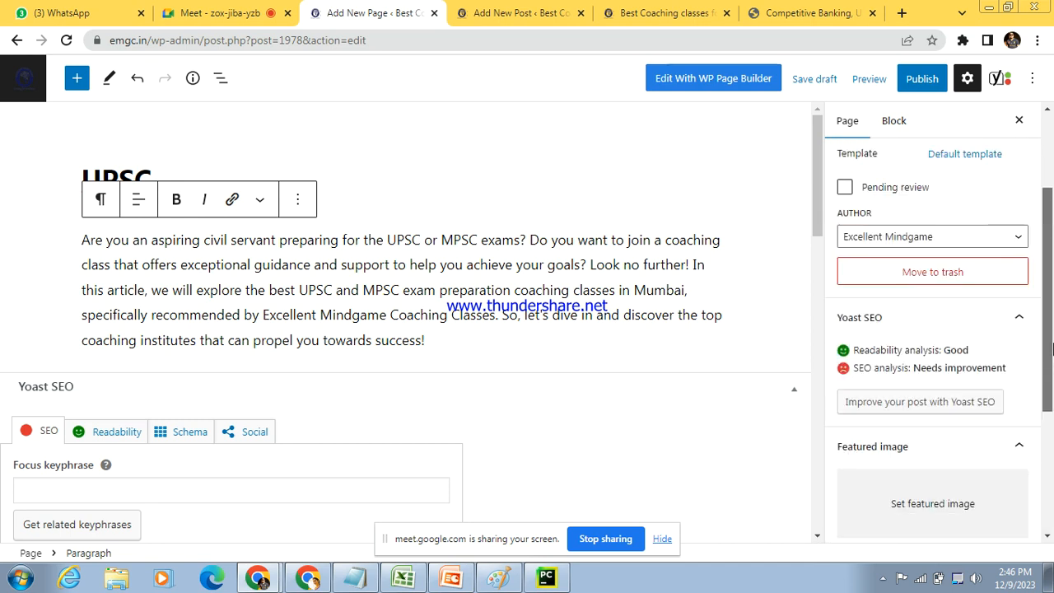
Step: Set the UPSC page's theme layout to No Sidebar and publish the page
left_click_drag(816, 185, 820, 528)
left_click(110, 380)
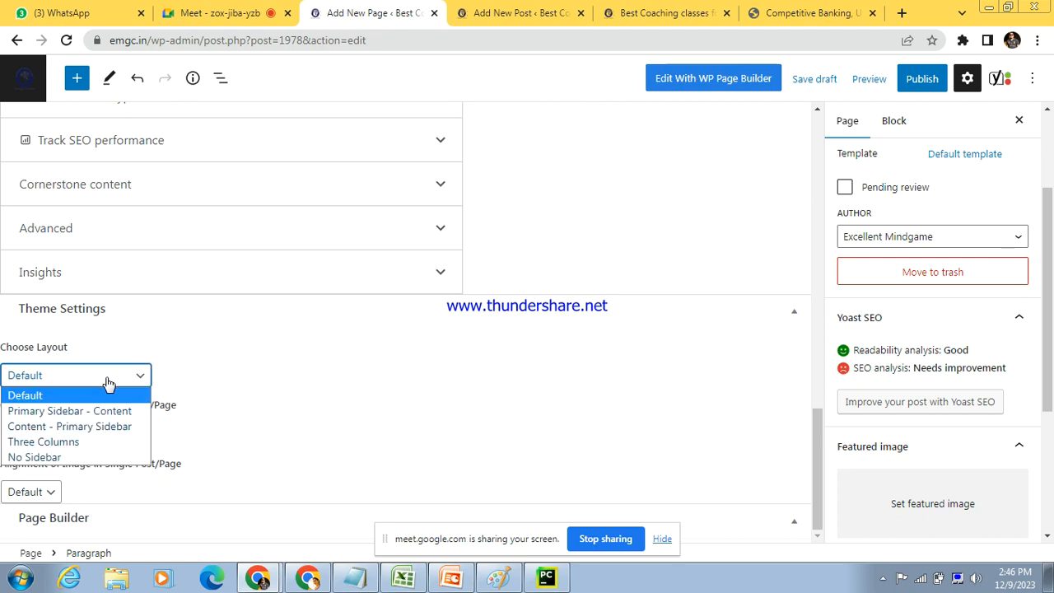
left_click(65, 457)
left_click(922, 86)
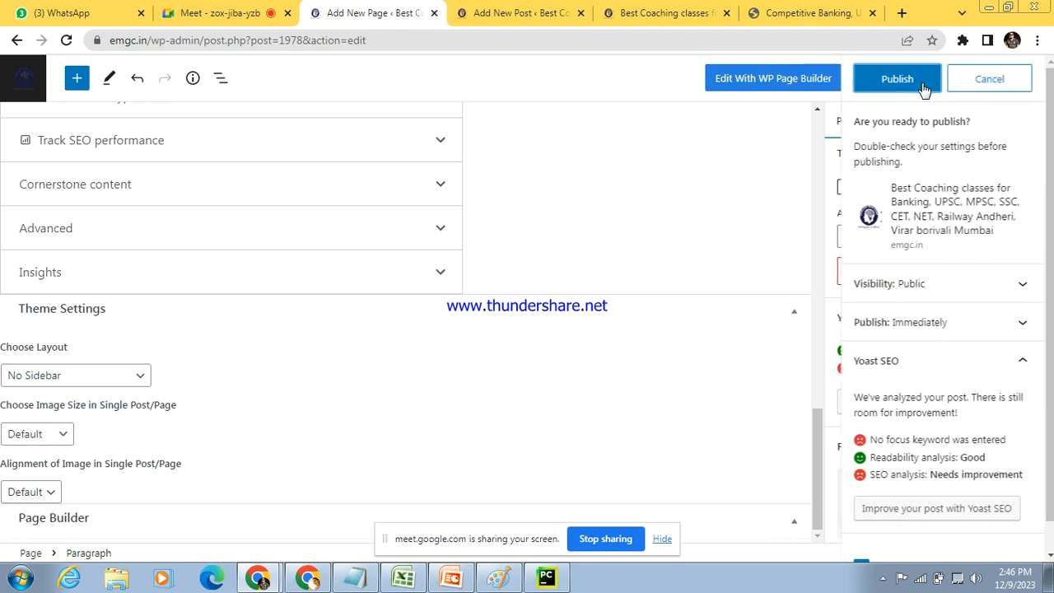
left_click(909, 87)
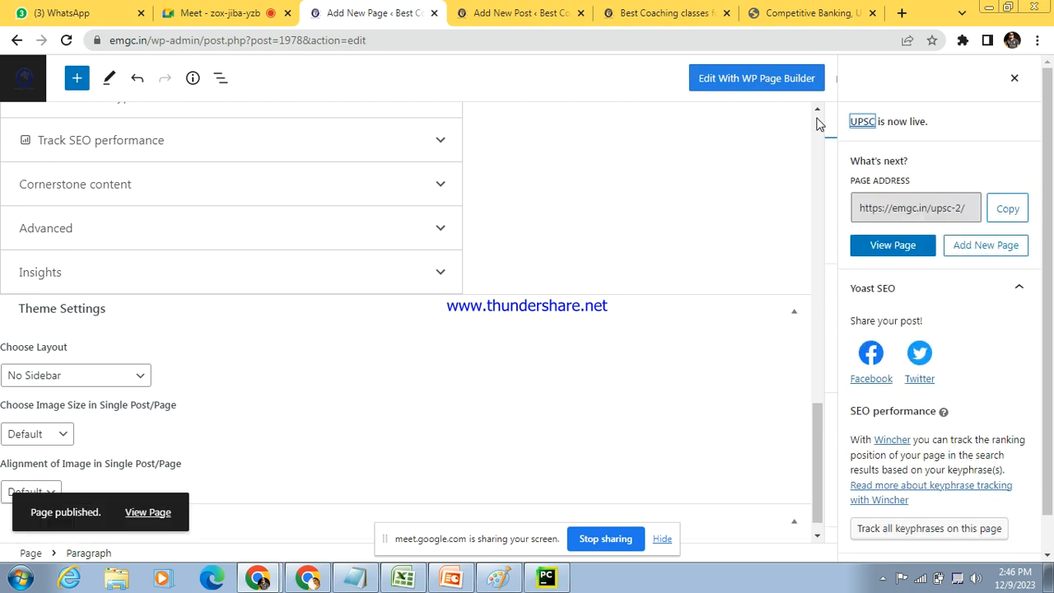
Step: Copy the published UPSC page's address and open it in a new browser tab
left_click(976, 207)
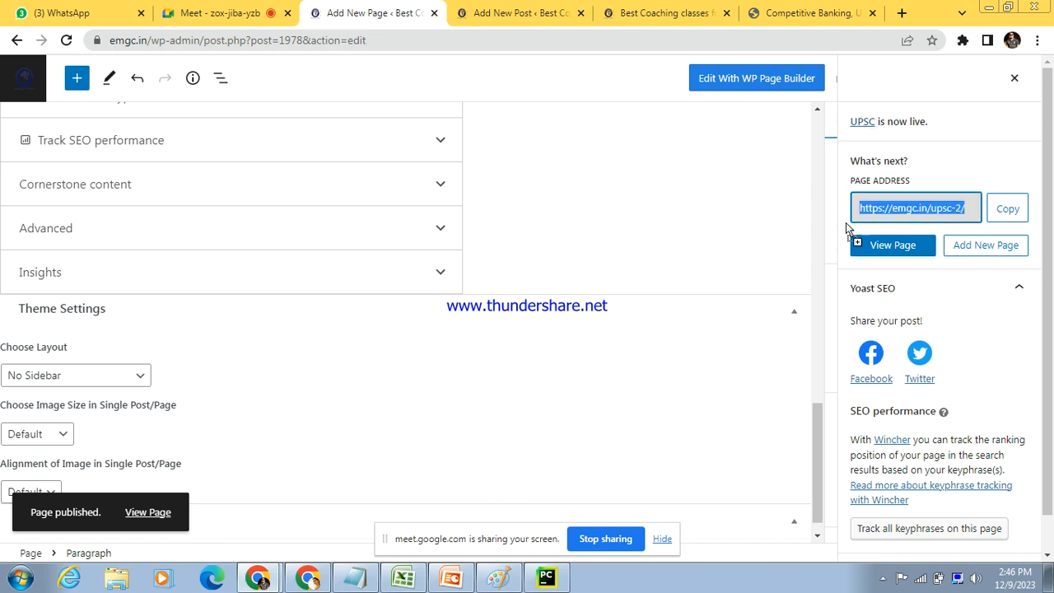
left_click(1011, 212)
left_click(902, 13)
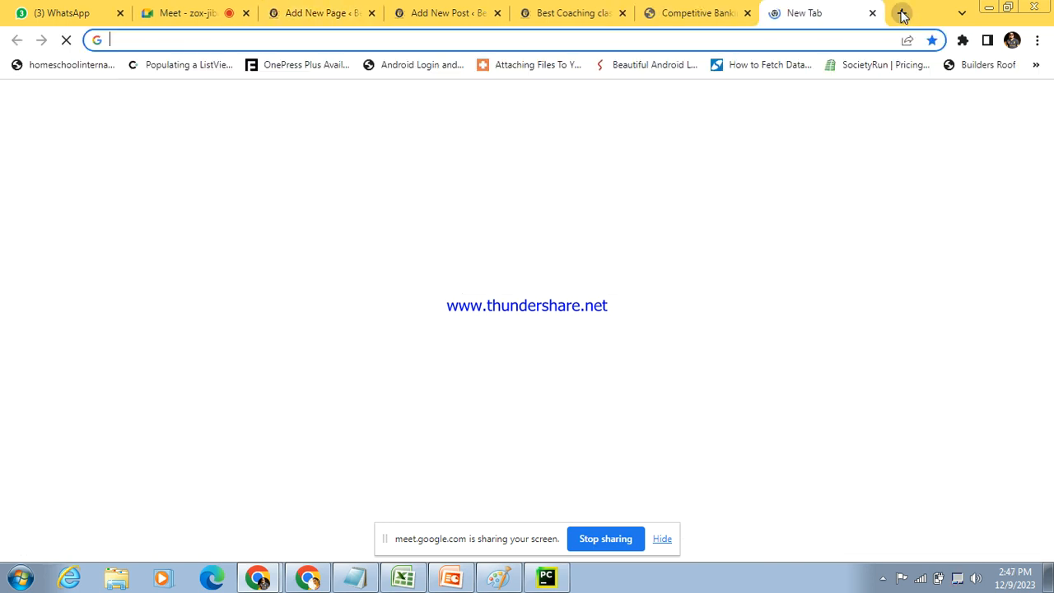
key("ctrl+v")
key("Return")
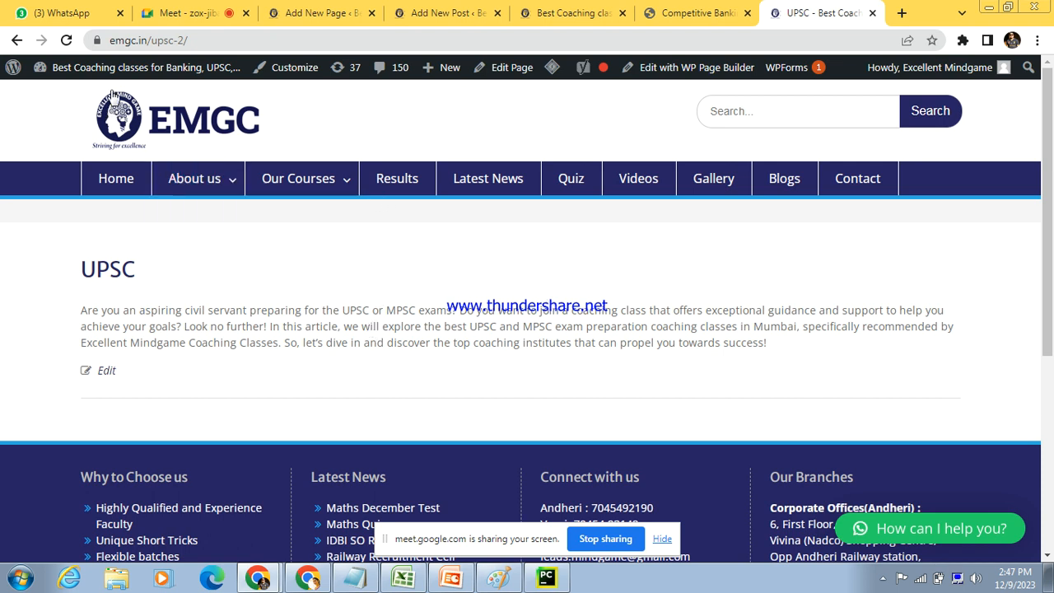
Step: Open the site's Menus administration screen in a separate browser tab
mouse_move(134, 67)
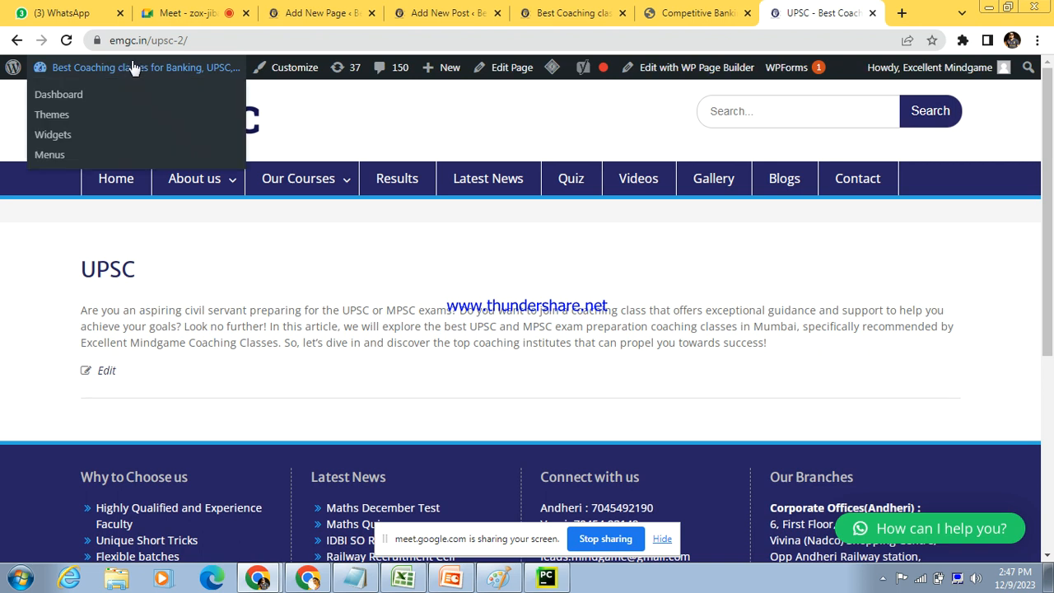
right_click(57, 156)
left_click(96, 165)
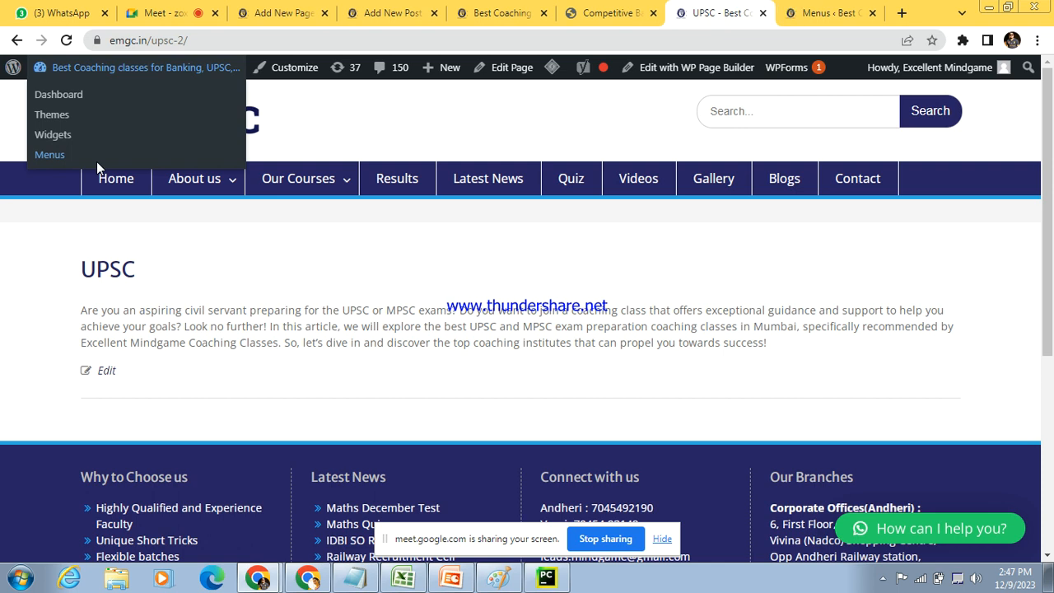
left_click(827, 14)
Step: Add the recently created UPSC page to the All Courses menu
left_click_drag(1052, 117, 1051, 214)
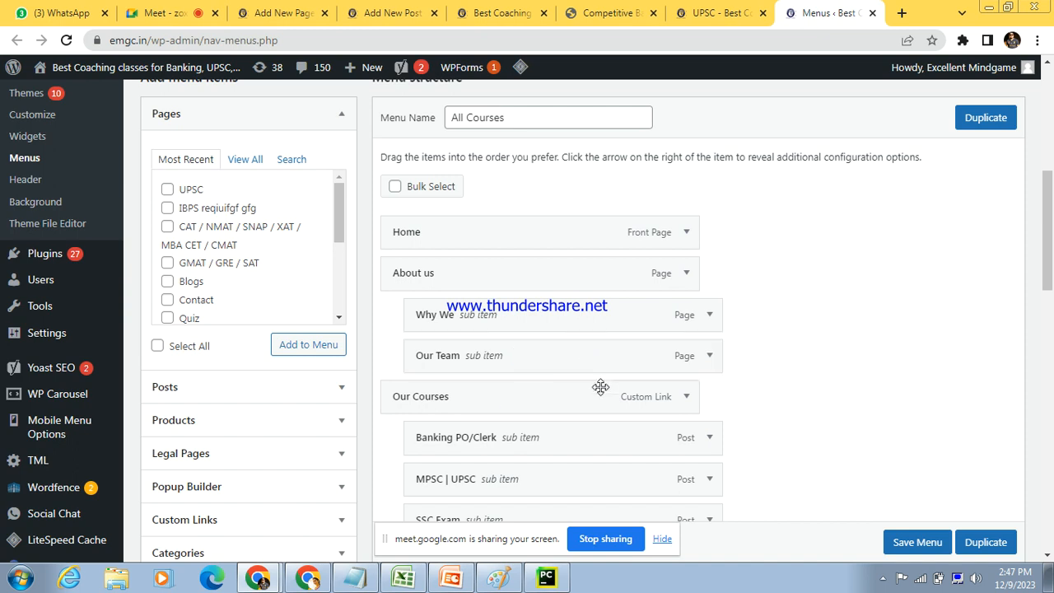
left_click_drag(1050, 271, 1050, 276)
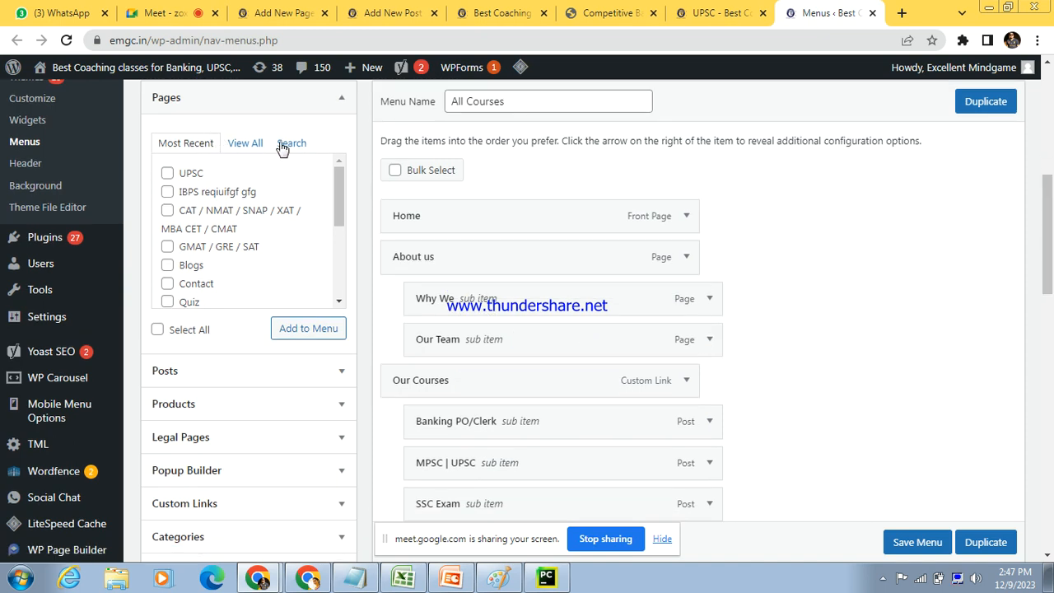
left_click(168, 174)
left_click(295, 330)
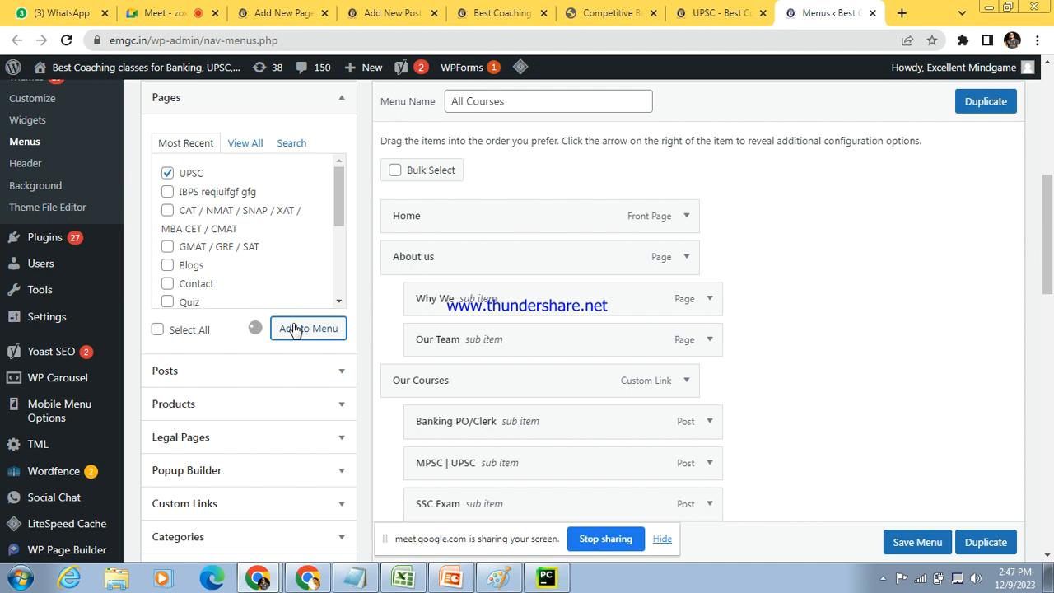
Step: Place the UPSC item as the first sub item under Our Courses, above Banking PO/Clerk, and save the menu
left_click_drag(1048, 247, 1051, 421)
left_click_drag(605, 407, 630, 286)
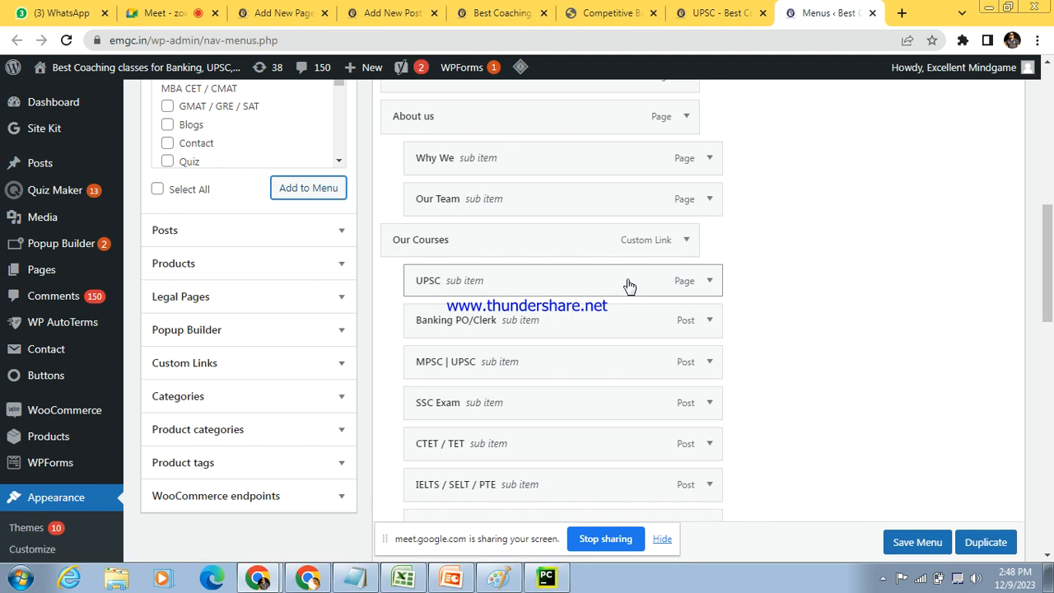
mouse_move(625, 287)
left_mouse_down()
mouse_move(631, 324)
mouse_move(630, 282)
left_mouse_up()
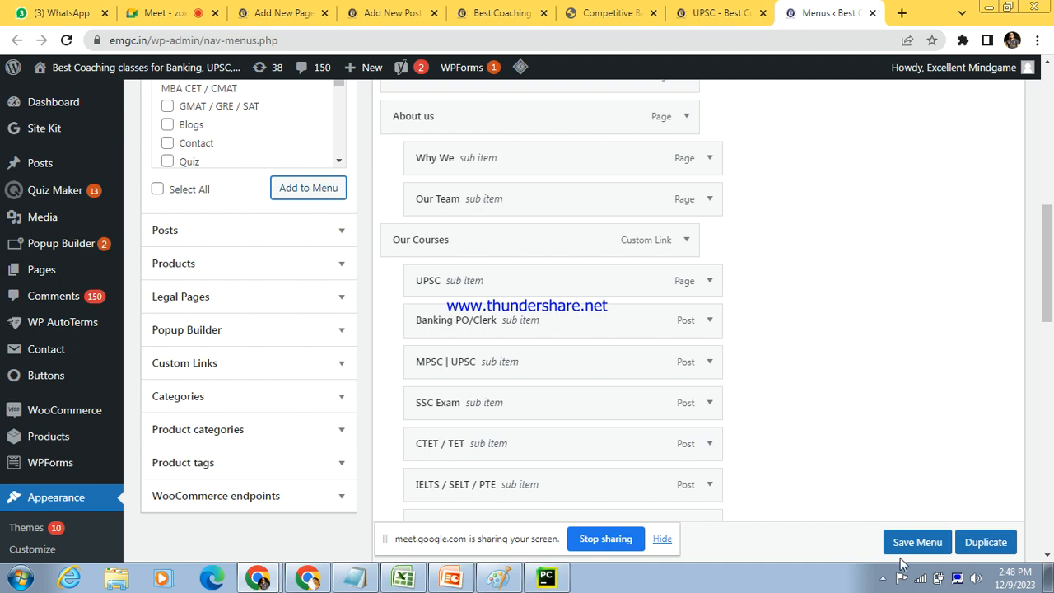
left_click(914, 542)
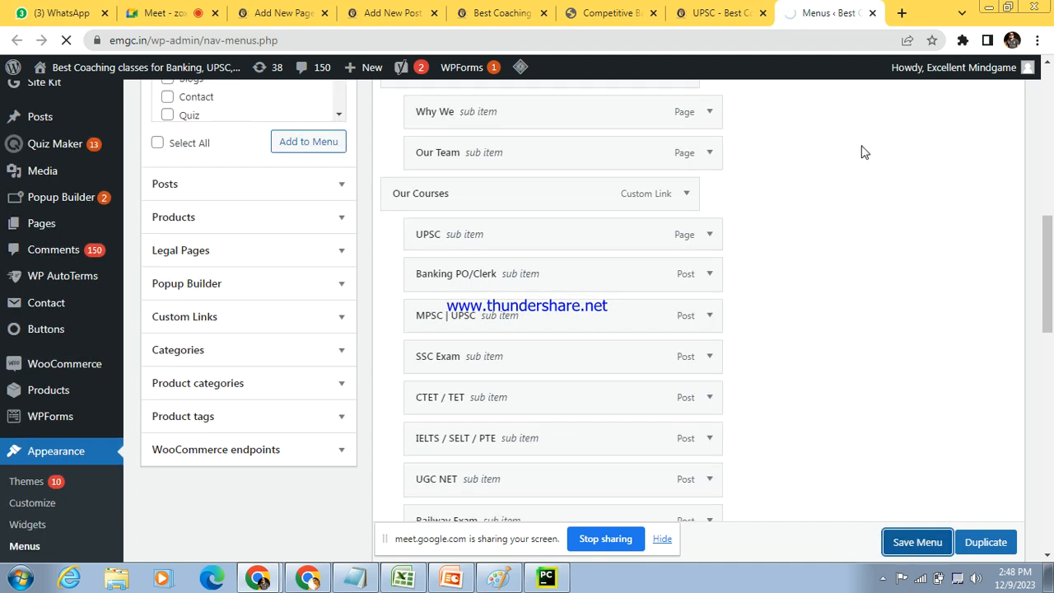
Step: Reload the public UPSC page and check the Our Courses submenu for the new entry
left_click(732, 10)
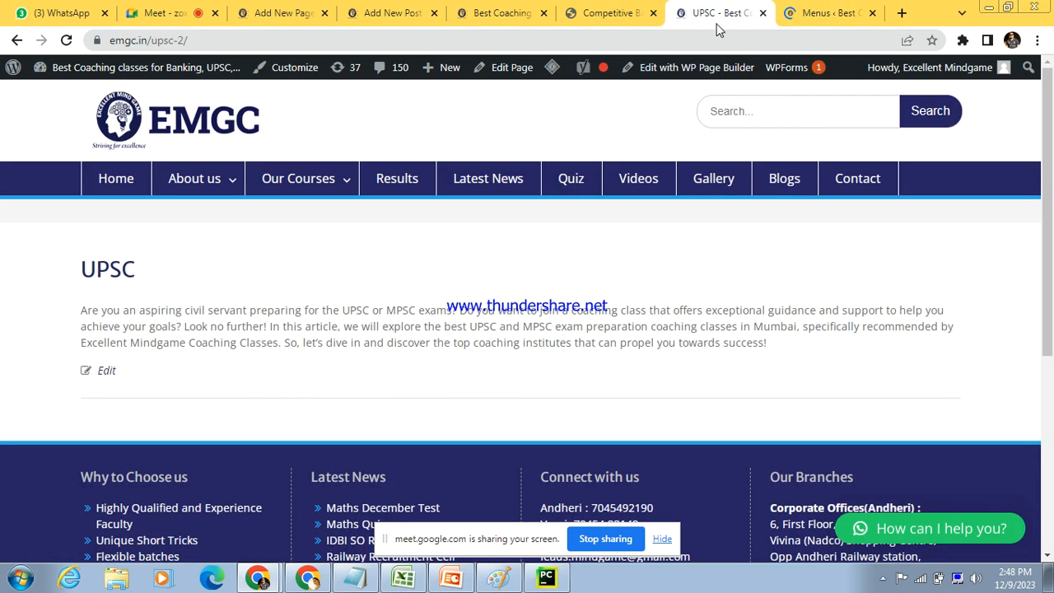
left_click(706, 42)
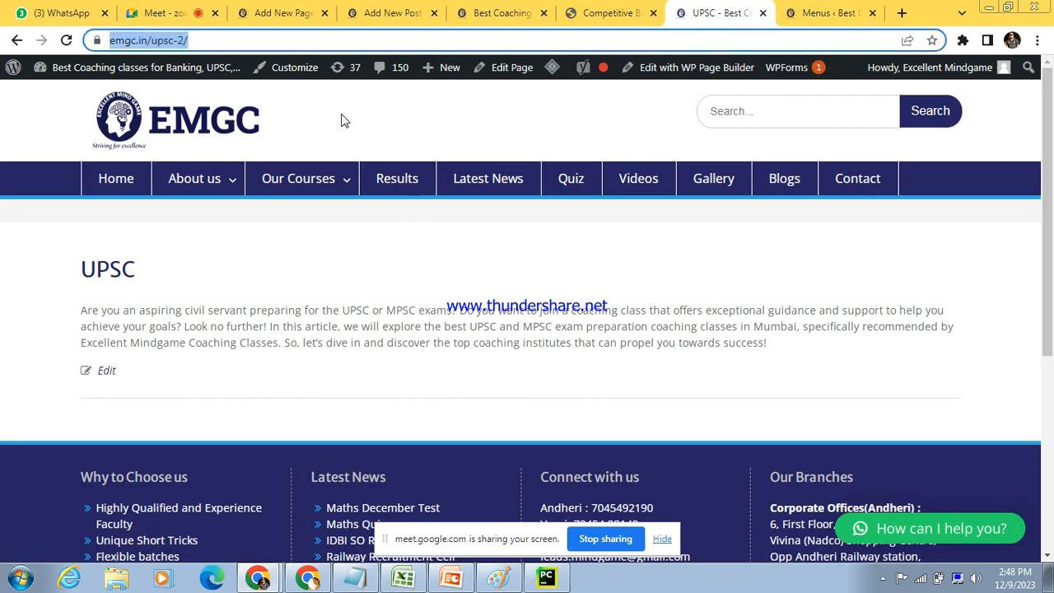
left_click(272, 129)
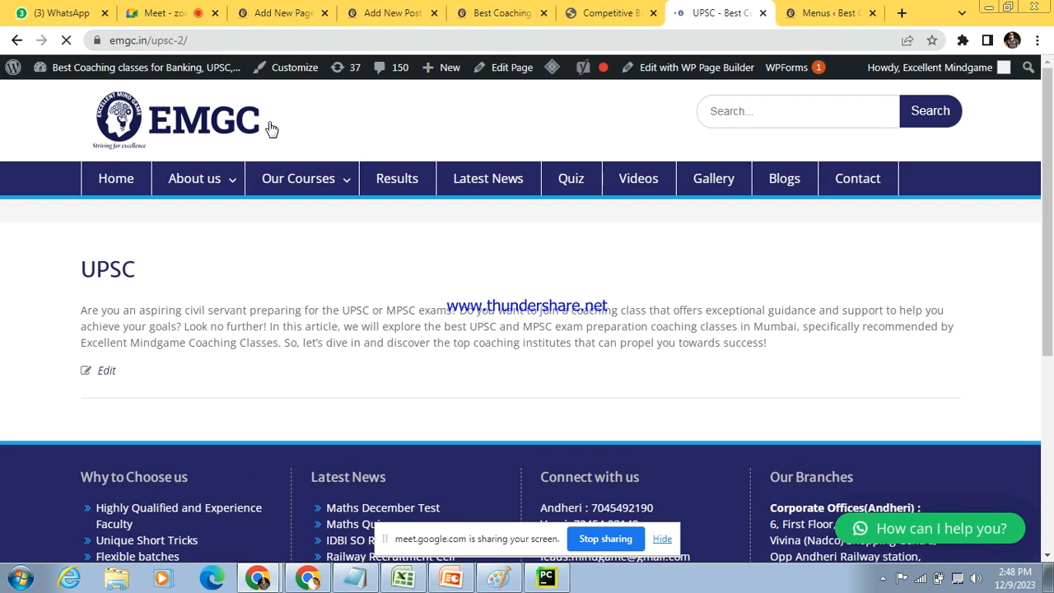
mouse_move(321, 191)
left_click(884, 578)
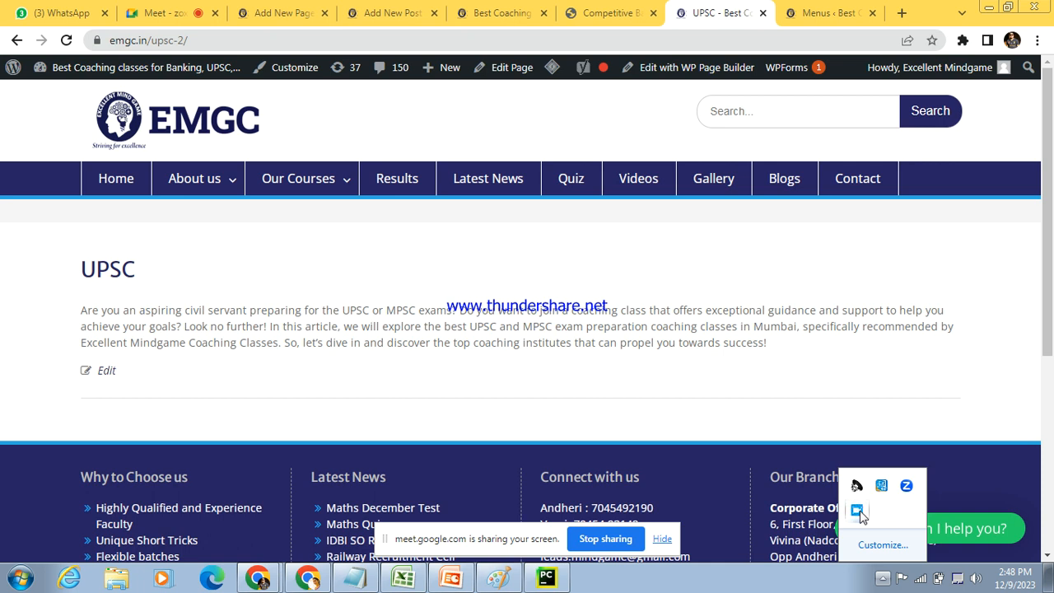
right_click(858, 511)
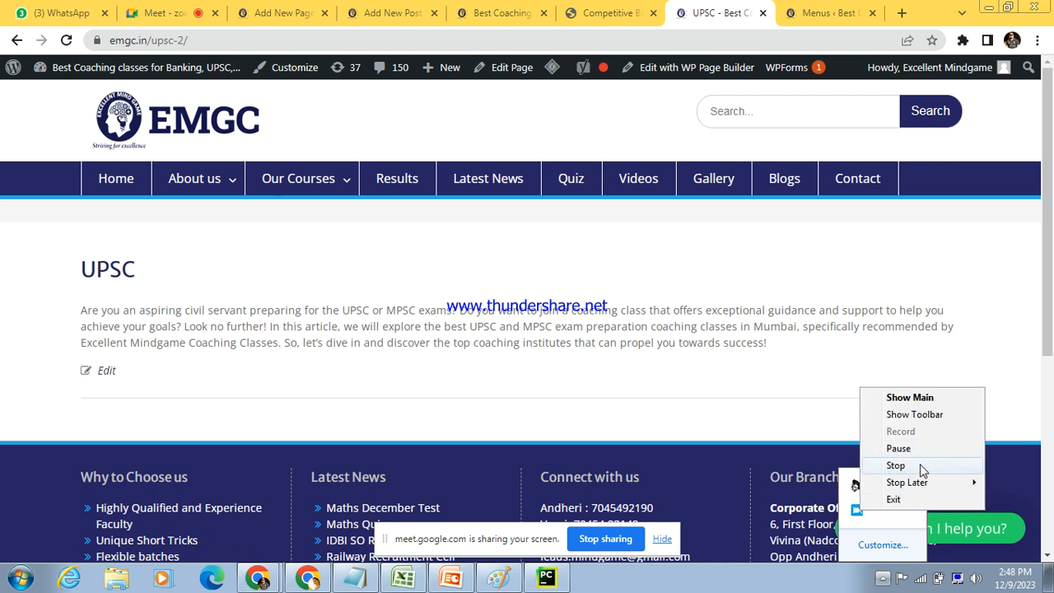